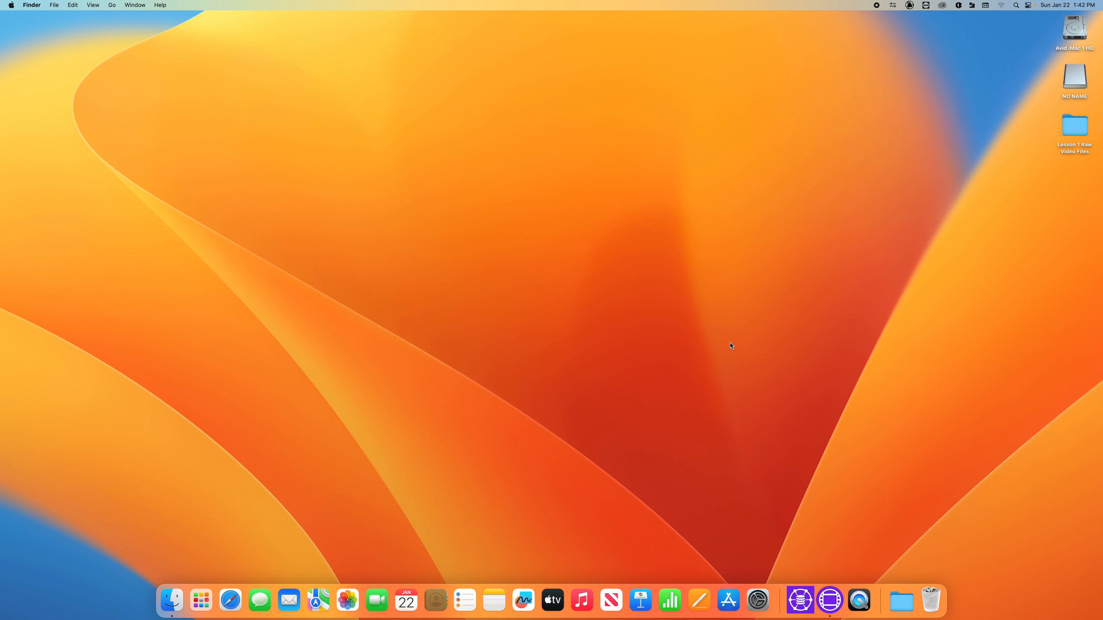
# Step: Switch to Avid Media Composer and look through the list of existing projects
pyautogui.click(830, 600)
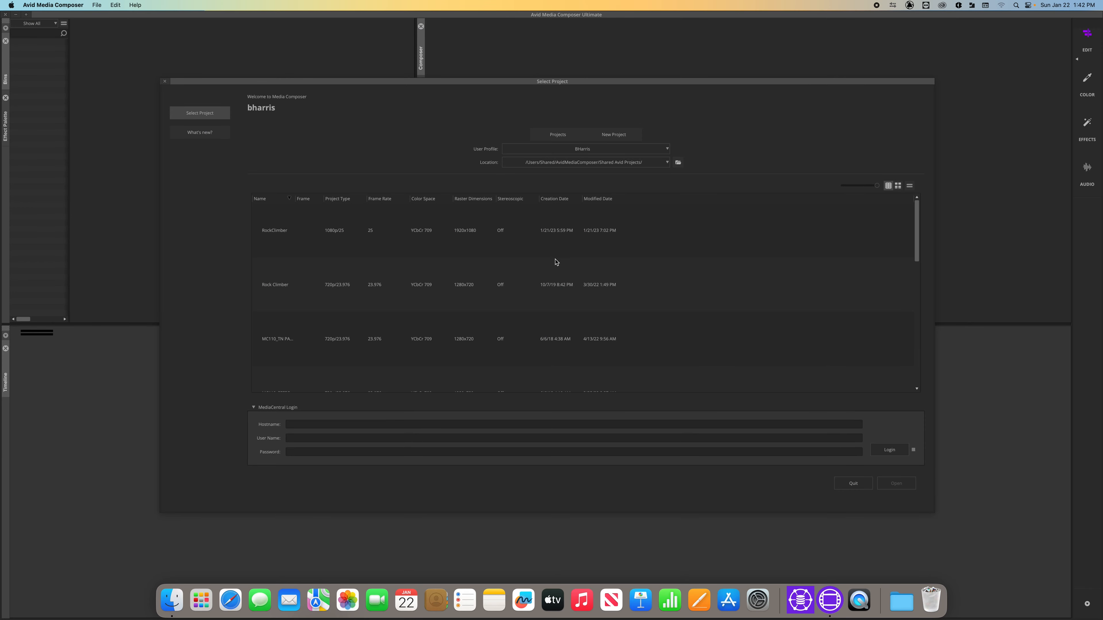
pyautogui.scroll(-5, 529, 300)
pyautogui.scroll(5, 527, 299)
pyautogui.scroll(-5, 523, 293)
pyautogui.scroll(5, 523, 293)
pyautogui.scroll(-5, 523, 293)
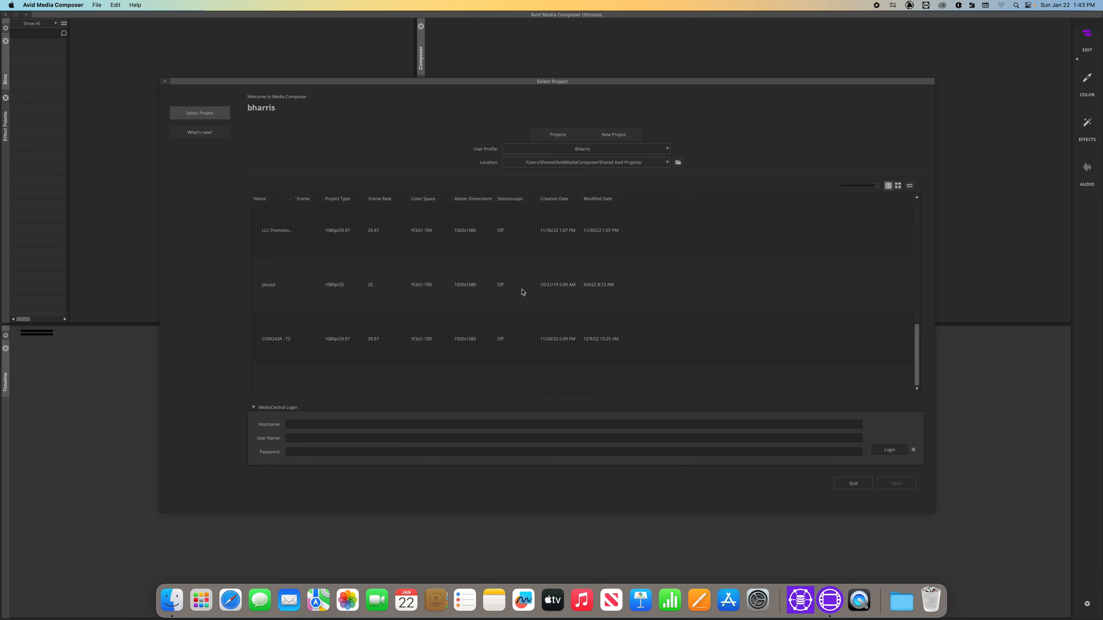
pyautogui.scroll(5, 524, 293)
pyautogui.scroll(-5, 475, 266)
# Step: Show frame thumbnails in the project list, try the other display modes, and return to the detailed list with columns
pyautogui.moveTo(877, 186)
pyautogui.mouseDown()
pyautogui.moveTo(853, 186)
pyautogui.moveTo(877, 187)
pyautogui.mouseUp()
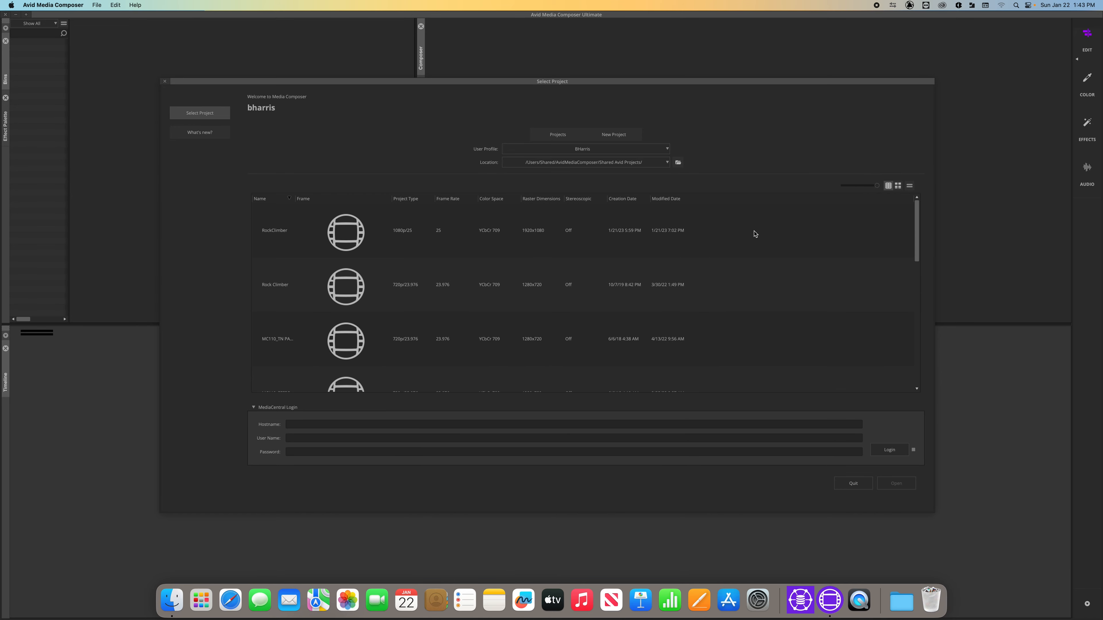
pyautogui.click(898, 185)
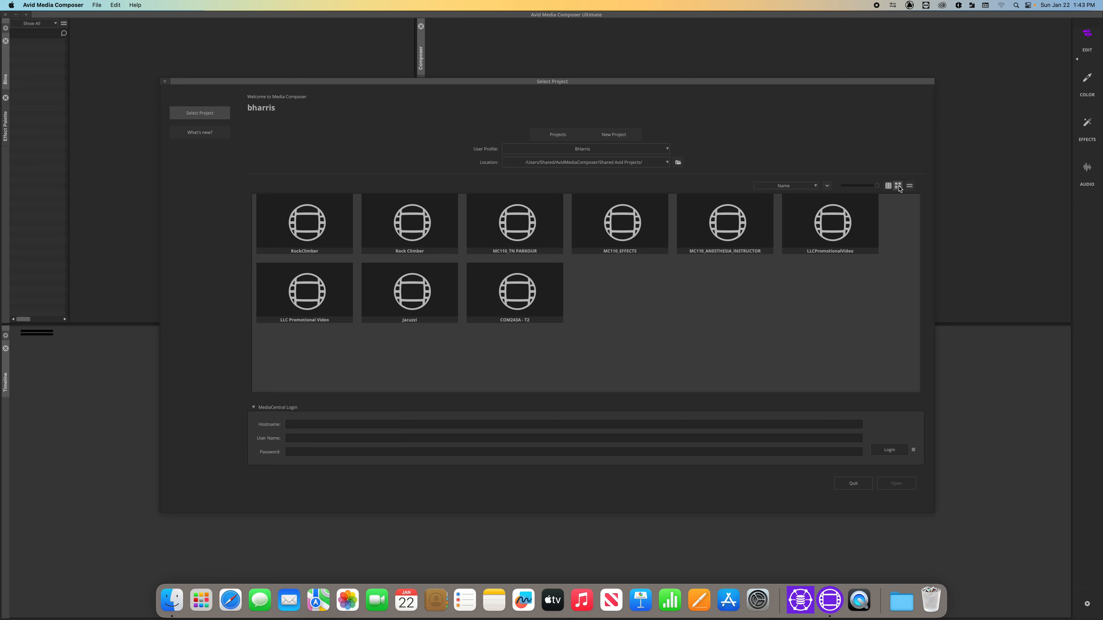
pyautogui.click(909, 186)
pyautogui.click(889, 186)
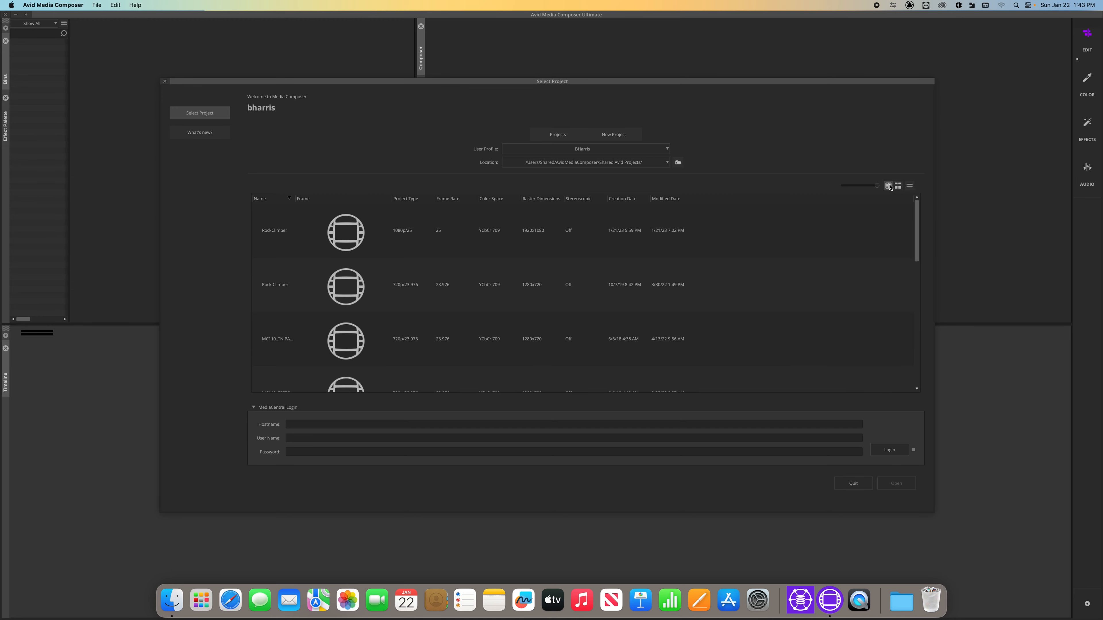
pyautogui.click(896, 185)
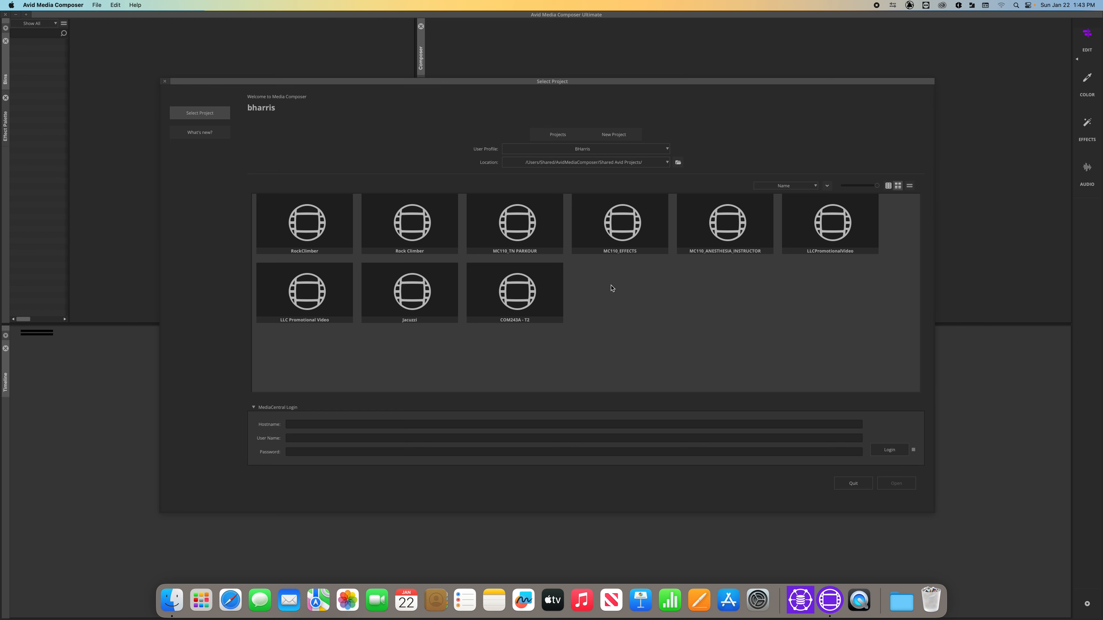
pyautogui.click(887, 186)
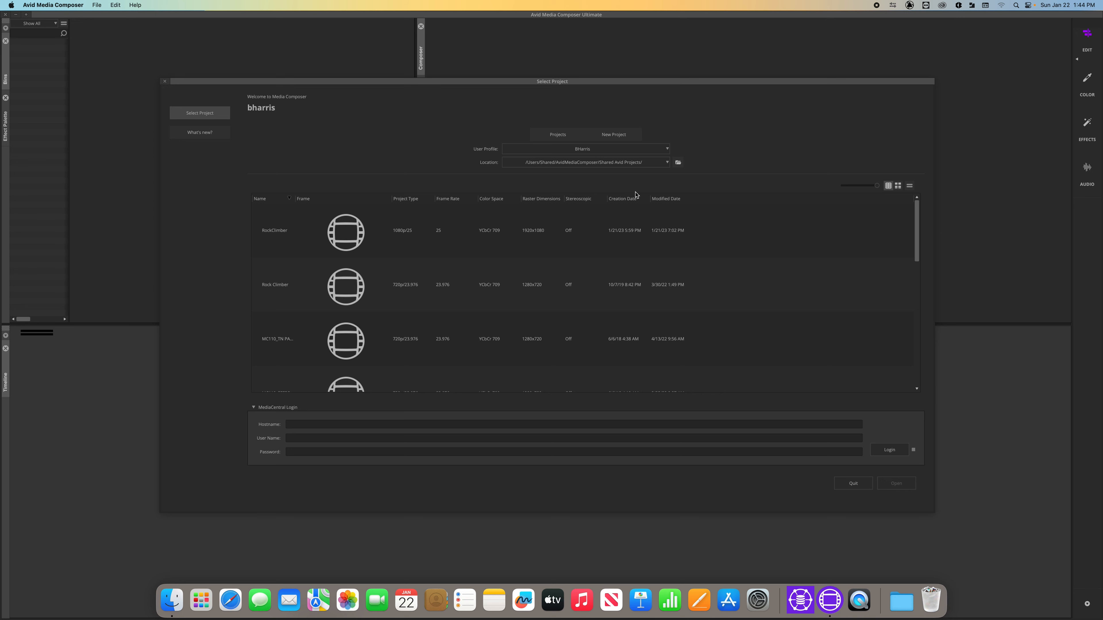
# Step: Examine the folders in the Shared Avid Projects location and the other project locations on offer
pyautogui.click(678, 162)
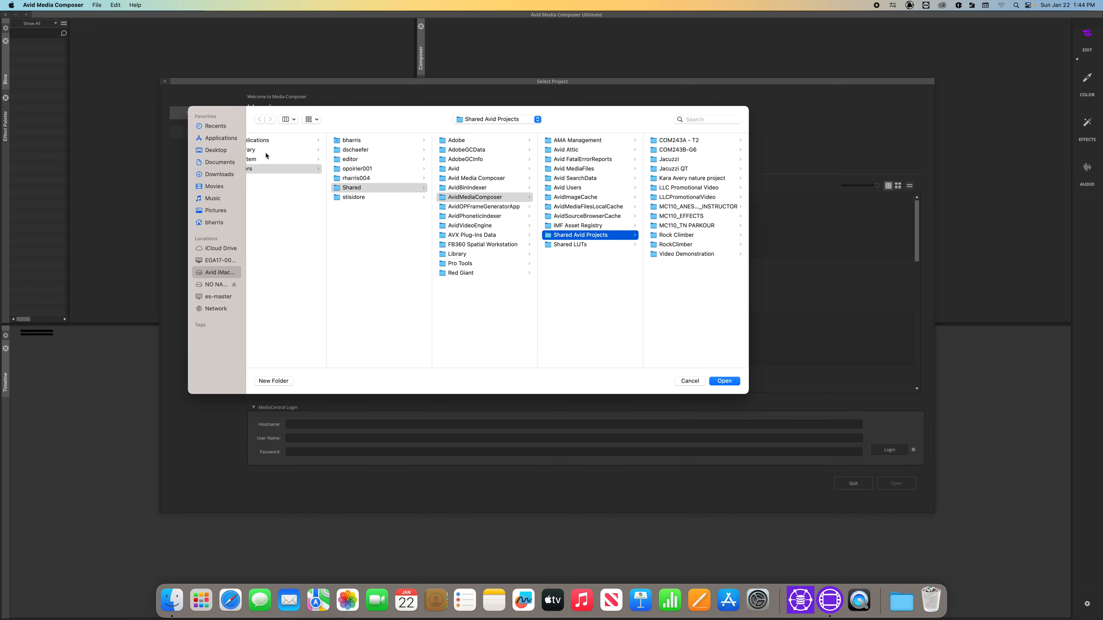
pyautogui.click(689, 383)
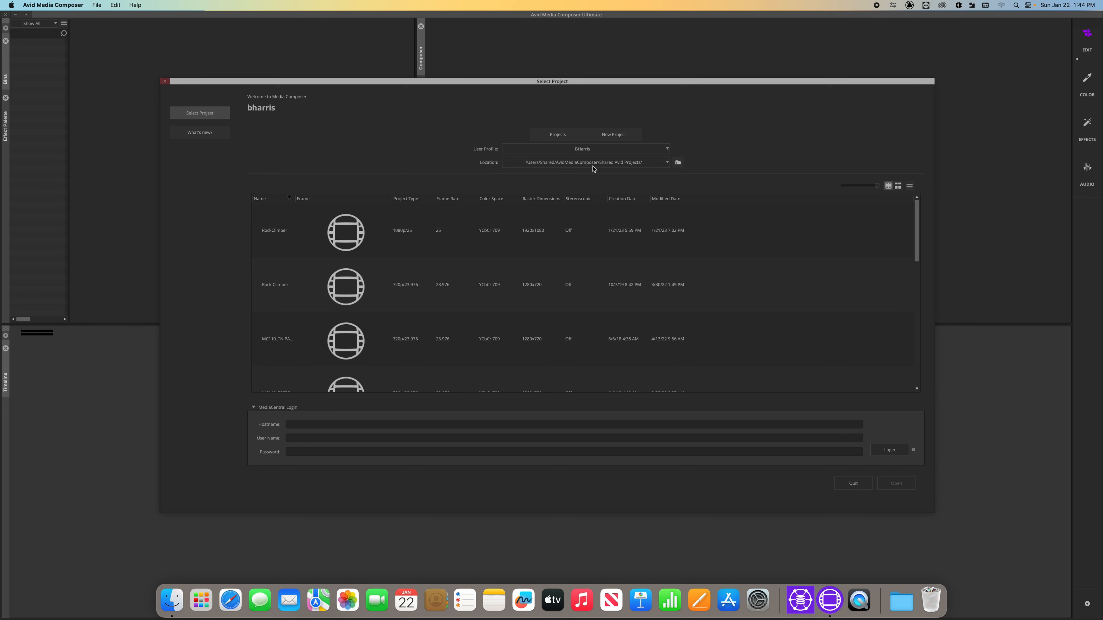
pyautogui.click(668, 162)
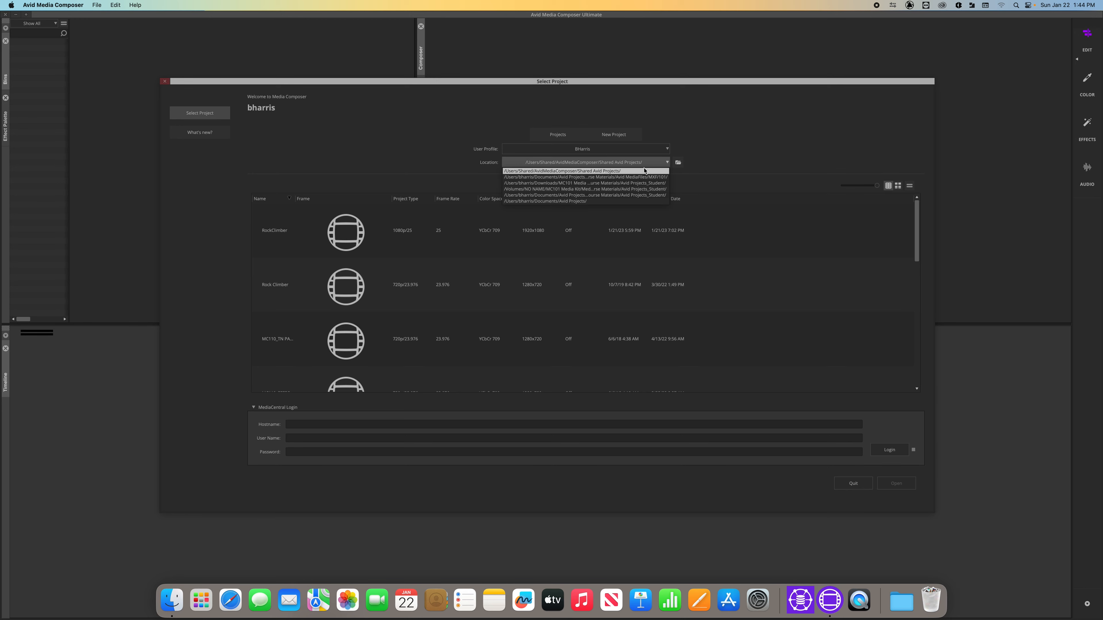
pyautogui.click(678, 163)
pyautogui.click(678, 163)
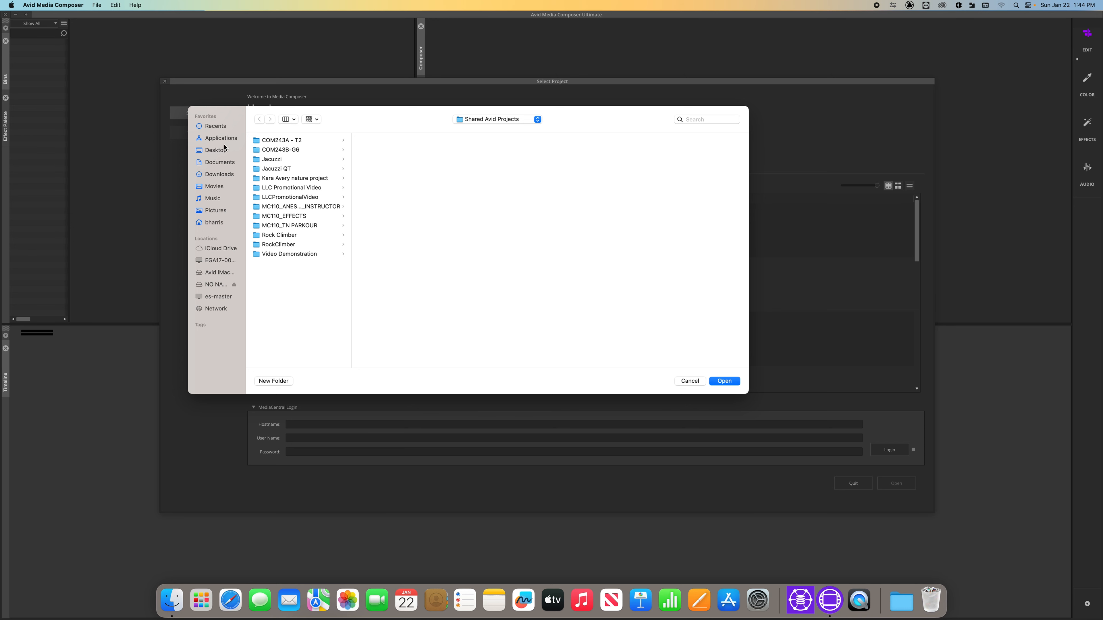
pyautogui.click(690, 381)
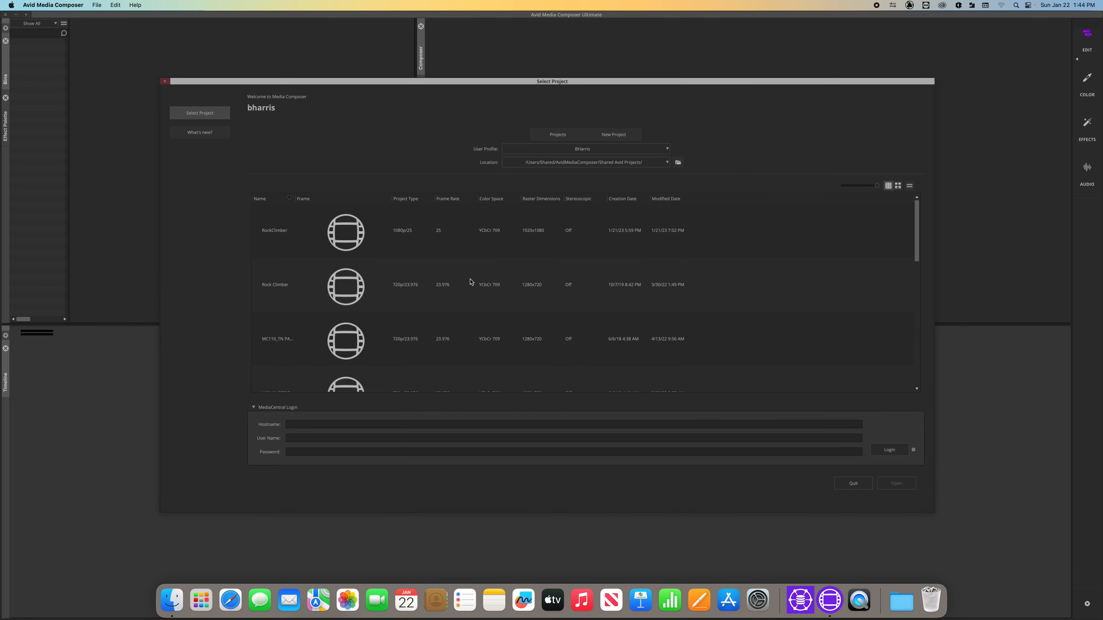
pyautogui.scroll(-5, 470, 282)
pyautogui.scroll(5, 470, 285)
pyautogui.click(664, 165)
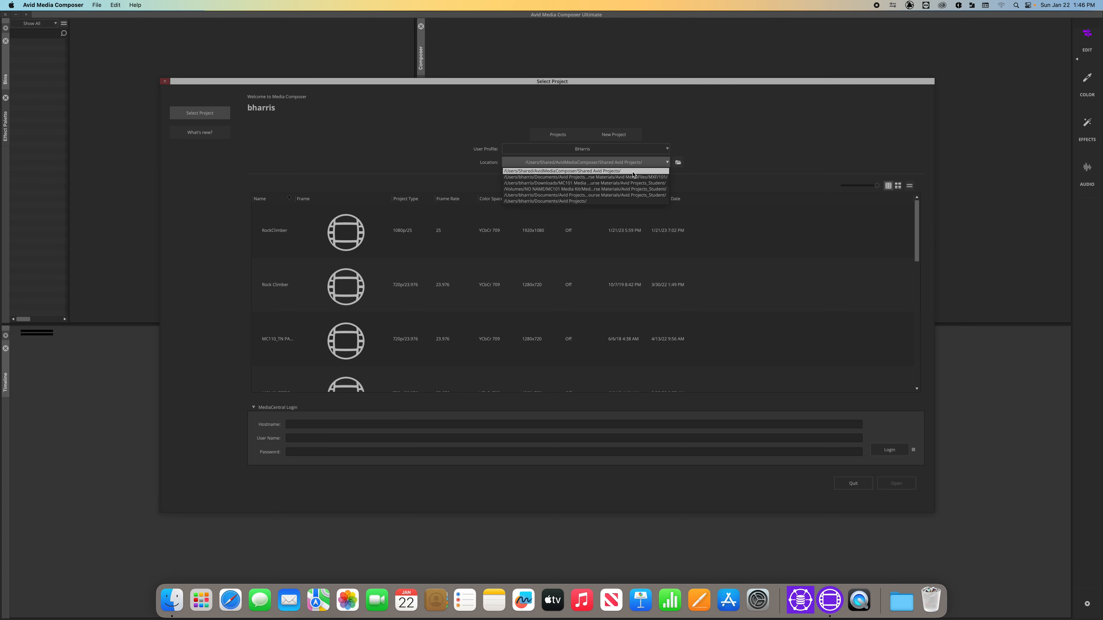
pyautogui.click(720, 157)
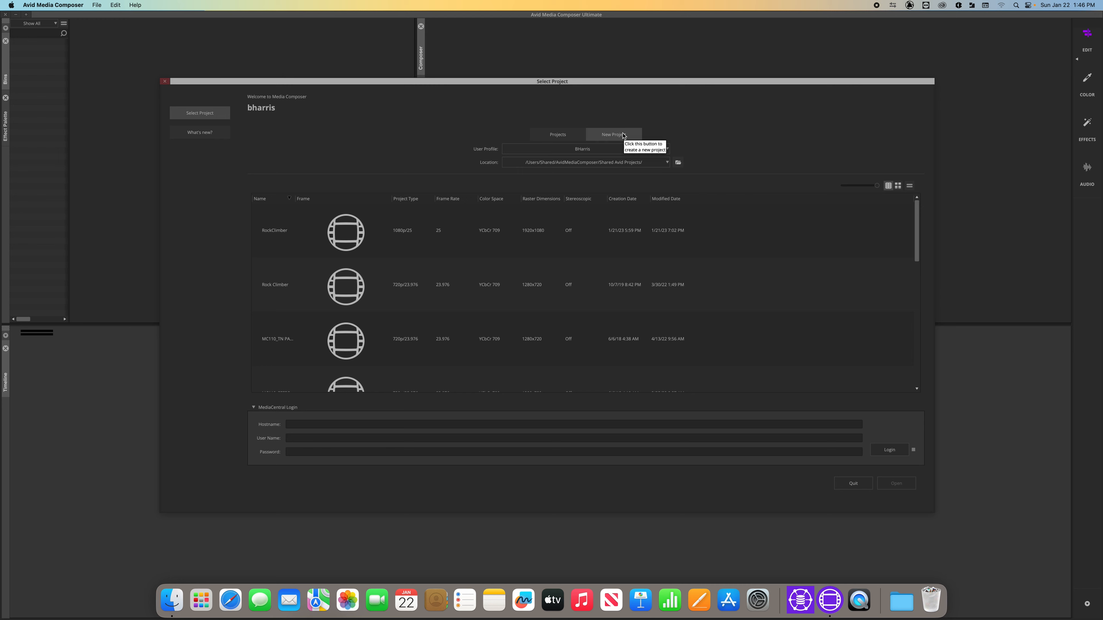
# Step: Begin a new project in the Shared Avid Projects location and enter Jacuzzi as its name
pyautogui.click(623, 135)
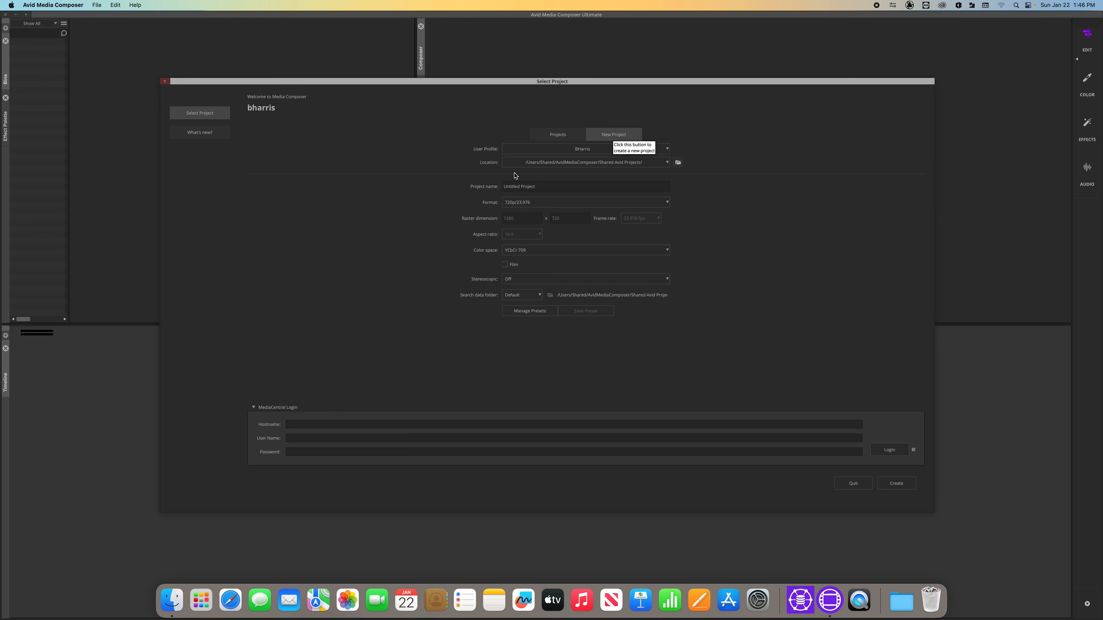
pyautogui.click(537, 185)
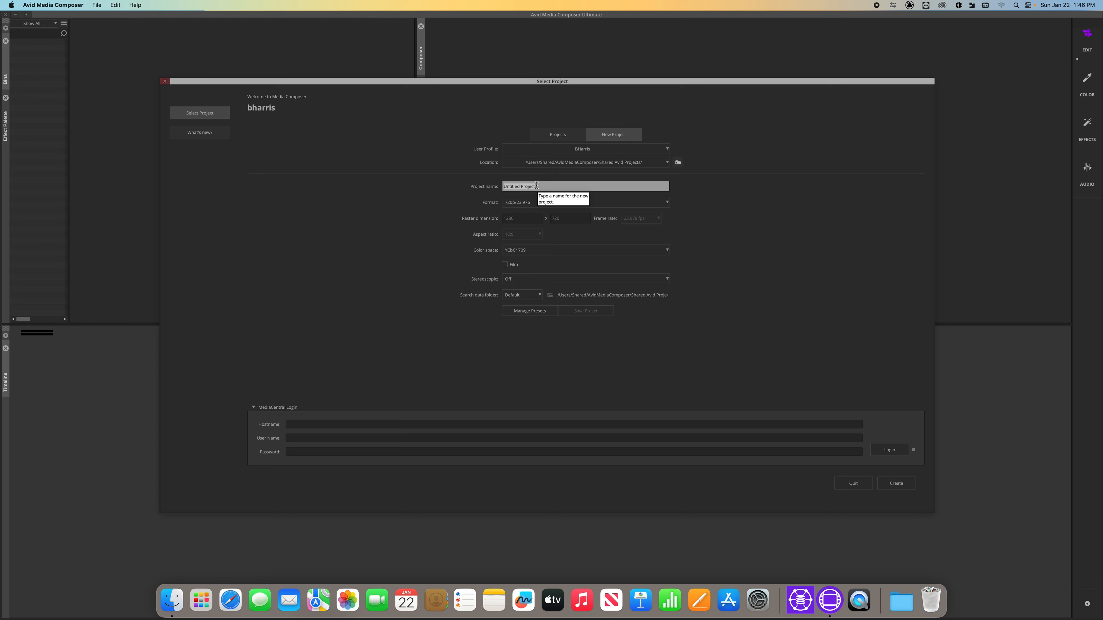
pyautogui.press('BackSpace')
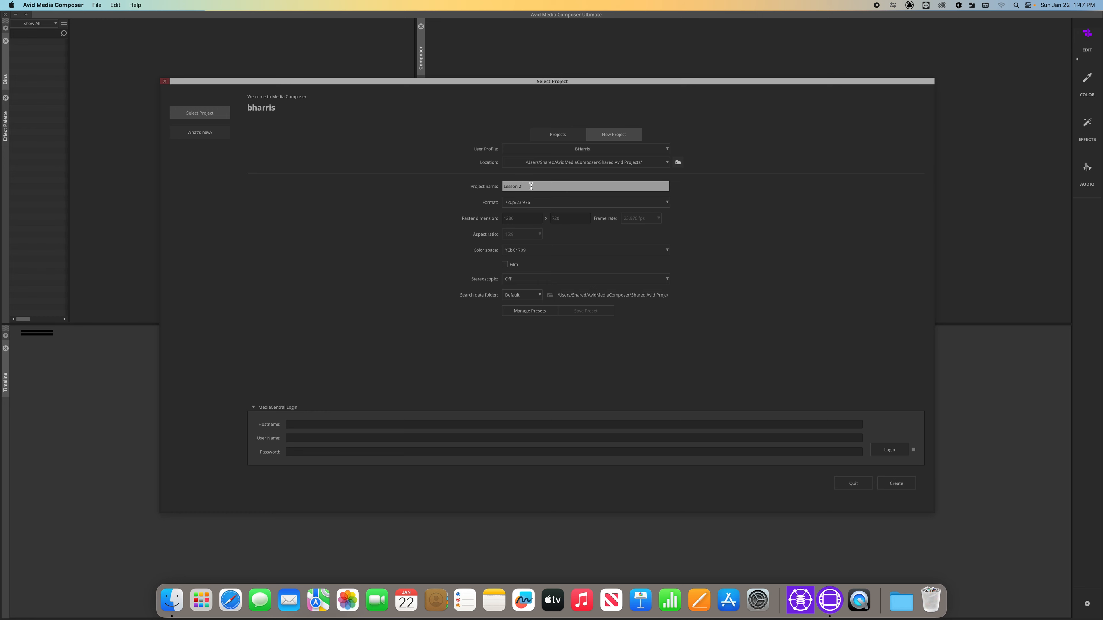
pyautogui.moveTo(530, 186); pyautogui.dragTo(466, 181)
pyautogui.write('Jacuzzi')
# Step: Set the new project's format to HD 1080, 1080p/25, and try to create the project
pyautogui.click(532, 203)
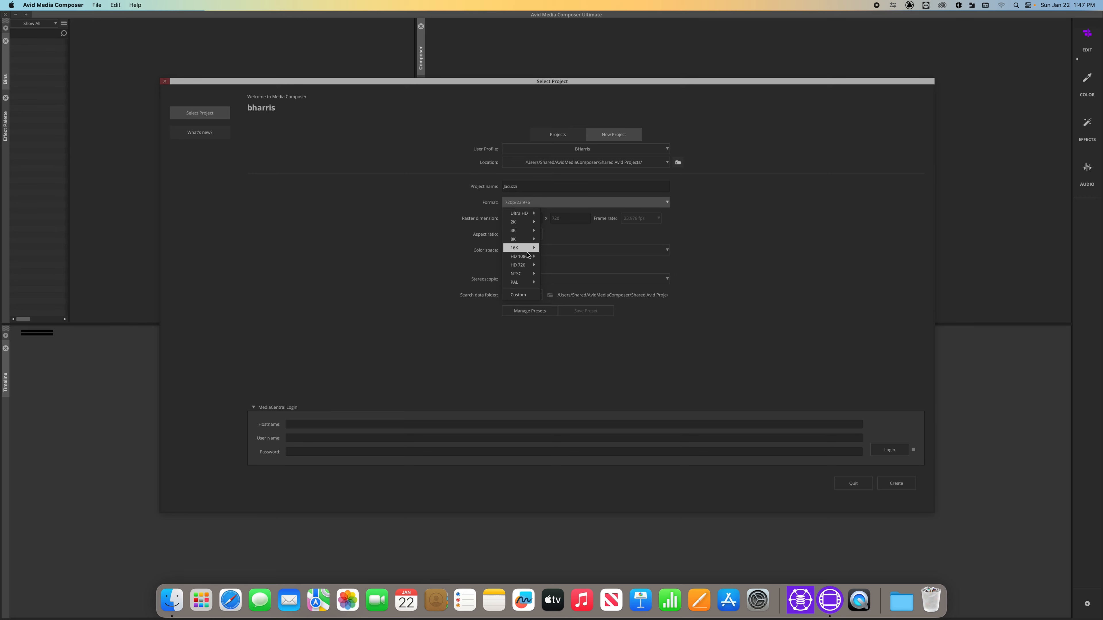
pyautogui.moveTo(528, 256)
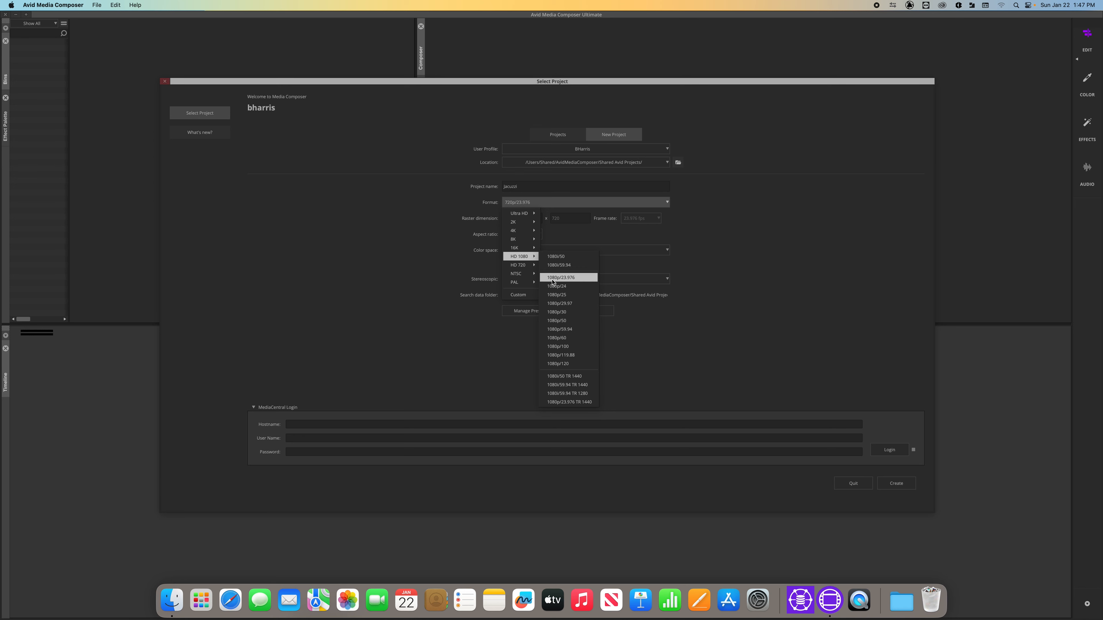
pyautogui.click(557, 295)
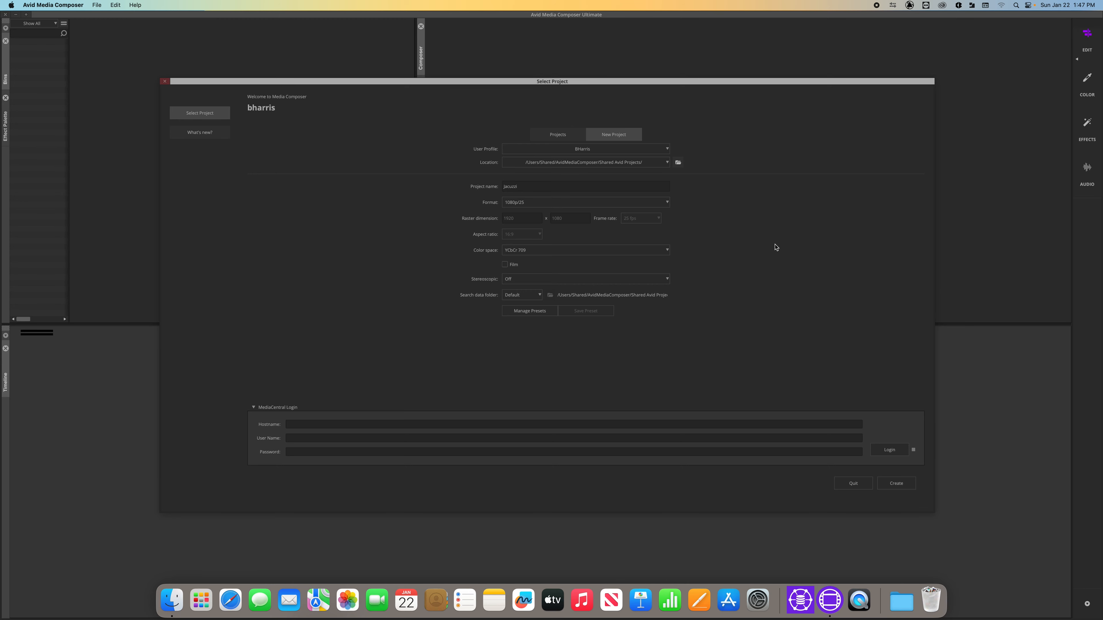
pyautogui.click(897, 483)
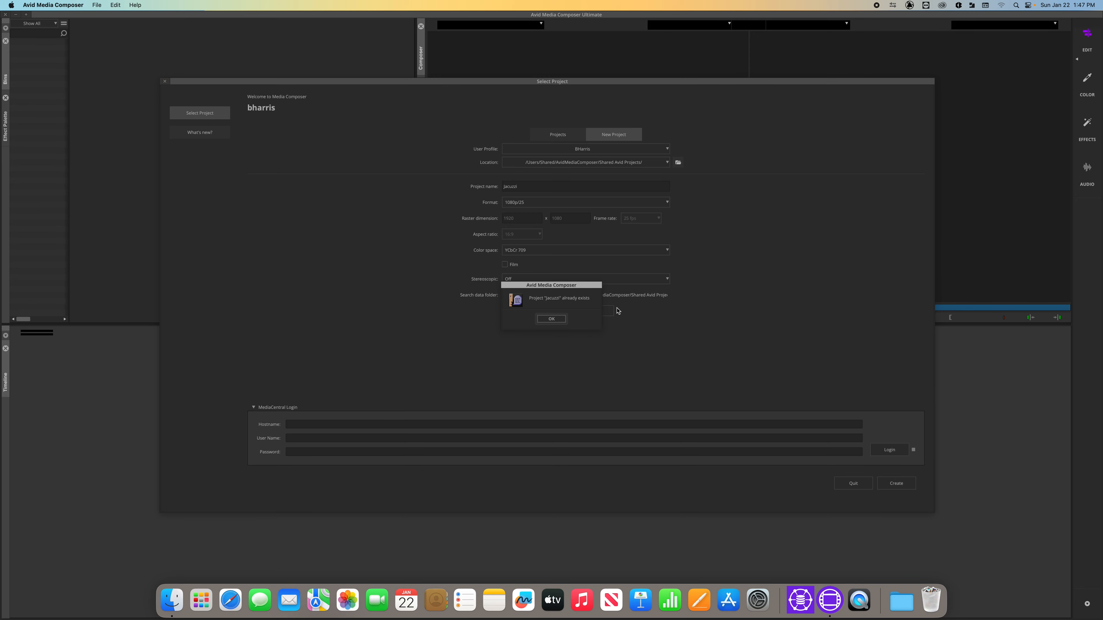
pyautogui.click(543, 319)
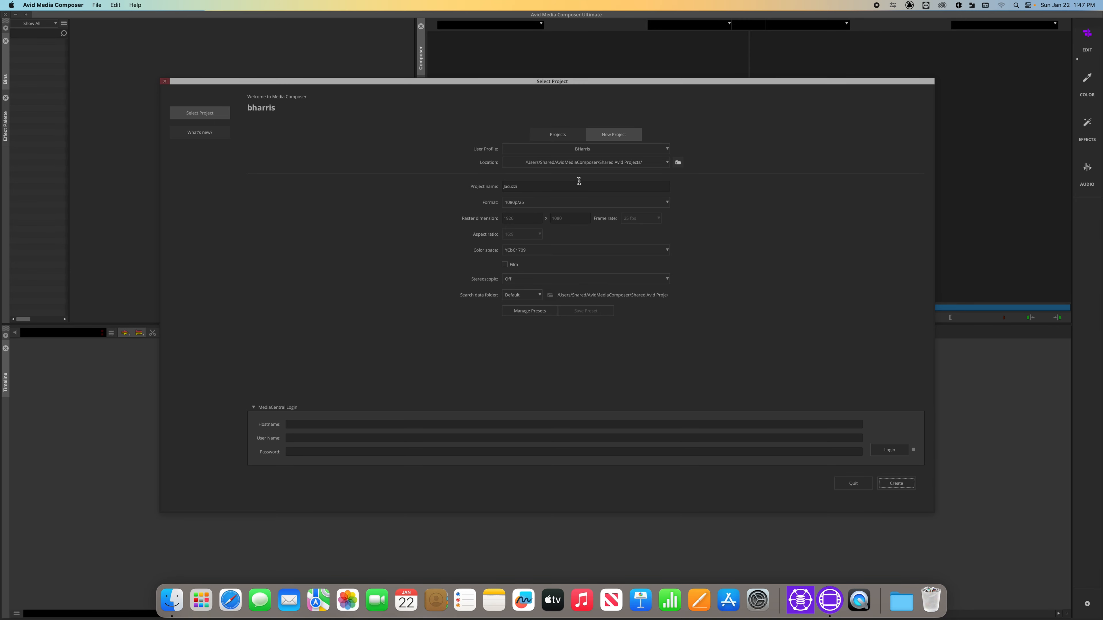
# Step: Change the project name to Jacuzzi2 and create the project
pyautogui.click(553, 186)
pyautogui.press('BackSpace')
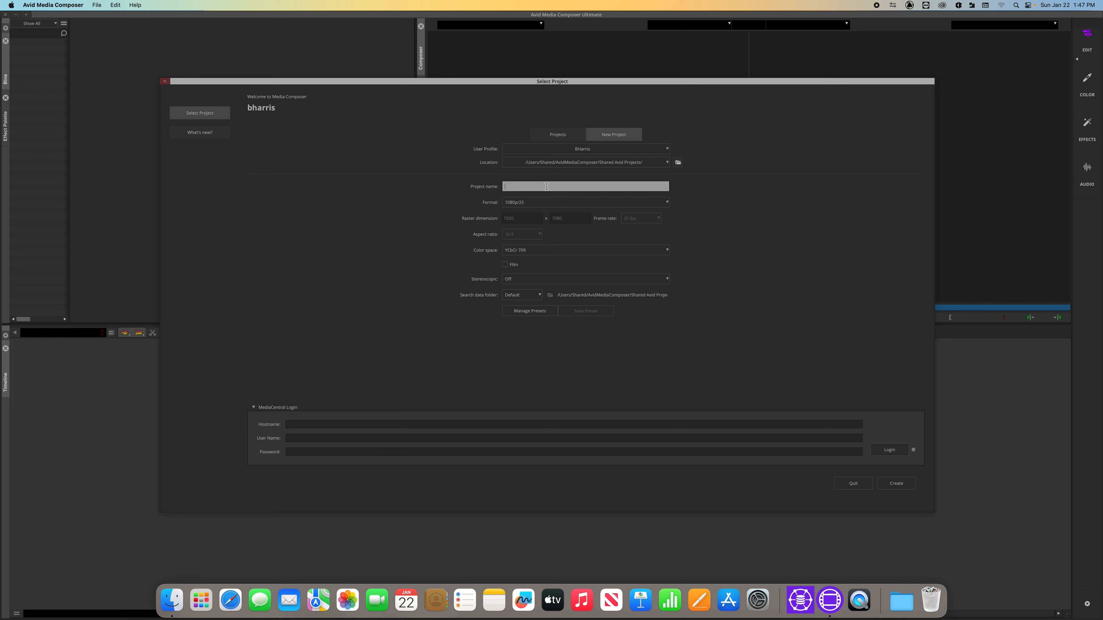
pyautogui.write('Jacuzzi2')
pyautogui.click(905, 483)
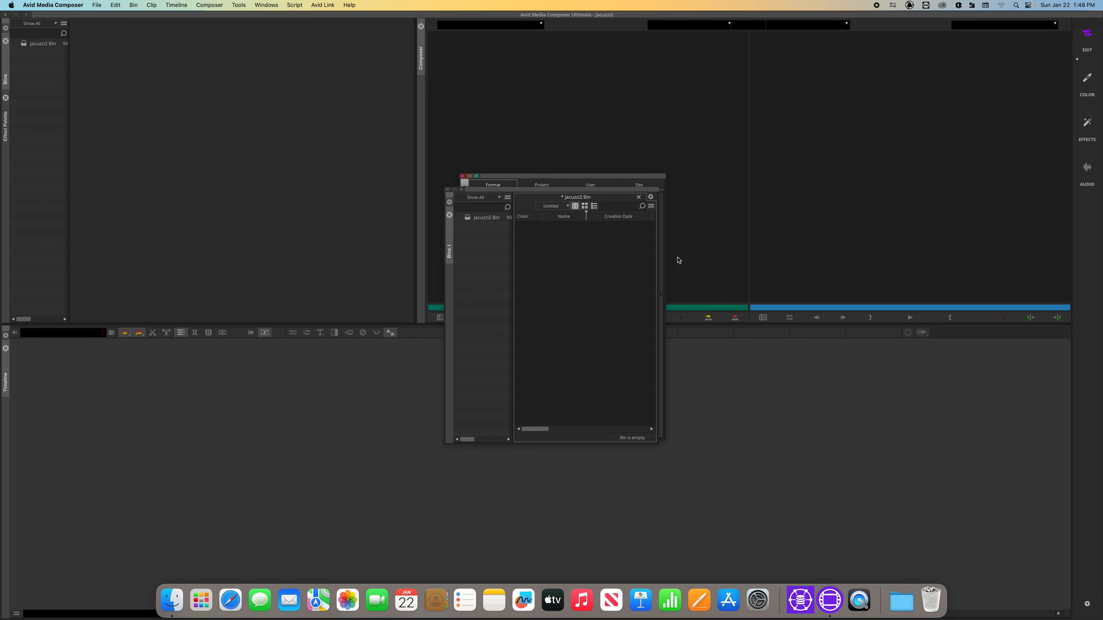
# Step: Close the floating Settings and Jacuzzi2 Bin windows and widen the docked Bins sidebar
pyautogui.moveTo(520, 191); pyautogui.dragTo(270, 165)
pyautogui.click(504, 180)
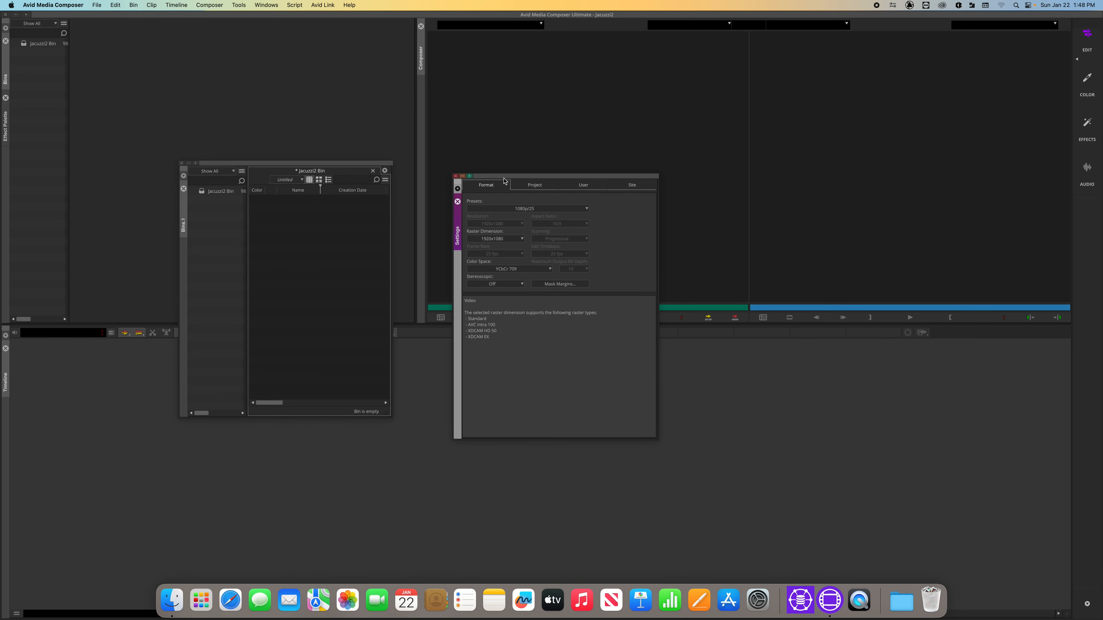
pyautogui.moveTo(504, 181); pyautogui.dragTo(418, 222)
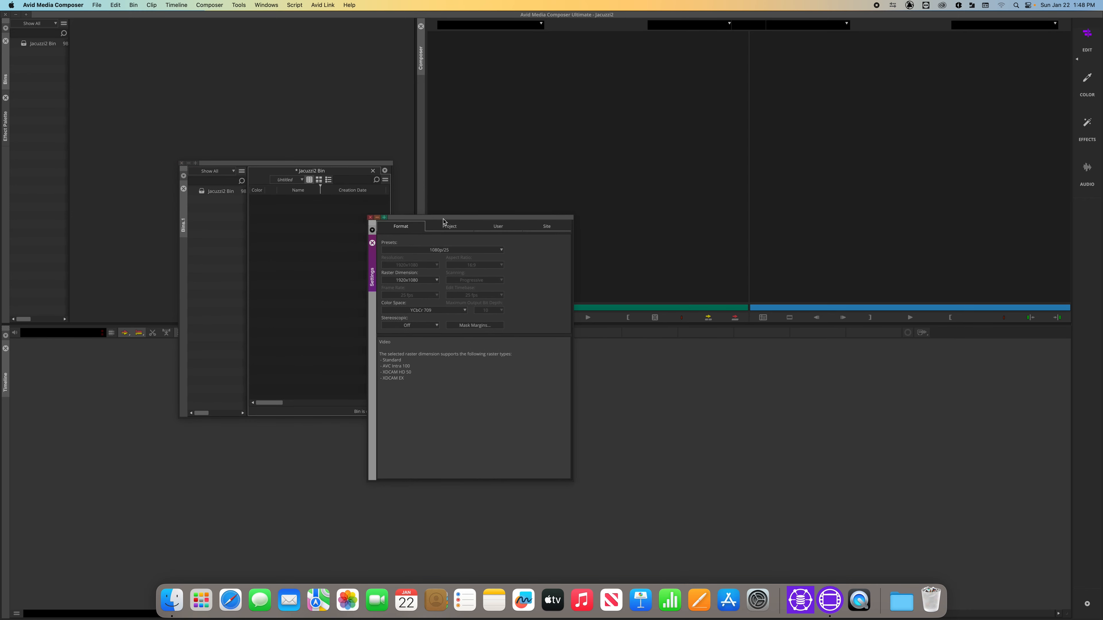
pyautogui.click(370, 218)
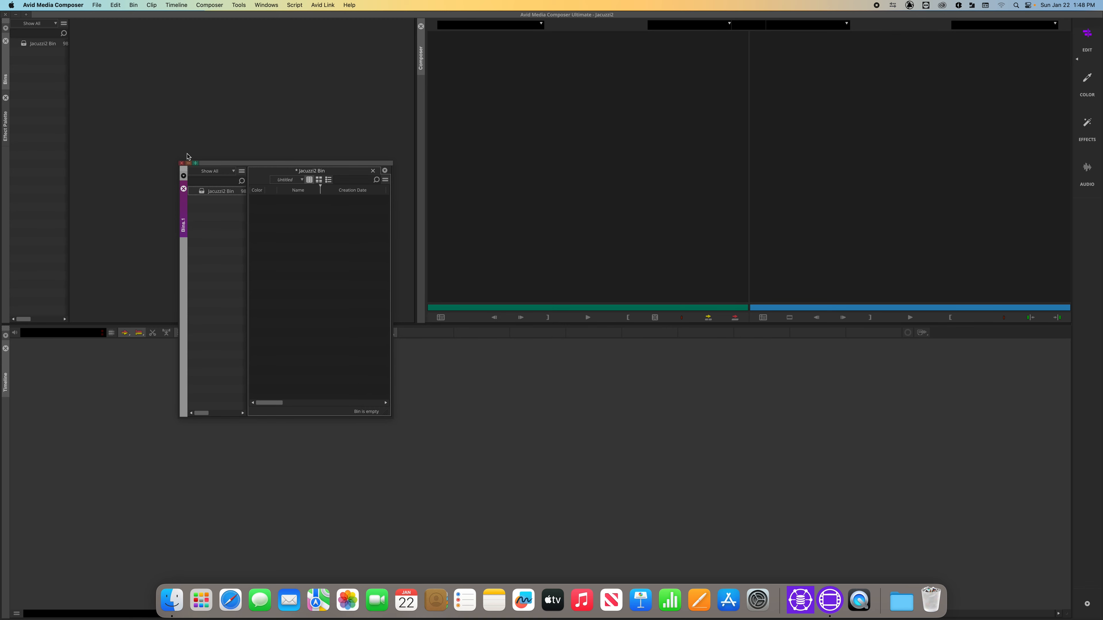
pyautogui.click(180, 162)
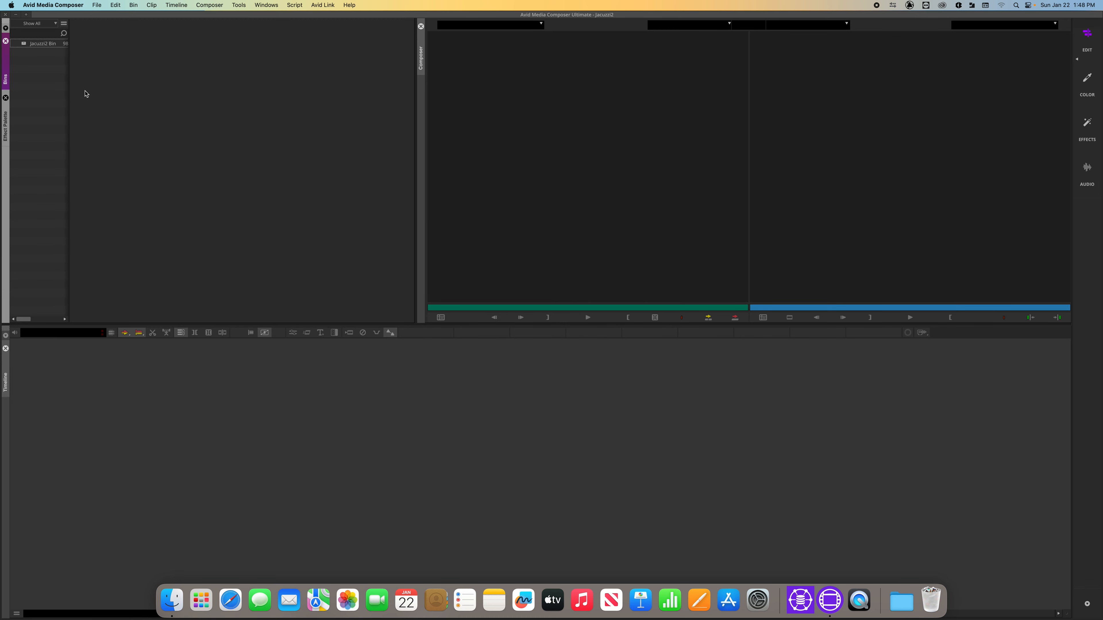
pyautogui.moveTo(69, 90); pyautogui.dragTo(140, 92)
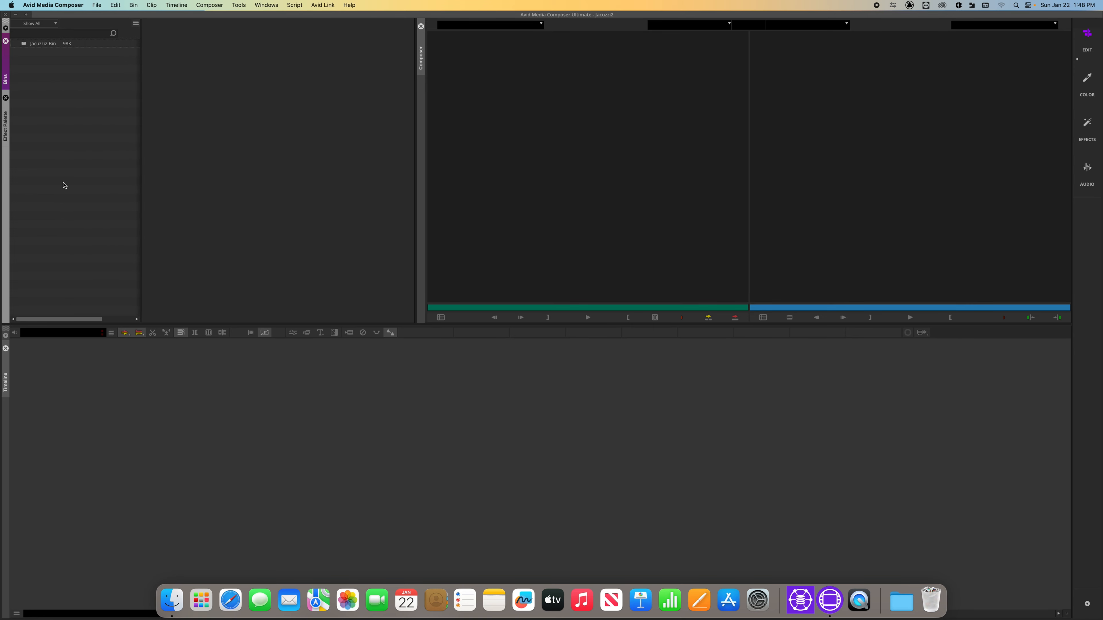
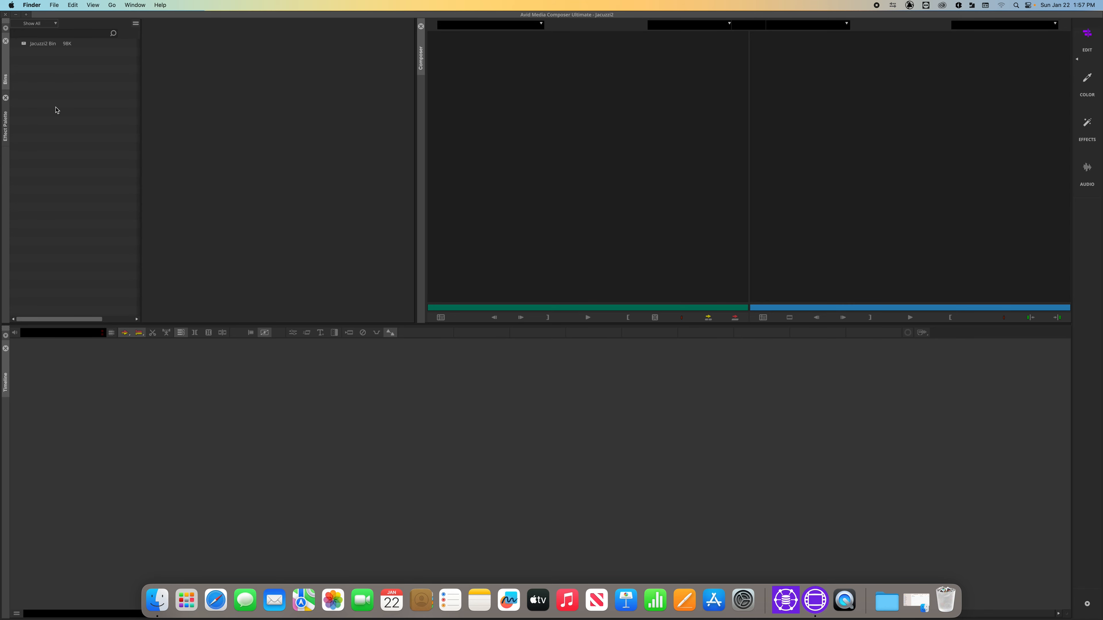
pyautogui.click(32, 43)
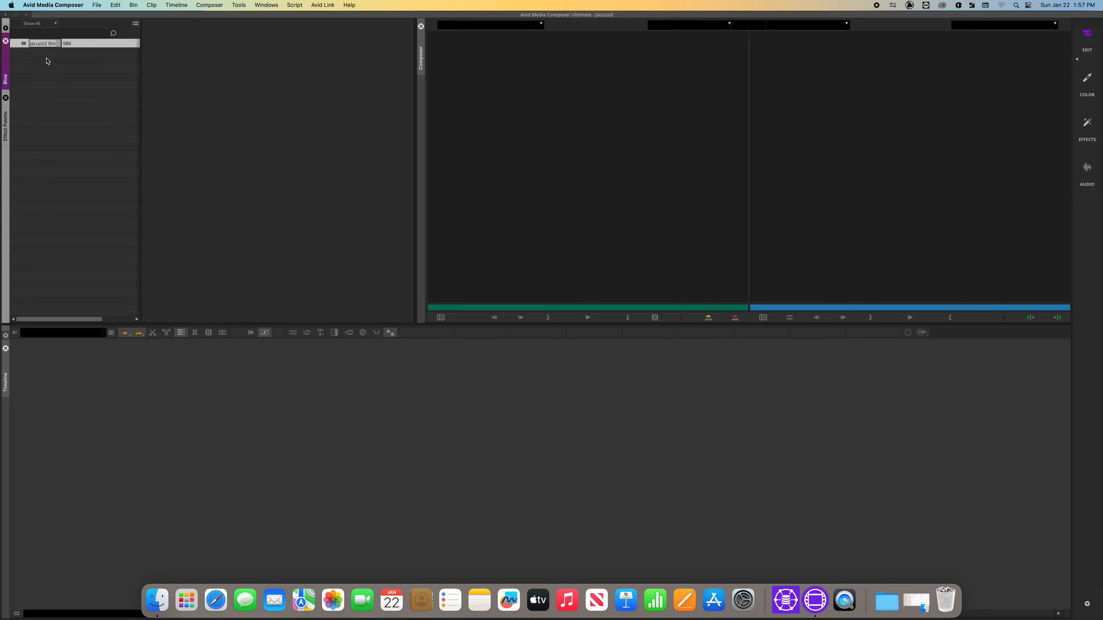
pyautogui.click(21, 46)
pyautogui.click(29, 80)
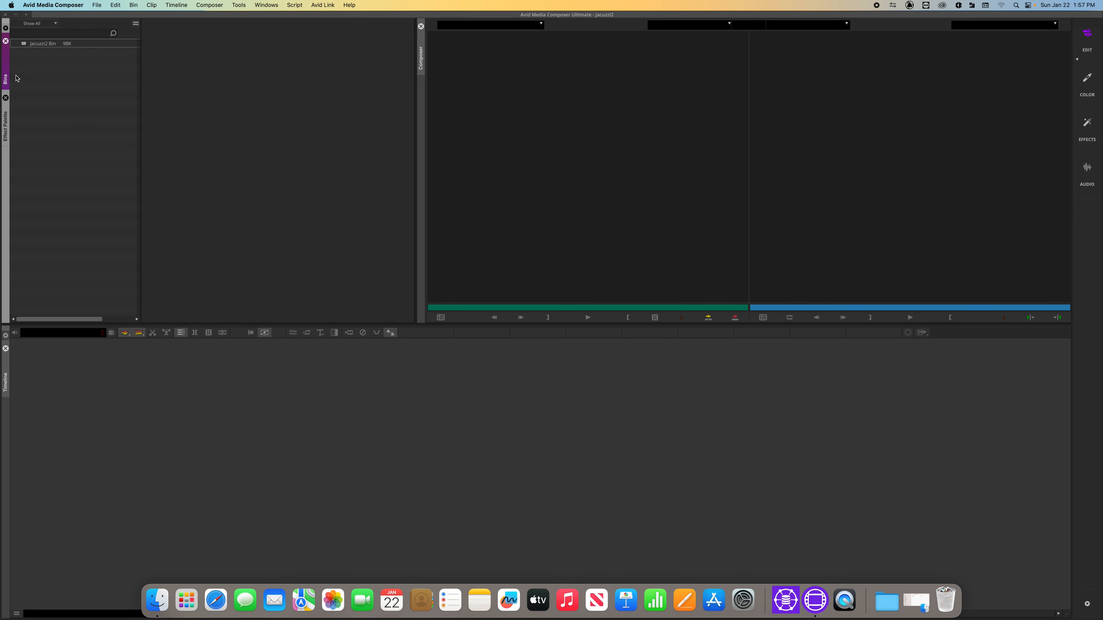
pyautogui.click(136, 24)
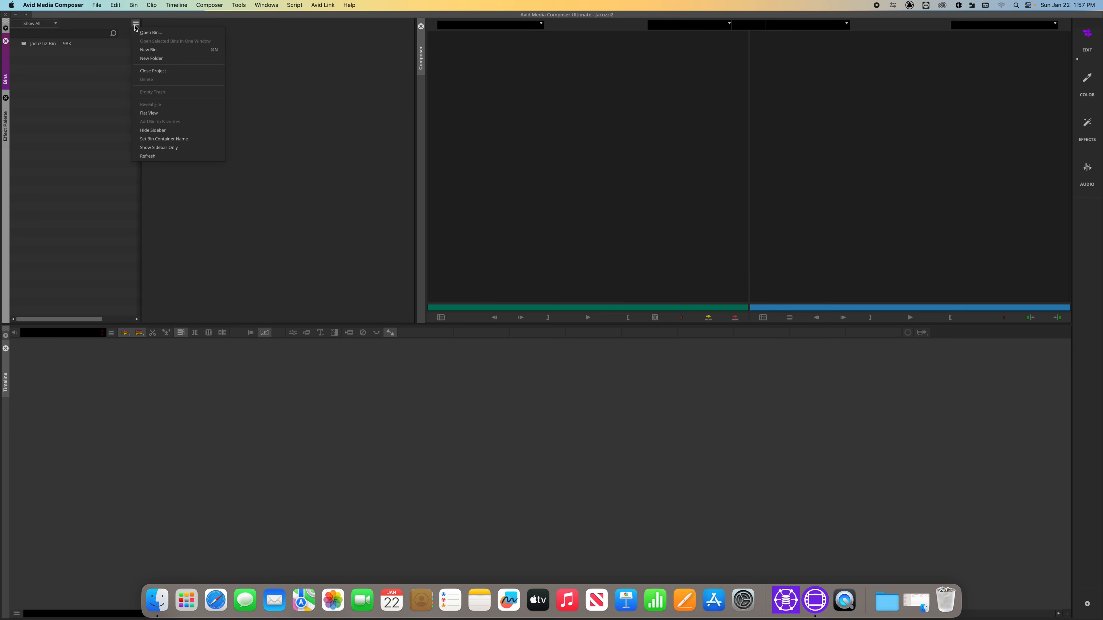
pyautogui.click(52, 65)
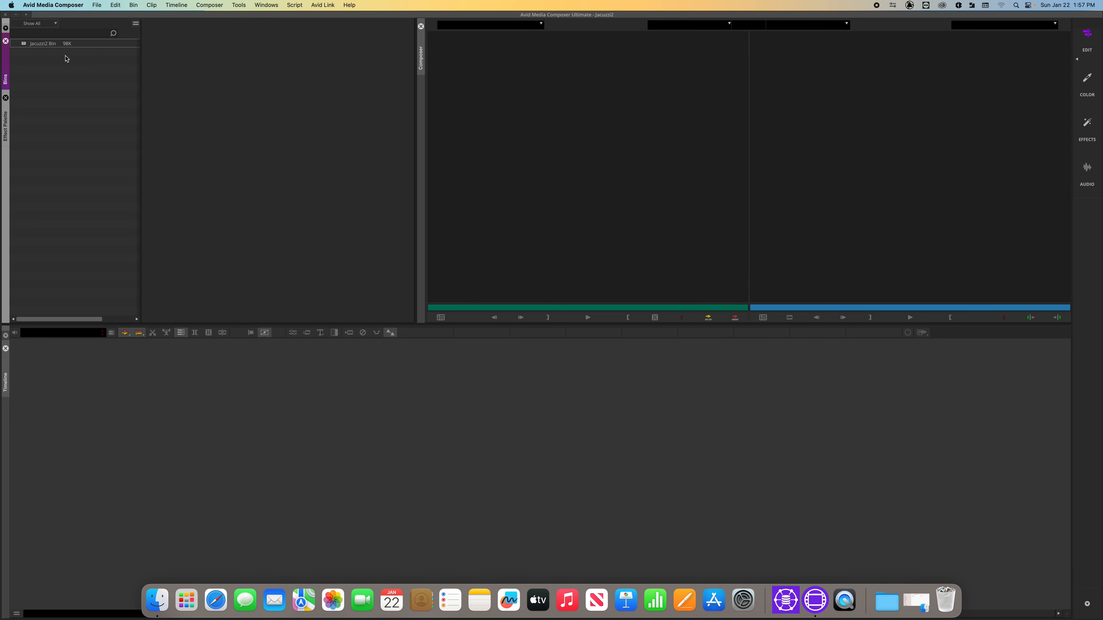
pyautogui.rightClick(67, 64)
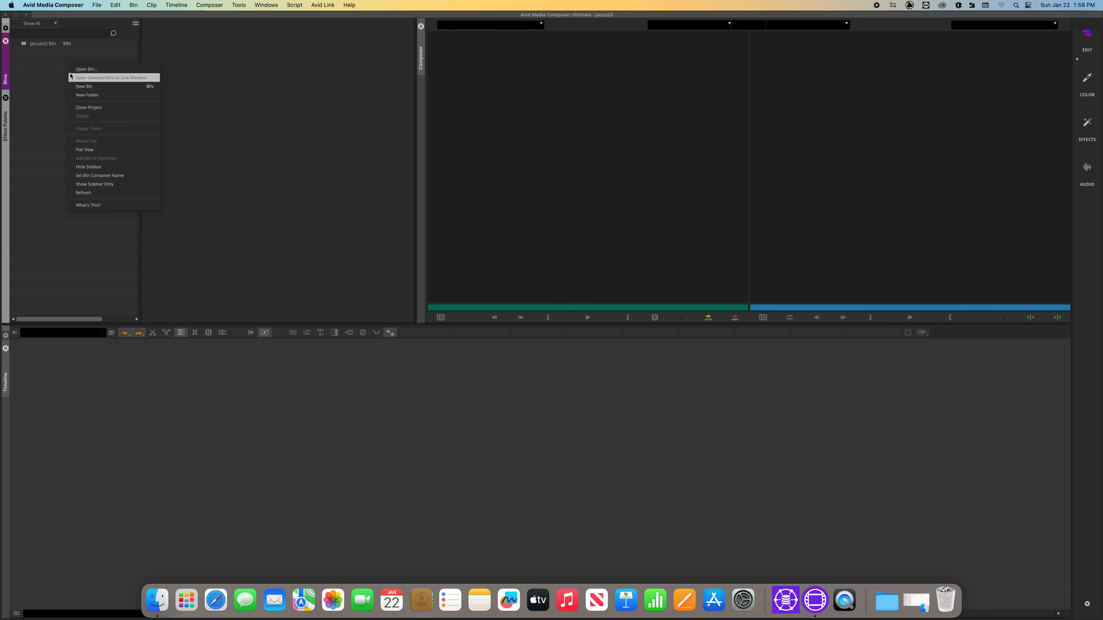
pyautogui.click(50, 89)
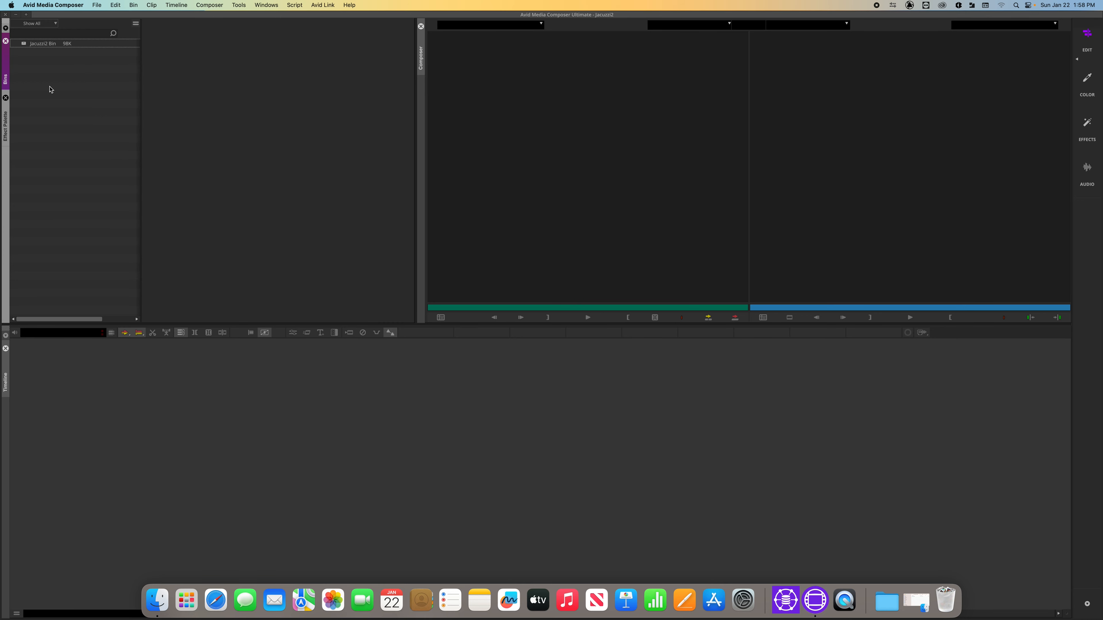
# Step: Create a second bin in the Jacuzzi2 project and keep its default name
pyautogui.press('super+n')
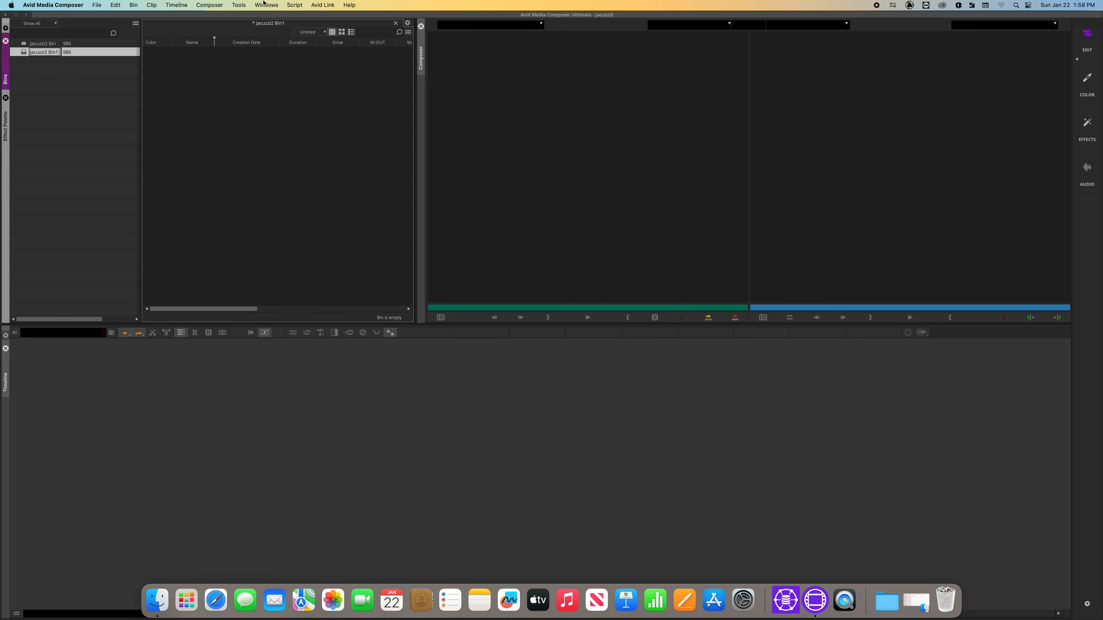
pyautogui.click(77, 86)
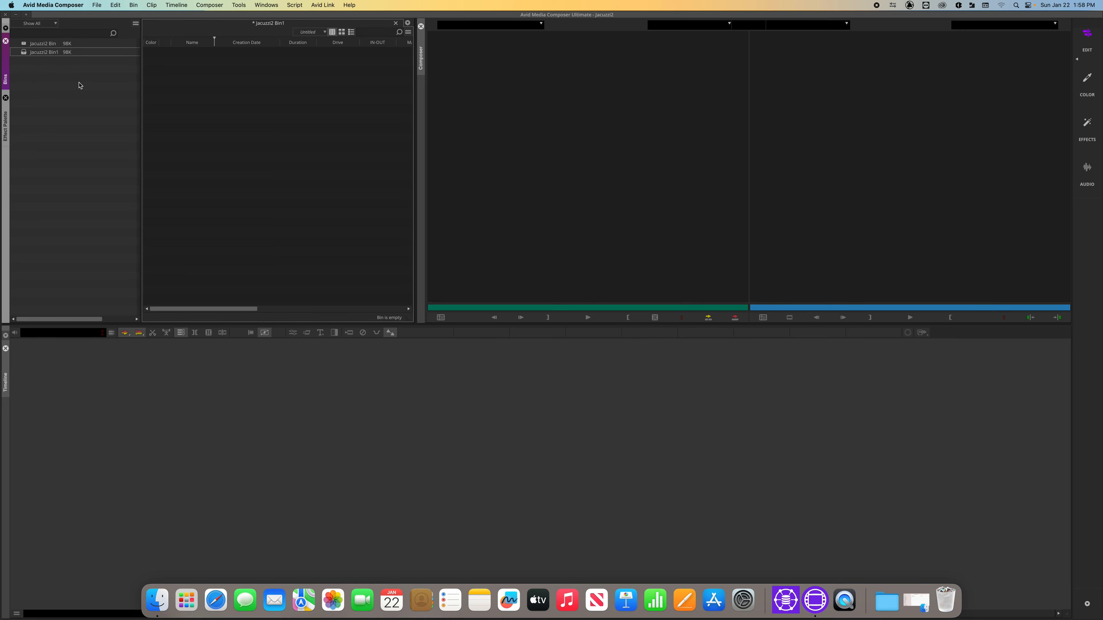
pyautogui.click(131, 5)
pyautogui.moveTo(97, 5)
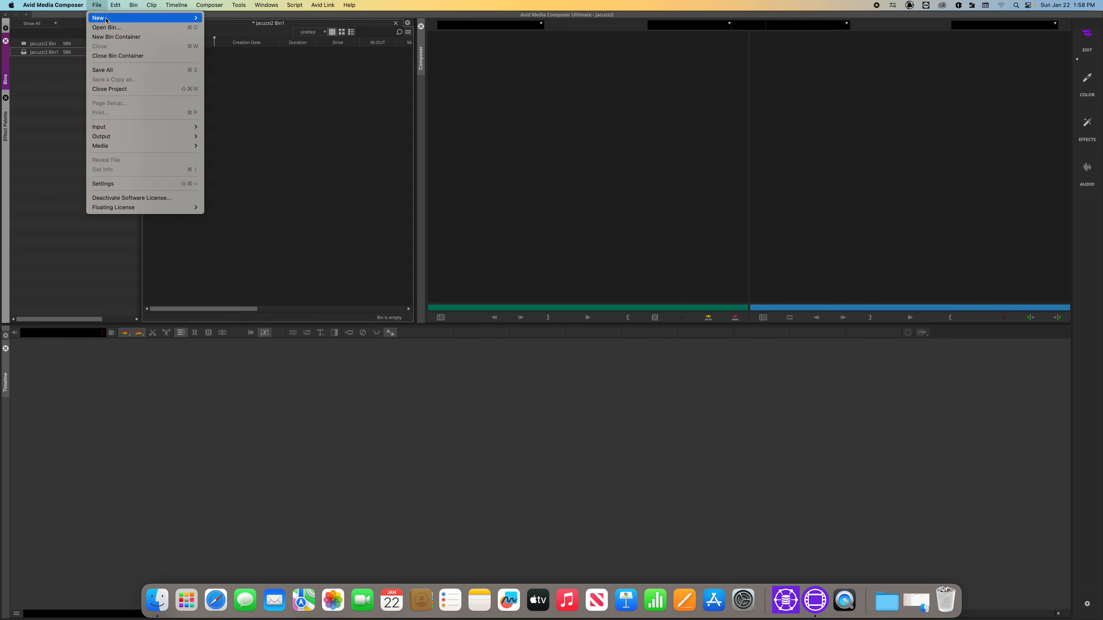
pyautogui.moveTo(165, 23)
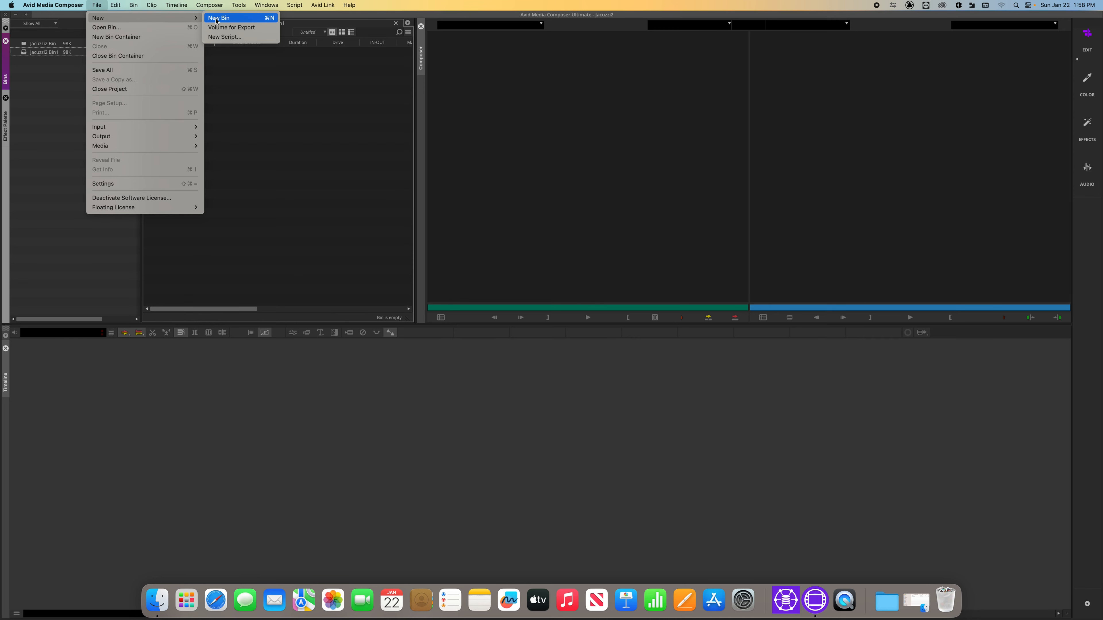
pyautogui.click(39, 99)
pyautogui.click(85, 55)
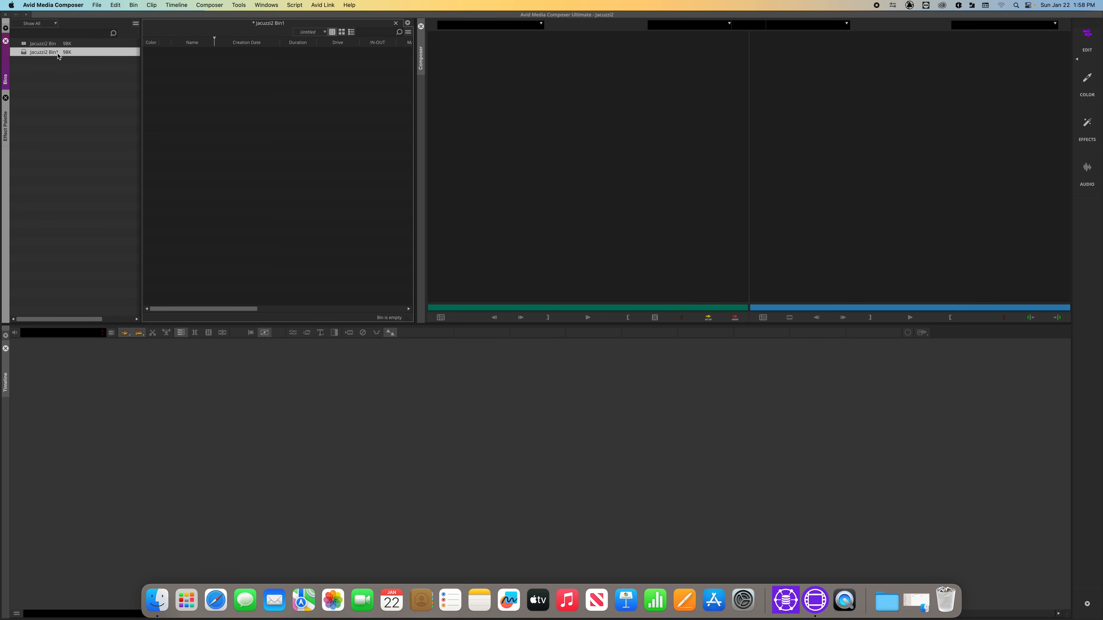
pyautogui.click(57, 66)
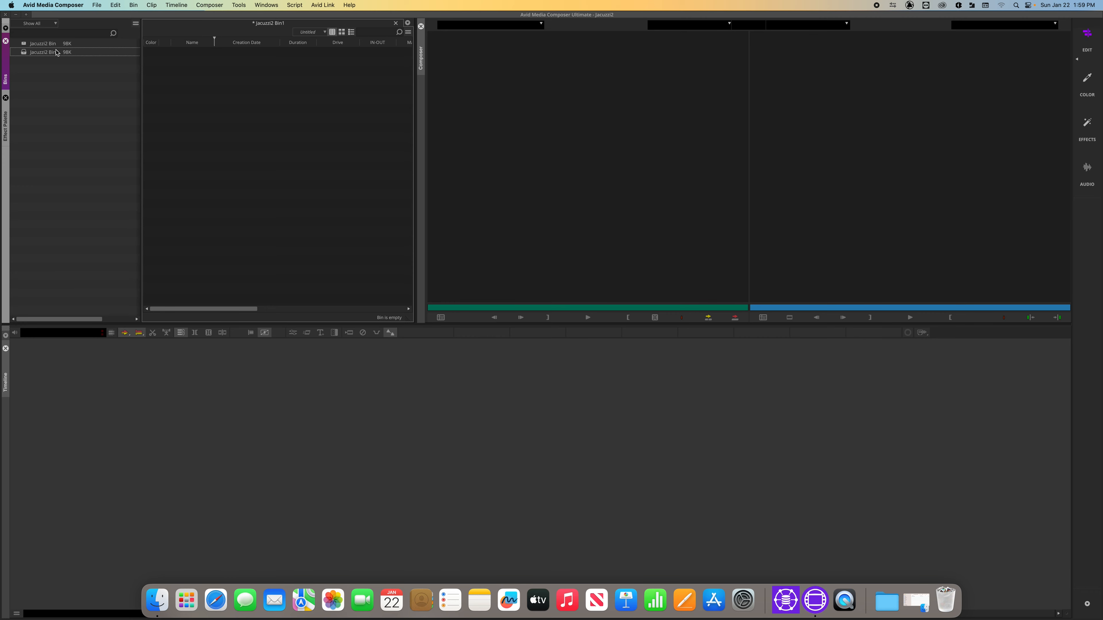
# Step: Rename the newly created second bin to Audio Files
pyautogui.click(55, 53)
pyautogui.click(36, 52)
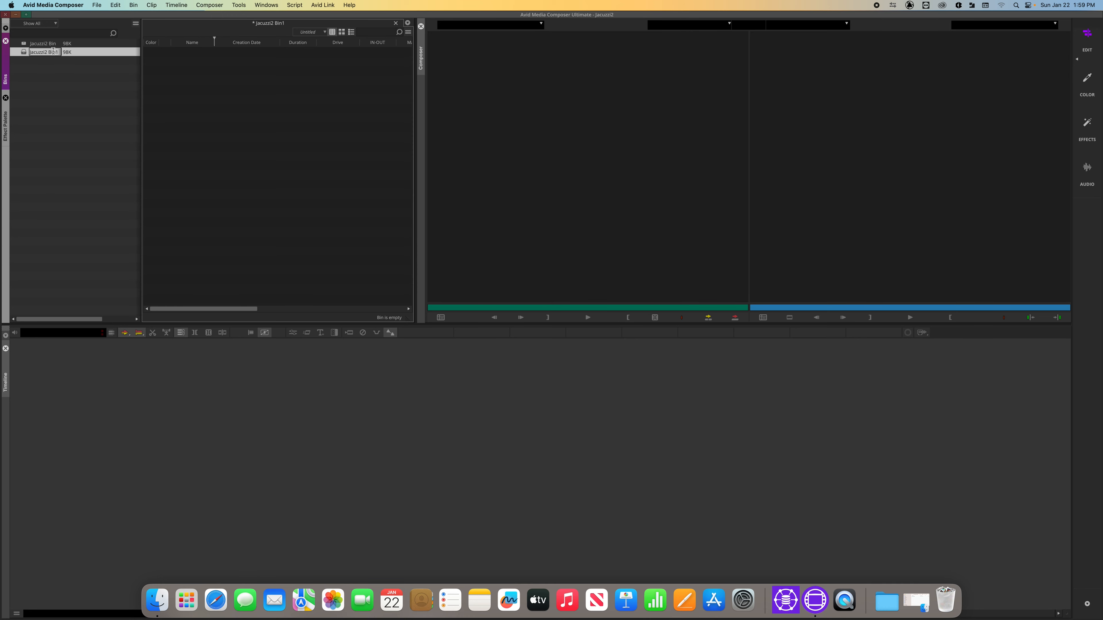
pyautogui.write('Audio Files')
pyautogui.press('Return')
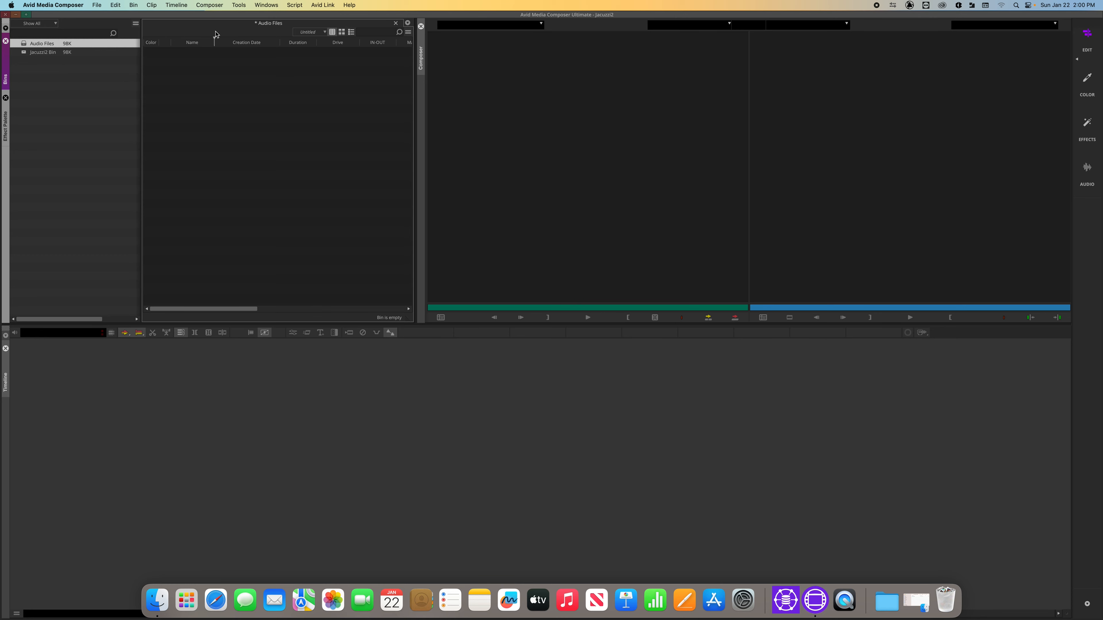
# Step: Open the Jacuzzi2 Bin alongside the Audio Files bin and switch back to Audio Files
pyautogui.doubleClick(24, 53)
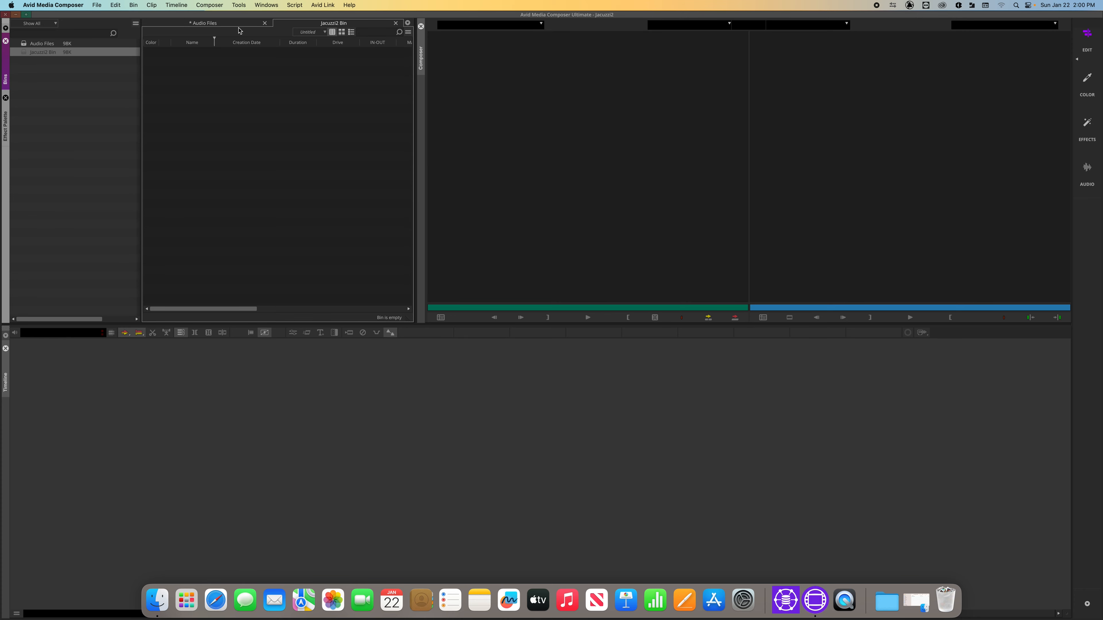
pyautogui.click(216, 27)
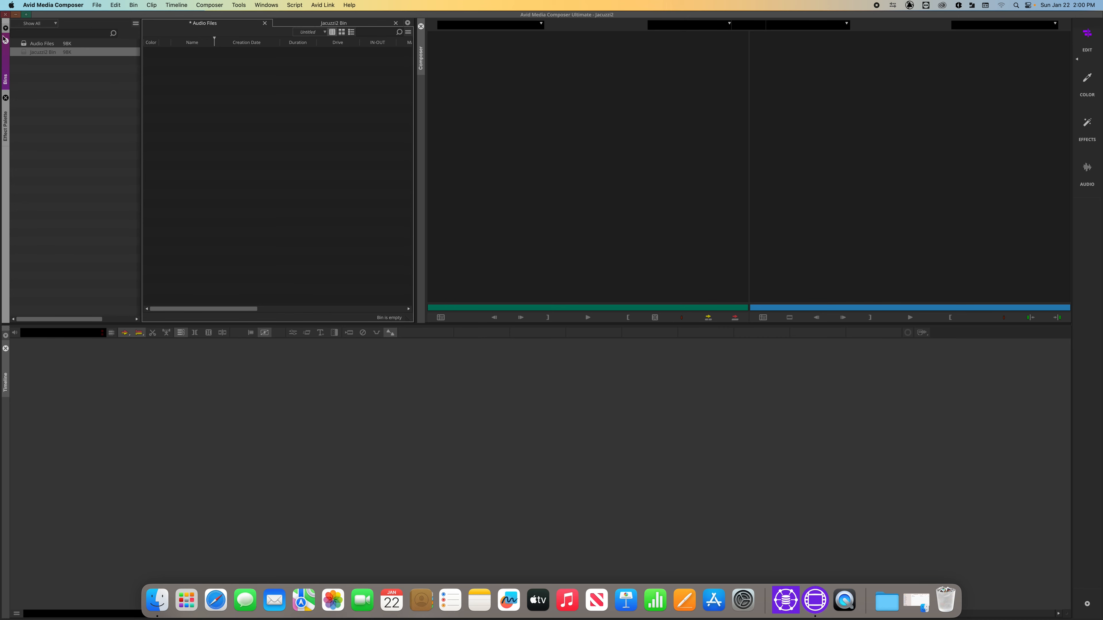
# Step: Add three more new bins to the project, keeping their default names
pyautogui.click(49, 85)
pyautogui.press('super+n')
pyautogui.press('super+n')
pyautogui.press('super+n')
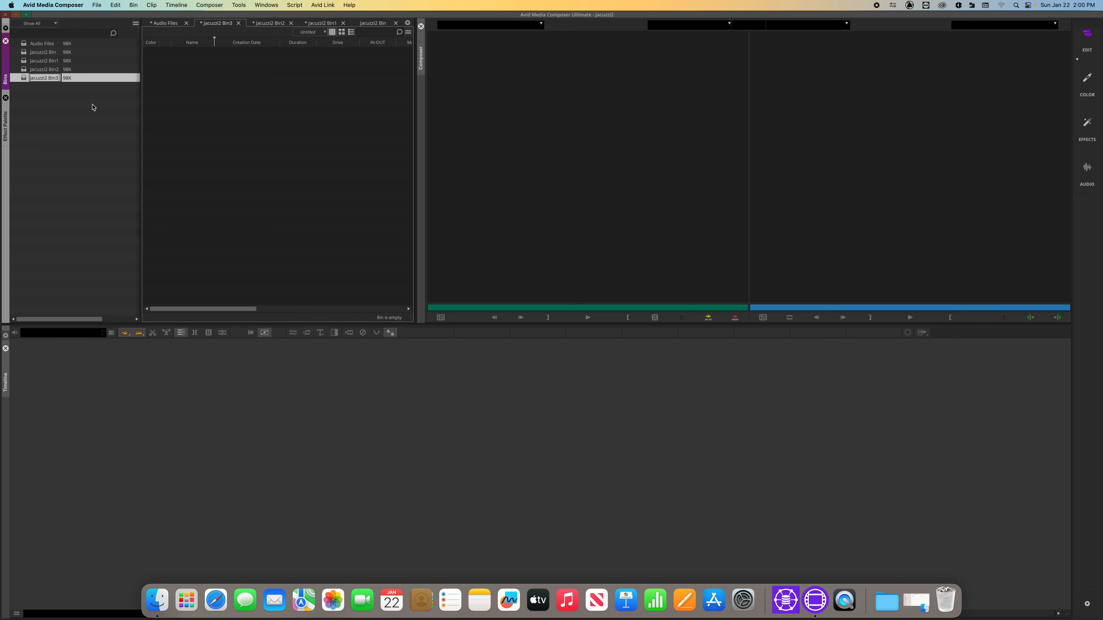
pyautogui.click(119, 105)
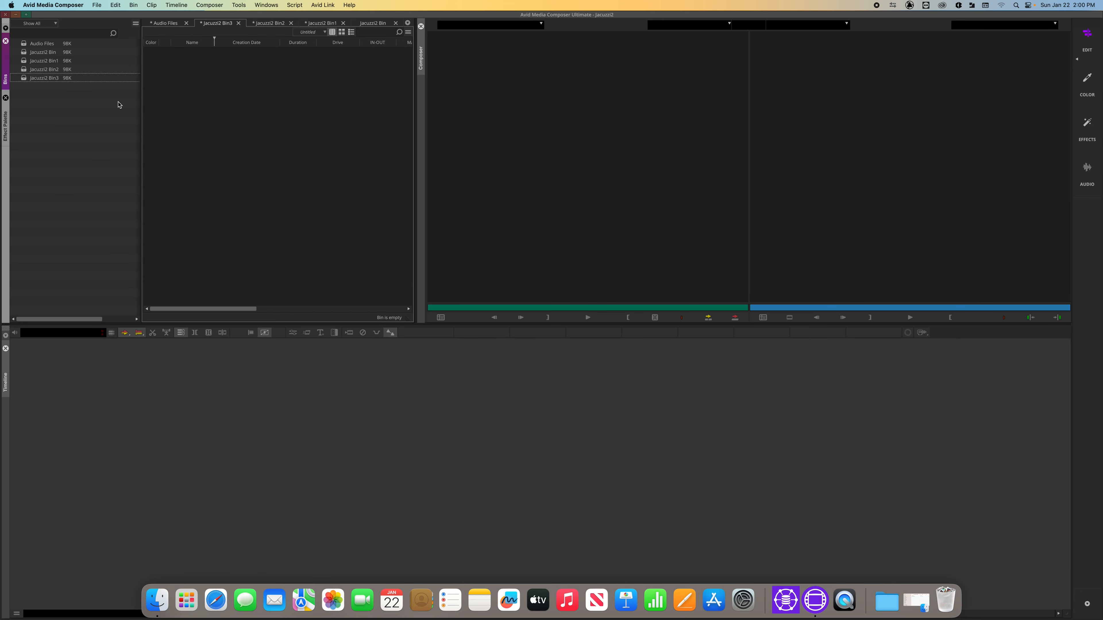
# Step: Select the whole range of bins from Audio Files to Jacuzzi2 Bin3, and clear the selection
pyautogui.click(37, 45)
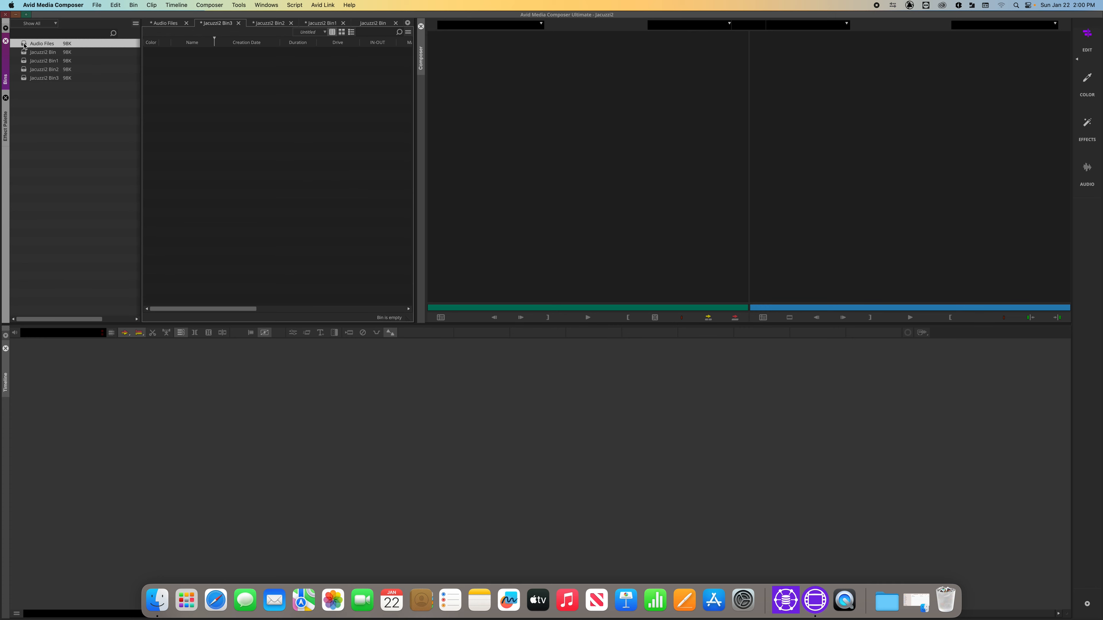
pyautogui.keyDown('shift'); pyautogui.click(25, 78); pyautogui.keyUp('shift')
pyautogui.click(27, 89)
# Step: Select only the non-adjacent bins Jacuzzi2 Bin3, Jacuzzi2 Bin1 and Audio Files, and clear the selection
pyautogui.click(22, 79)
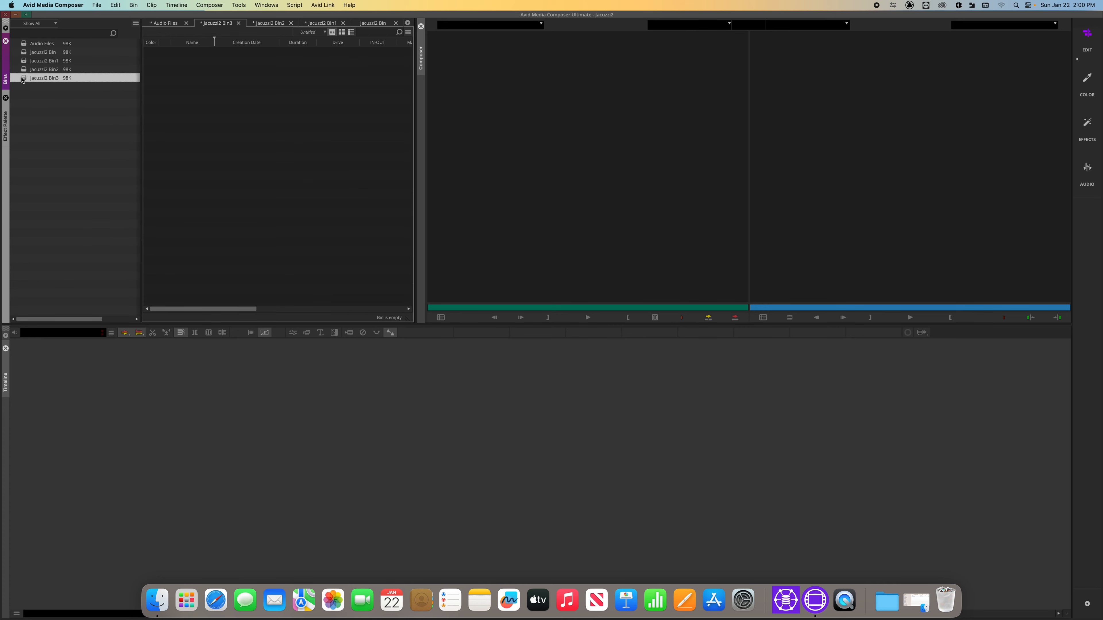
pyautogui.keyDown('super'); pyautogui.click(25, 52); pyautogui.keyUp('super')
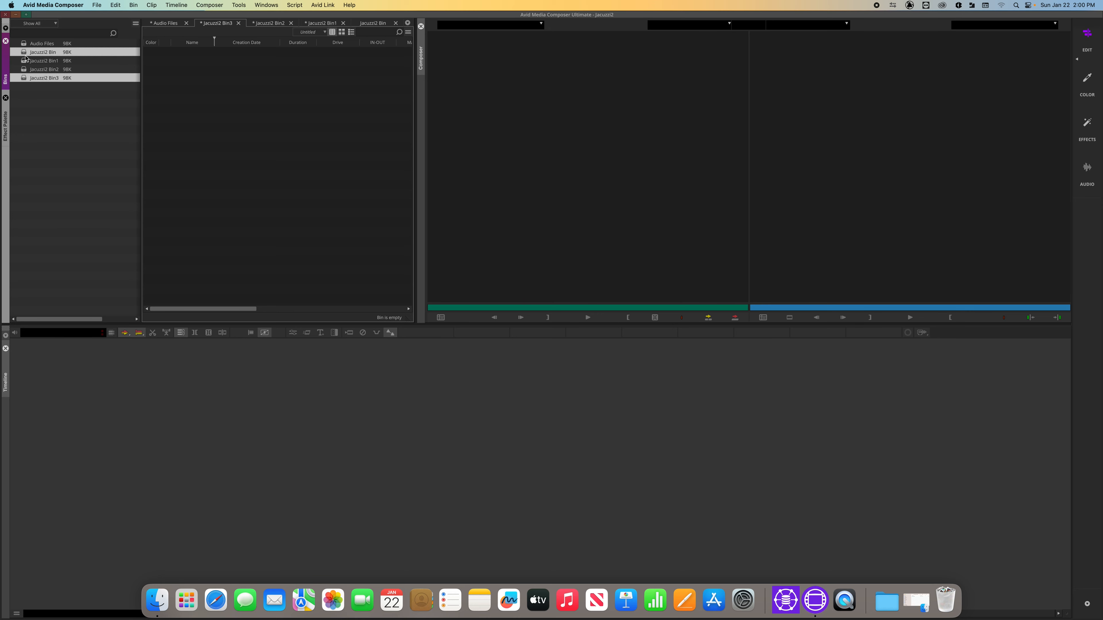
pyautogui.keyDown('super'); pyautogui.click(25, 52); pyautogui.keyUp('super')
pyautogui.keyDown('super'); pyautogui.click(25, 61); pyautogui.keyUp('super')
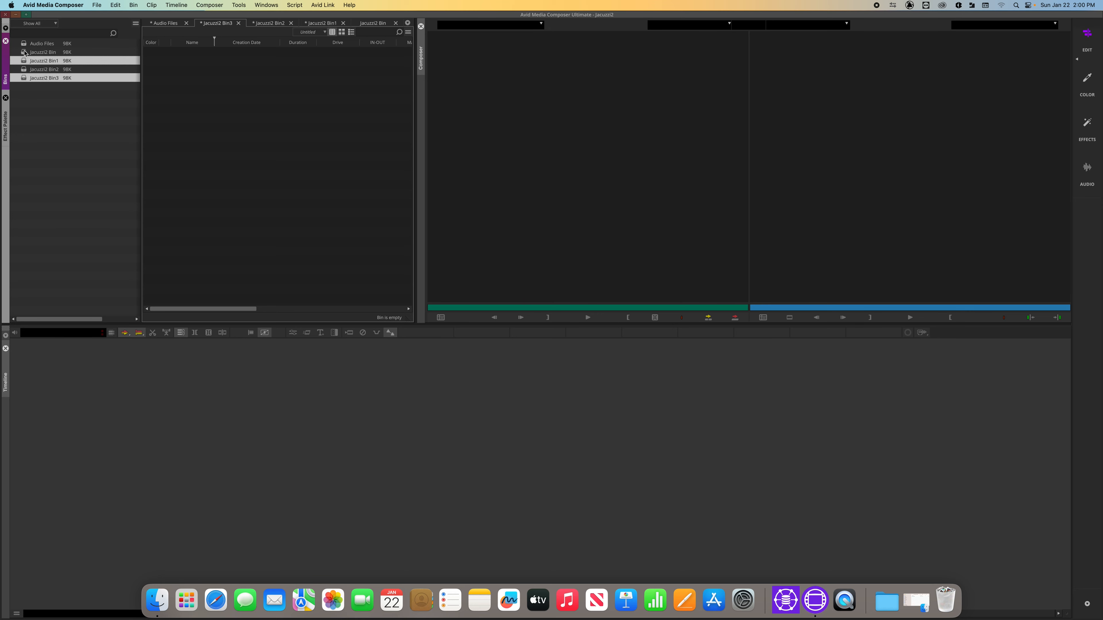
pyautogui.keyDown('super'); pyautogui.click(24, 44); pyautogui.keyUp('super')
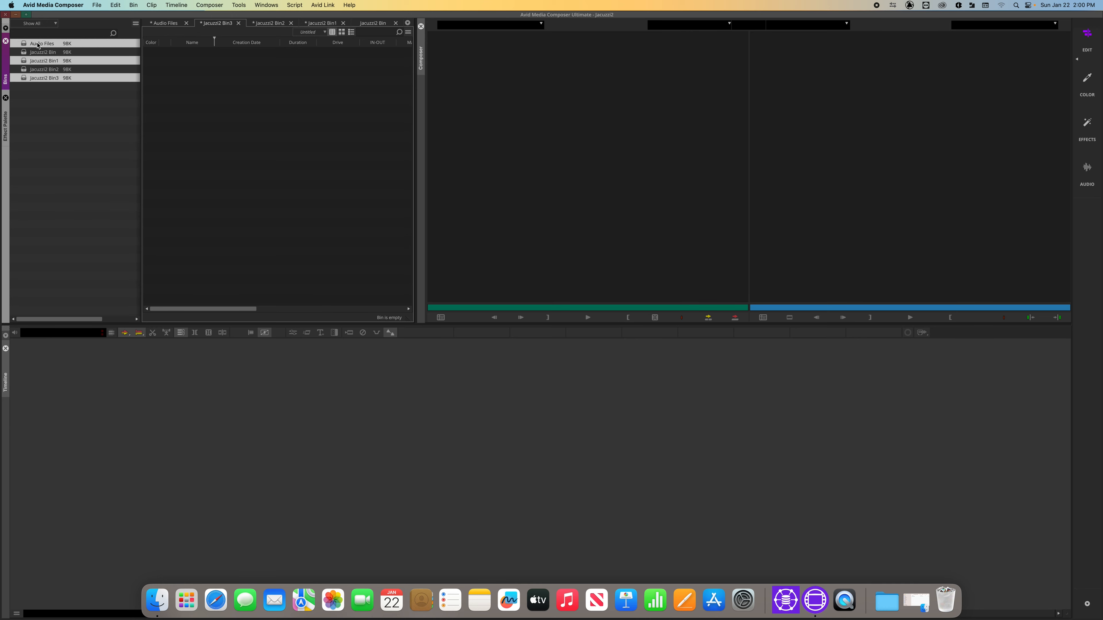
pyautogui.click(46, 97)
# Step: Select all five bins, open the selected bins together, and view each one in turn
pyautogui.moveTo(43, 104); pyautogui.dragTo(31, 28)
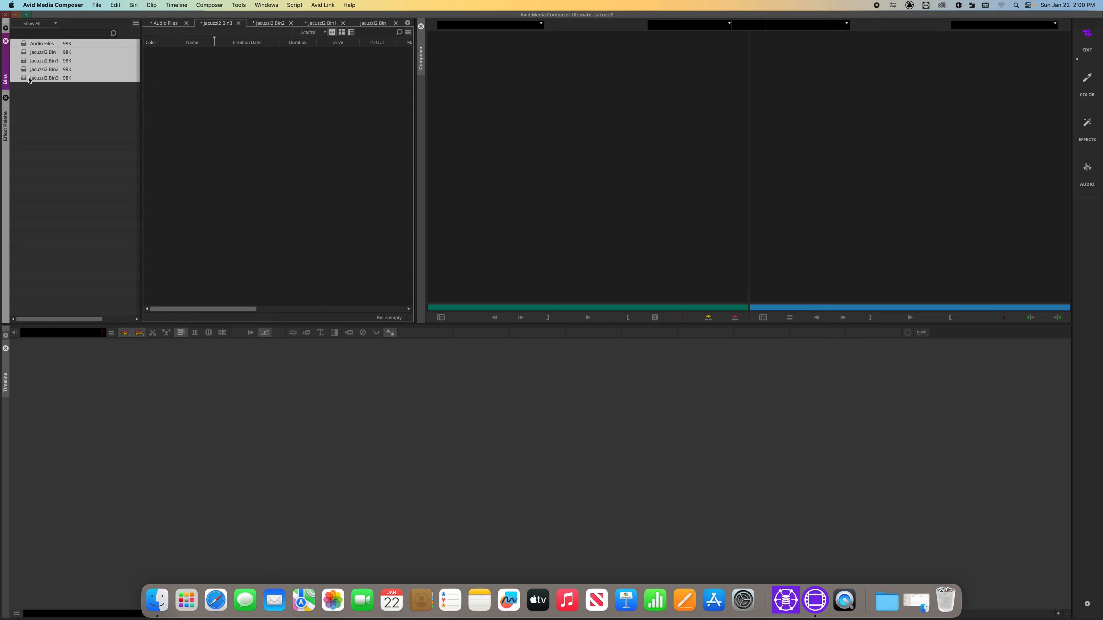
pyautogui.rightClick(41, 63)
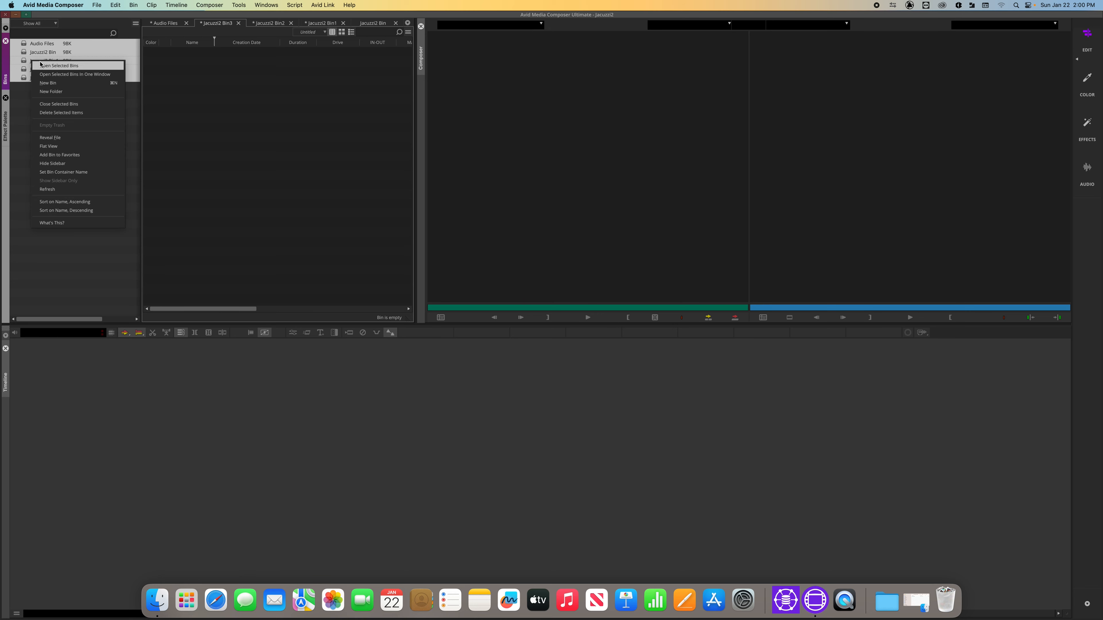
pyautogui.click(83, 66)
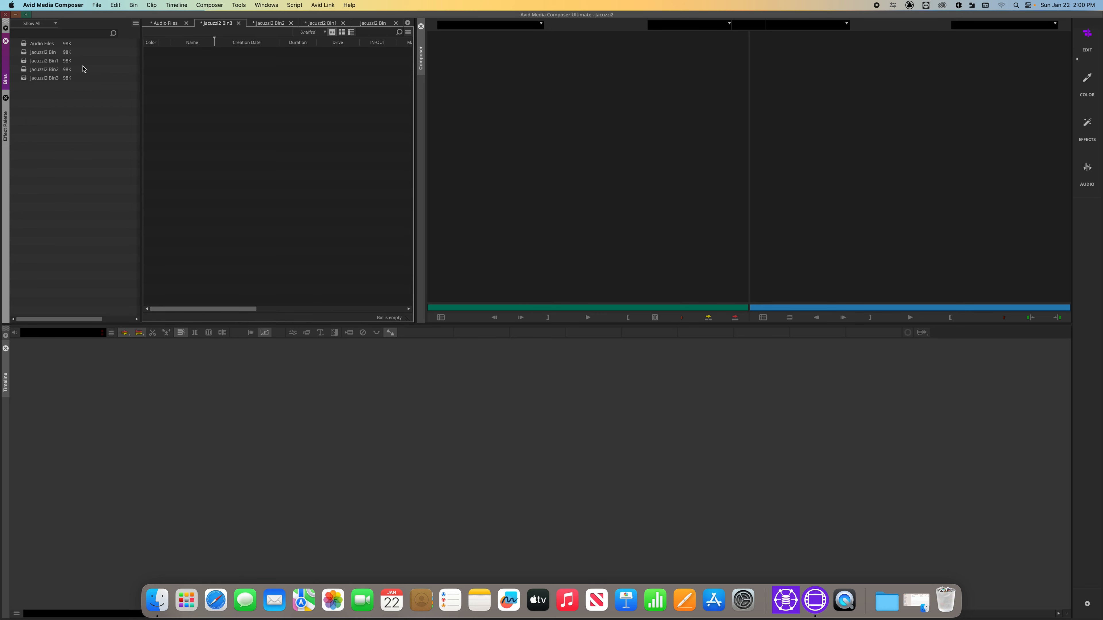
pyautogui.click(174, 23)
pyautogui.click(219, 24)
pyautogui.click(269, 24)
pyautogui.click(323, 24)
pyautogui.click(367, 24)
# Step: Select all five bins, close them together, and clear the selection
pyautogui.moveTo(52, 95); pyautogui.dragTo(22, 34)
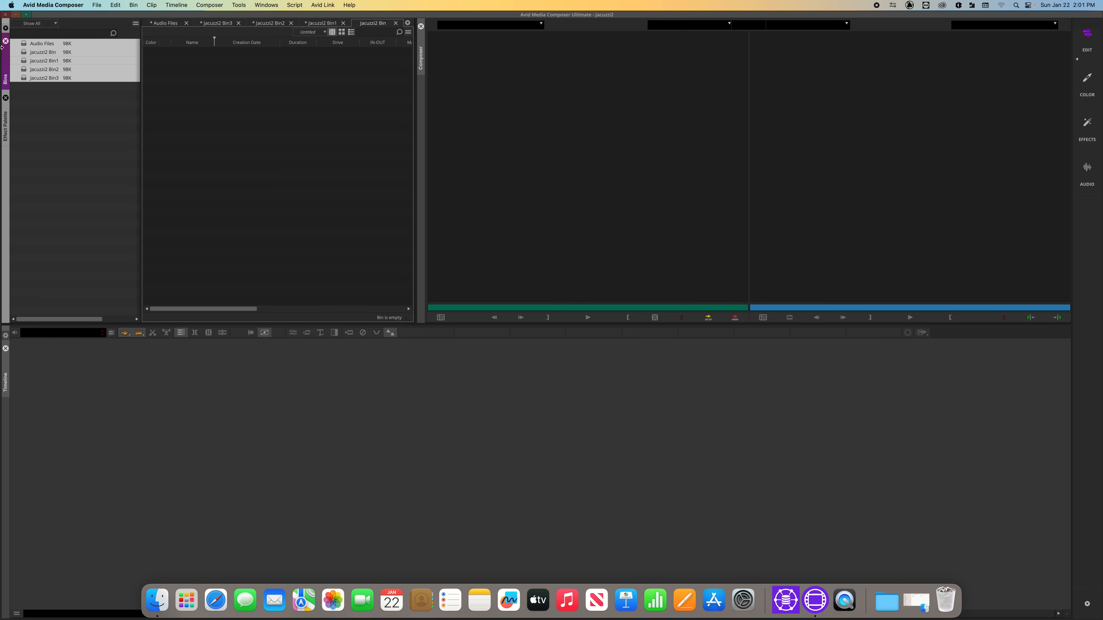
pyautogui.rightClick(26, 52)
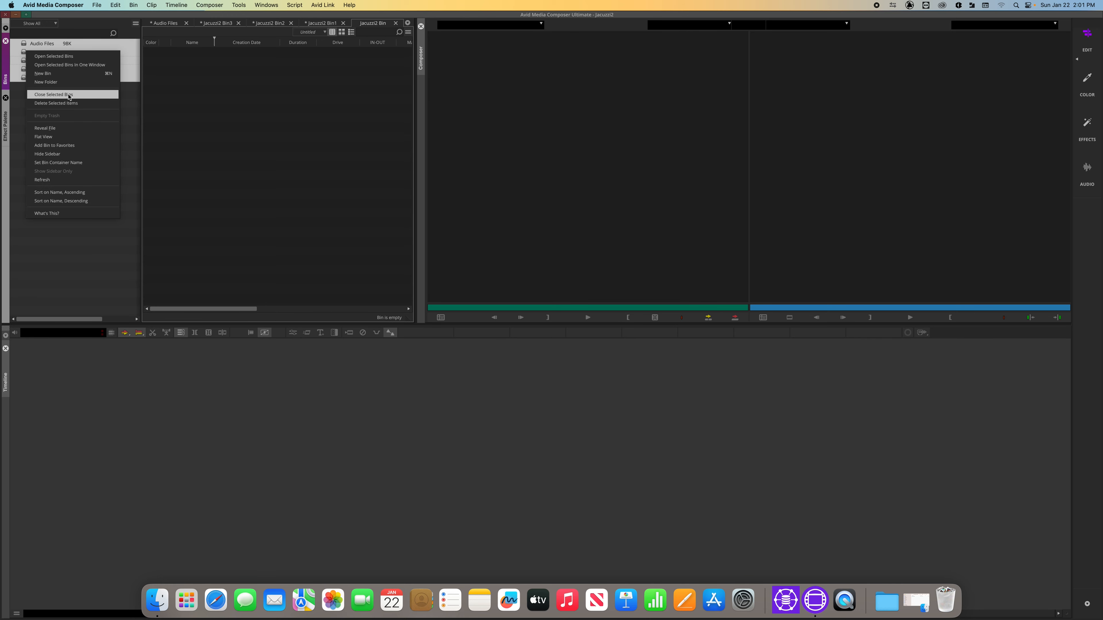
pyautogui.click(77, 96)
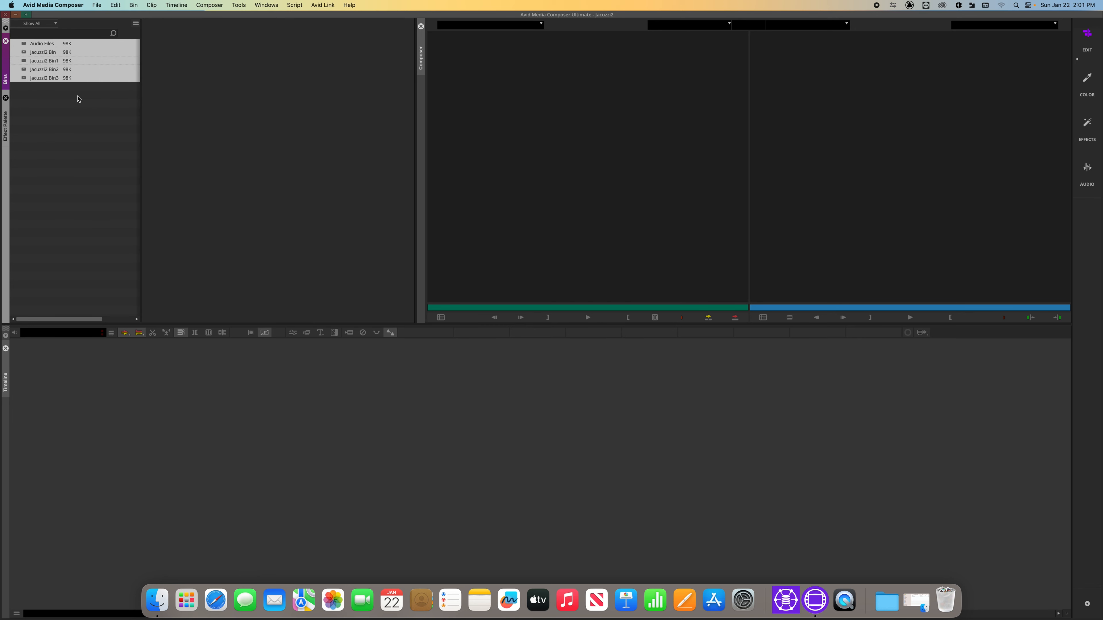
pyautogui.click(92, 99)
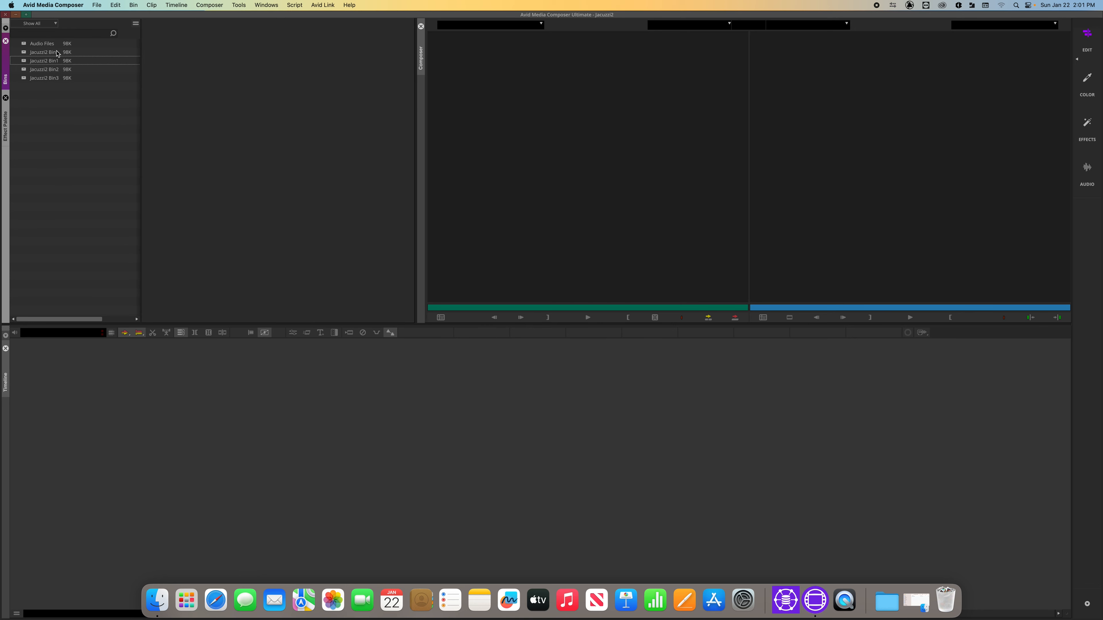
# Step: Select the bins Jacuzzi2 Bin3, Jacuzzi2 Bin1 and Audio Files and open them together
pyautogui.click(38, 78)
pyautogui.click(26, 78)
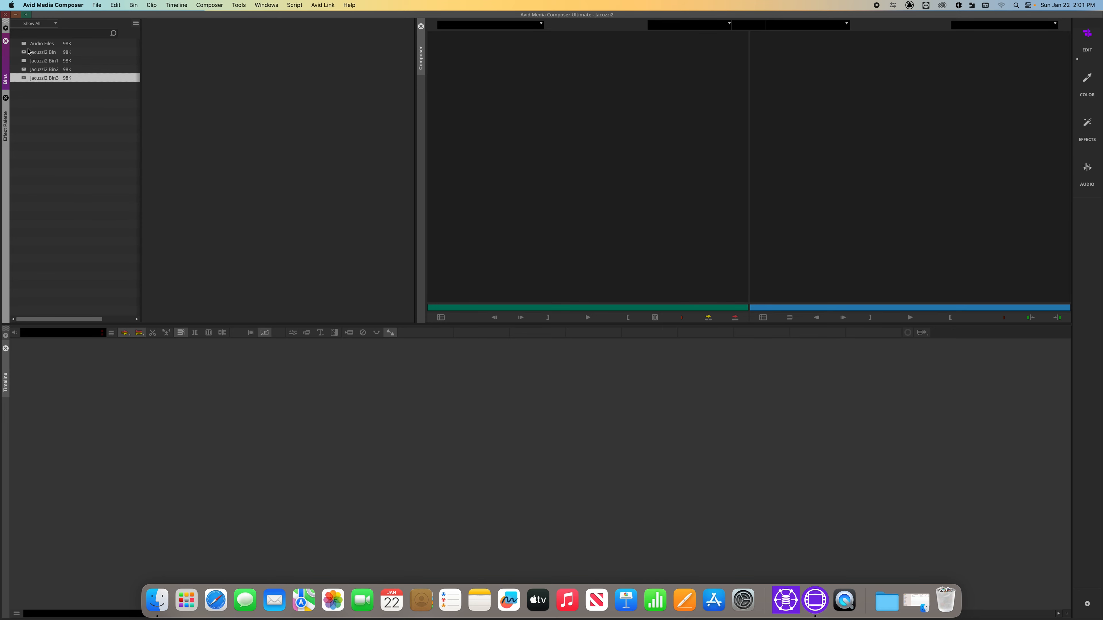
pyautogui.keyDown('shift'); pyautogui.click(27, 62); pyautogui.keyUp('shift')
pyautogui.keyDown('shift'); pyautogui.click(28, 44); pyautogui.keyUp('shift')
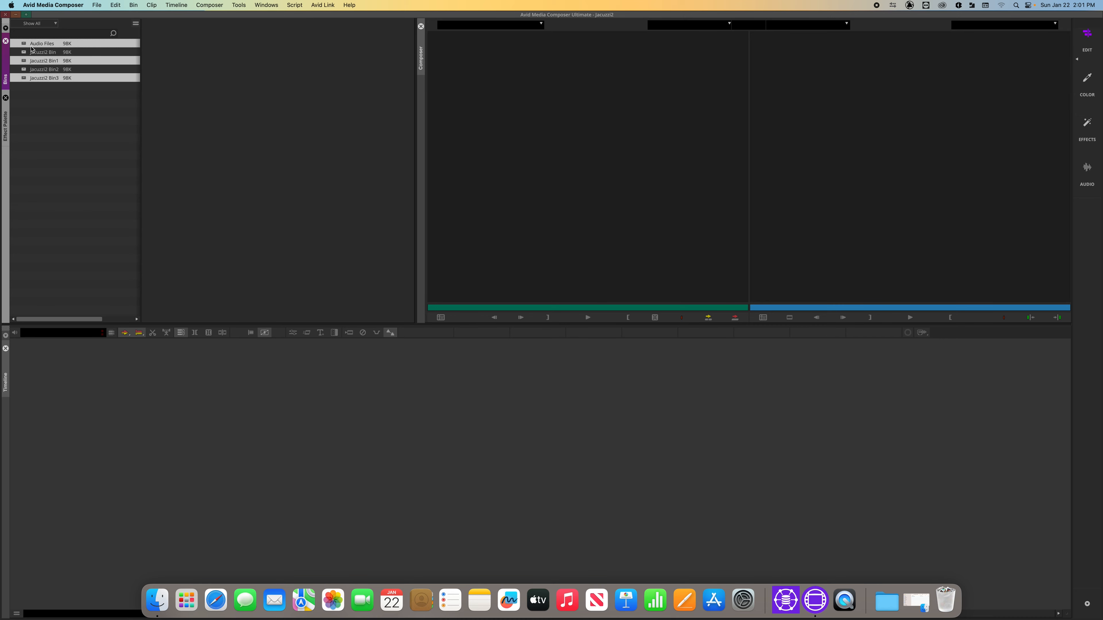
pyautogui.click(136, 24)
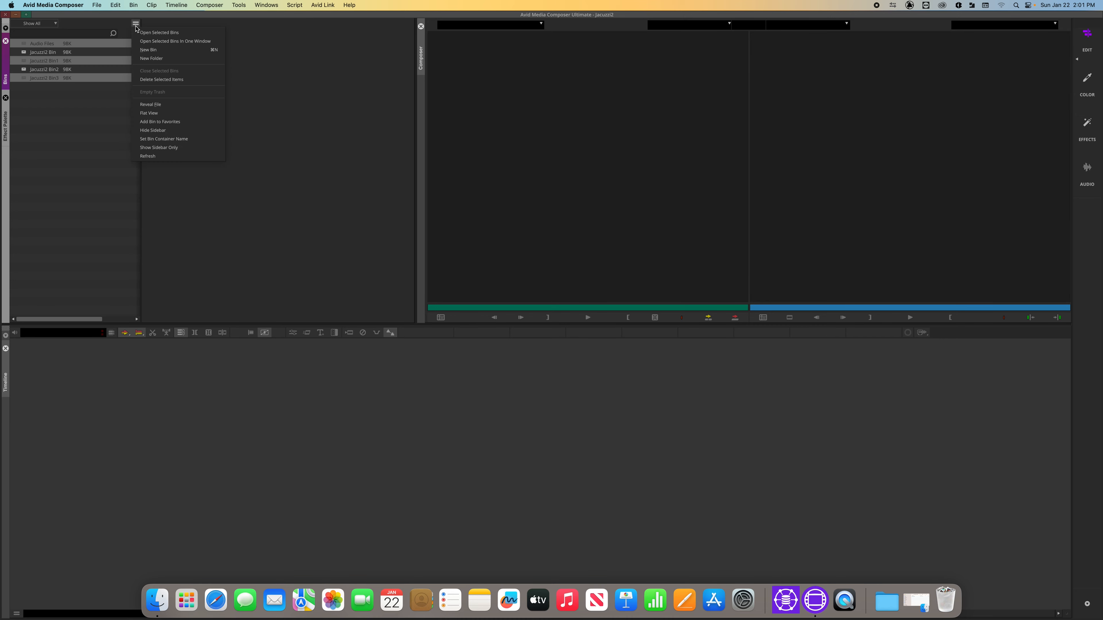
pyautogui.click(159, 33)
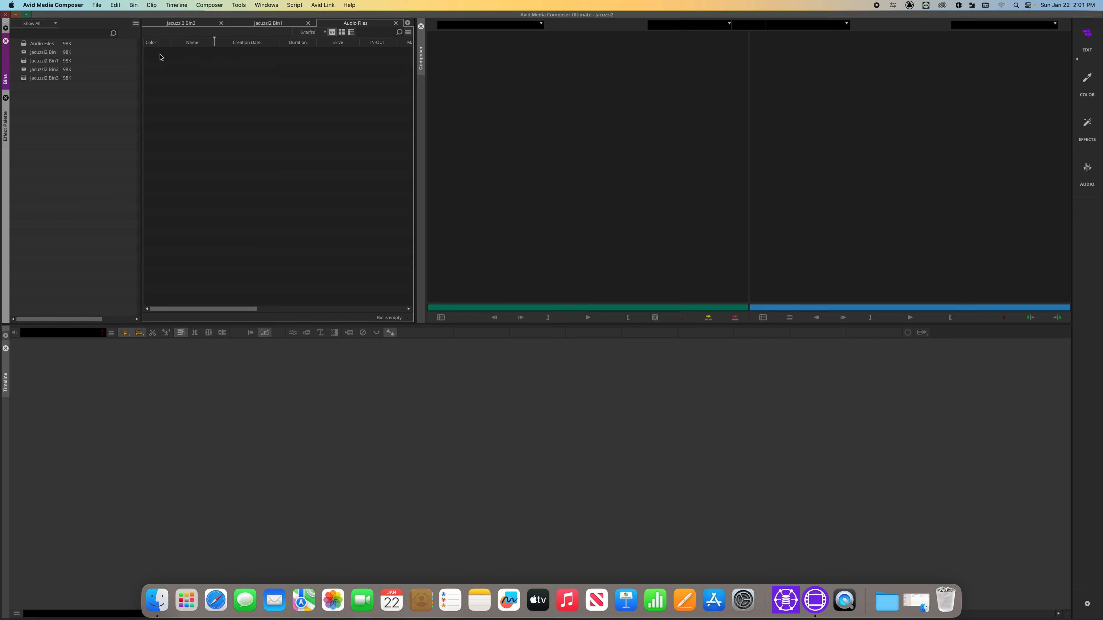
# Step: Examine the commands offered for the bin list and for the open bin, with and without a bin selected
pyautogui.click(122, 139)
pyautogui.click(135, 23)
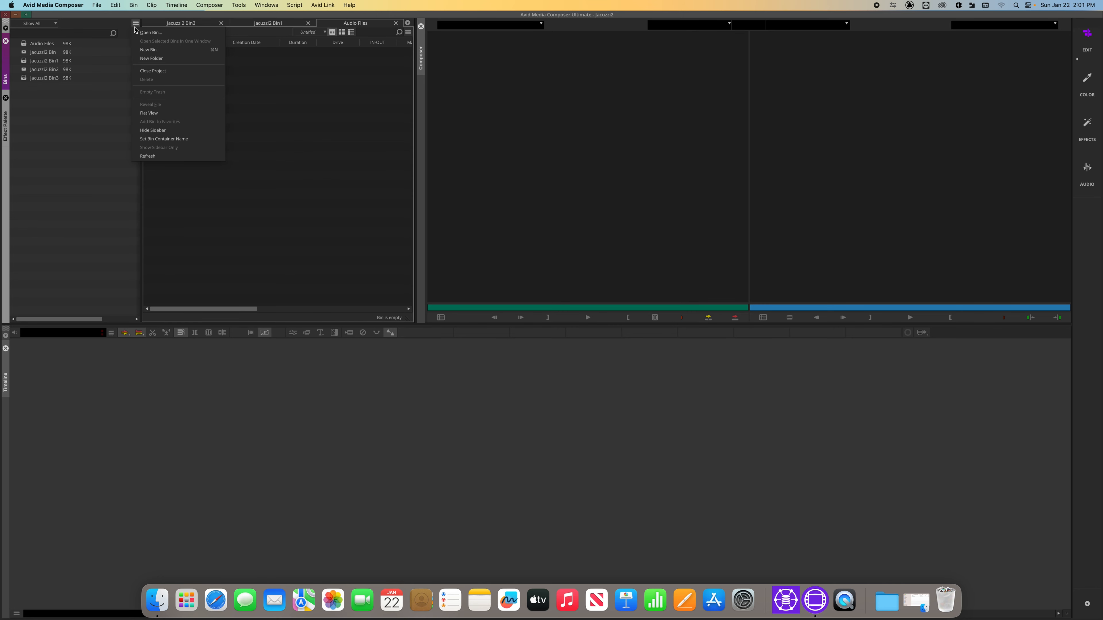
pyautogui.click(410, 32)
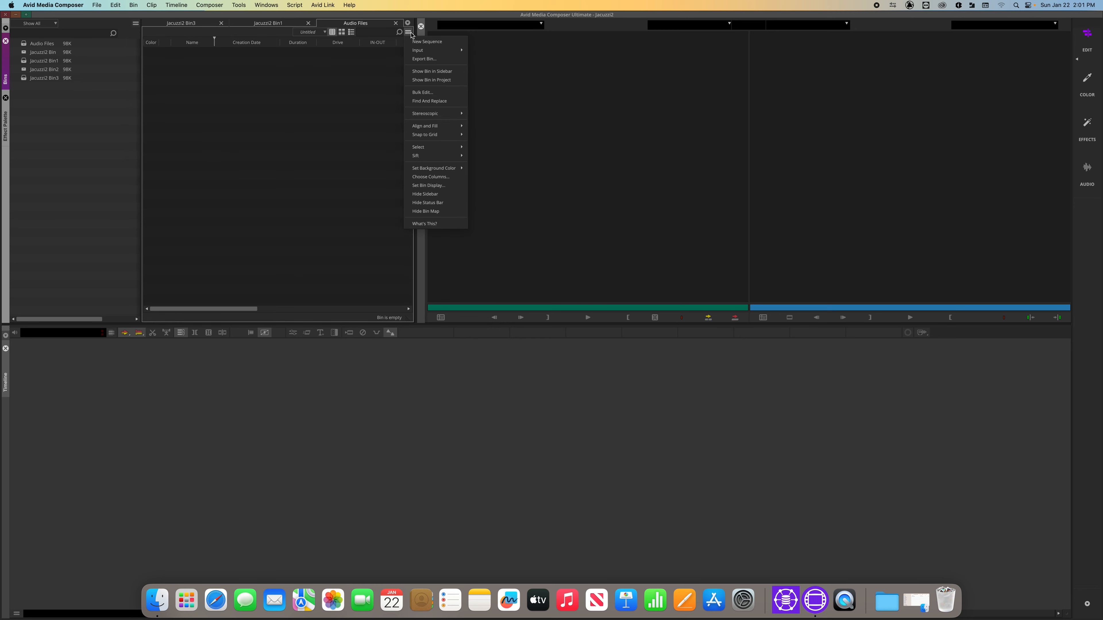
pyautogui.click(120, 93)
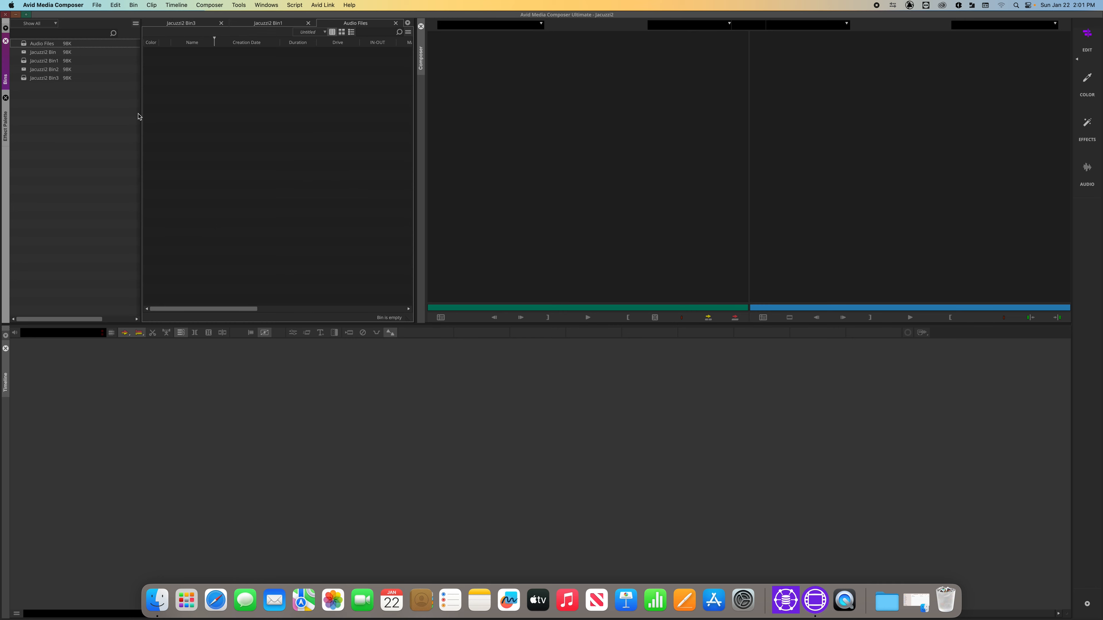
pyautogui.click(26, 78)
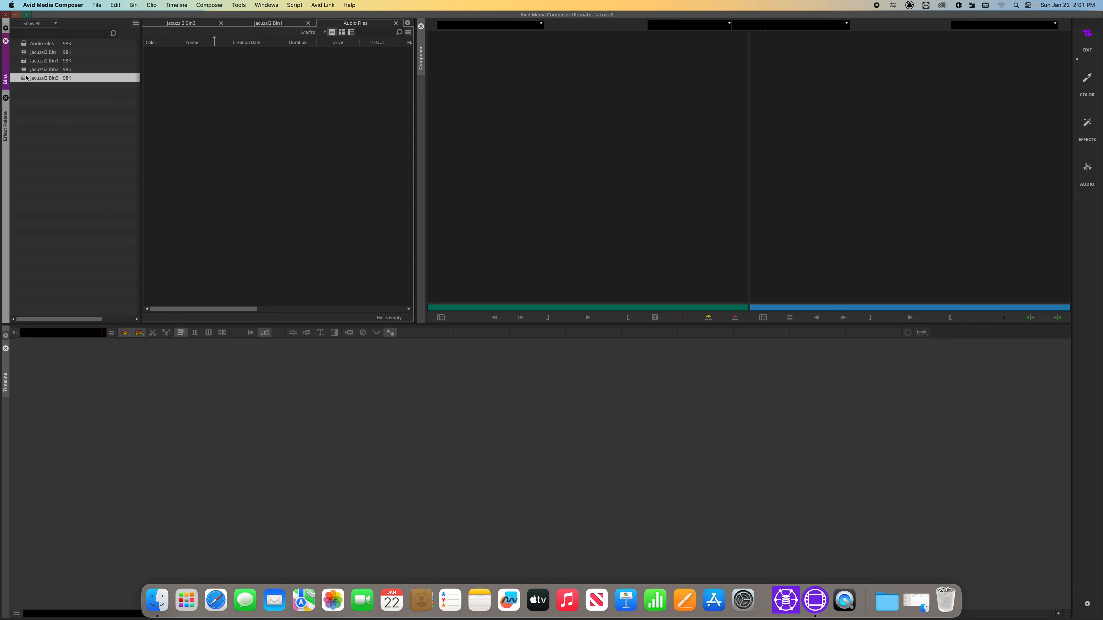
pyautogui.click(22, 64)
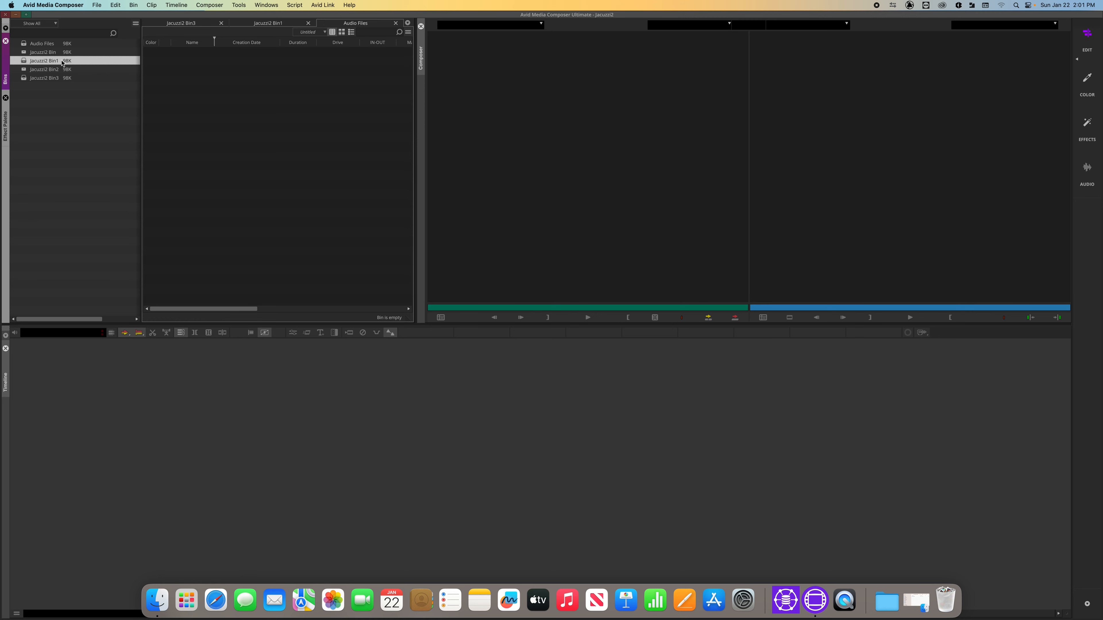
pyautogui.click(51, 70)
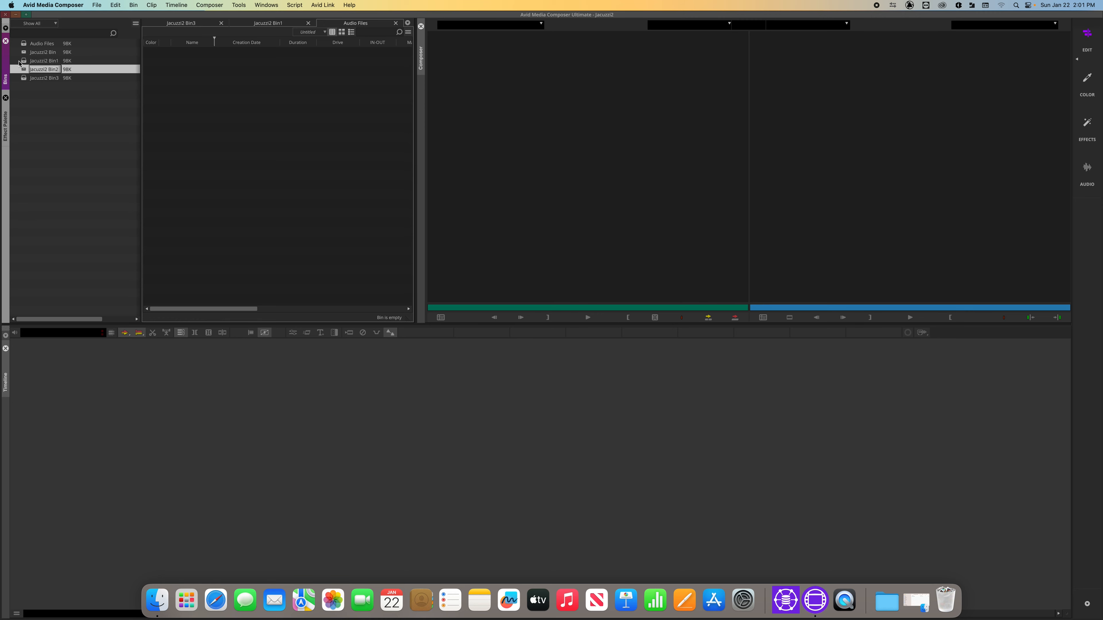
pyautogui.click(23, 68)
pyautogui.click(136, 24)
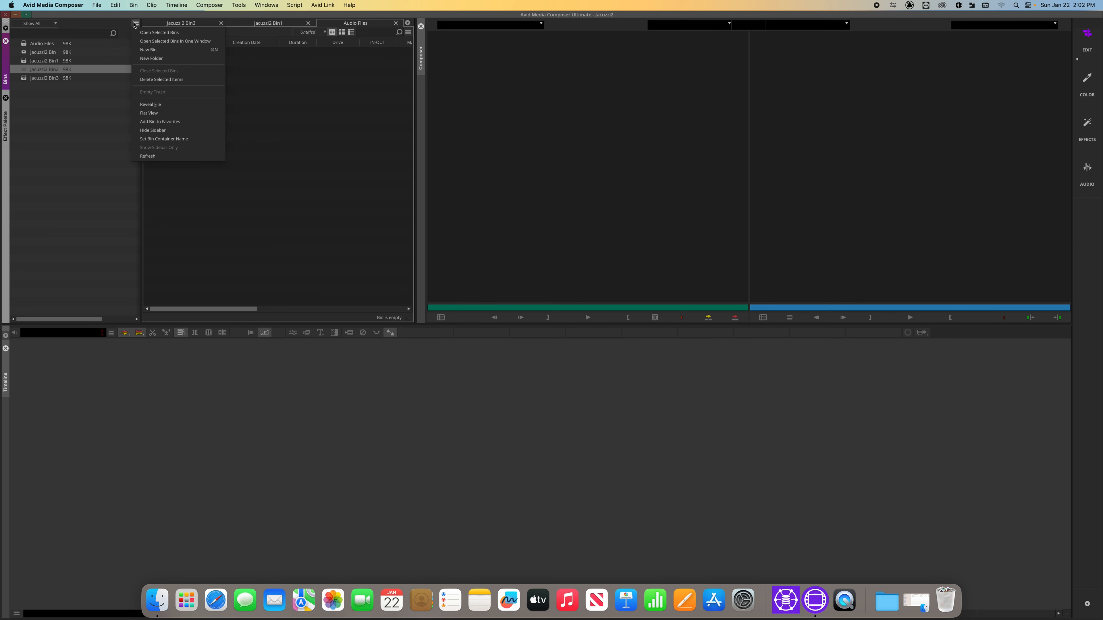
pyautogui.click(126, 82)
# Step: Select the four Jacuzzi2 bins one by one in the bin list, and clear the selection
pyautogui.click(23, 79)
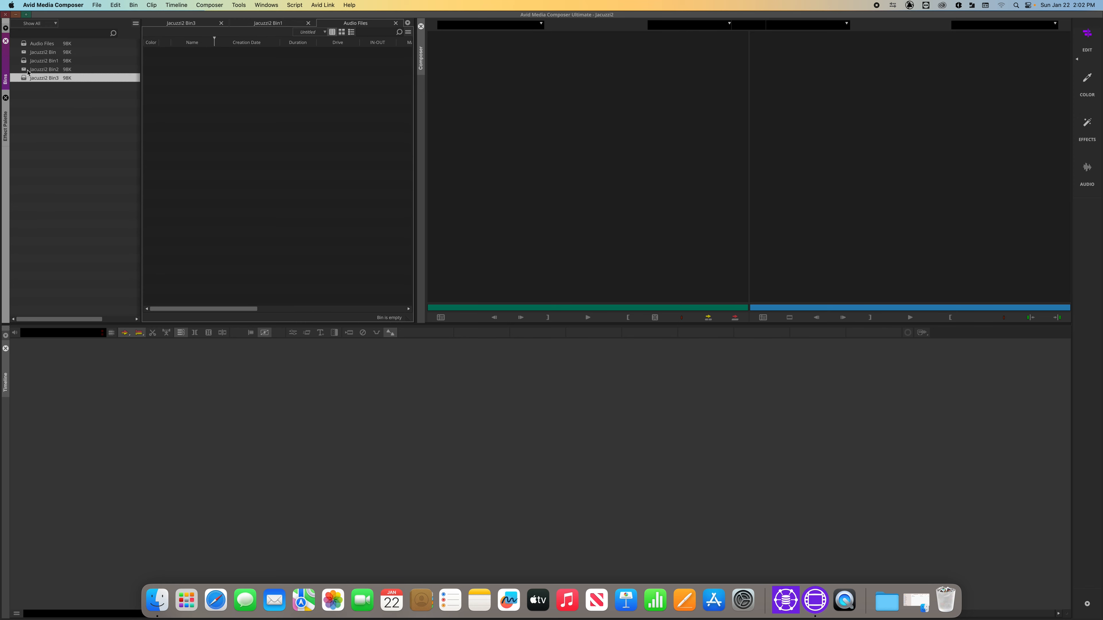
pyautogui.keyDown('super'); pyautogui.click(25, 54); pyautogui.keyUp('super')
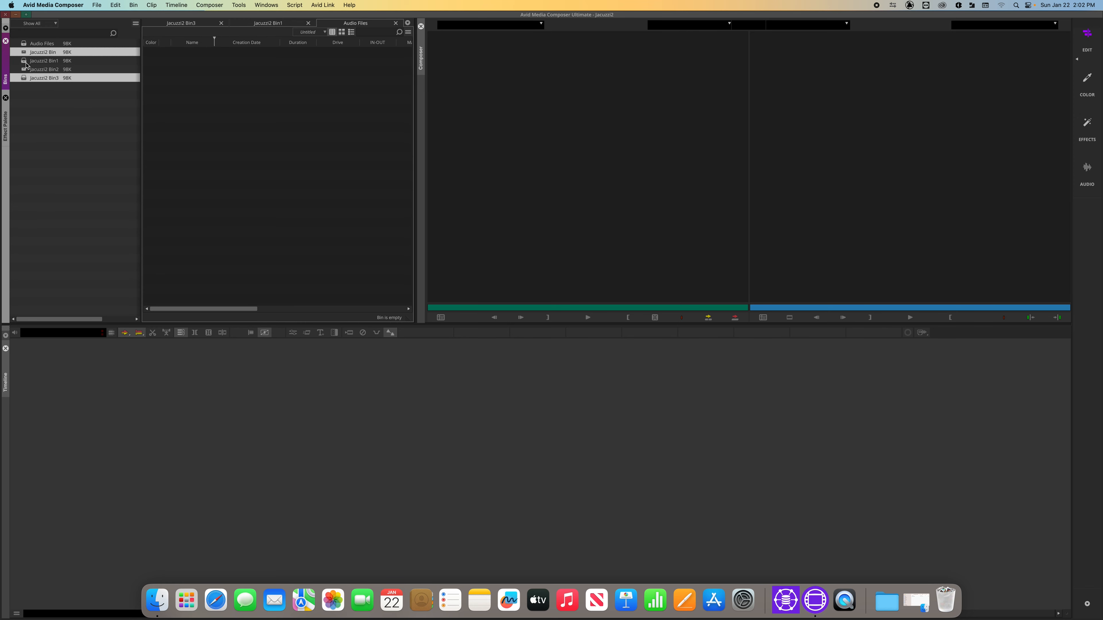
pyautogui.keyDown('super'); pyautogui.click(26, 62); pyautogui.keyUp('super')
pyautogui.keyDown('super'); pyautogui.click(26, 70); pyautogui.keyUp('super')
pyautogui.click(26, 85)
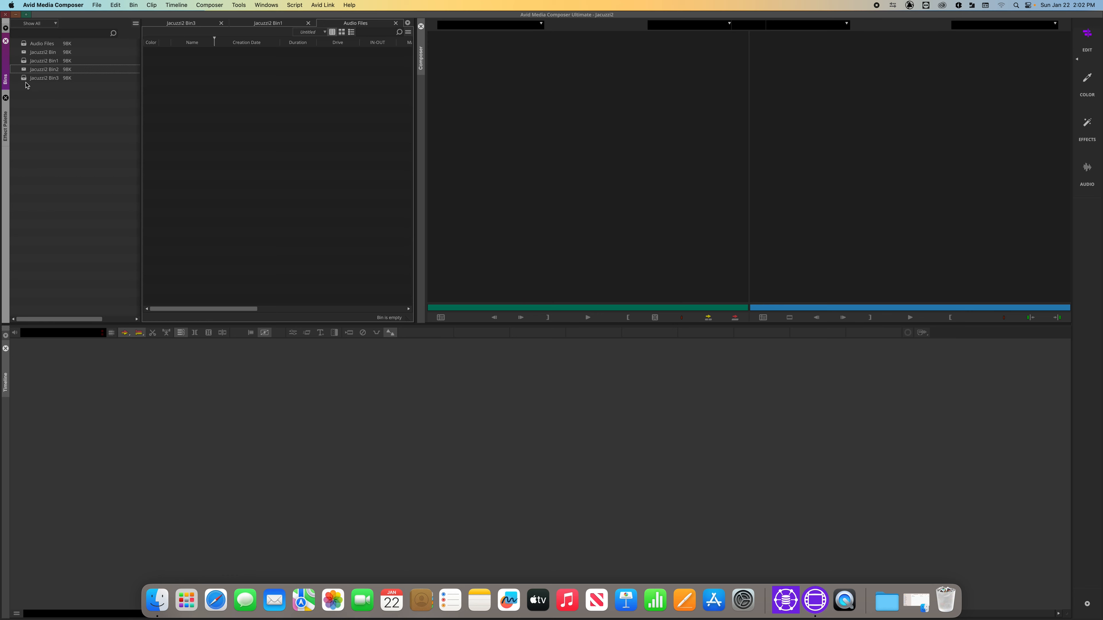
# Step: Select the range of four bins from Jacuzzi2 Bin3 up to Jacuzzi2 Bin and delete them from the project
pyautogui.click(26, 78)
pyautogui.keyDown('shift'); pyautogui.click(26, 53); pyautogui.keyUp('shift')
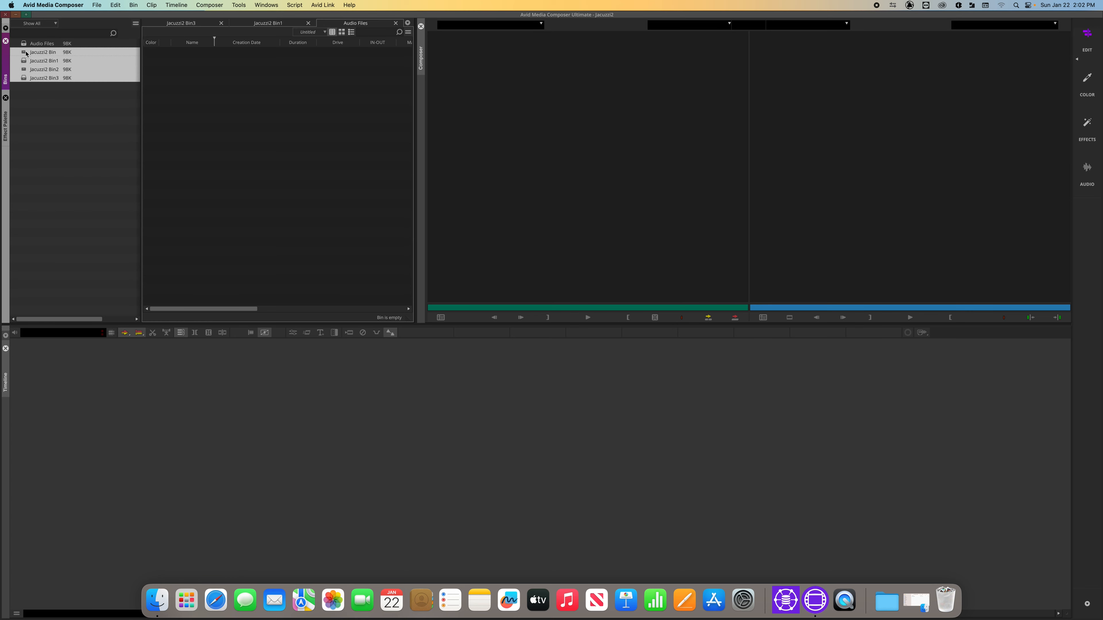
pyautogui.click(135, 23)
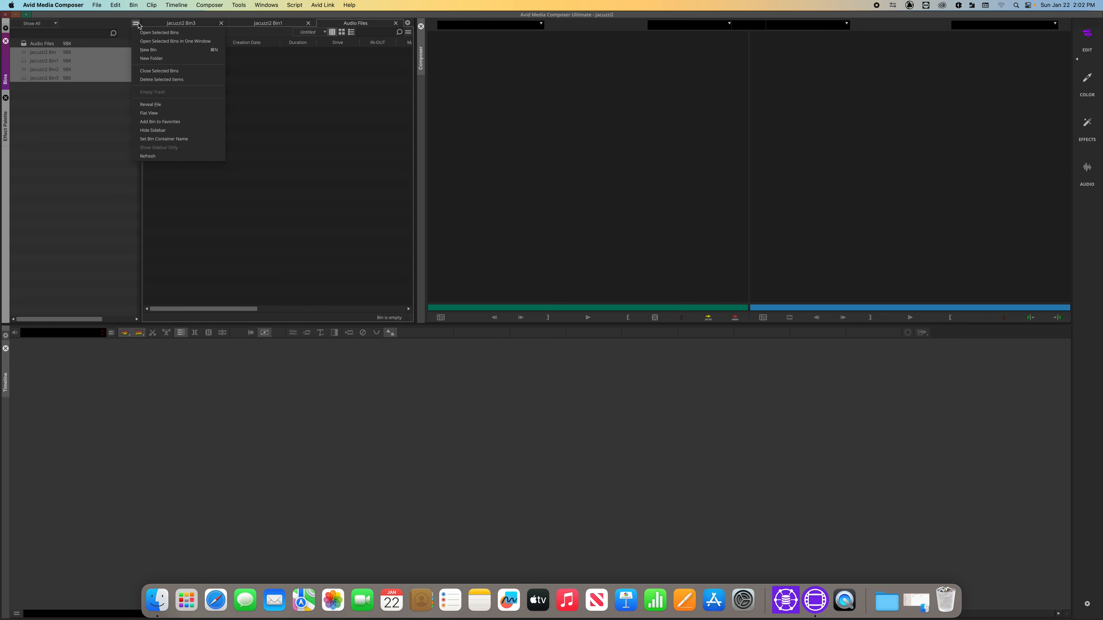
pyautogui.click(165, 80)
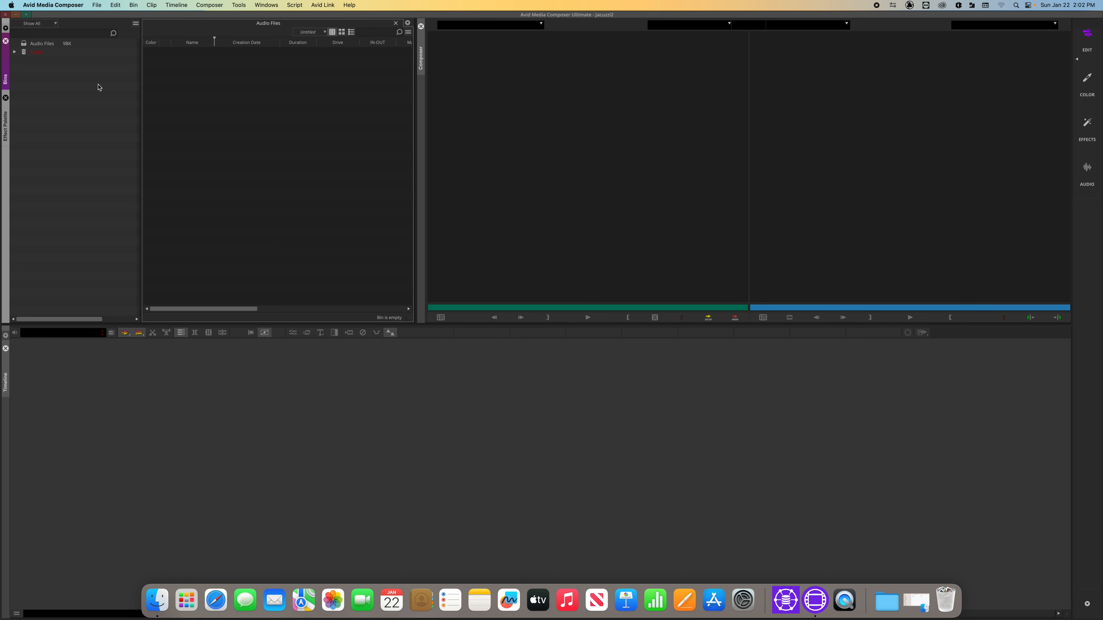
# Step: Expand the project's Trash to view the deleted bins, and permanently empty it
pyautogui.doubleClick(20, 54)
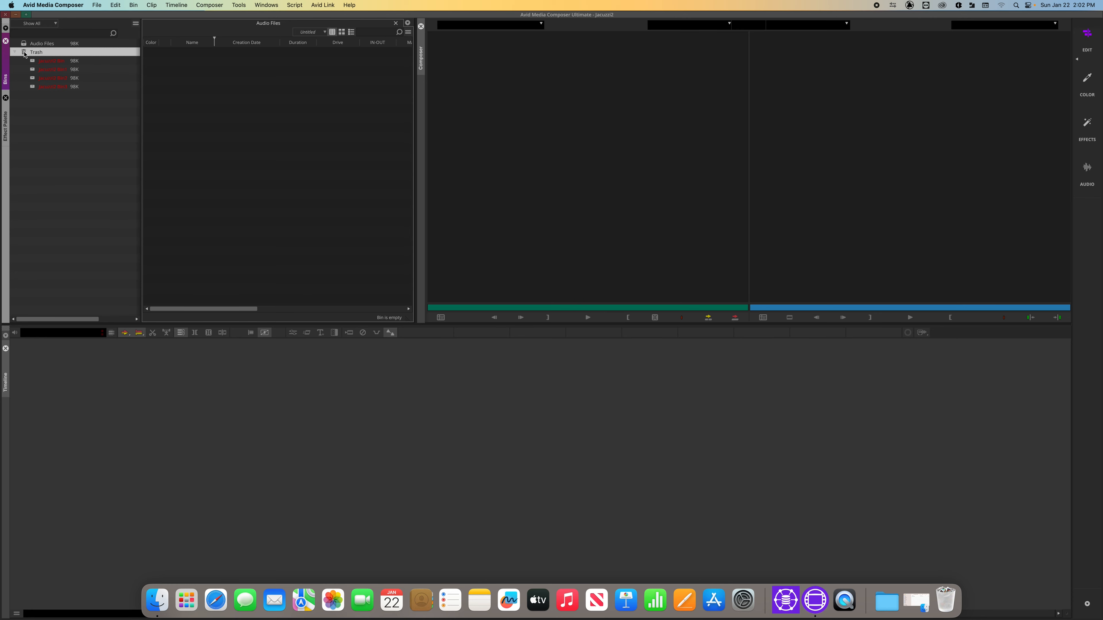
pyautogui.click(137, 26)
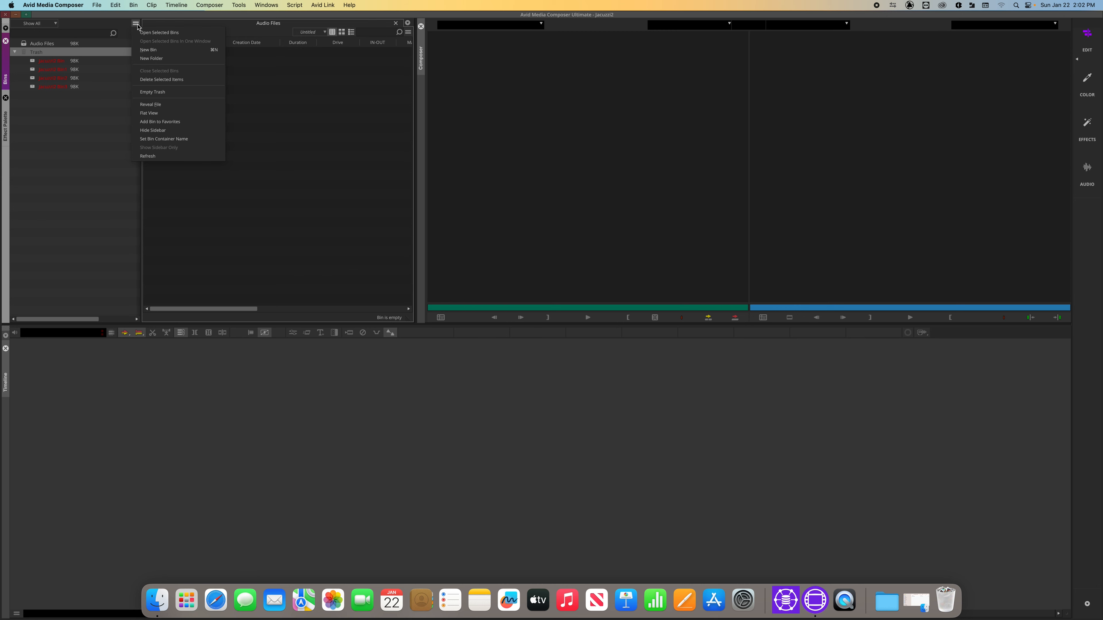
pyautogui.click(155, 96)
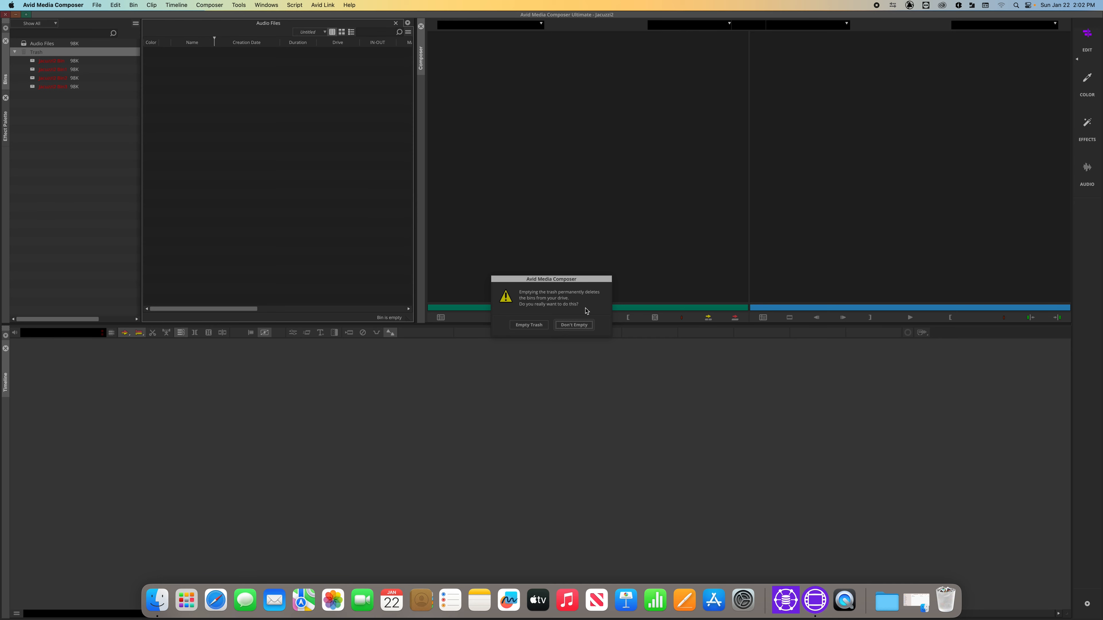
pyautogui.click(547, 325)
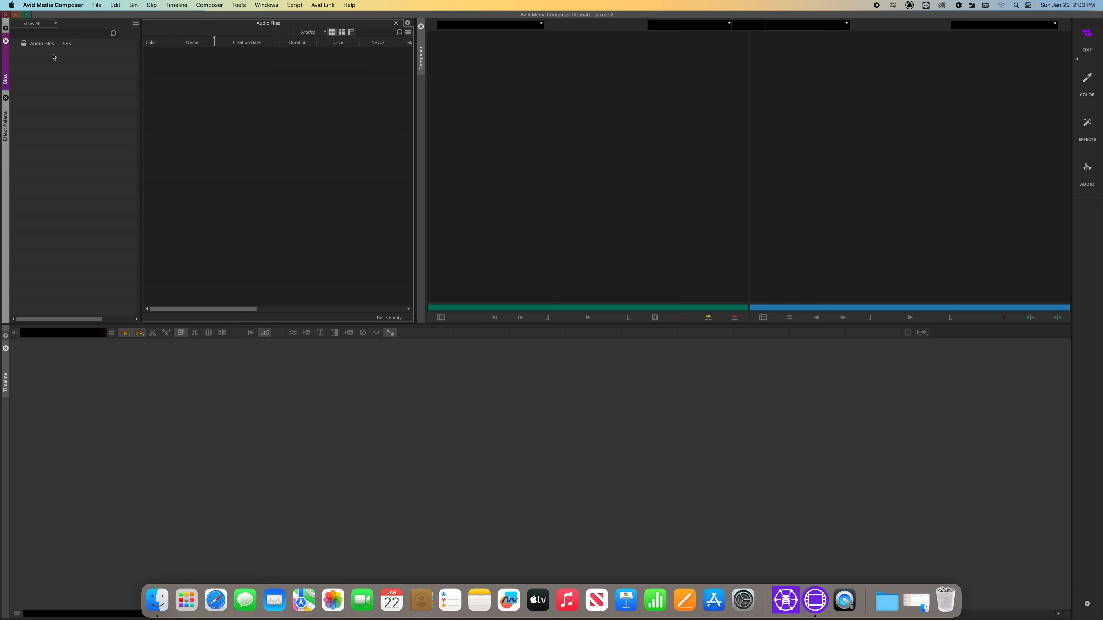
# Step: Create three new bins in the project, keeping their default names, and save them
pyautogui.press('super+n')
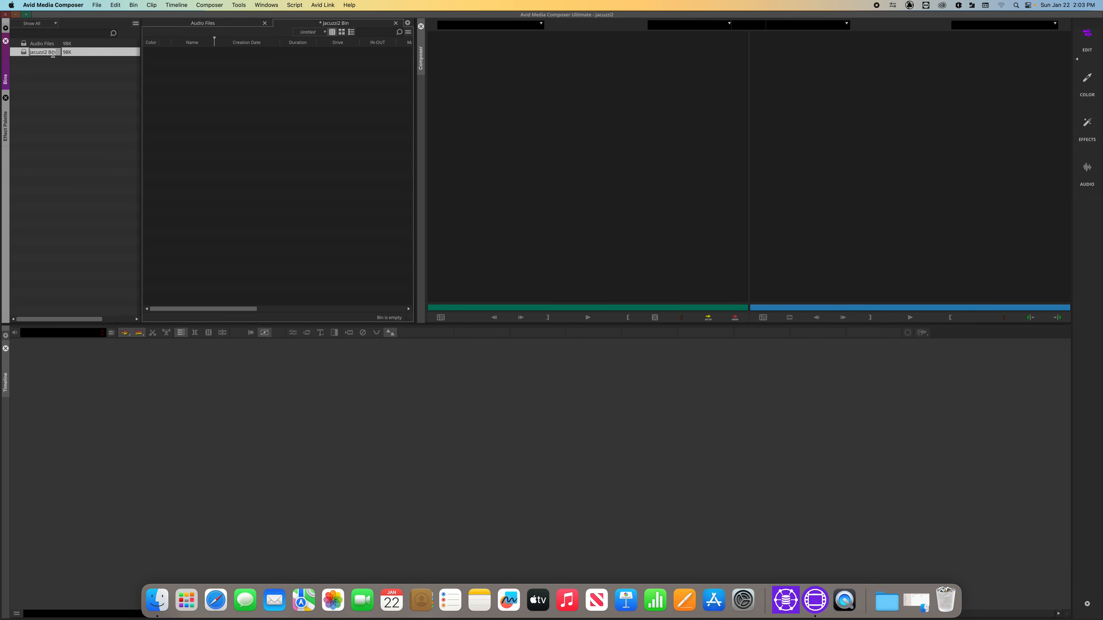
pyautogui.click(136, 23)
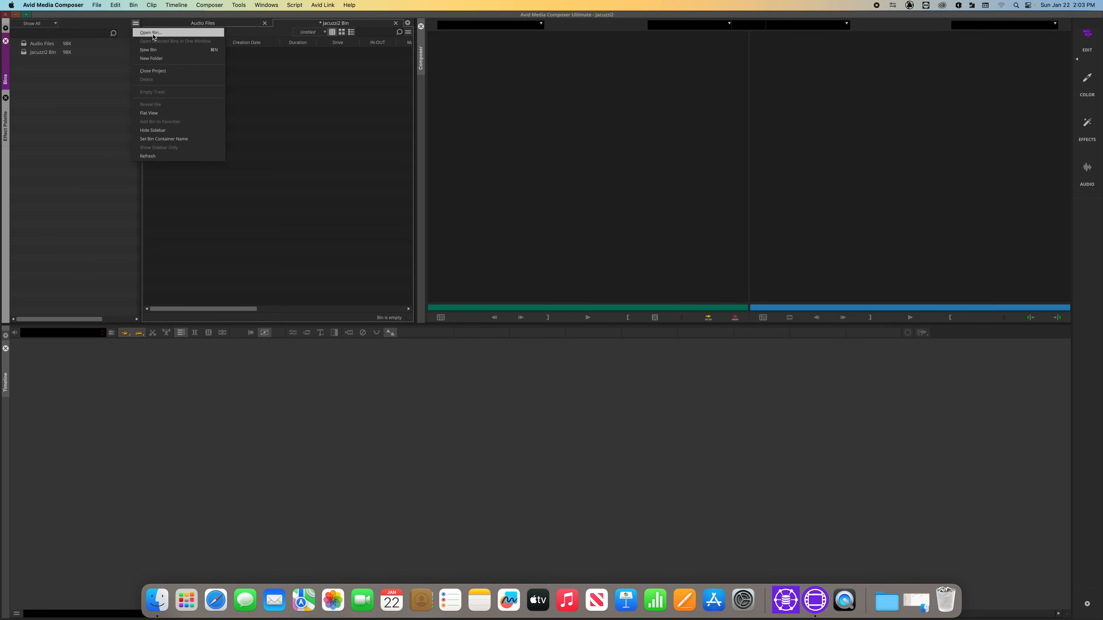
pyautogui.click(148, 49)
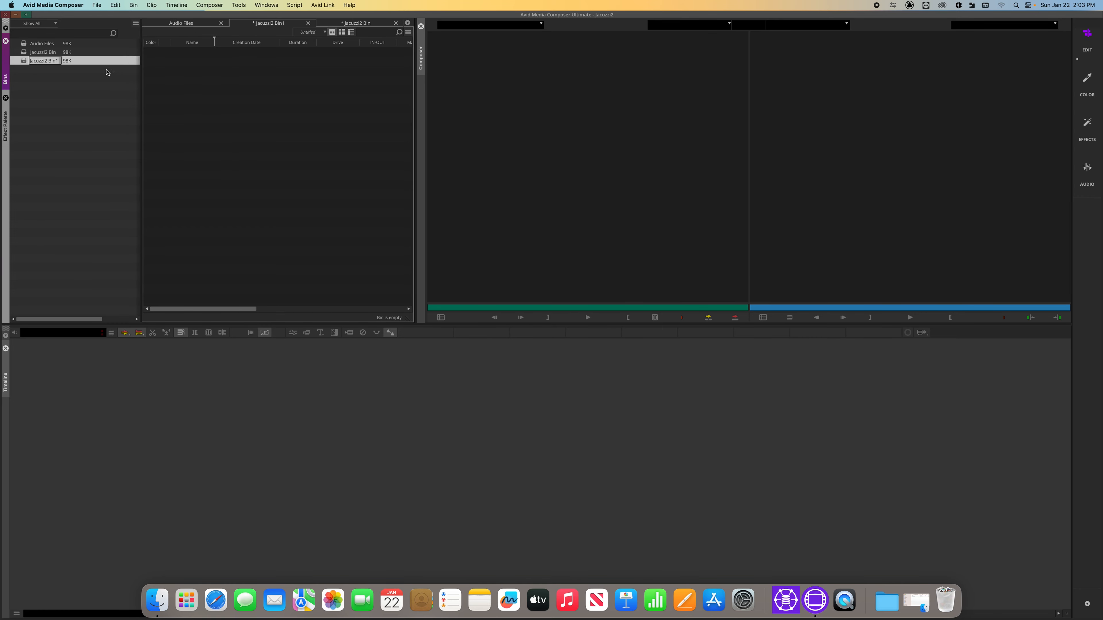
pyautogui.click(95, 5)
pyautogui.moveTo(174, 18)
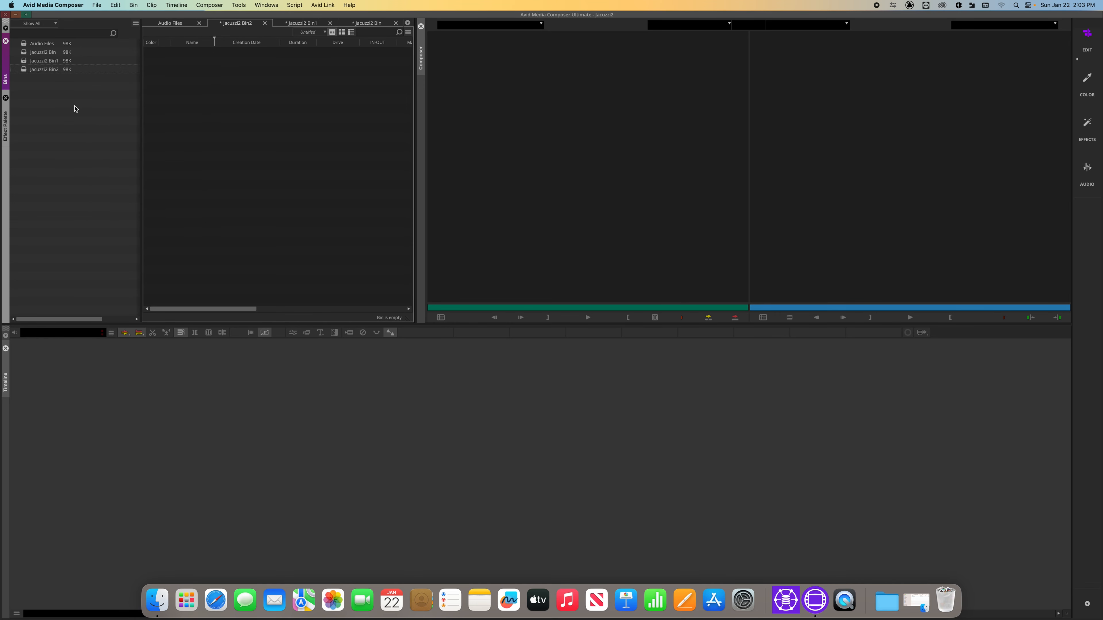
pyautogui.press('super+s')
# Step: Bring the open bins Jacuzzi2 Bin1, Jacuzzi2 Bin and Audio Files to the front in turn
pyautogui.doubleClick(27, 60)
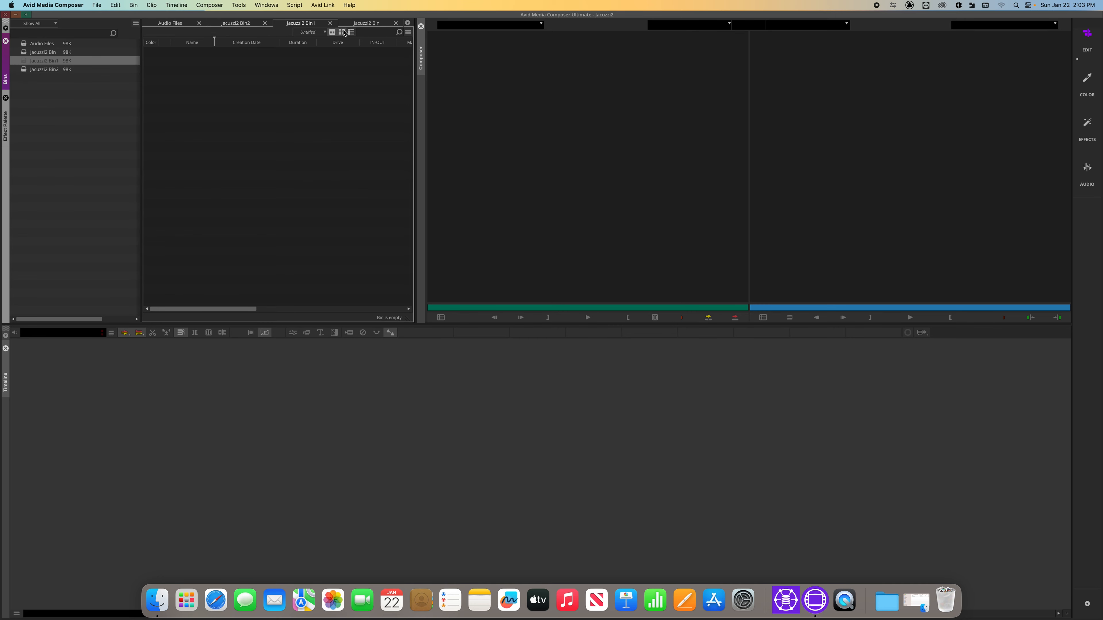
pyautogui.click(357, 24)
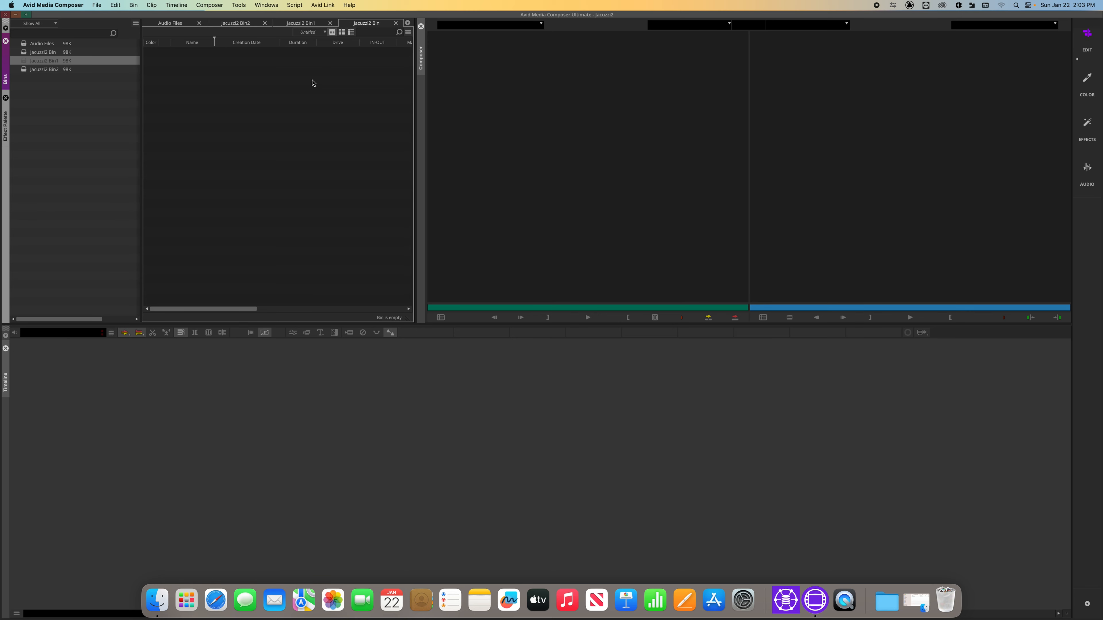
pyautogui.click(407, 23)
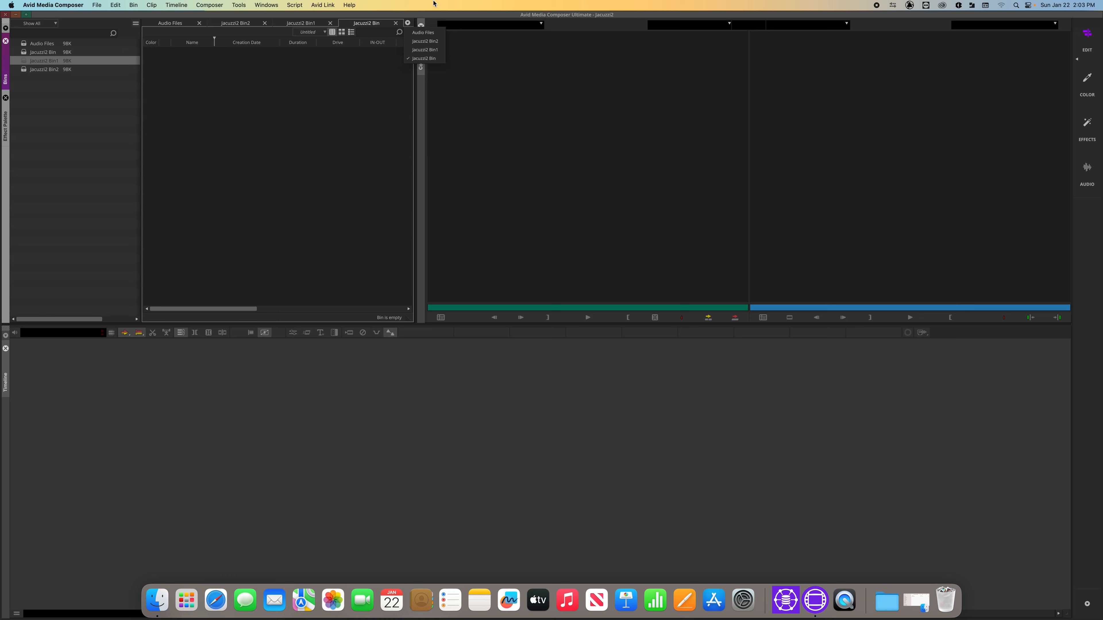
pyautogui.click(431, 34)
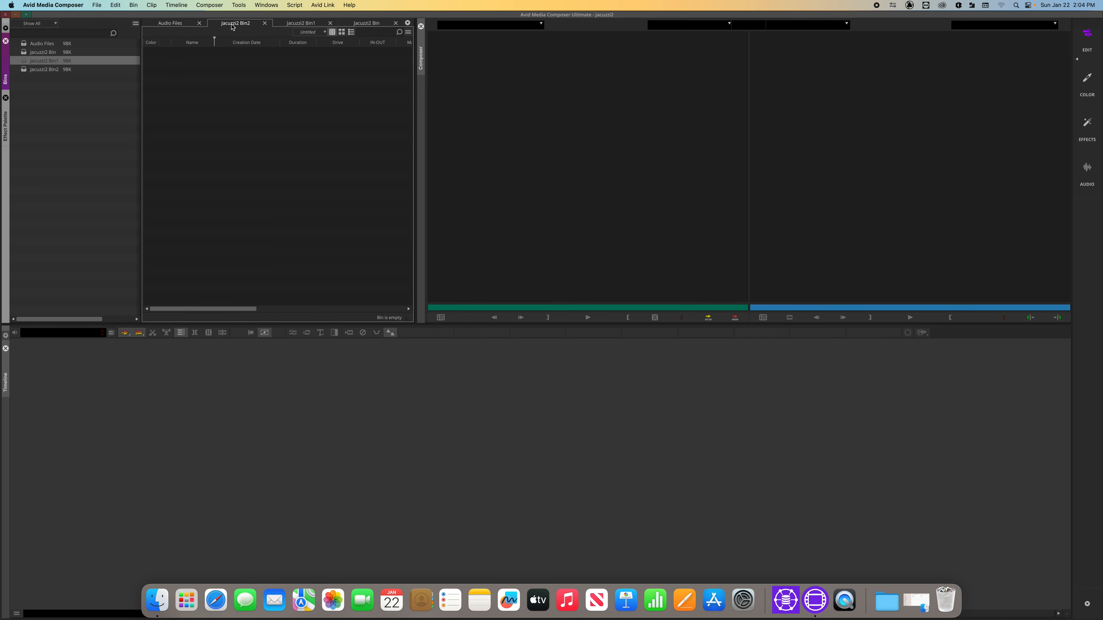
# Step: Split the bin area by docking Jacuzzi2 Bin2 in the lower half and Jacuzzi2 Bin beside the remaining open bins
pyautogui.moveTo(234, 24); pyautogui.dragTo(231, 324)
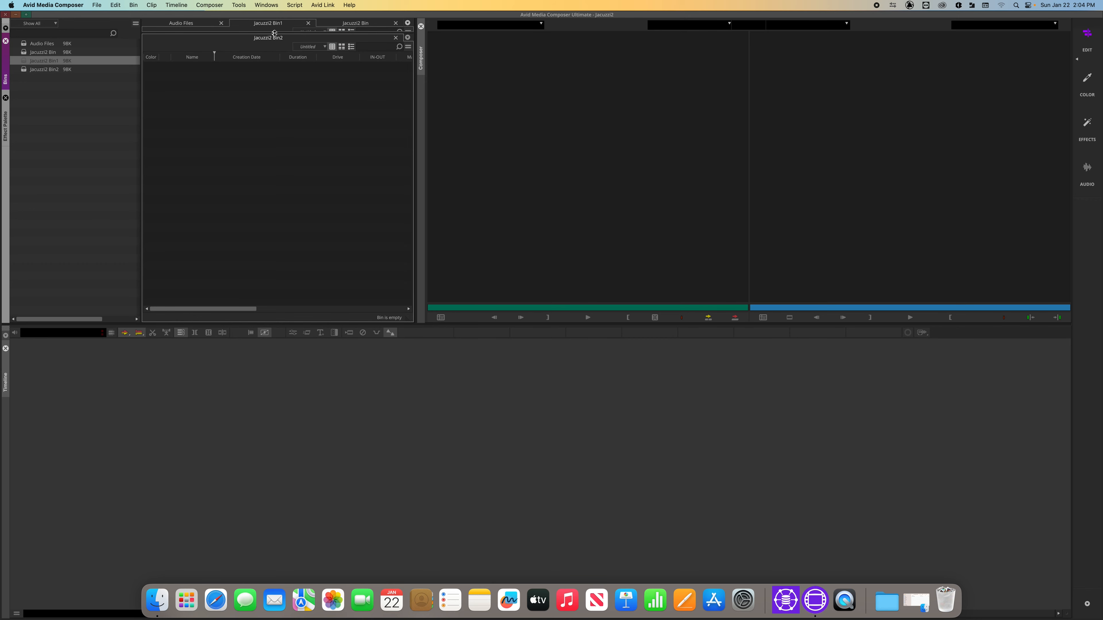
pyautogui.moveTo(275, 31); pyautogui.dragTo(270, 183)
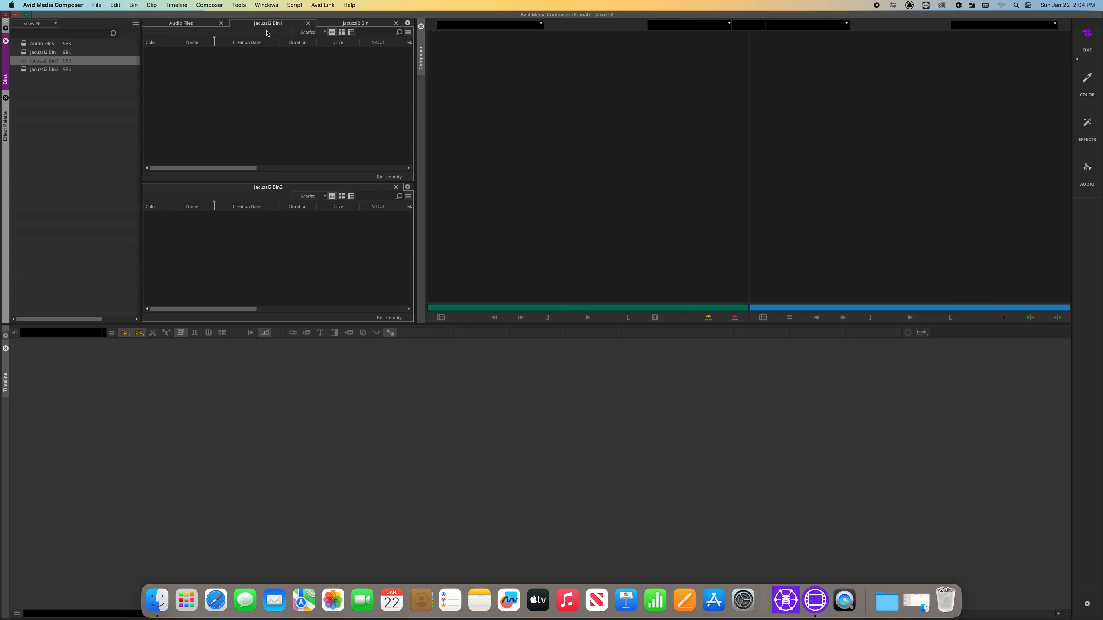
pyautogui.moveTo(355, 23); pyautogui.dragTo(306, 454)
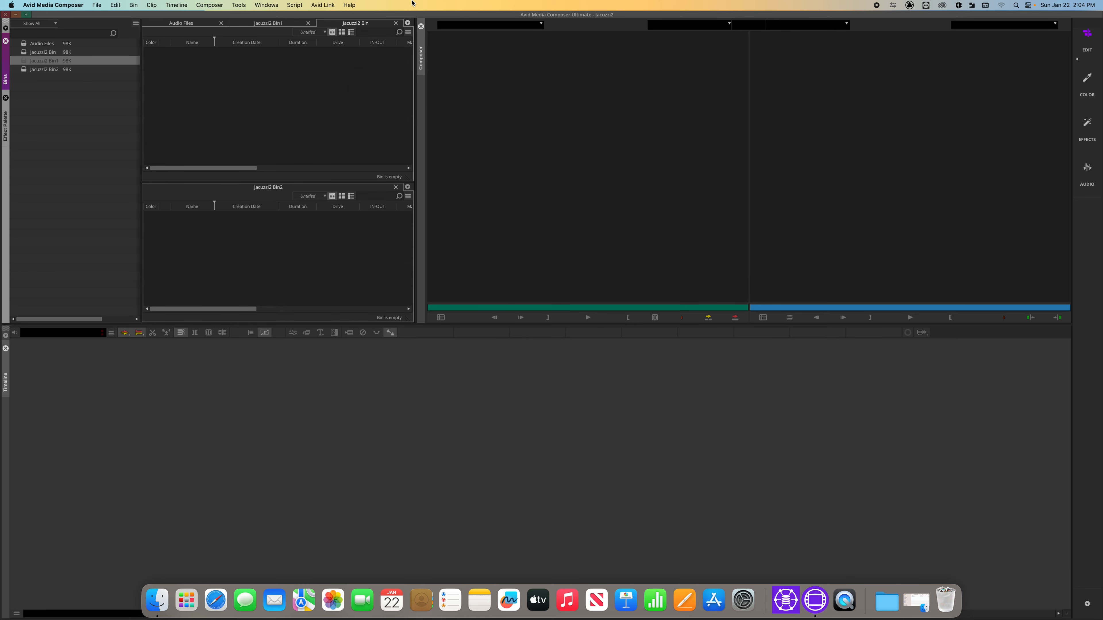
pyautogui.moveTo(356, 23); pyautogui.dragTo(399, 100)
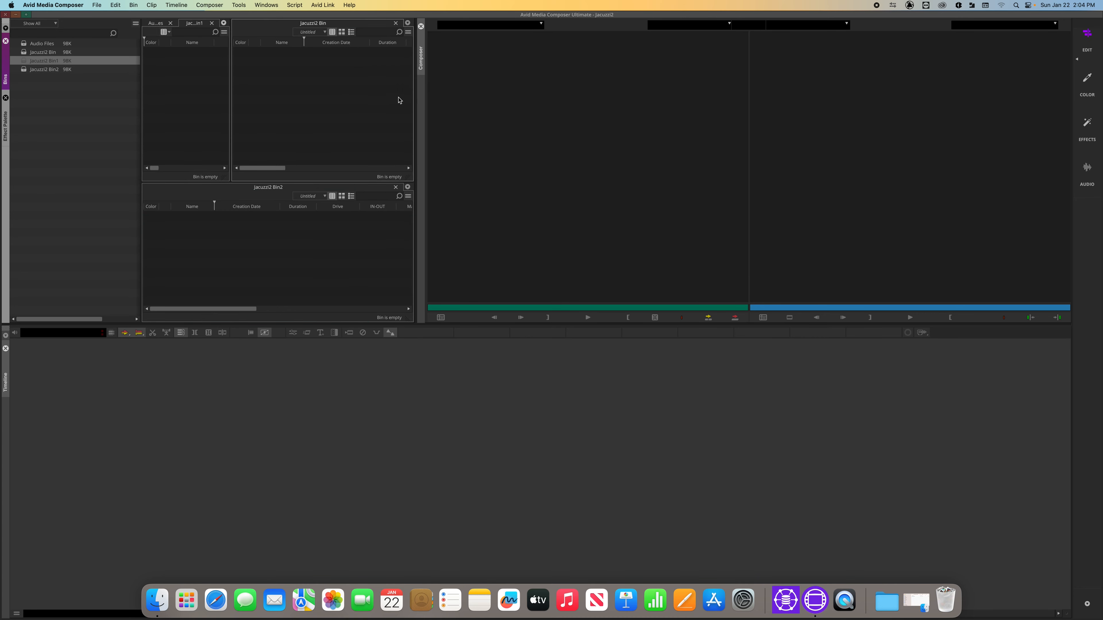
# Step: Detach Jacuzzi2 Bin into its own floating window, and move and enlarge that window over the bin area
pyautogui.moveTo(249, 24); pyautogui.dragTo(328, 185)
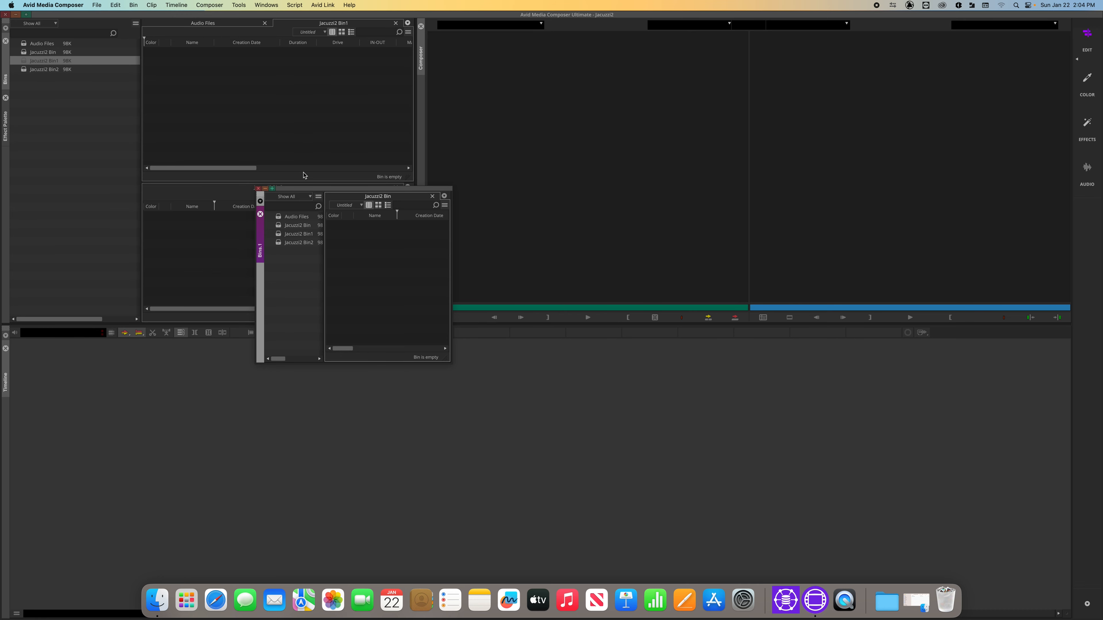
pyautogui.moveTo(304, 188); pyautogui.dragTo(133, 142)
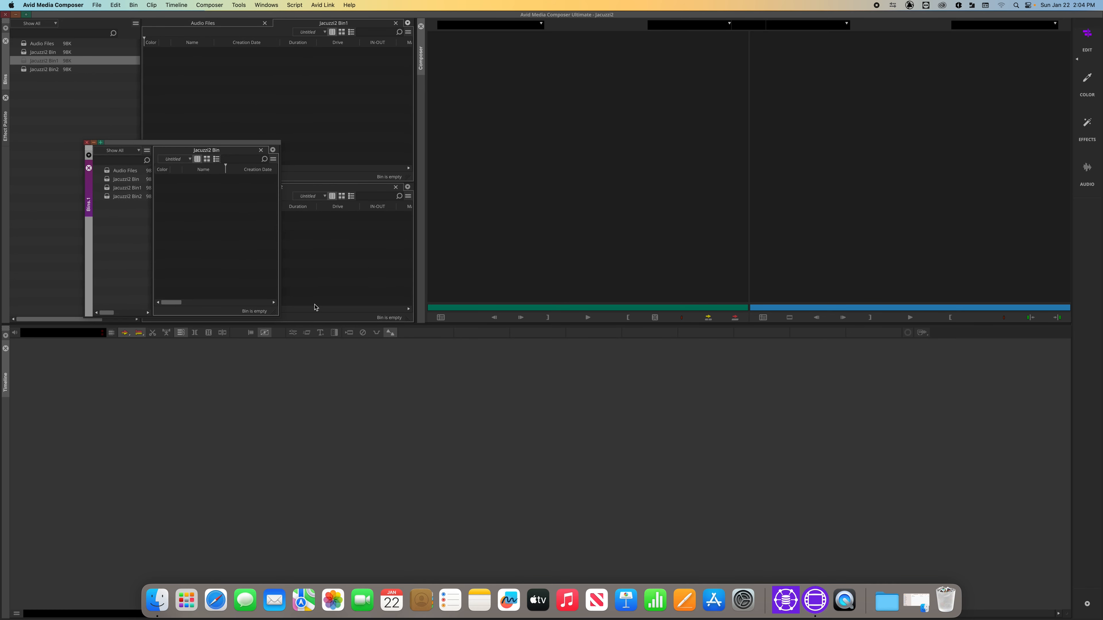
pyautogui.moveTo(279, 314); pyautogui.dragTo(394, 420)
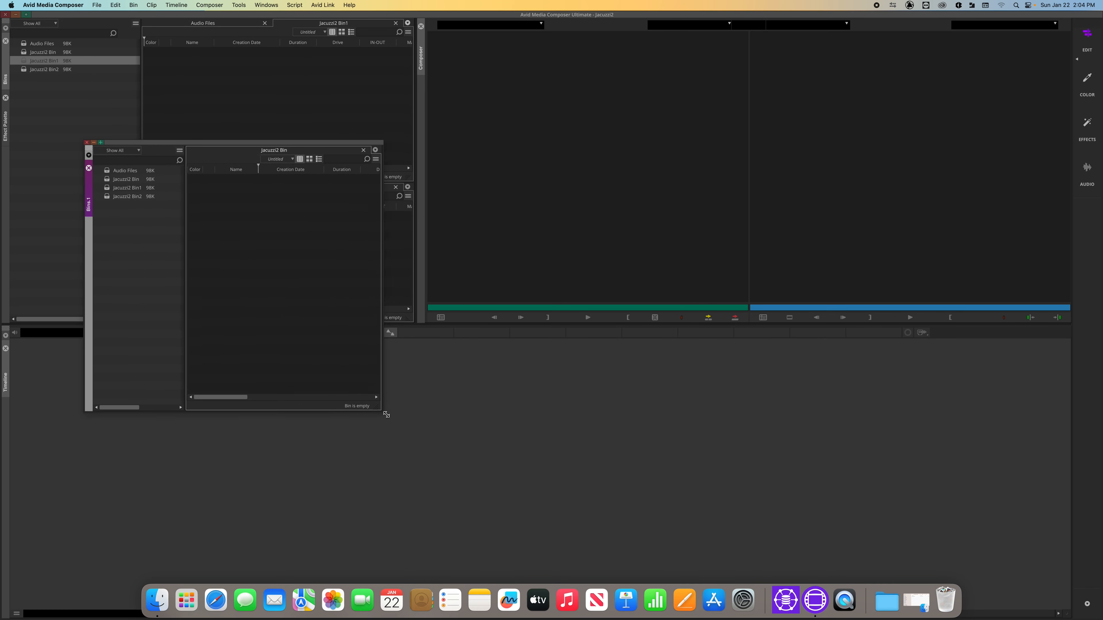
# Step: Open Jacuzzi2 Bin1 from the floating window's bin list, select Jacuzzi2 Bin there, and shift the window slightly upward
pyautogui.click(138, 187)
pyautogui.doubleClick(107, 188)
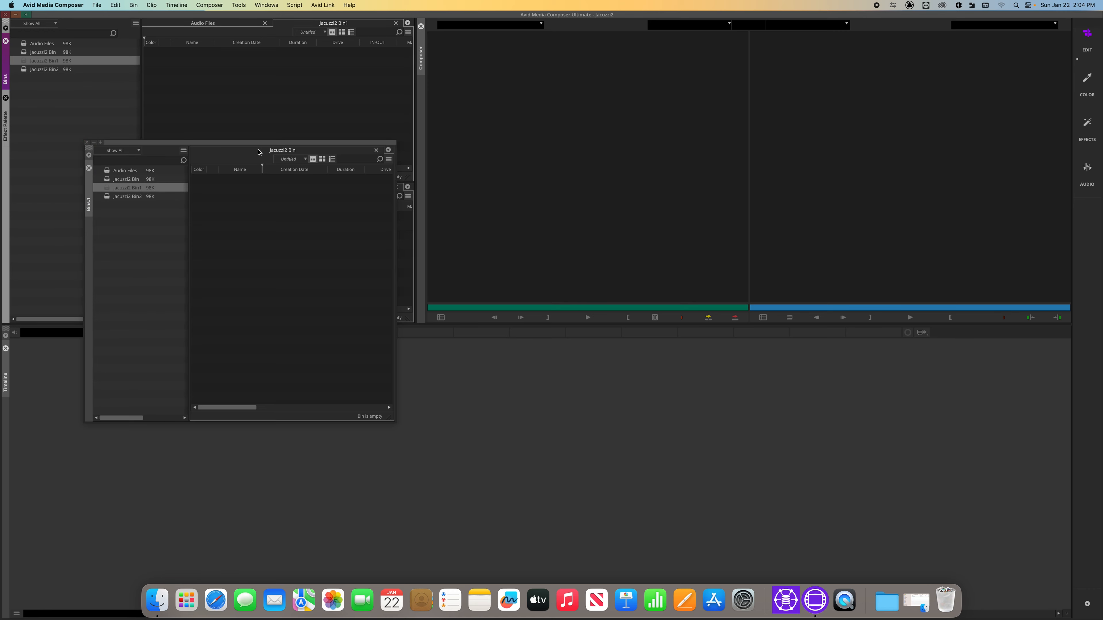
pyautogui.click(110, 179)
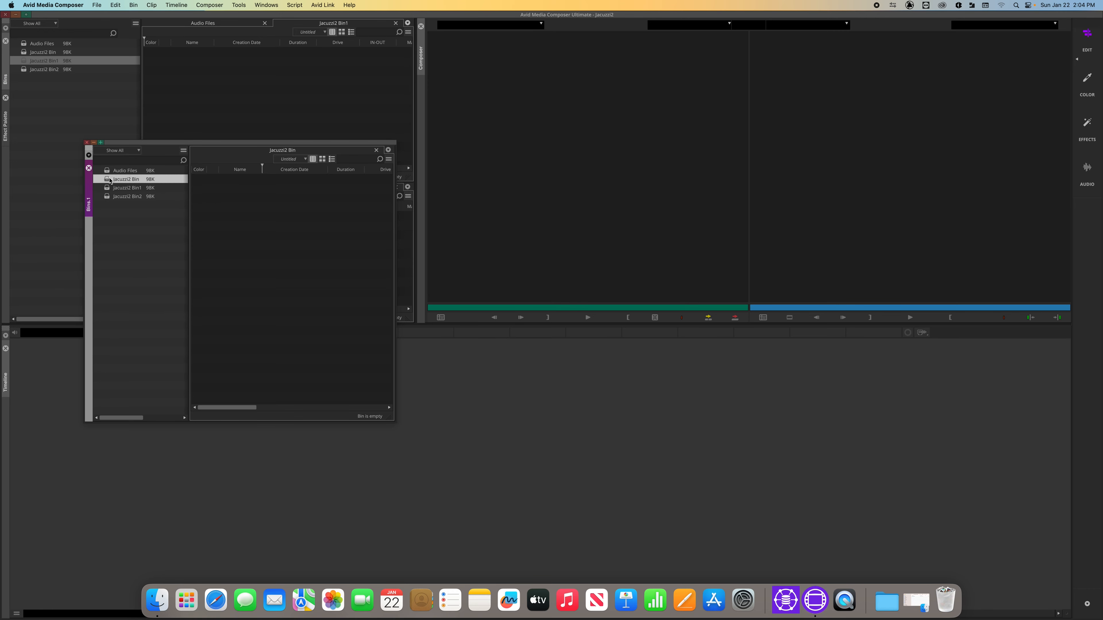
pyautogui.moveTo(220, 143); pyautogui.dragTo(213, 115)
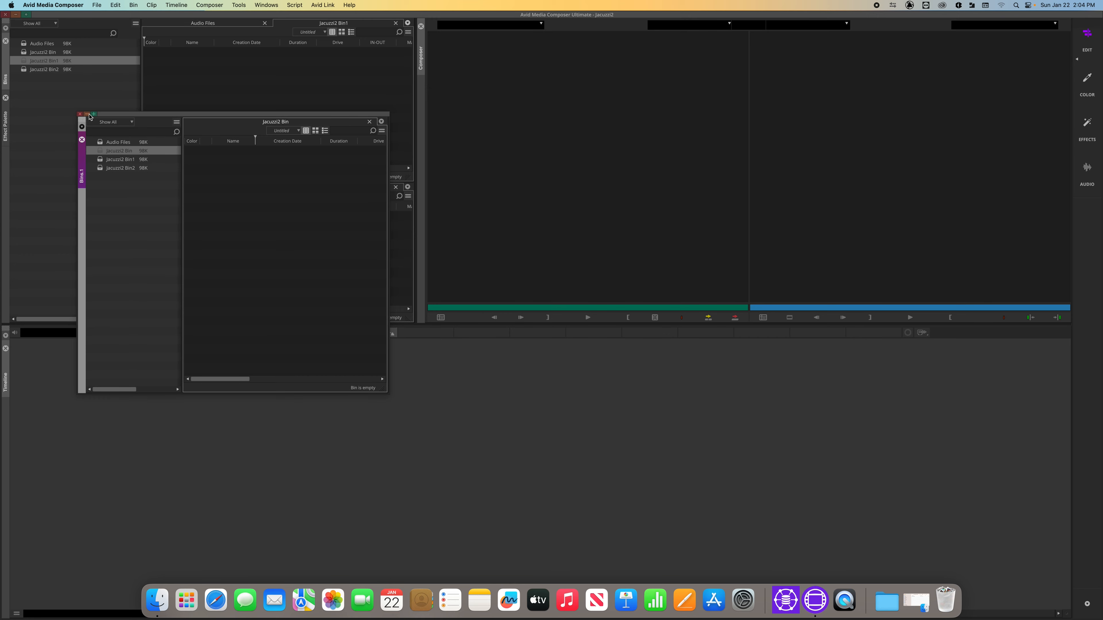
# Step: Close the floating bin window and Jacuzzi2 Bin2, and dock Jacuzzi2 Bin1 beside Audio Files with both panes nearly equal in width
pyautogui.click(80, 115)
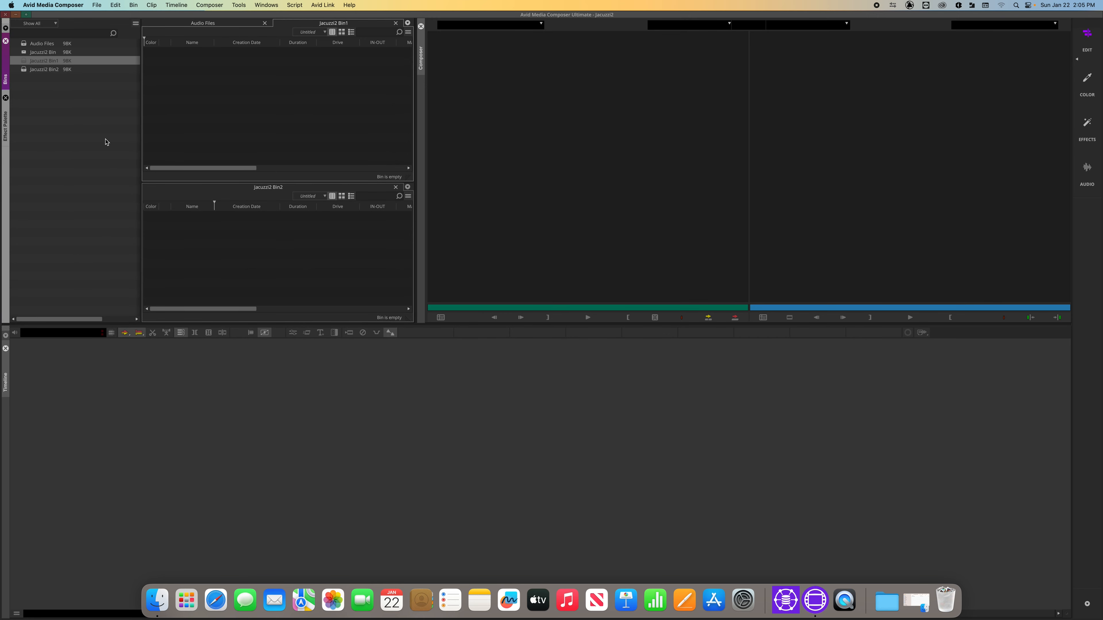
pyautogui.click(395, 186)
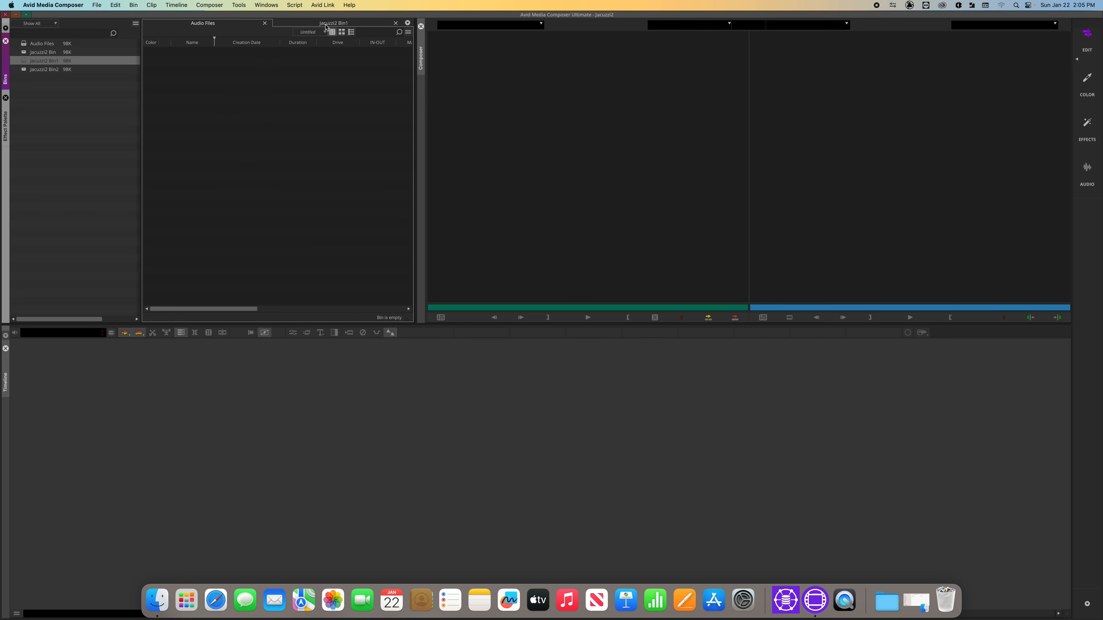
pyautogui.moveTo(327, 26); pyautogui.dragTo(145, 148)
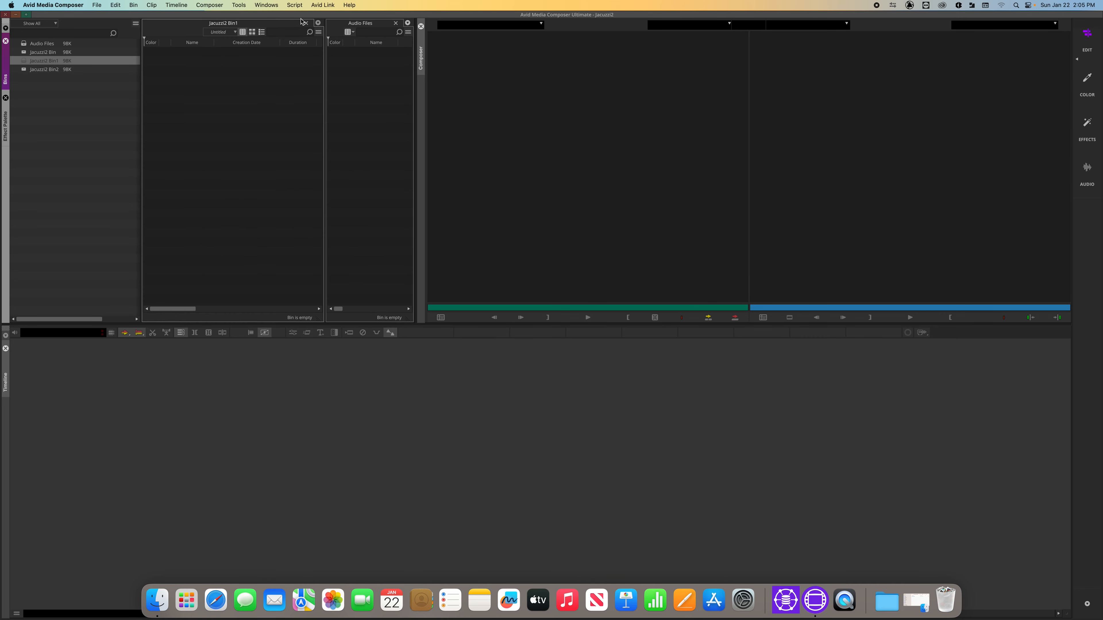
pyautogui.moveTo(325, 59); pyautogui.dragTo(267, 63)
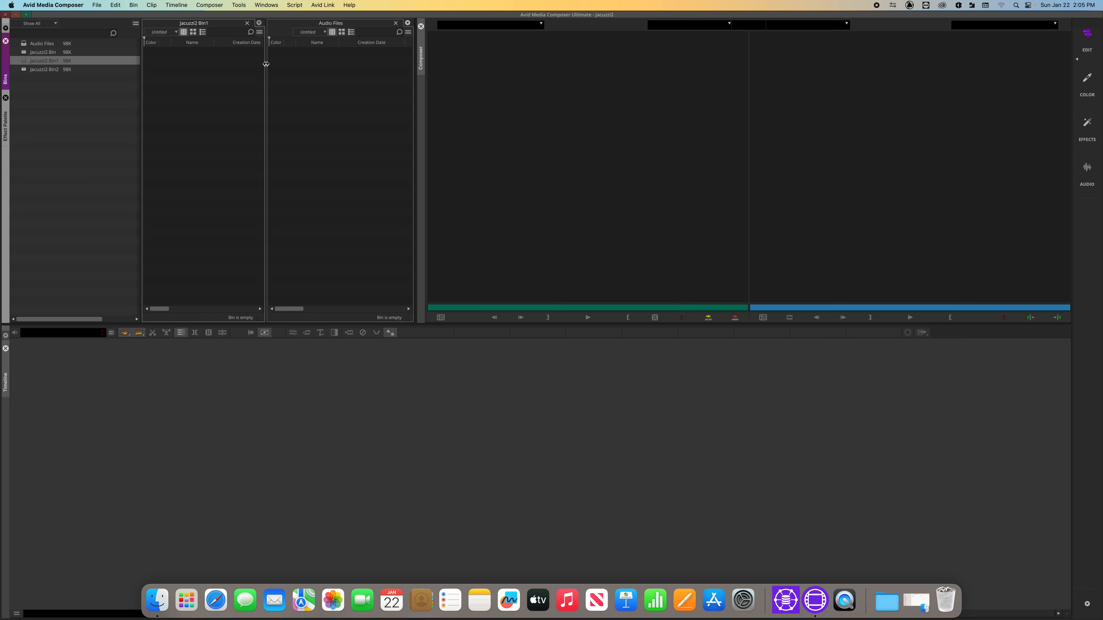
# Step: Open Jacuzzi2 Bin2 and stack Jacuzzi2 Bin1 below it, adjusting the divider between the two bins
pyautogui.click(40, 70)
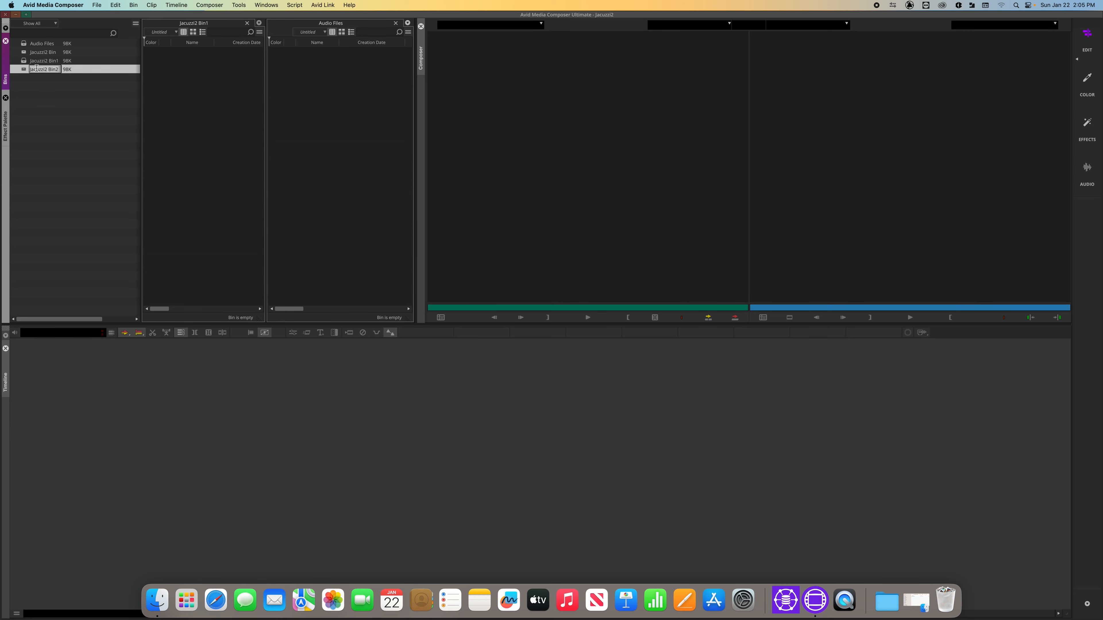
pyautogui.doubleClick(24, 70)
pyautogui.moveTo(169, 23); pyautogui.dragTo(201, 321)
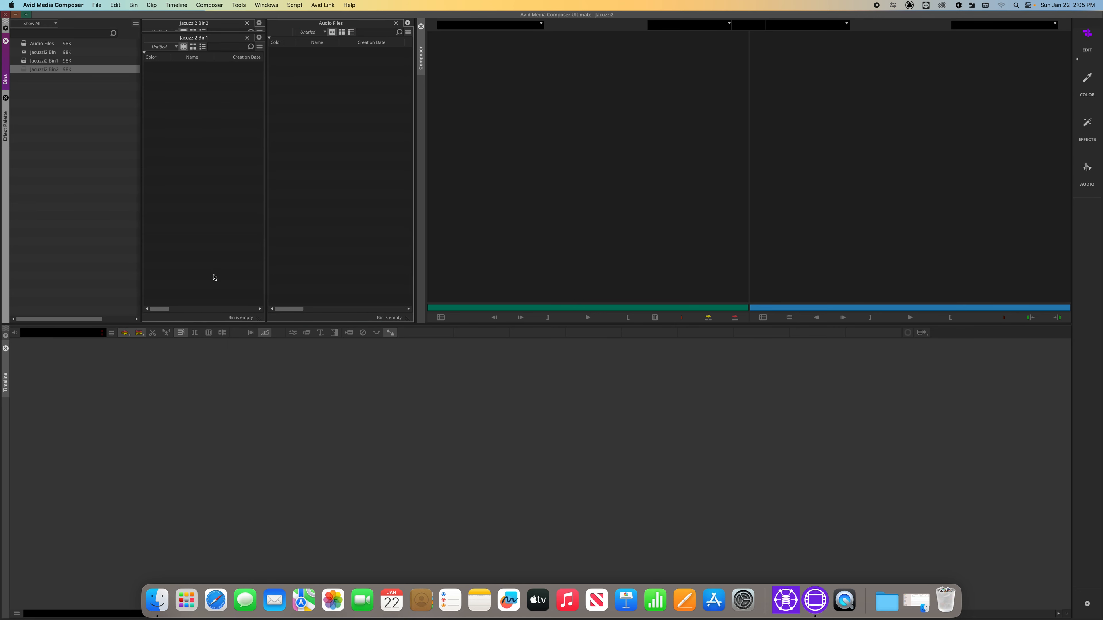
pyautogui.moveTo(212, 32); pyautogui.dragTo(221, 172)
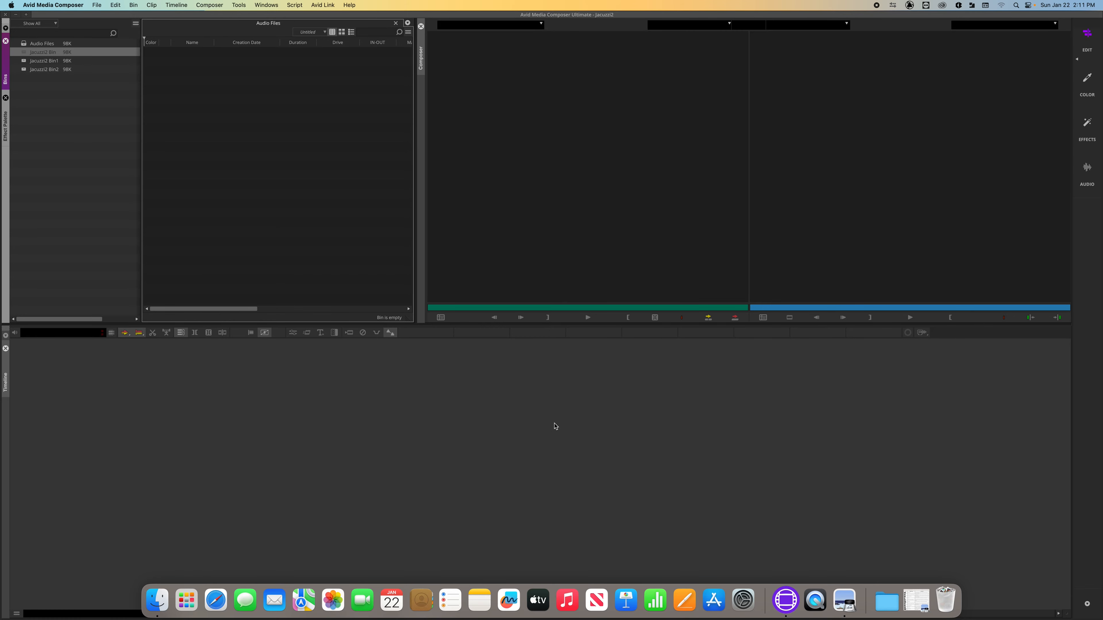
# Step: Review the minimized reference table of clip icons and object types in Preview, and return to Media Composer
pyautogui.click(916, 601)
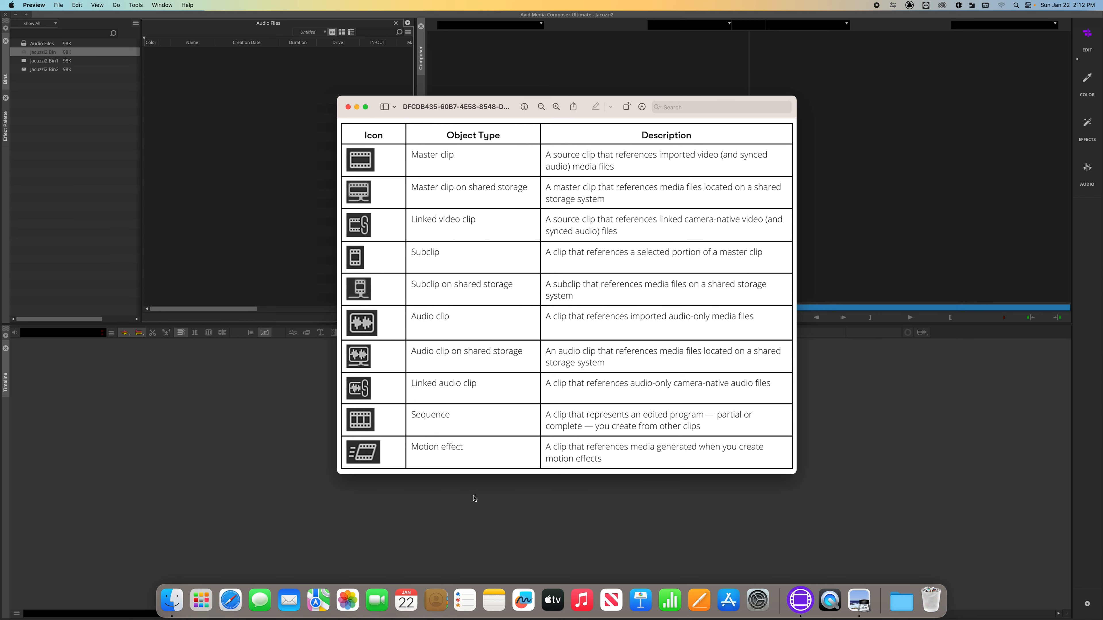
pyautogui.click(492, 493)
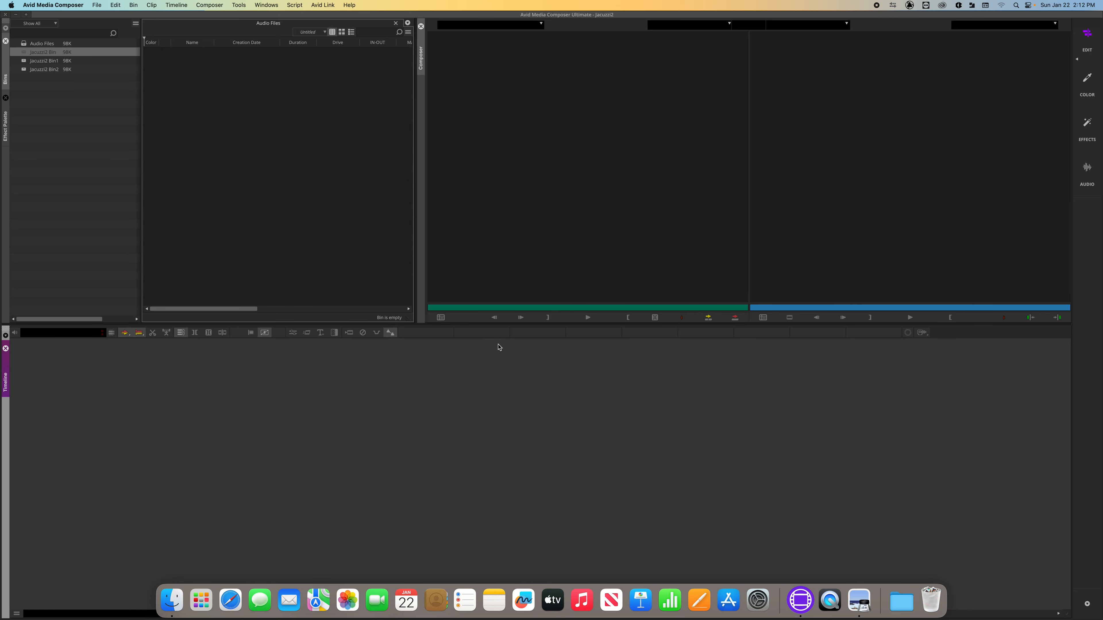
pyautogui.click(901, 601)
pyautogui.click(809, 466)
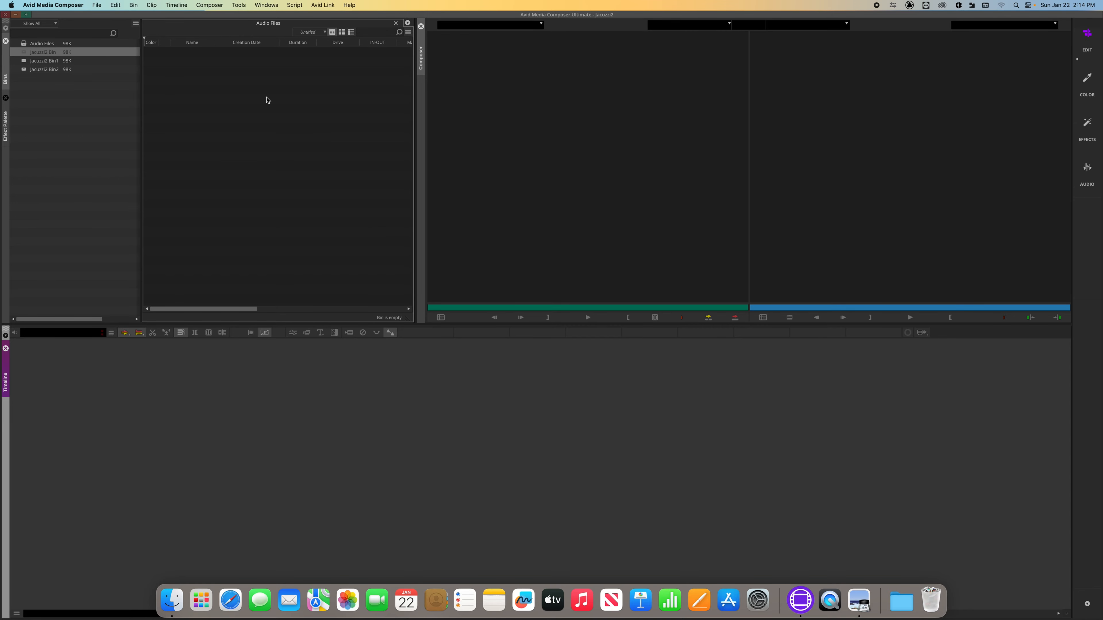
# Step: Minimize the Media Composer window and select the two video files on the desktop in turn
pyautogui.click(26, 14)
pyautogui.press('super+m')
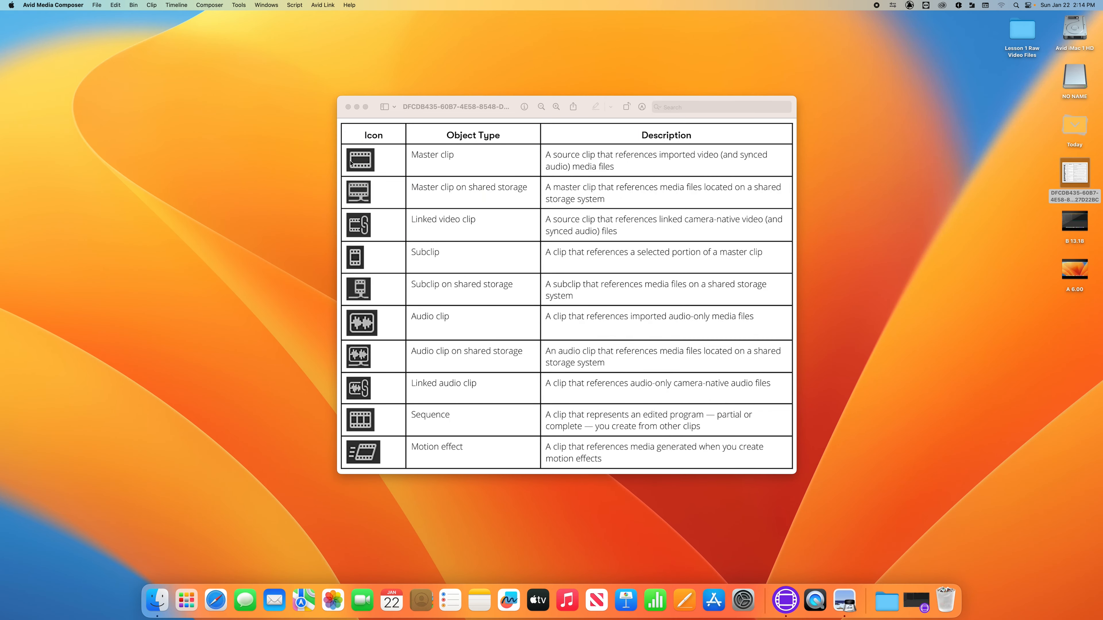
pyautogui.click(907, 230)
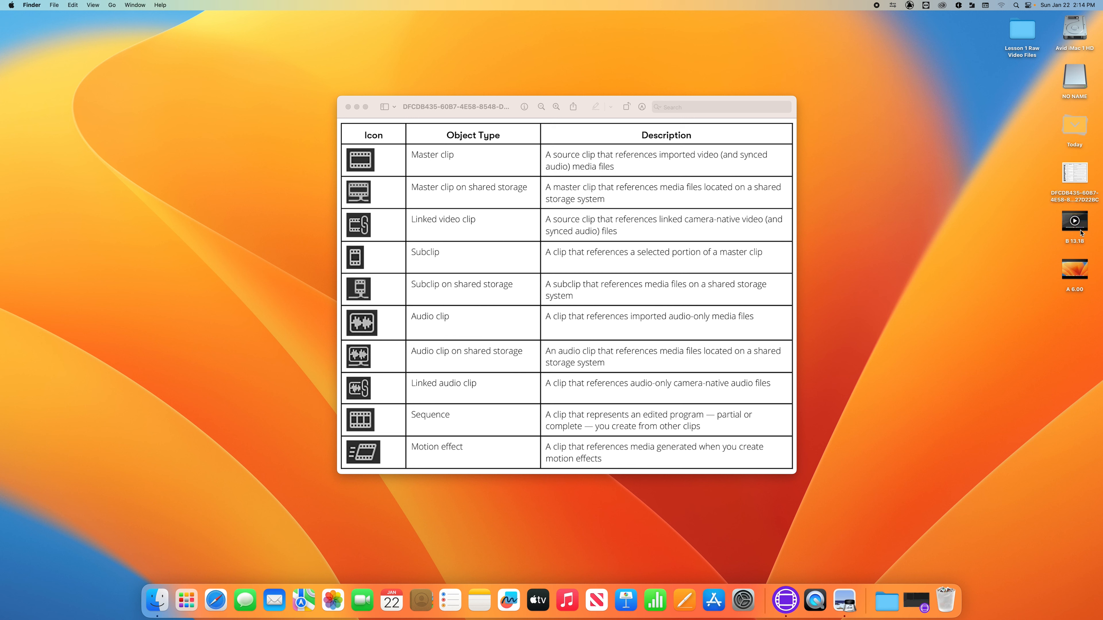
pyautogui.click(1073, 218)
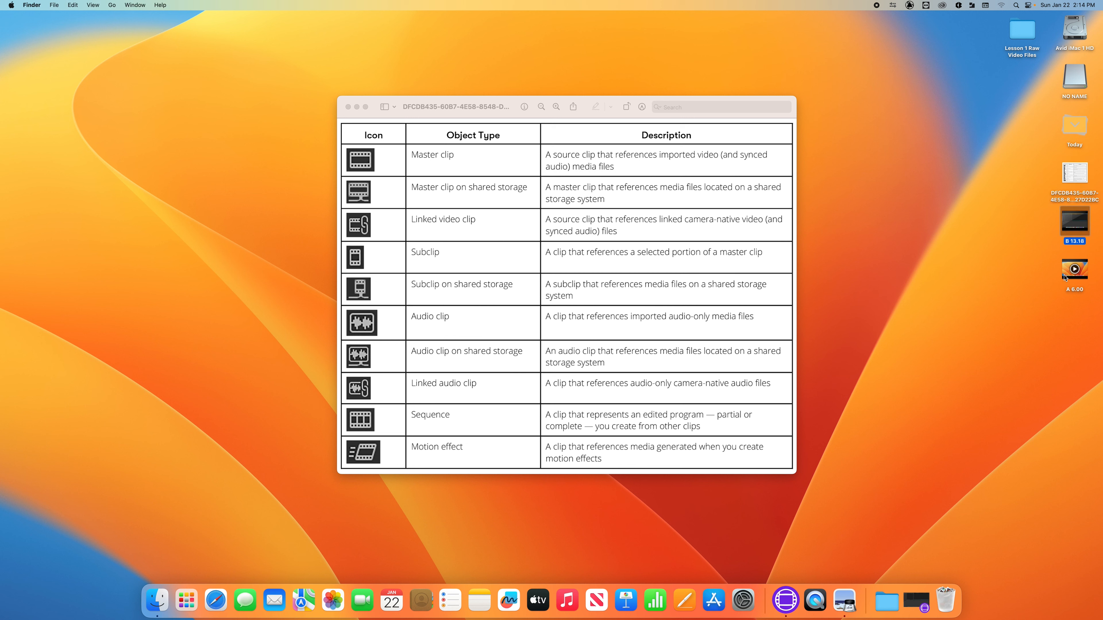
pyautogui.click(1072, 266)
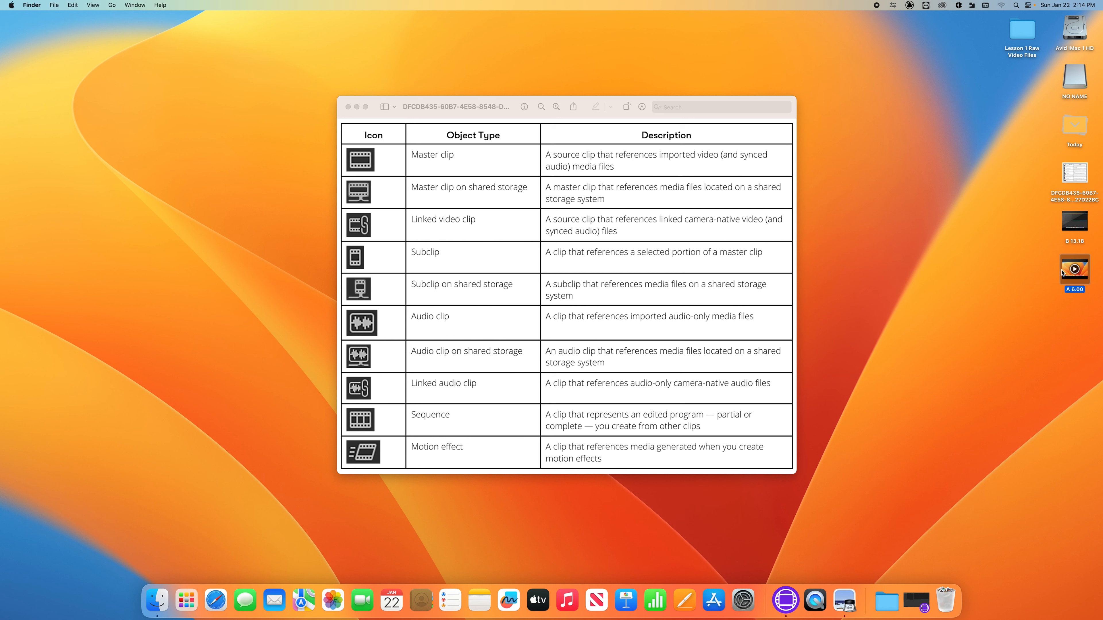
pyautogui.click(1071, 228)
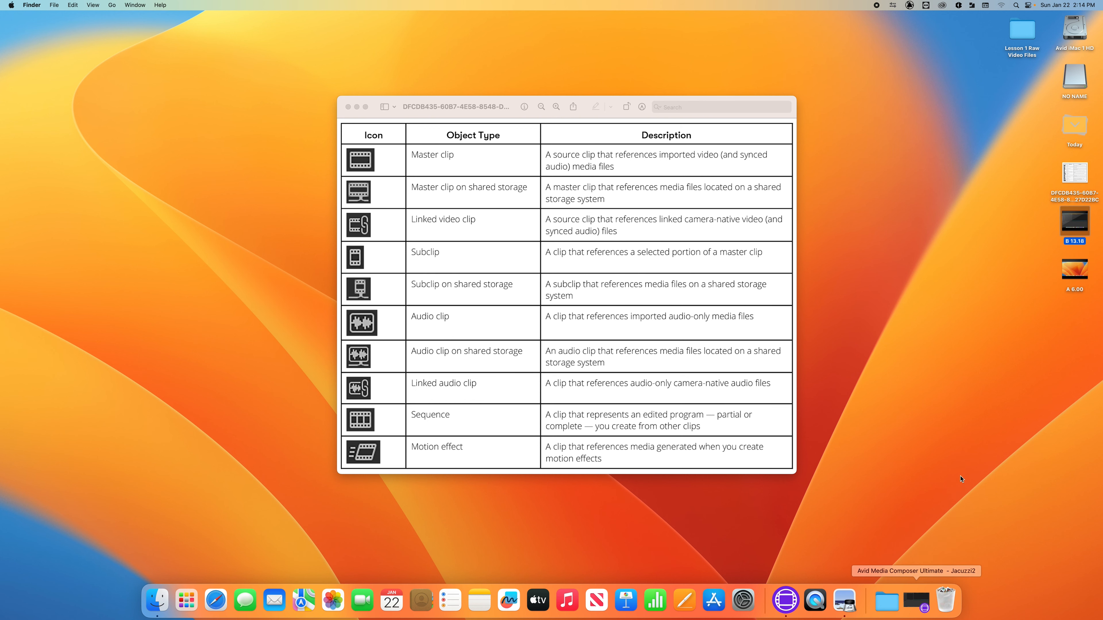
# Step: Close the clip icon table, point out the desktop video files, and restore the Media Composer window
pyautogui.click(343, 108)
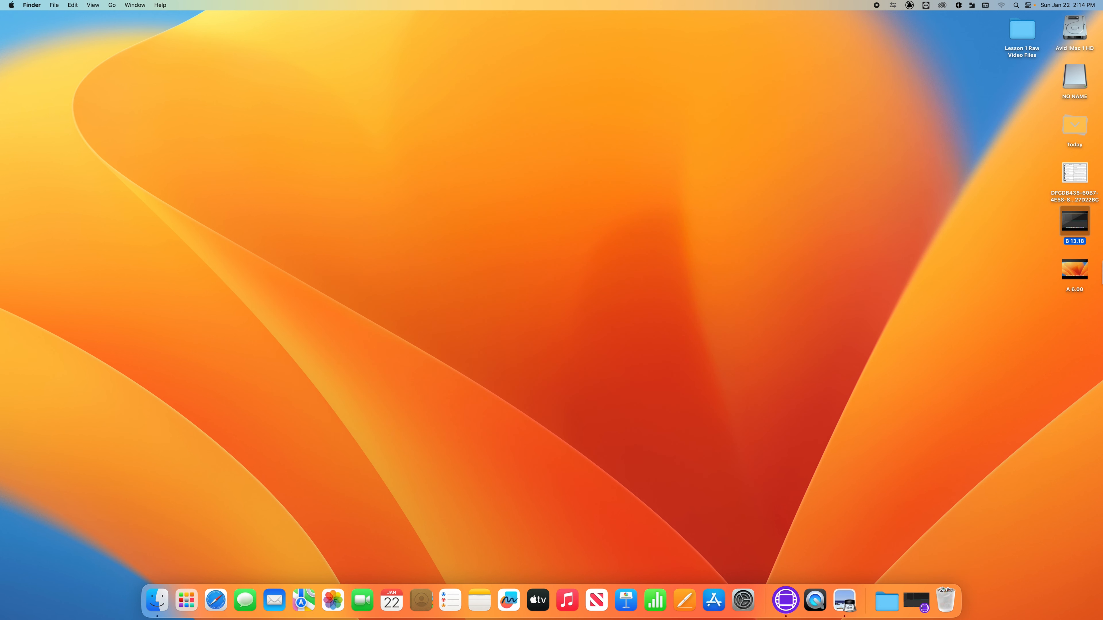
pyautogui.click(1069, 281)
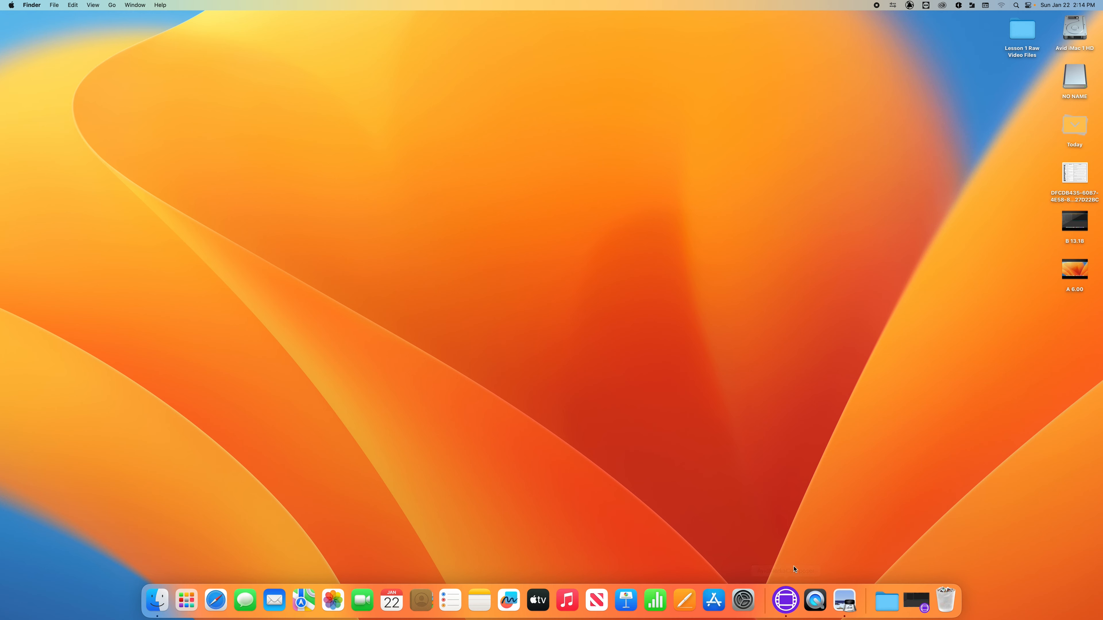
pyautogui.moveTo(794, 566); pyautogui.dragTo(1102, 286)
pyautogui.click(1053, 257)
pyautogui.click(916, 602)
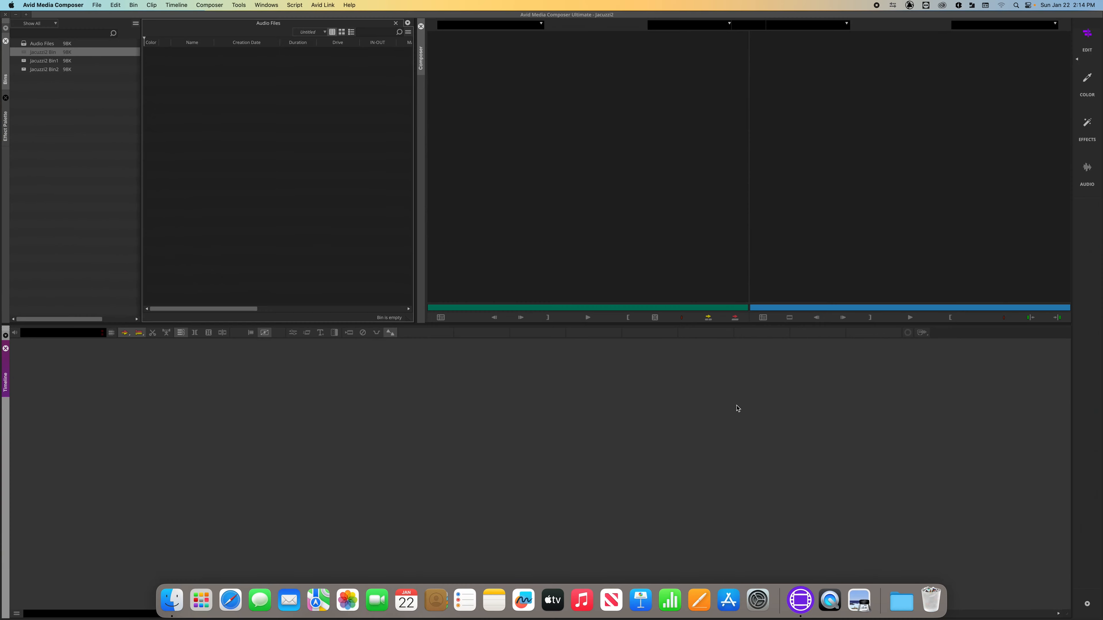
# Step: Minimize Media Composer twice to view the video files on the desktop, restoring its window each time
pyautogui.click(16, 15)
pyautogui.moveTo(1022, 232); pyautogui.dragTo(1079, 271)
pyautogui.click(1011, 241)
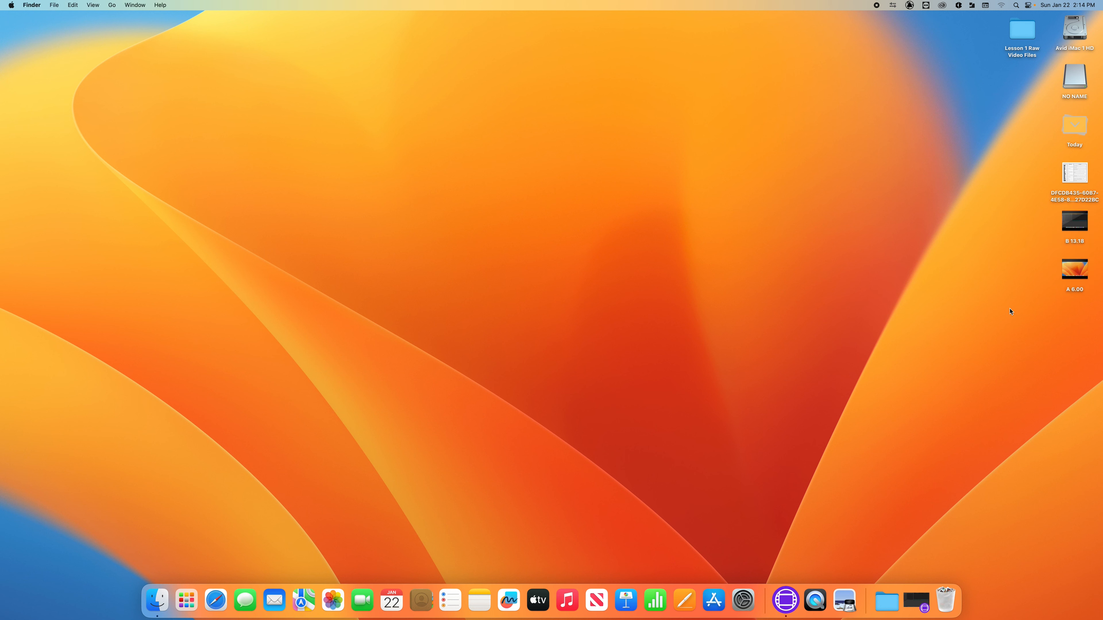
pyautogui.click(917, 600)
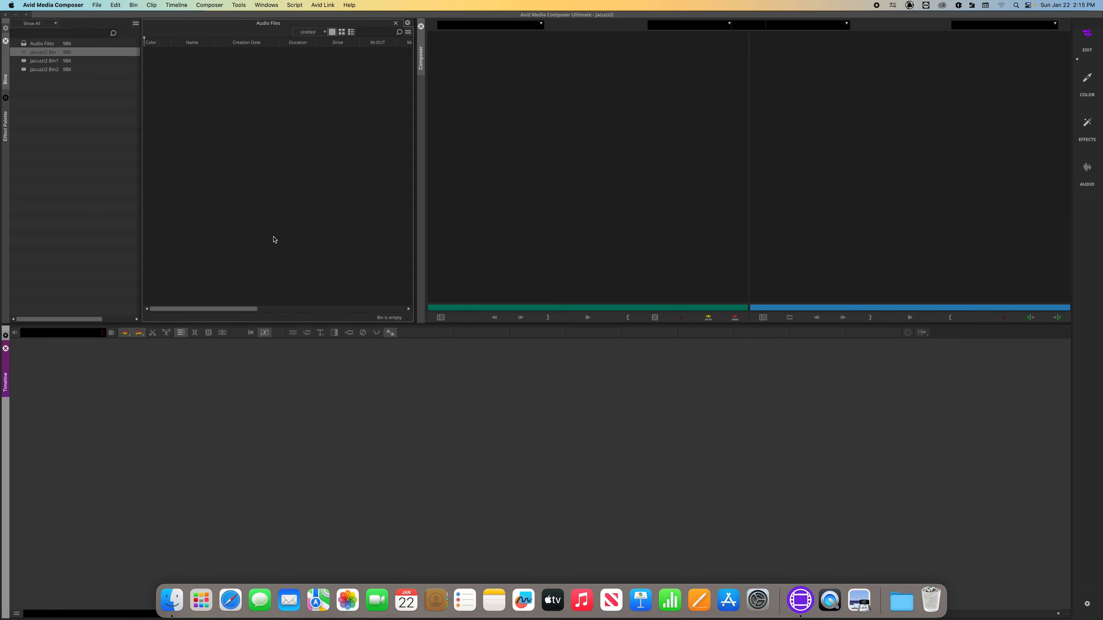
pyautogui.click(16, 14)
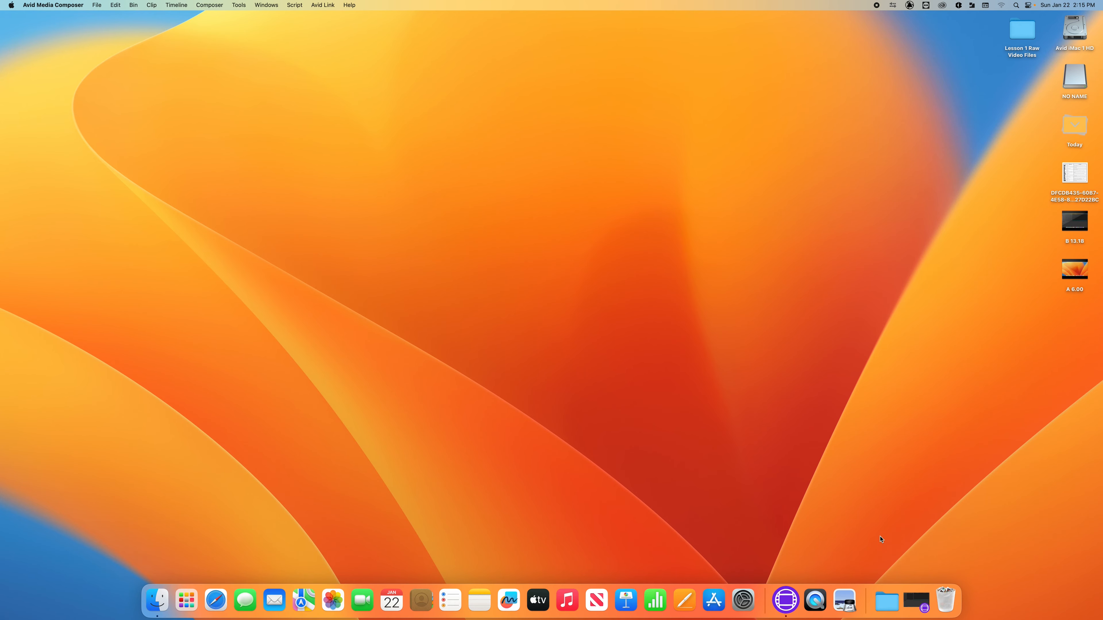
pyautogui.click(916, 601)
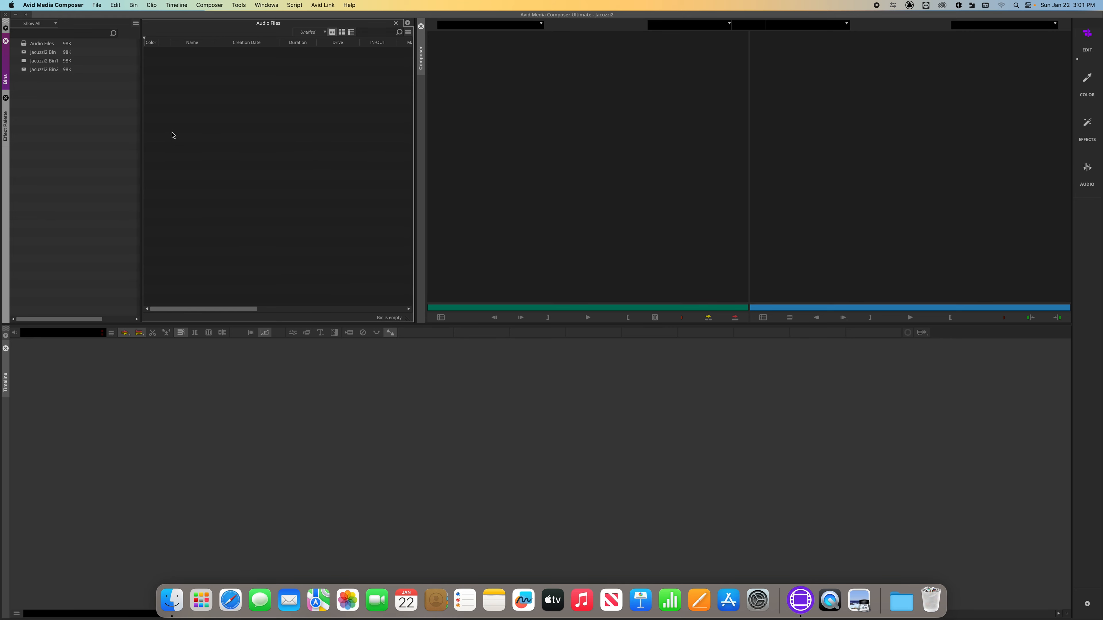
# Step: Open the Source Browser for bringing media into the project
pyautogui.click(119, 116)
pyautogui.click(97, 4)
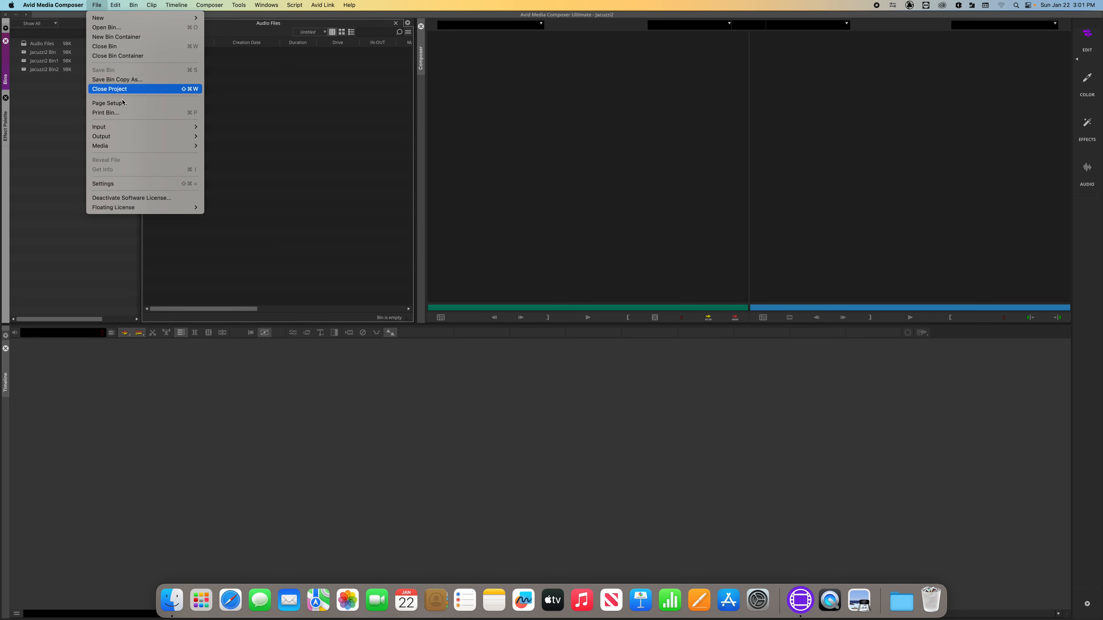
pyautogui.moveTo(182, 127)
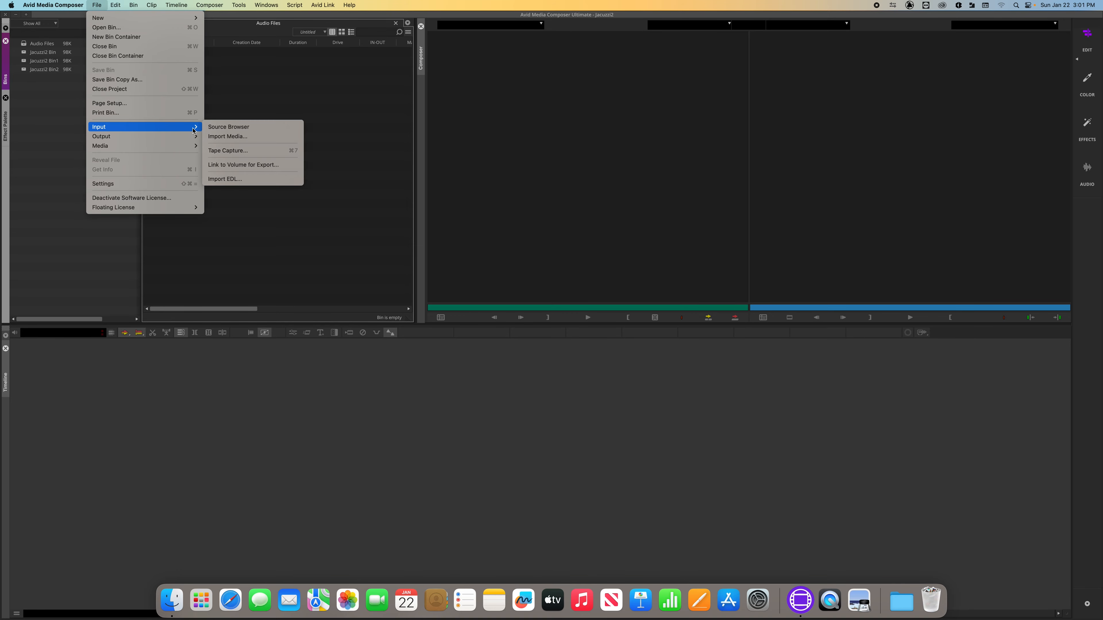
pyautogui.click(224, 128)
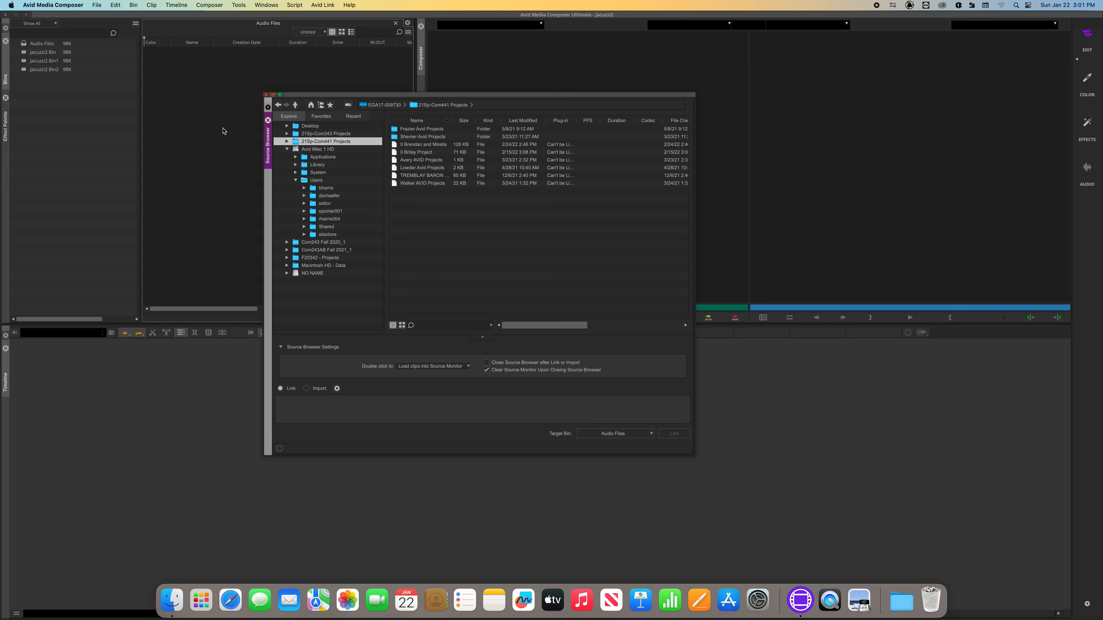
# Step: Examine the Source Browser's Favorites, Recent and Explore listings, viewing the contents of one user's folder under Users
pyautogui.click(321, 118)
pyautogui.click(353, 118)
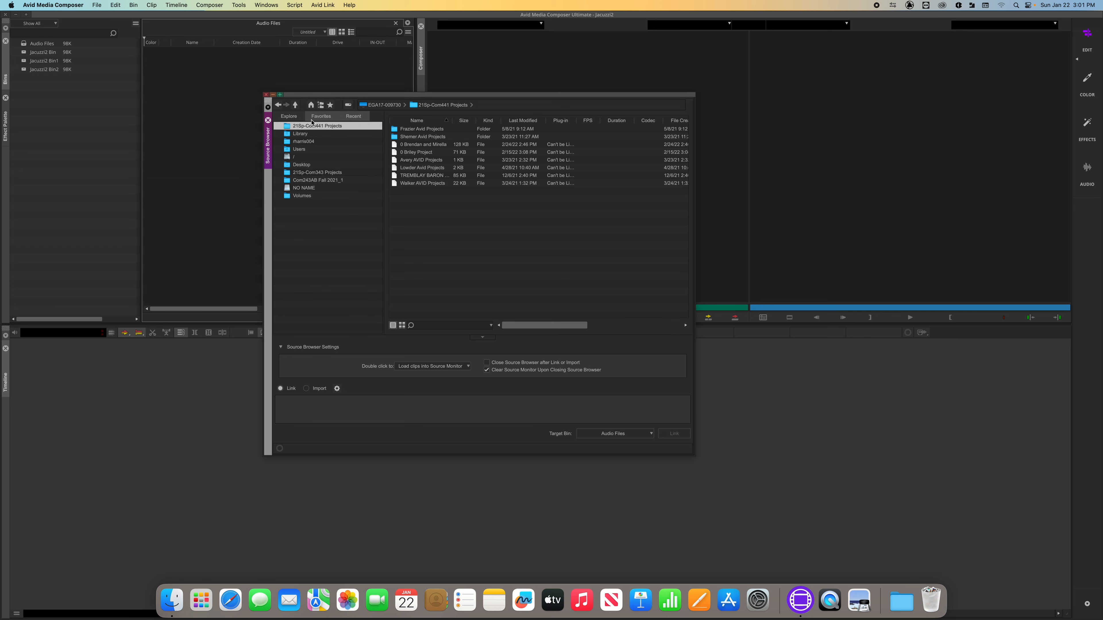
pyautogui.click(289, 116)
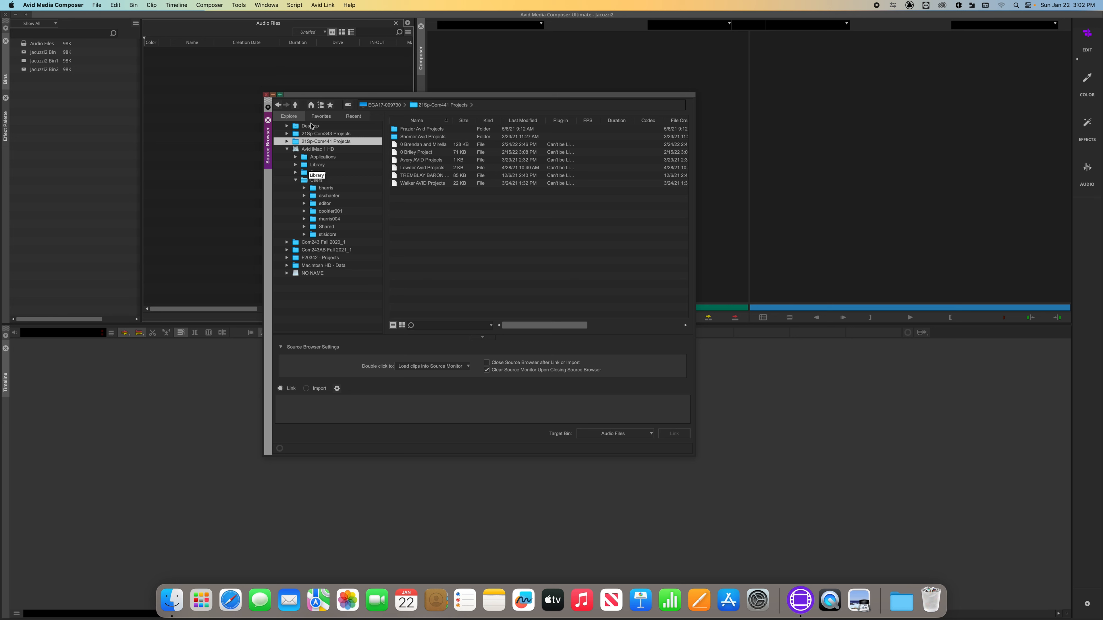
pyautogui.click(320, 211)
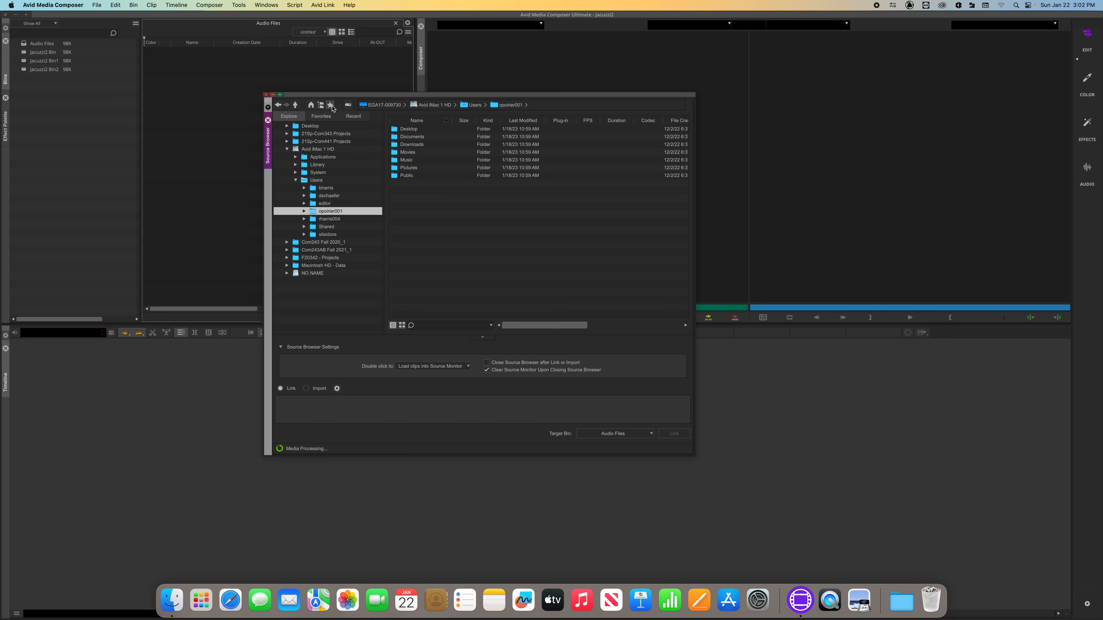
pyautogui.click(320, 116)
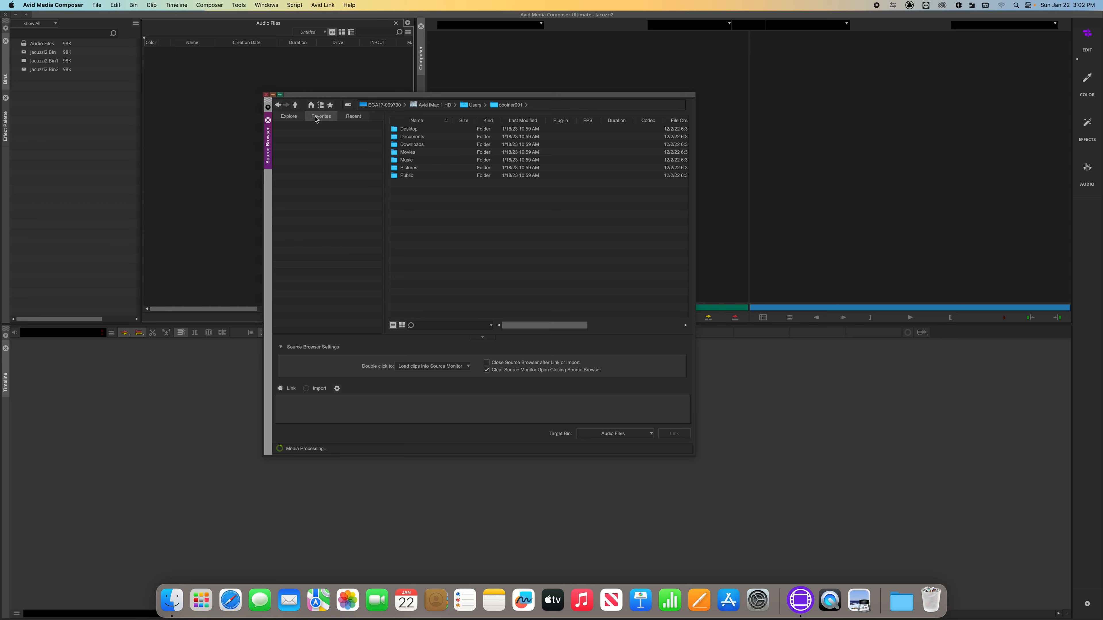
pyautogui.click(366, 117)
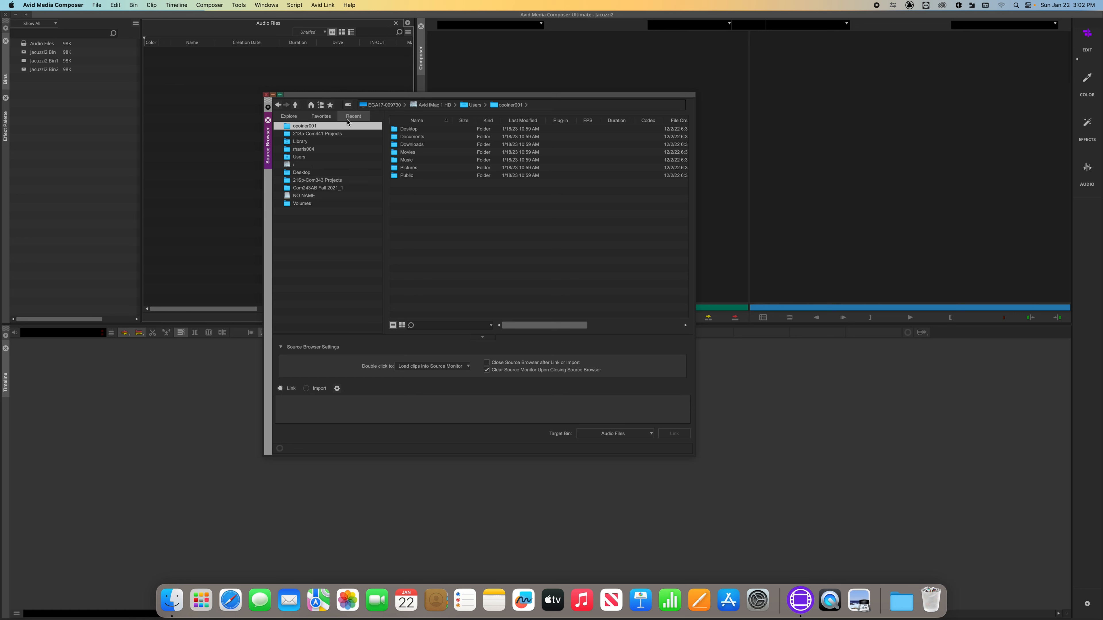
pyautogui.click(289, 116)
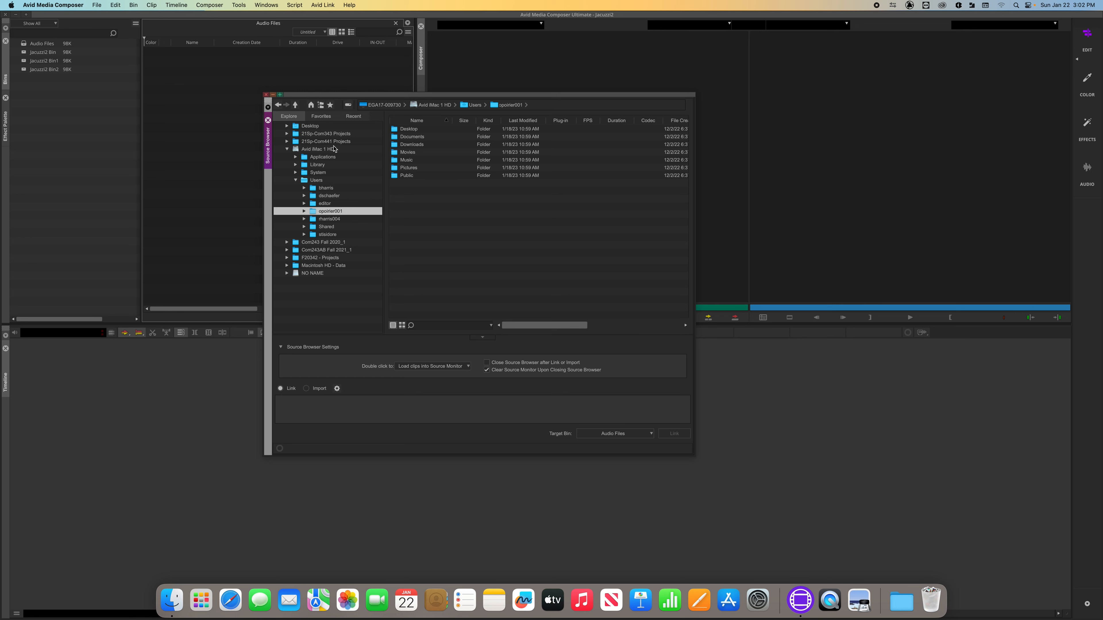
# Step: List the first user folder under Users, step back and forward through the browsing history, and select its Public folder
pyautogui.click(313, 190)
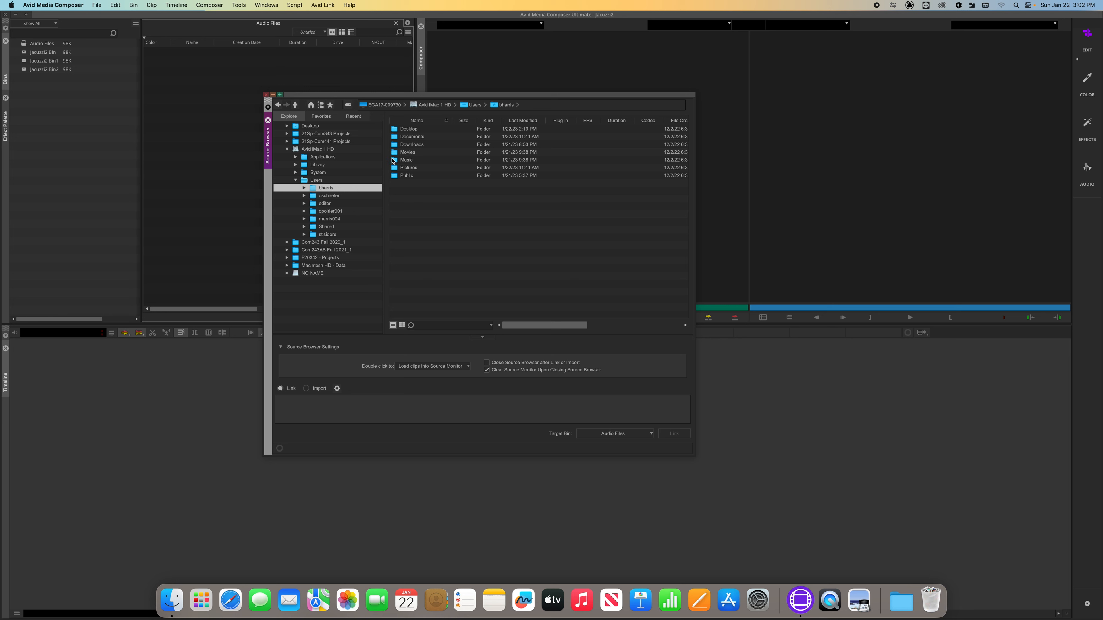
pyautogui.click(280, 106)
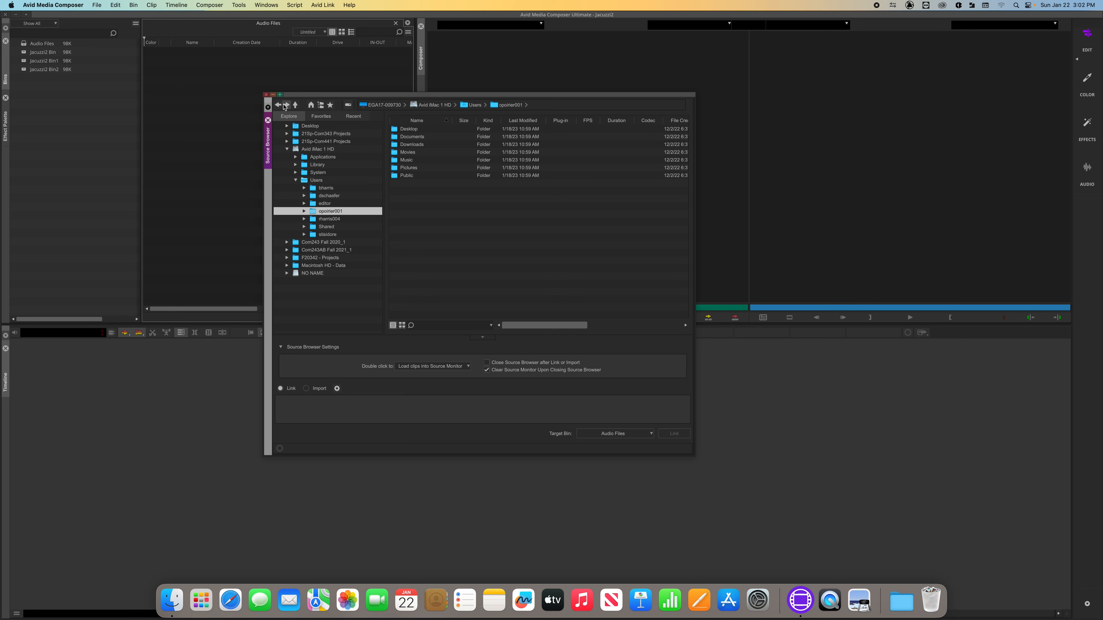
pyautogui.click(287, 105)
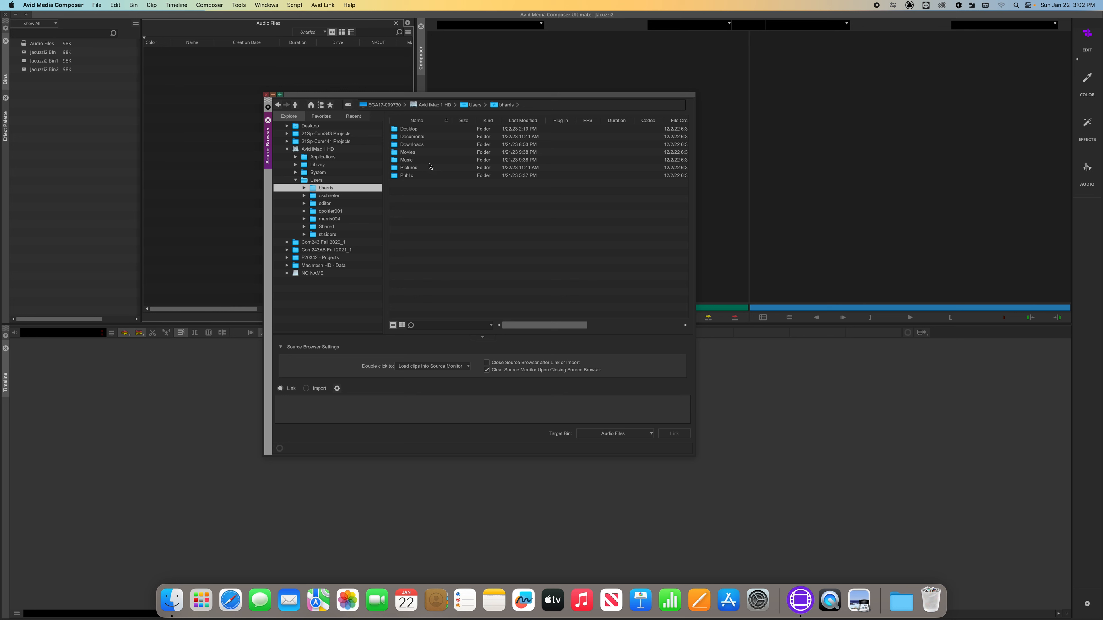
pyautogui.click(462, 175)
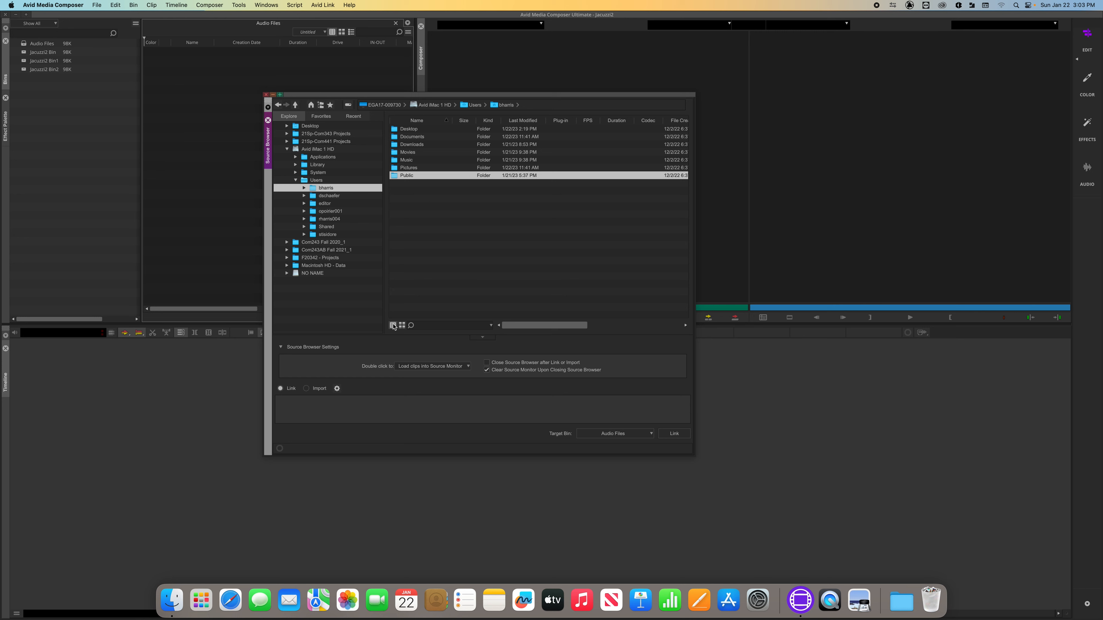
# Step: Display the user folder's contents as icons, return to the list display, and view the Desktop folder's files
pyautogui.click(401, 325)
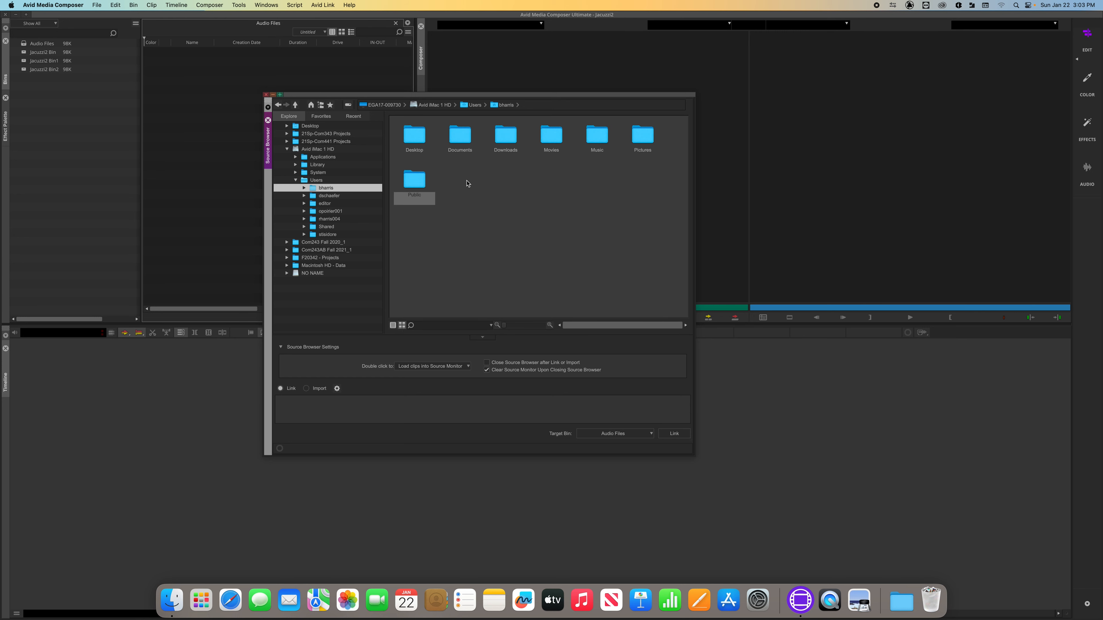
pyautogui.click(393, 325)
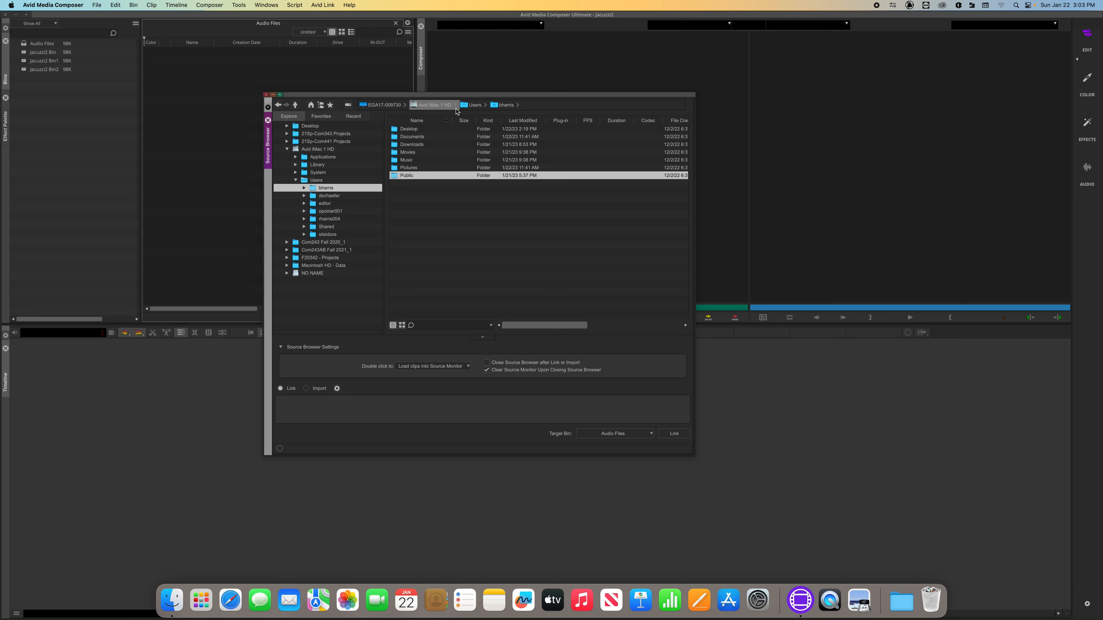
pyautogui.click(298, 127)
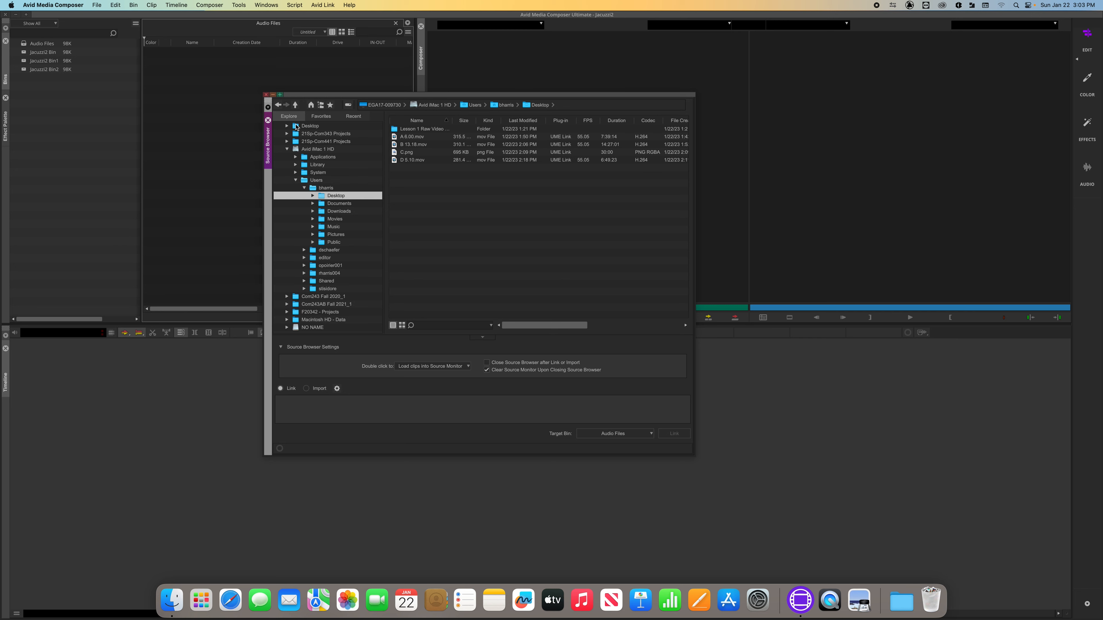
# Step: View the Downloads folder and another user's folder, and expand the Desktop folder to list its files again
pyautogui.click(334, 212)
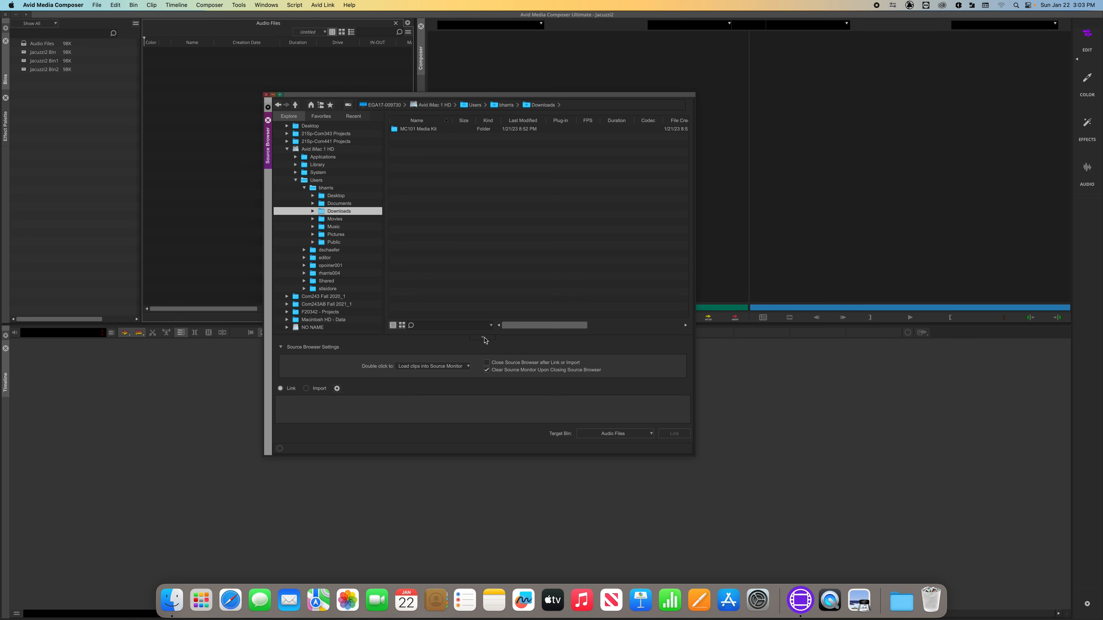
pyautogui.click(315, 274)
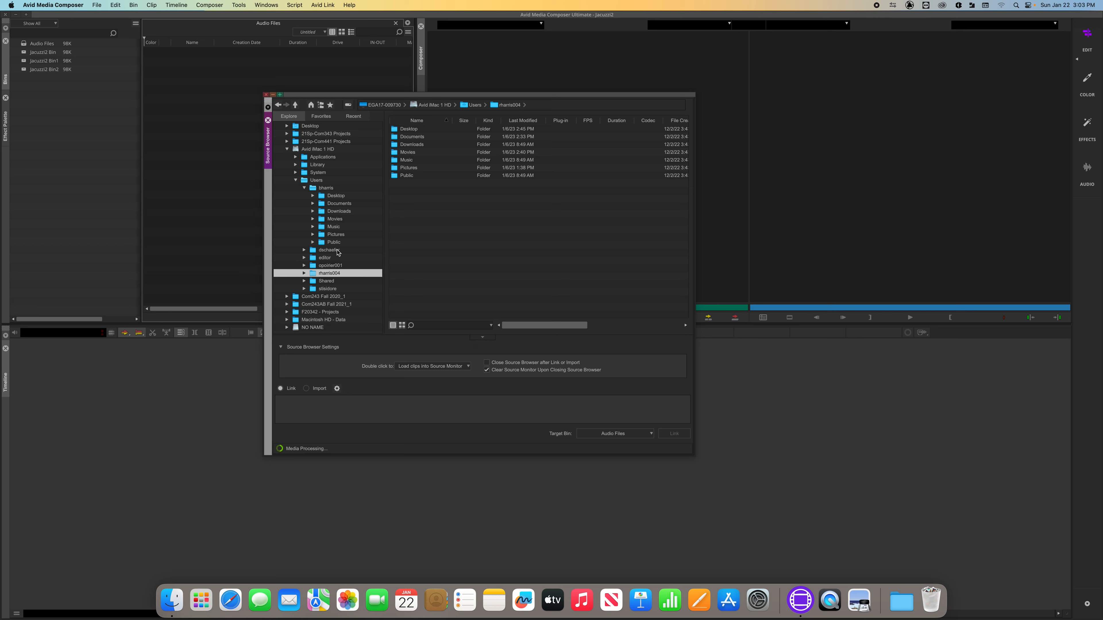
pyautogui.click(288, 126)
pyautogui.click(300, 127)
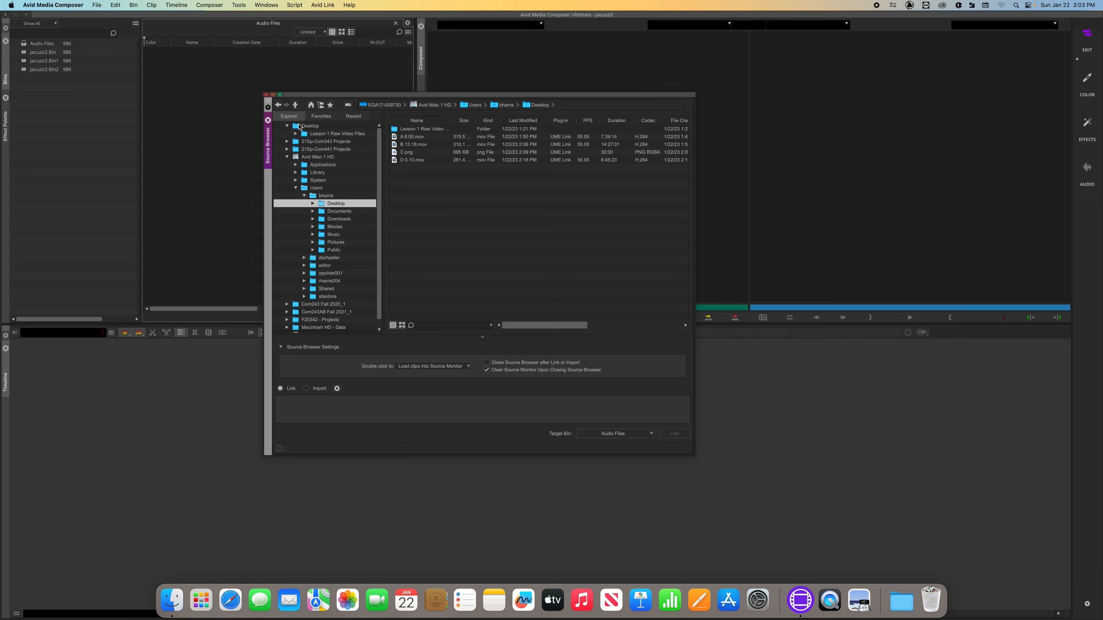
# Step: Toggle the Source Browser's settings area between hidden and shown
pyautogui.click(482, 339)
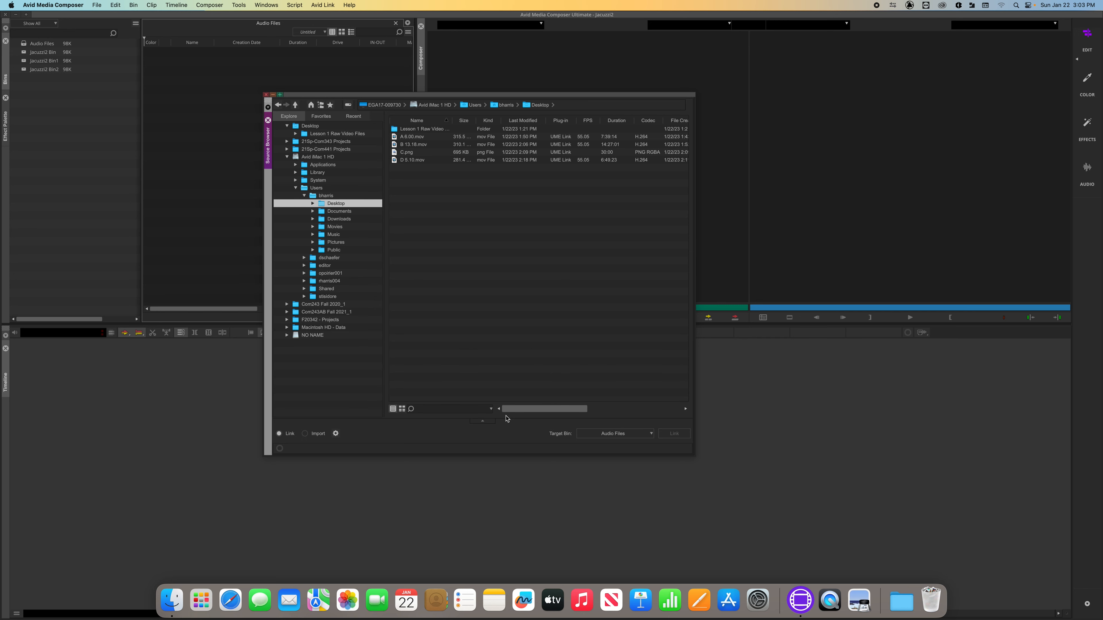
pyautogui.click(483, 423)
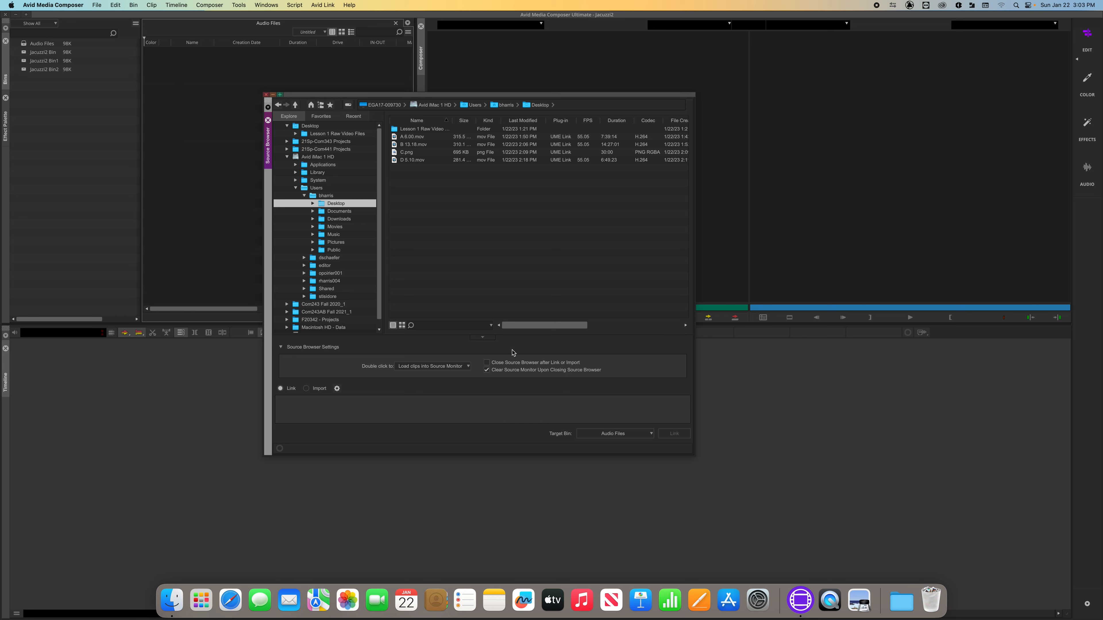
pyautogui.click(485, 338)
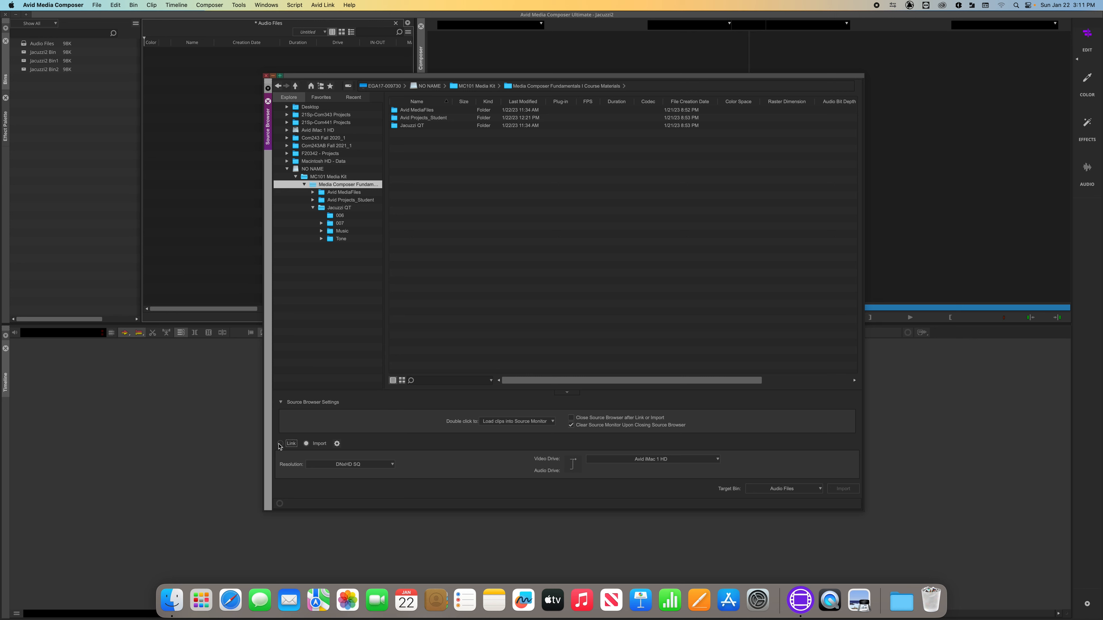
# Step: Compare the Source Browser's Link and Import modes and examine the resolutions offered for importing
pyautogui.click(292, 445)
pyautogui.click(318, 444)
pyautogui.click(394, 465)
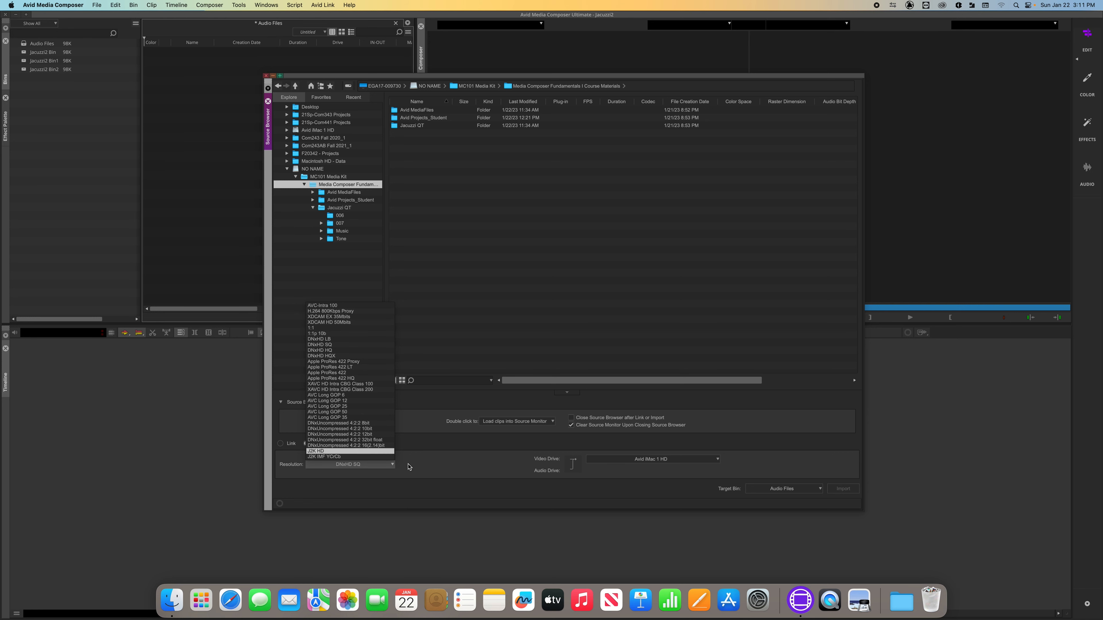
pyautogui.click(417, 457)
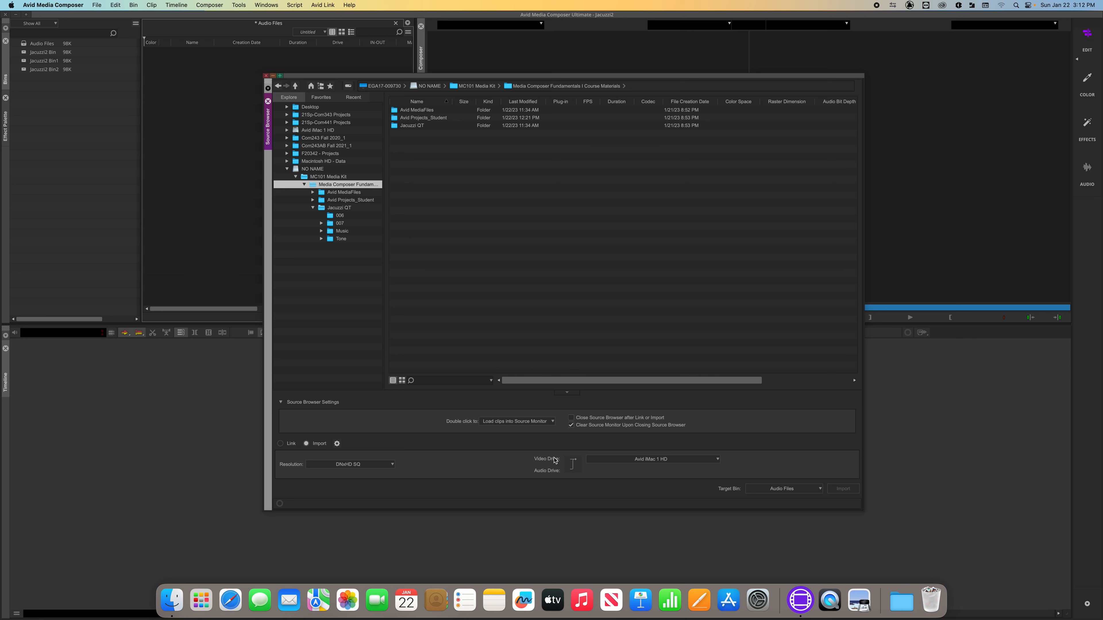
# Step: Choose Avid iMac 1 HD as the import's video drive and Audio Files as the target bin
pyautogui.click(656, 460)
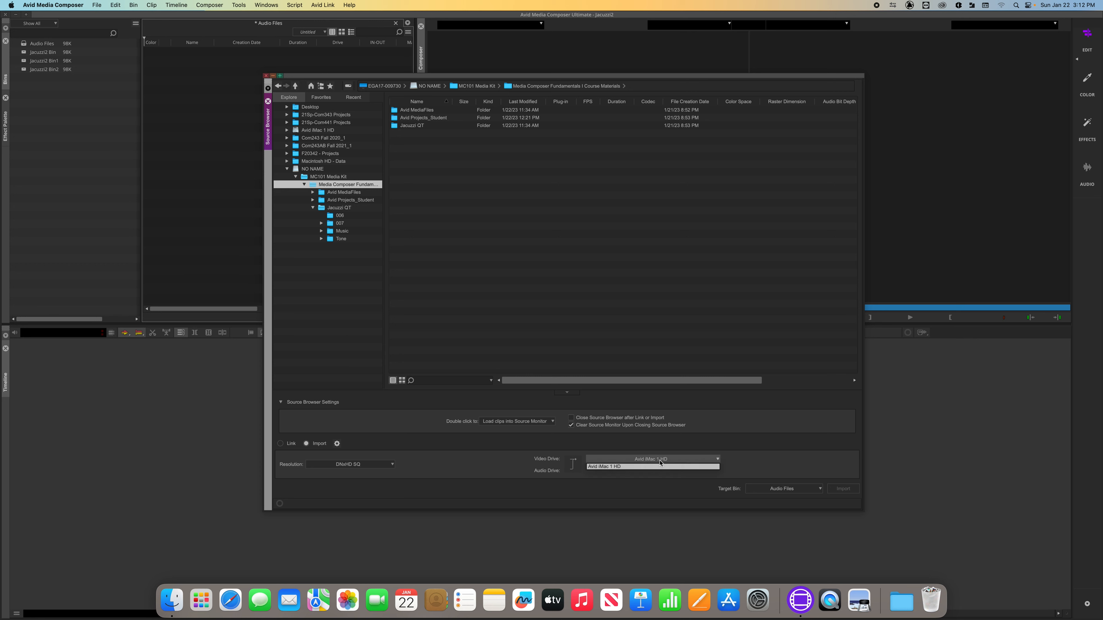
pyautogui.click(612, 466)
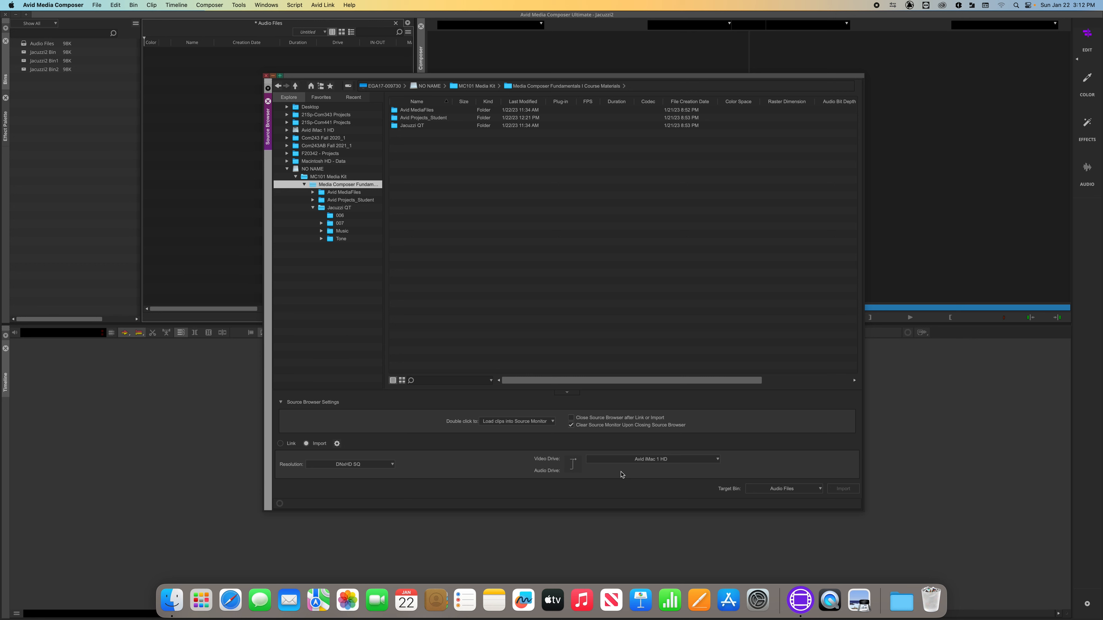
pyautogui.click(767, 492)
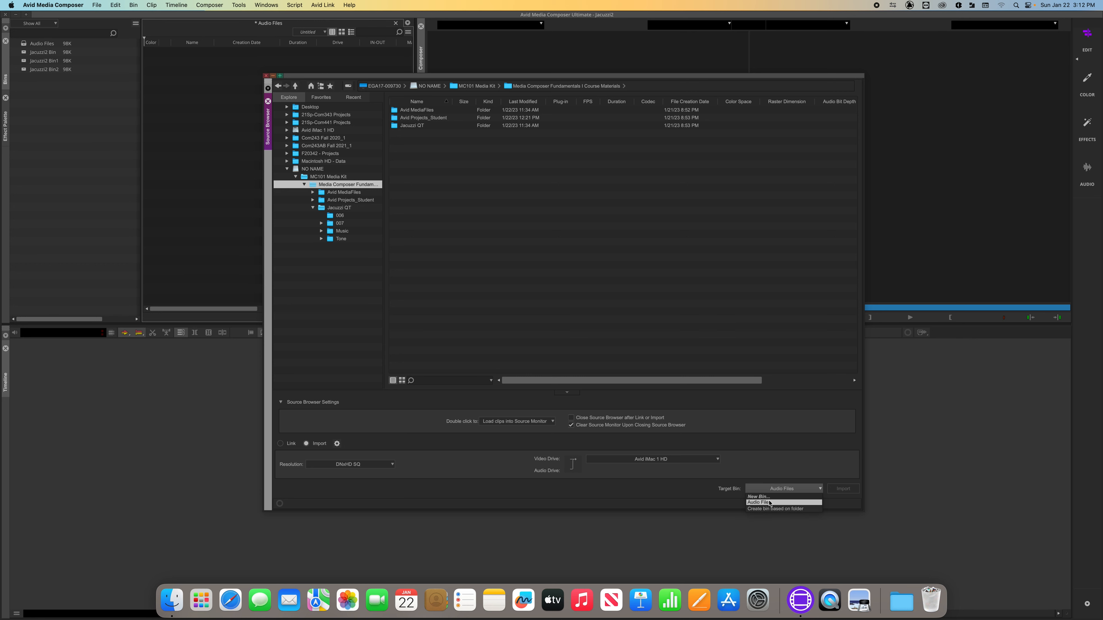
pyautogui.click(731, 505)
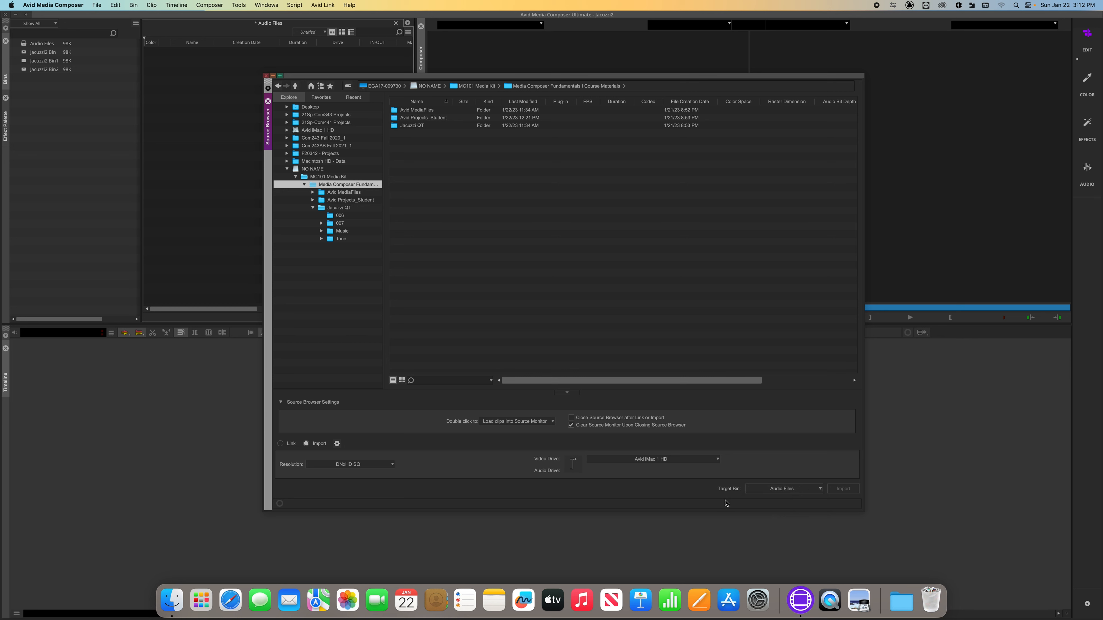
pyautogui.click(791, 493)
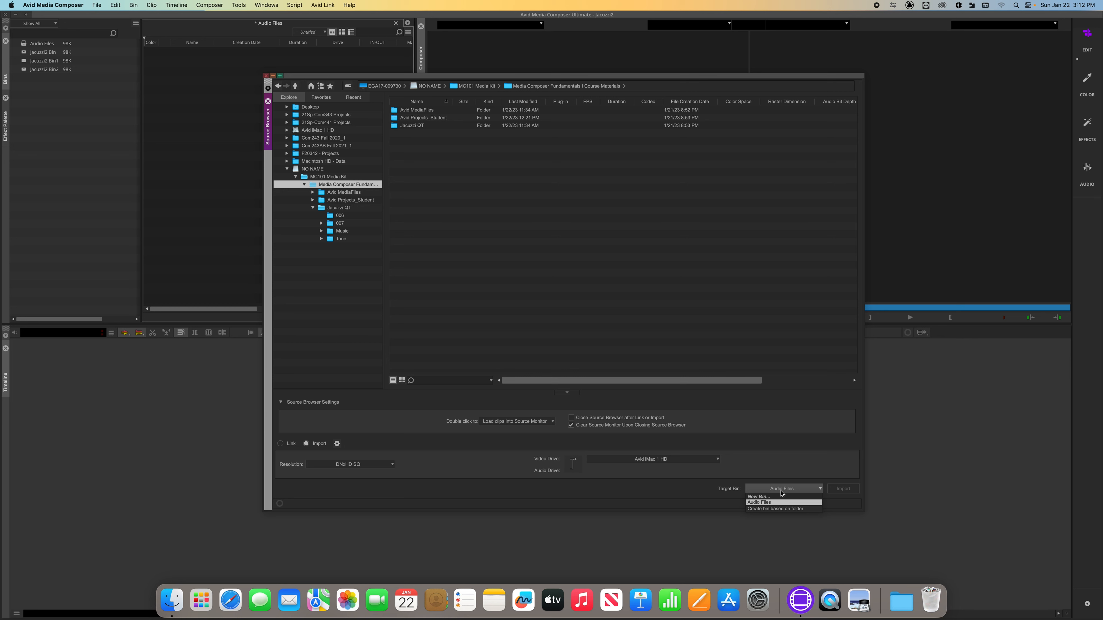
pyautogui.click(765, 503)
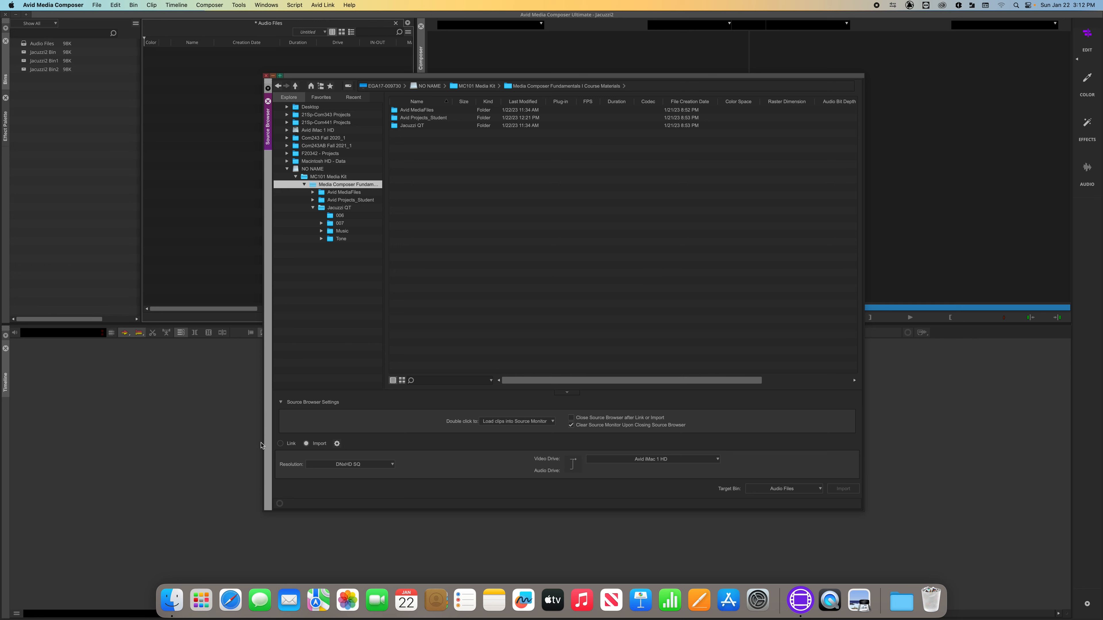
# Step: Compare the Link and Import settings by alternating between the two modes, ending with Link selected
pyautogui.click(281, 444)
pyautogui.click(317, 443)
pyautogui.click(281, 443)
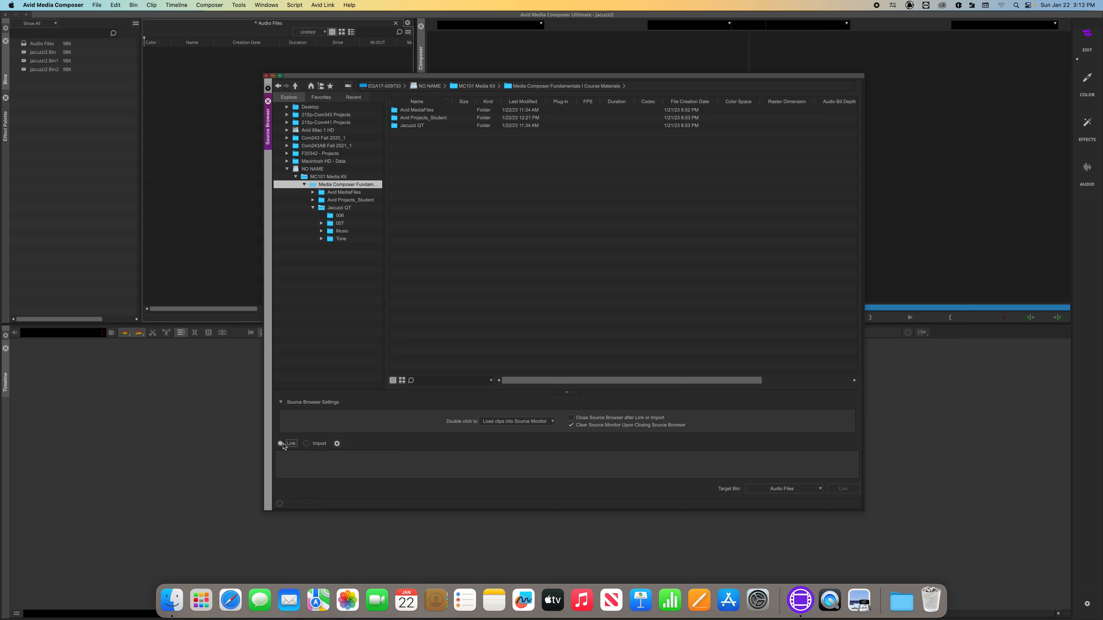
pyautogui.click(307, 445)
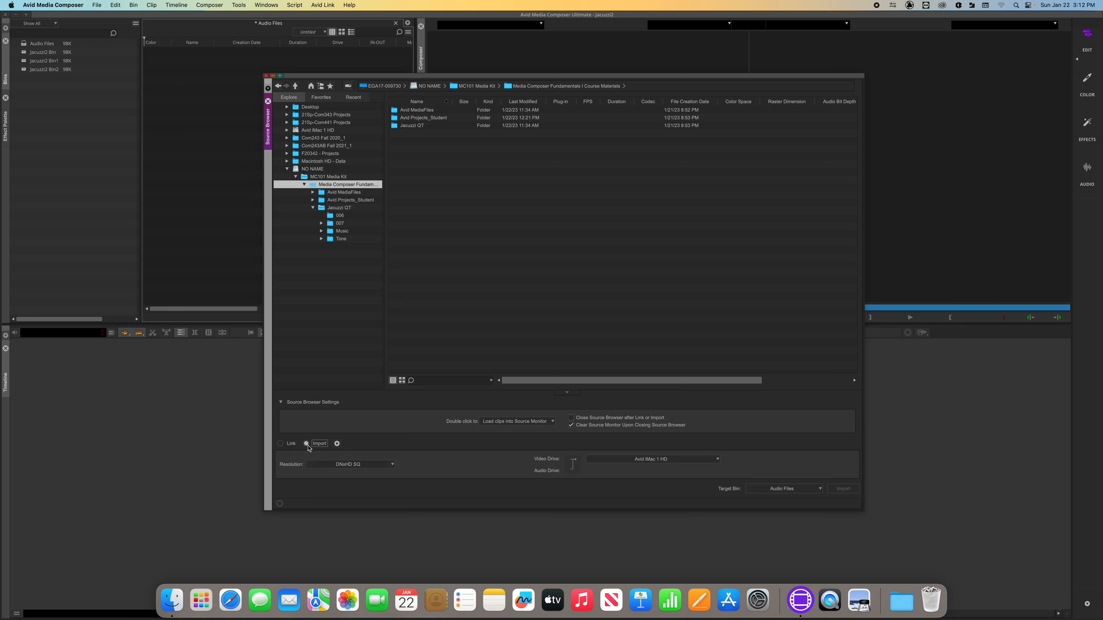
pyautogui.click(287, 445)
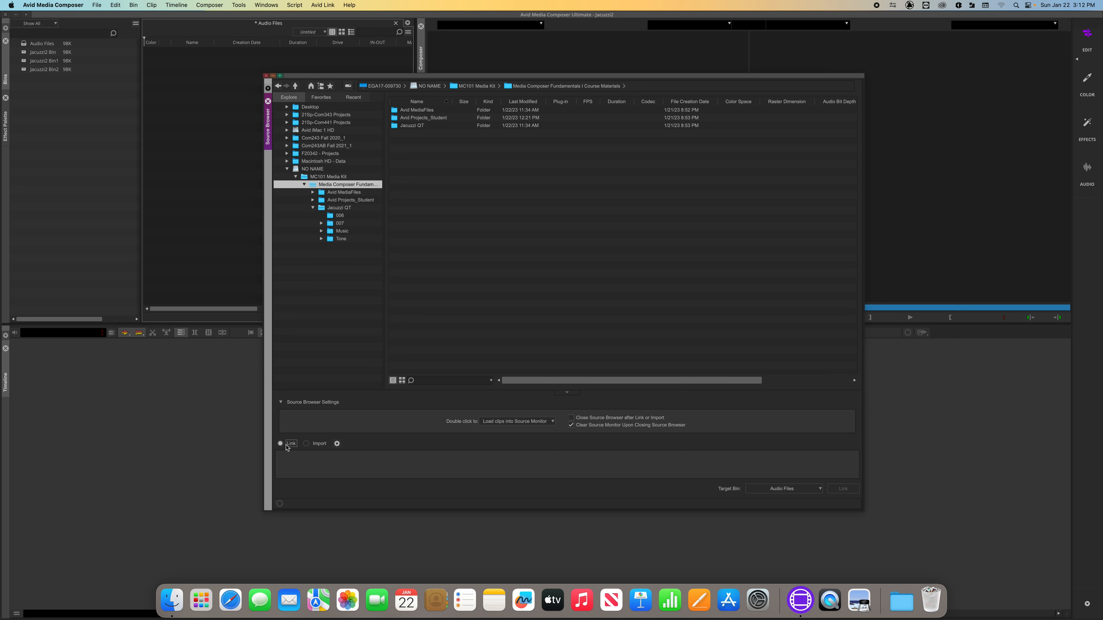
pyautogui.click(321, 446)
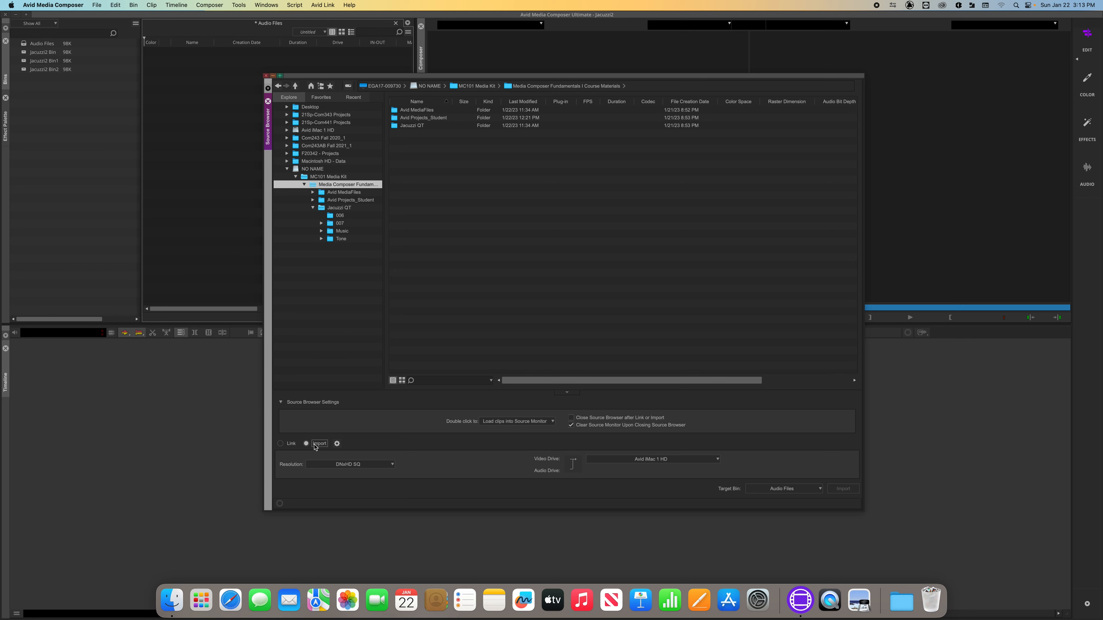
pyautogui.click(306, 444)
pyautogui.click(291, 444)
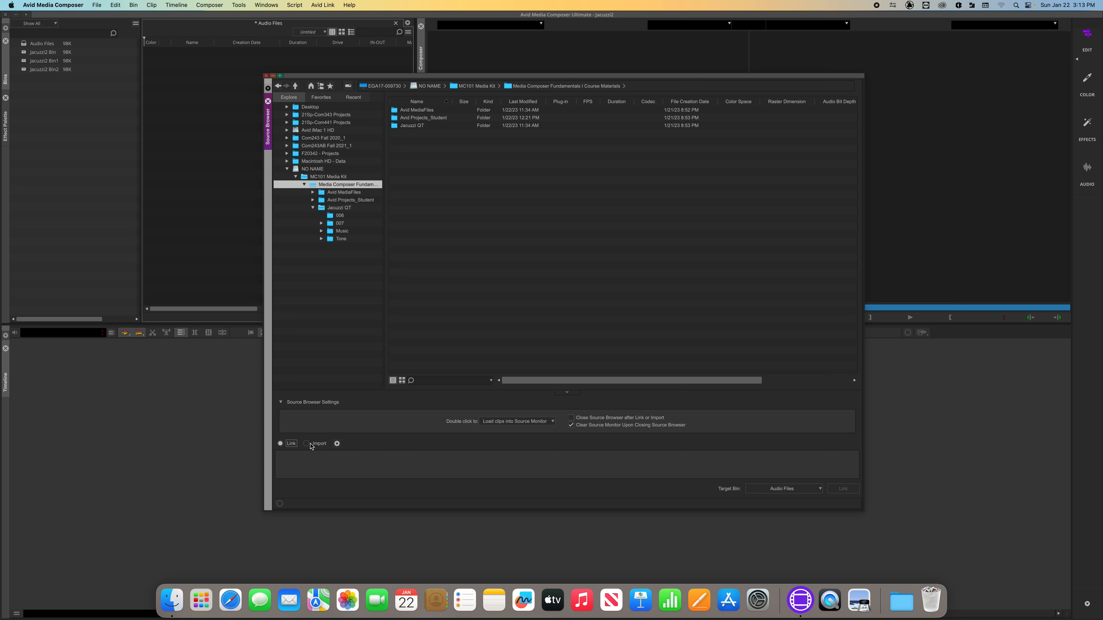
# Step: Close the Source Browser and select Jacuzzi2 Bin in the project's bin list
pyautogui.click(97, 6)
pyautogui.moveTo(174, 127)
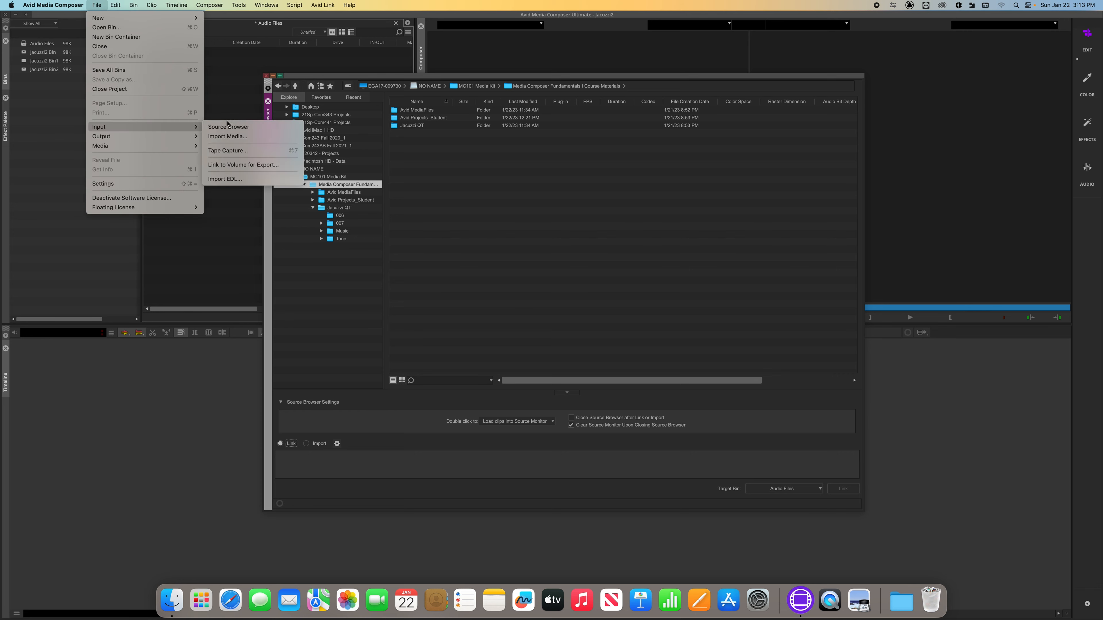
pyautogui.click(260, 142)
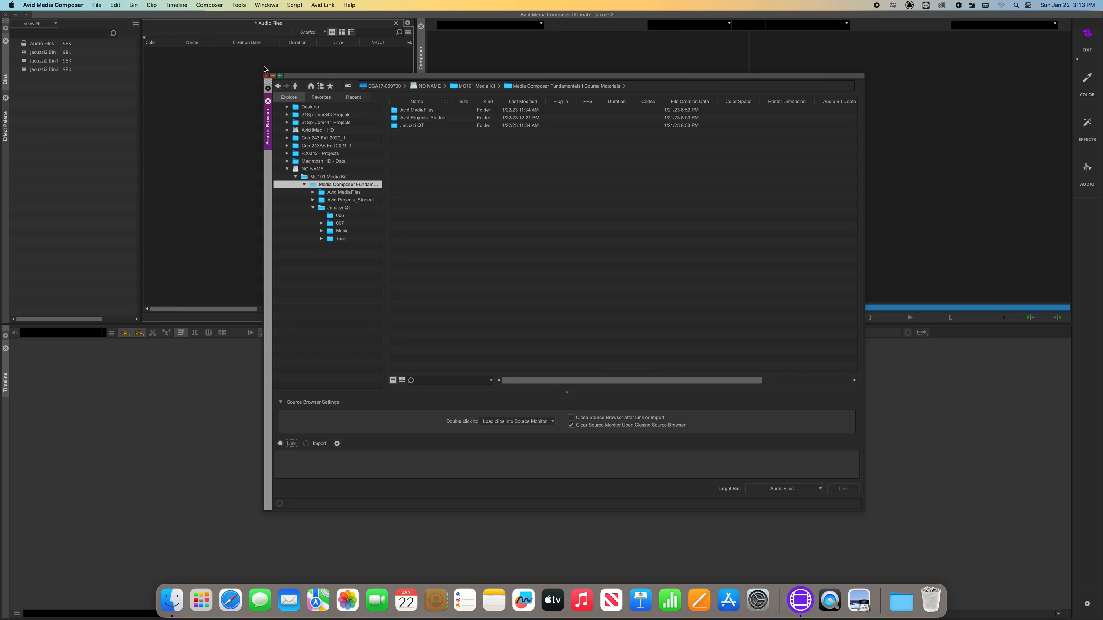
pyautogui.click(264, 76)
pyautogui.click(48, 44)
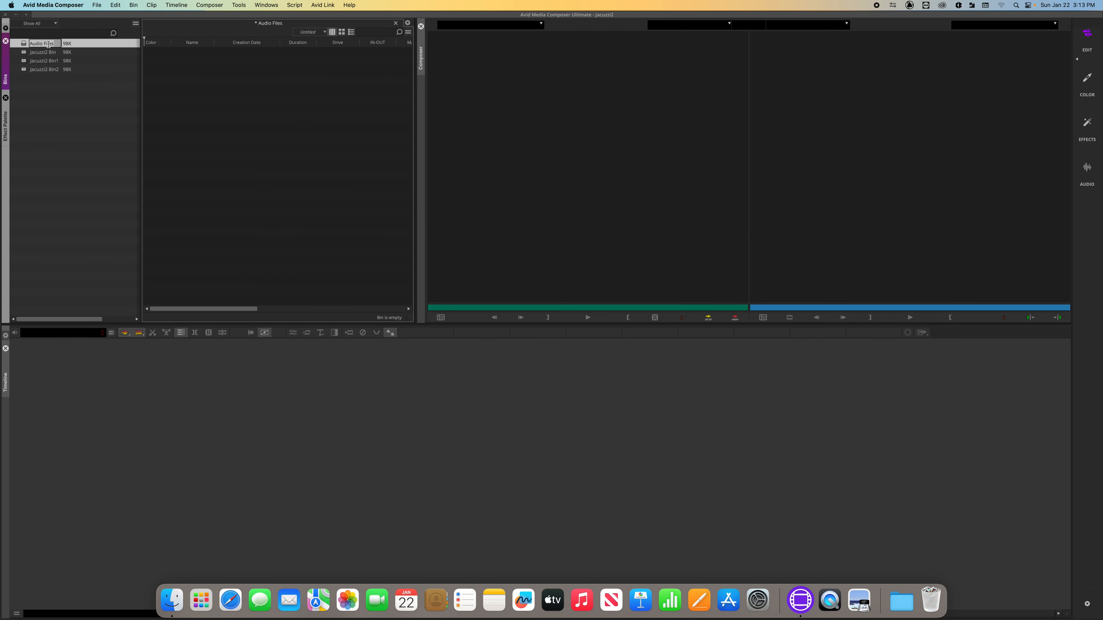
pyautogui.click(29, 55)
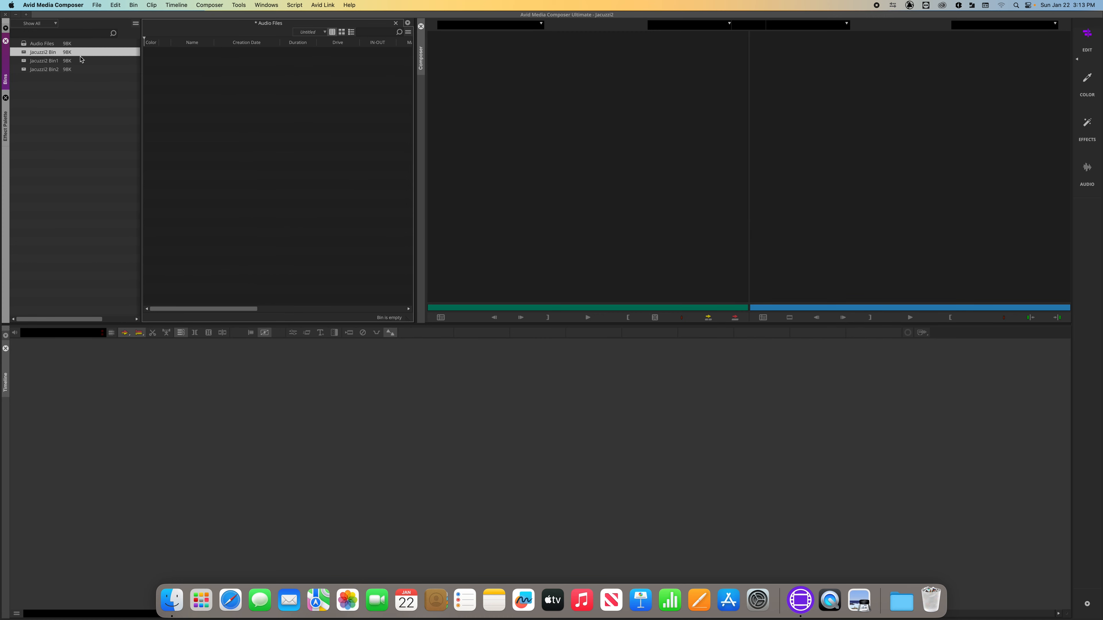
# Step: Open the Source Browser from within the Audio Files bin and close it again
pyautogui.rightClick(233, 82)
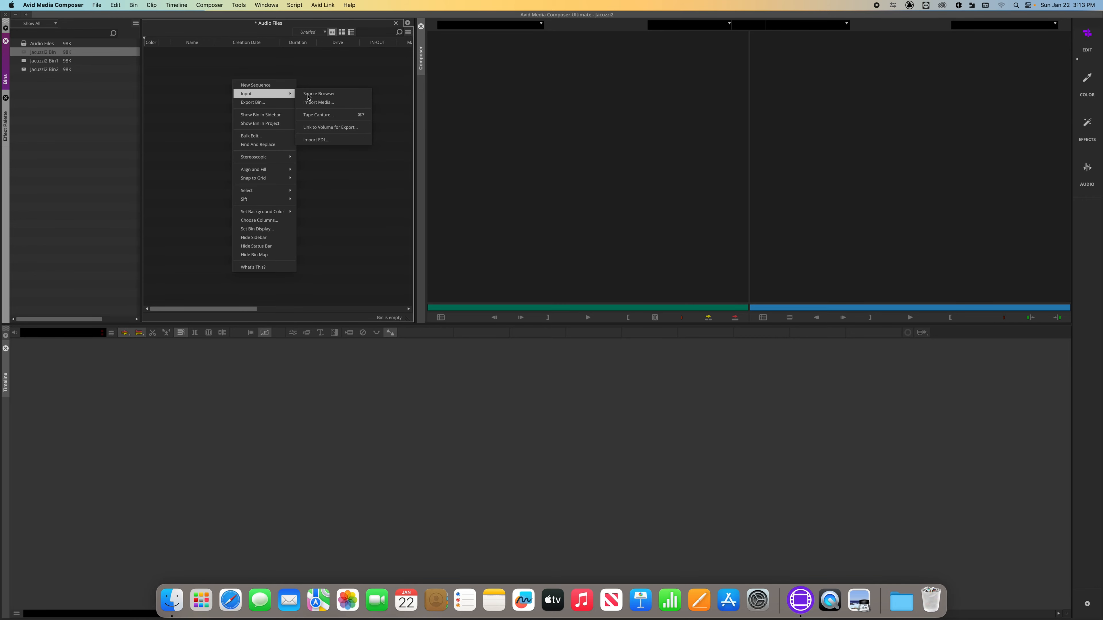
pyautogui.click(321, 96)
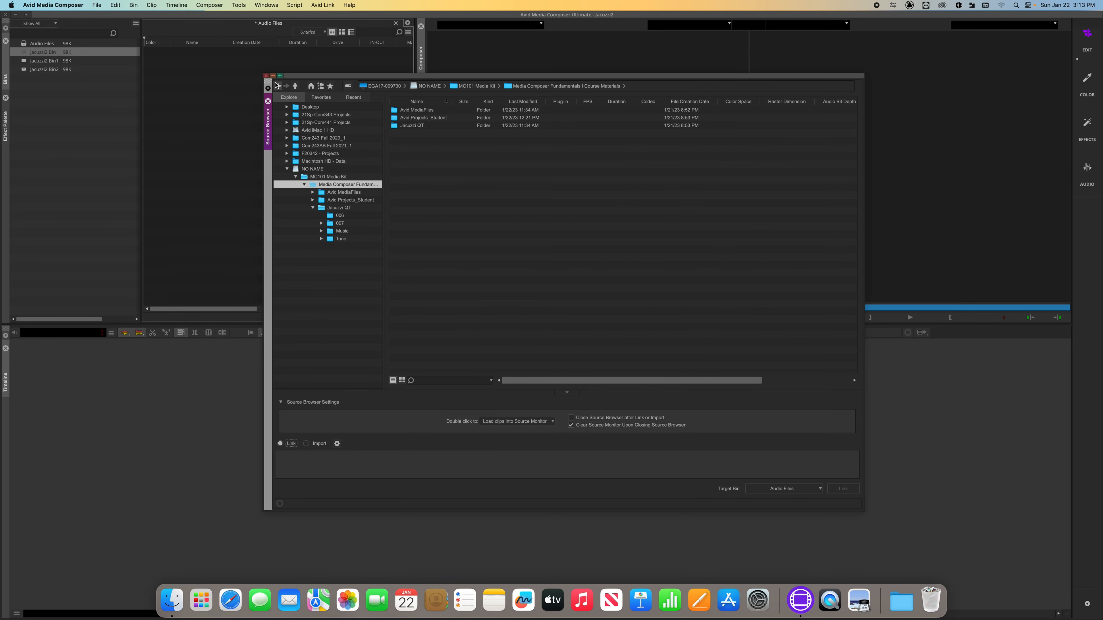
pyautogui.click(265, 75)
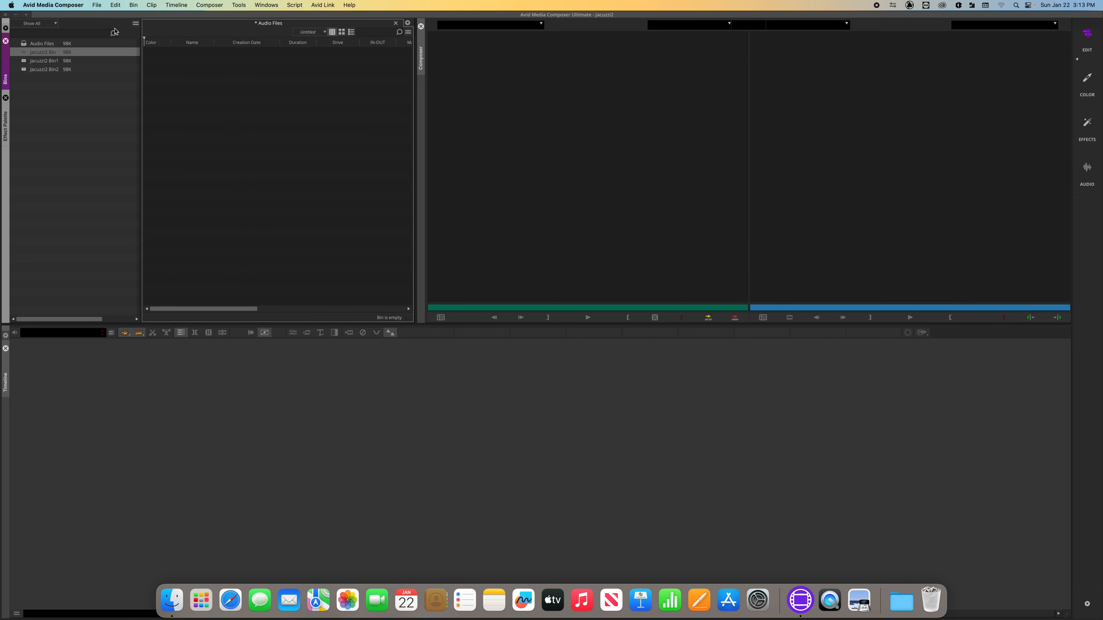
# Step: Try to open the Source Browser through the application's Input commands, and view the commands available inside the Audio Files bin
pyautogui.click(99, 6)
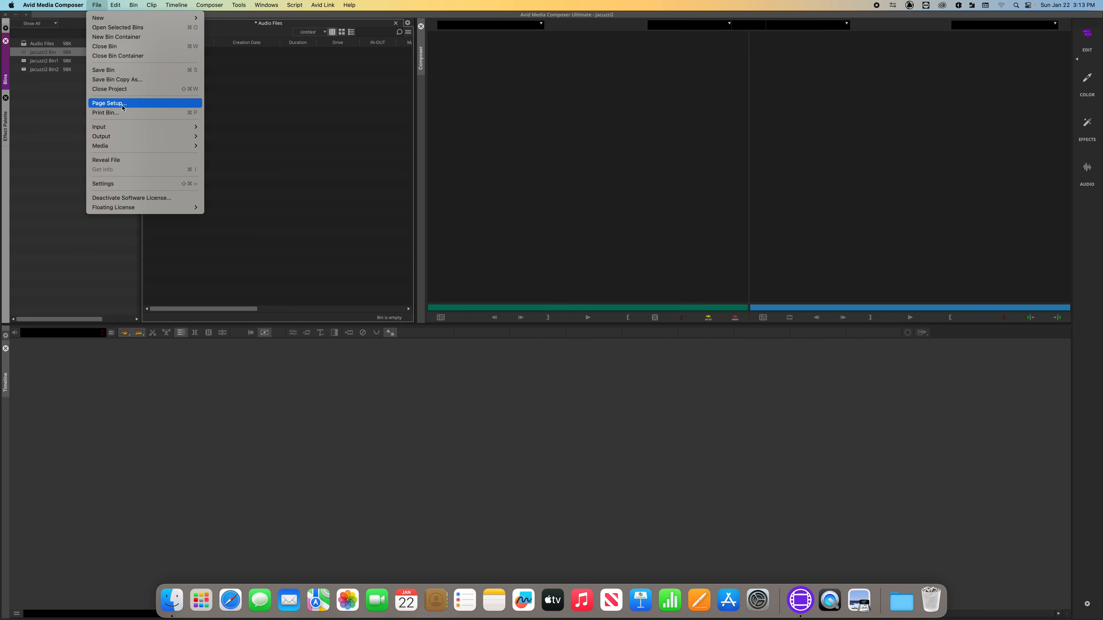
pyautogui.moveTo(191, 127)
pyautogui.click(244, 127)
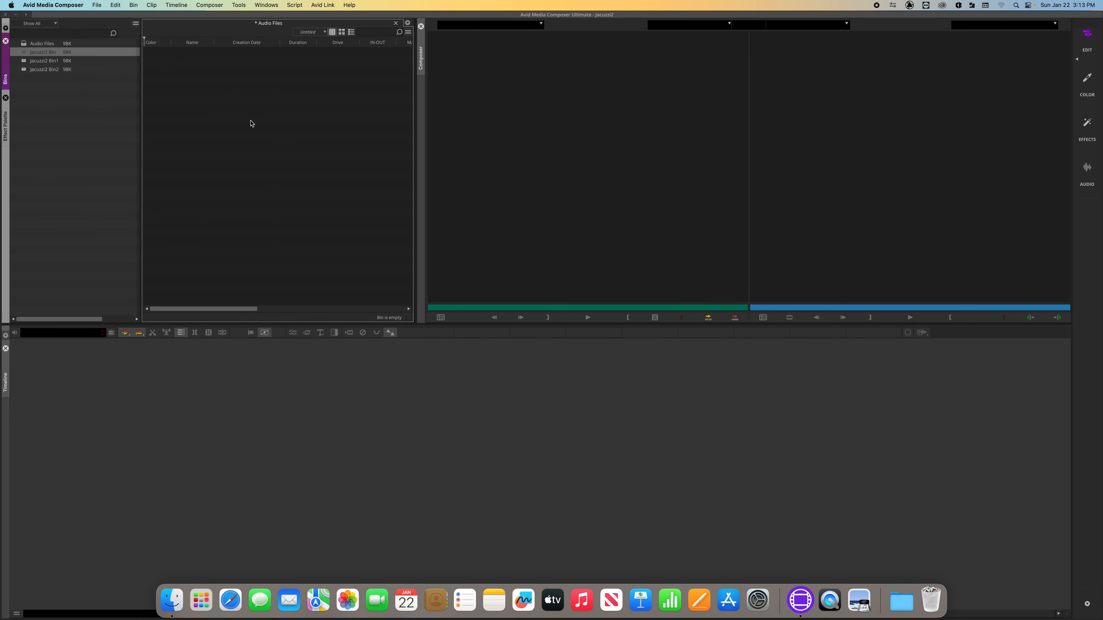
pyautogui.rightClick(252, 122)
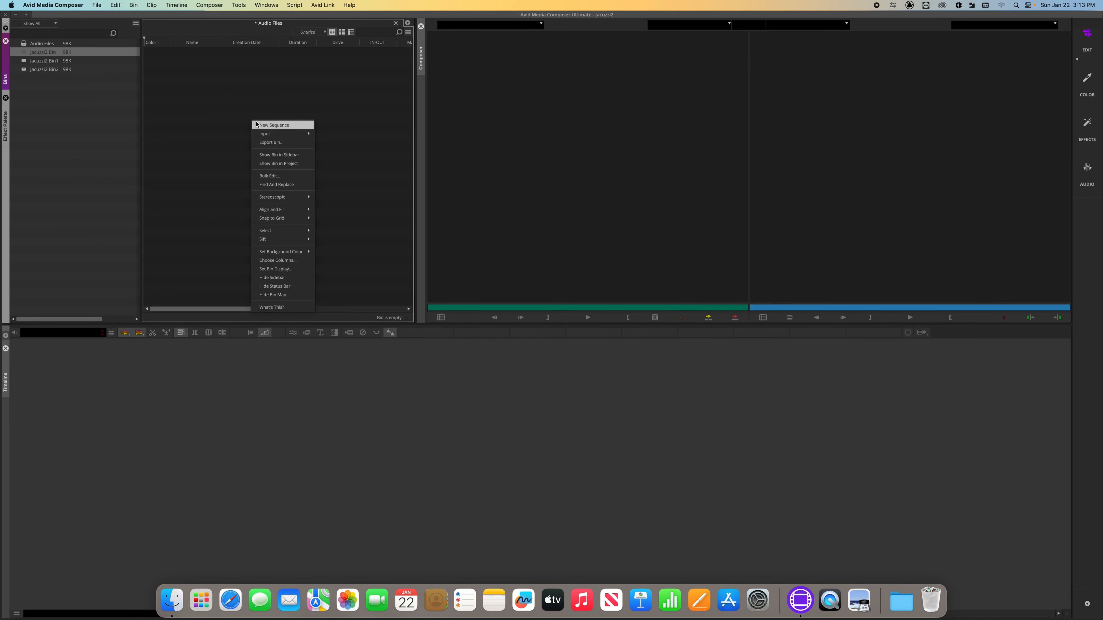
pyautogui.click(335, 108)
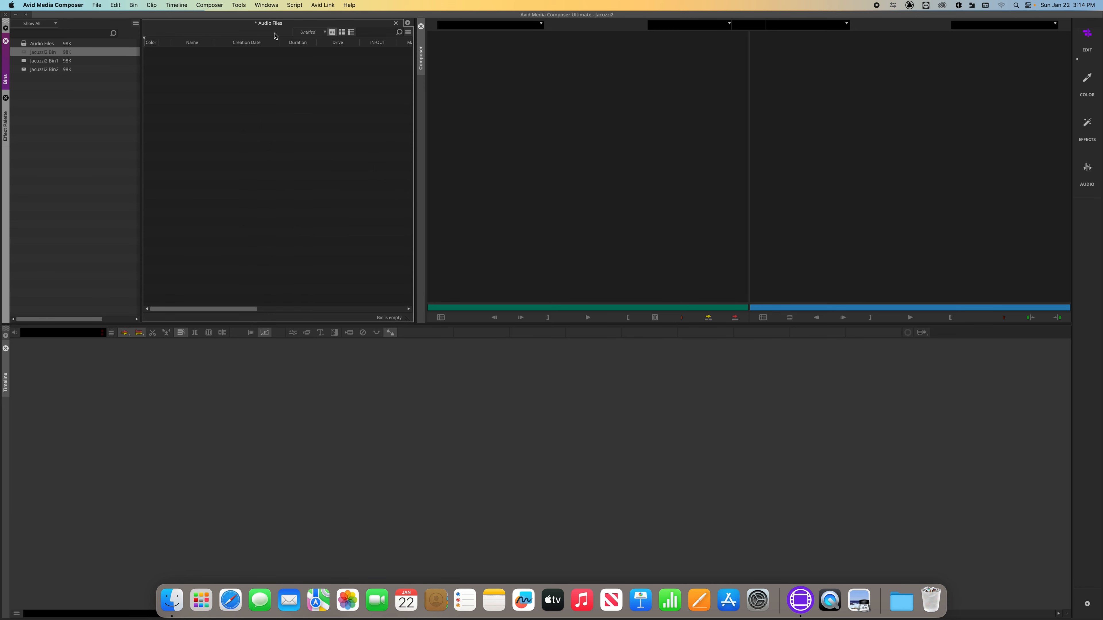
# Step: Open the Source Browser as a tool to show the Media Composer Fundamentals course materials
pyautogui.click(266, 5)
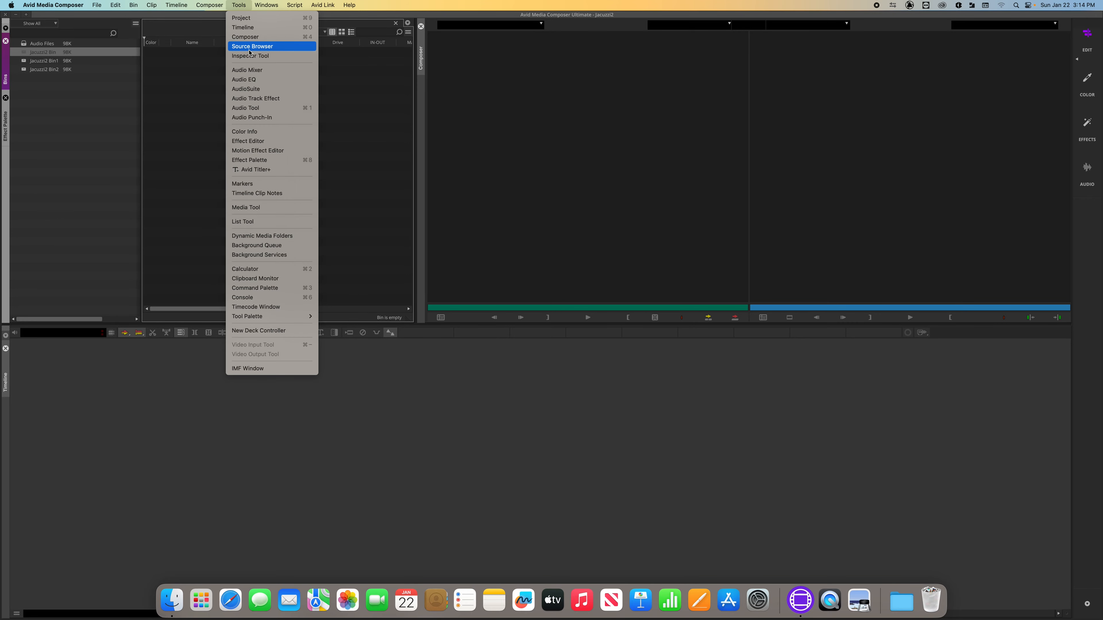
pyautogui.click(251, 47)
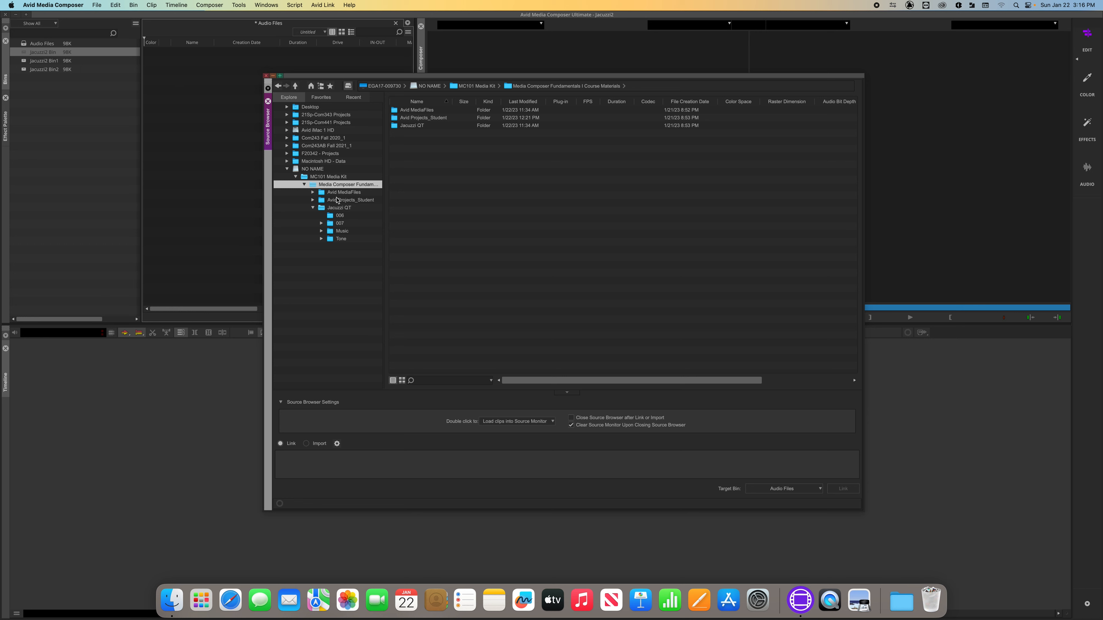
# Step: Open the 006 folder inside Jacuzzi QT and show its clips as thumbnails
pyautogui.click(338, 208)
pyautogui.click(412, 111)
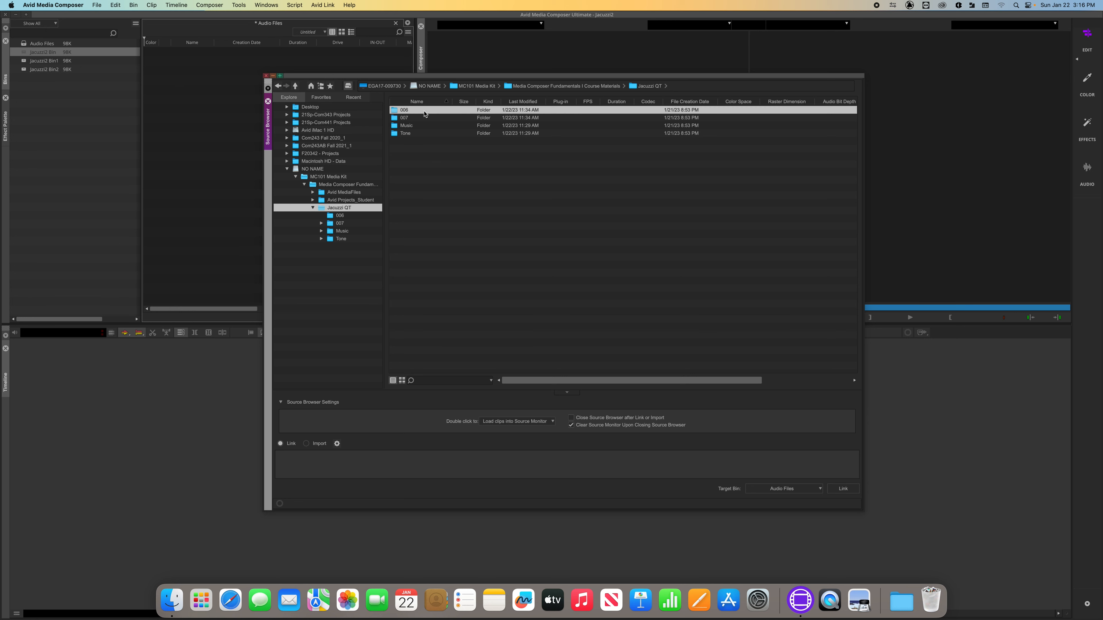
pyautogui.doubleClick(412, 112)
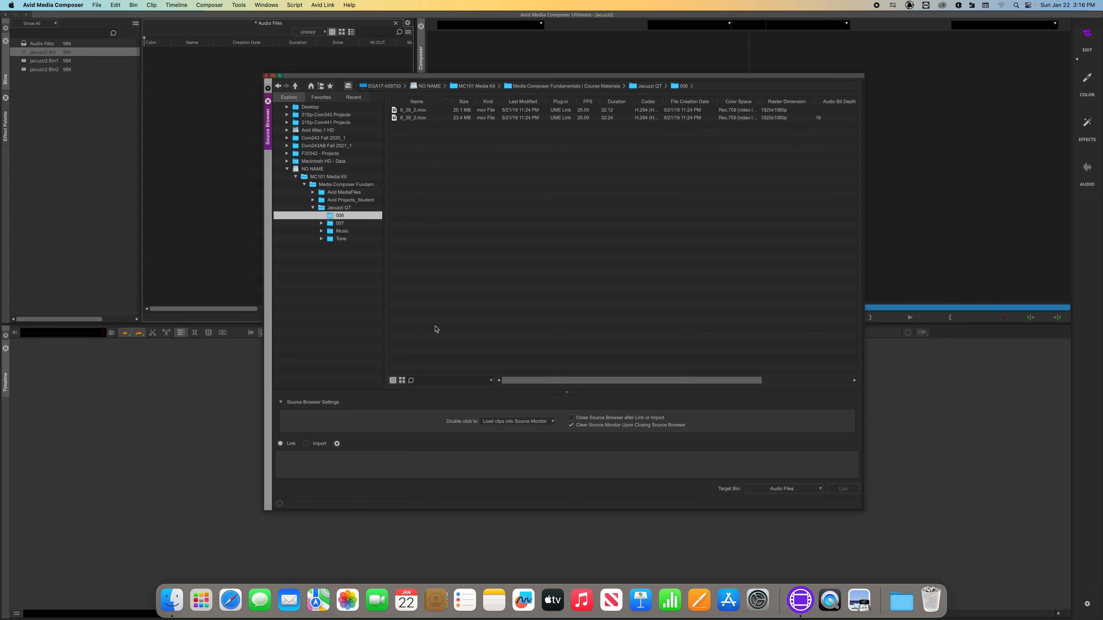
pyautogui.click(402, 381)
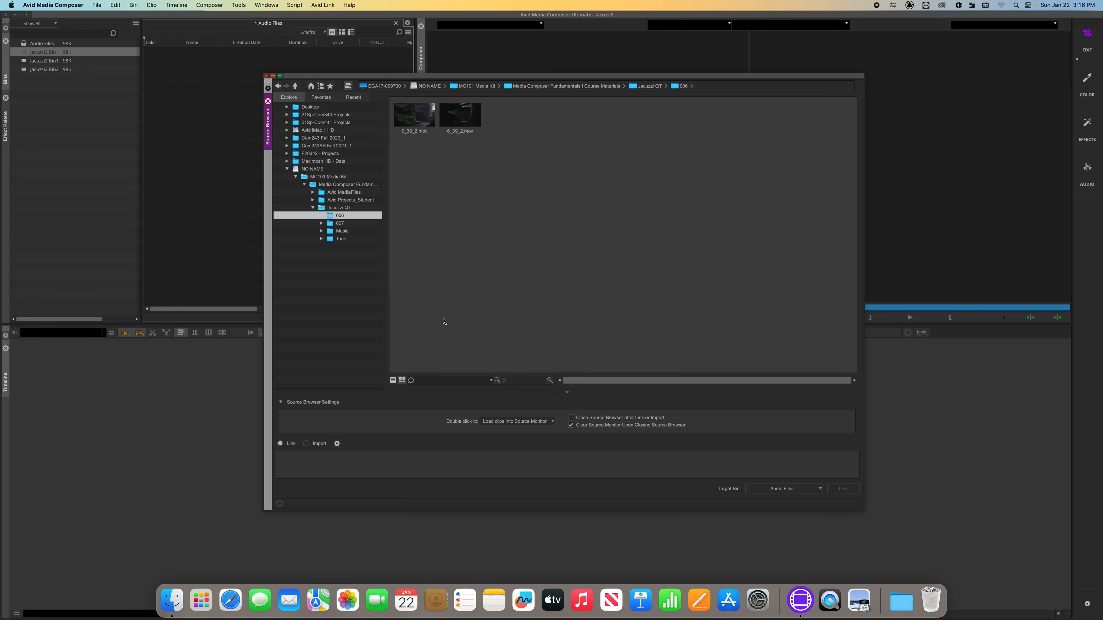
# Step: Enlarge the clip thumbnails in the 006 folder and select 6_38_2.mov
pyautogui.click(427, 127)
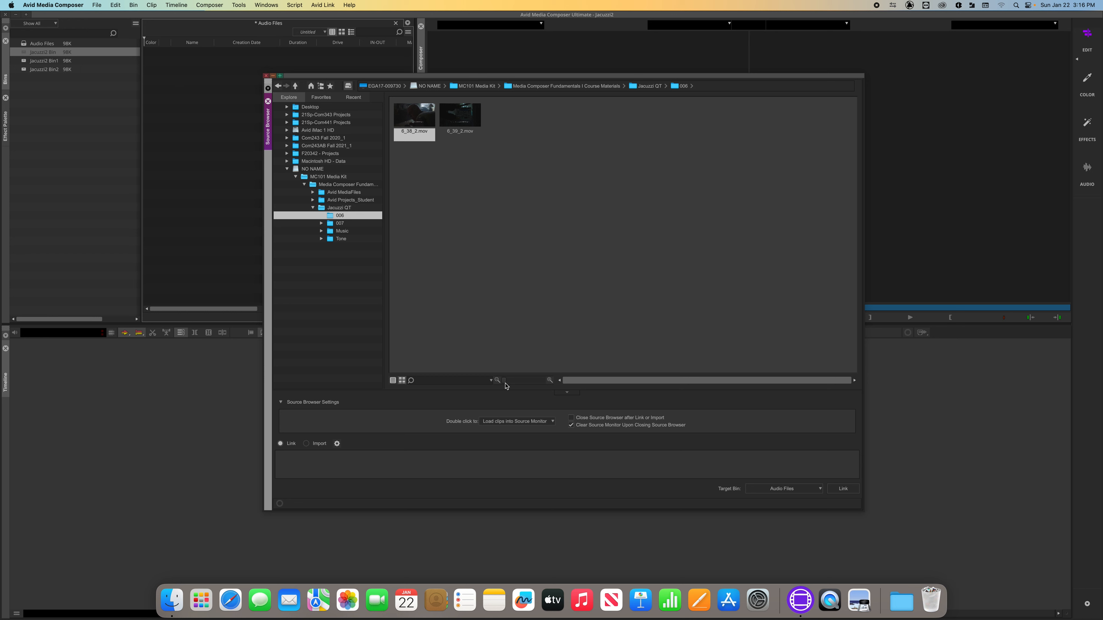
pyautogui.moveTo(504, 381)
pyautogui.mouseDown()
pyautogui.moveTo(552, 383)
pyautogui.moveTo(520, 385)
pyautogui.mouseUp()
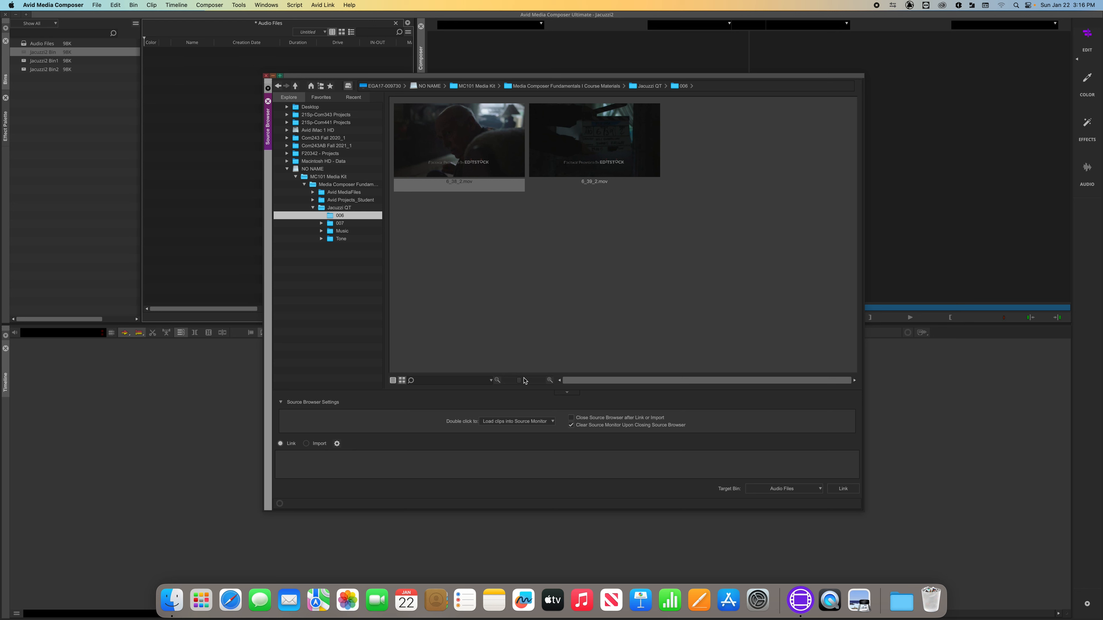
pyautogui.moveTo(520, 380); pyautogui.dragTo(529, 375)
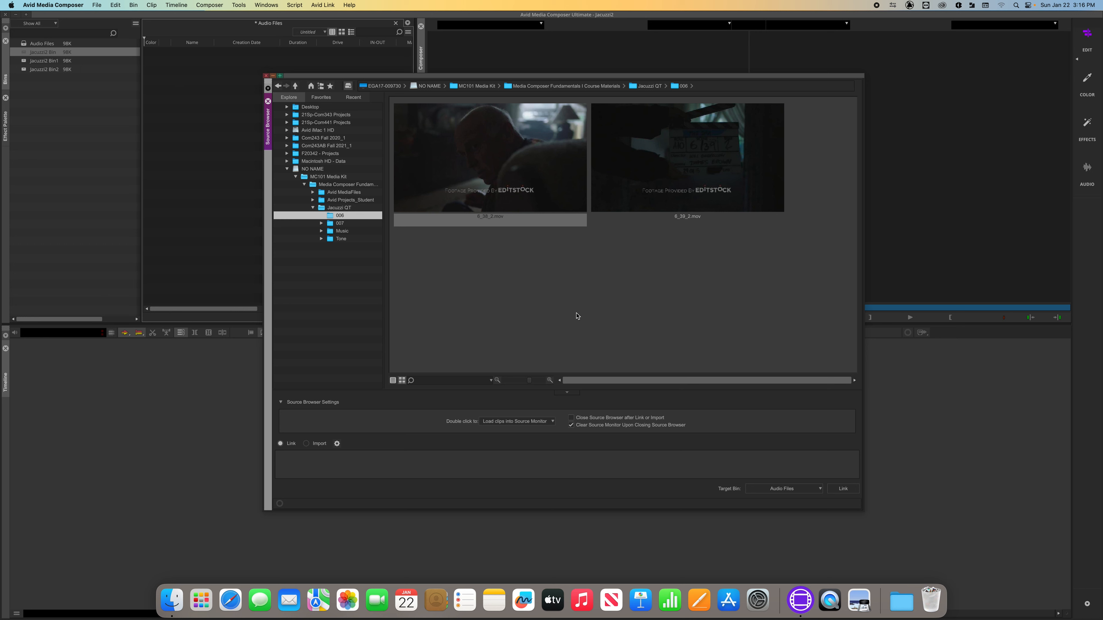
pyautogui.click(410, 172)
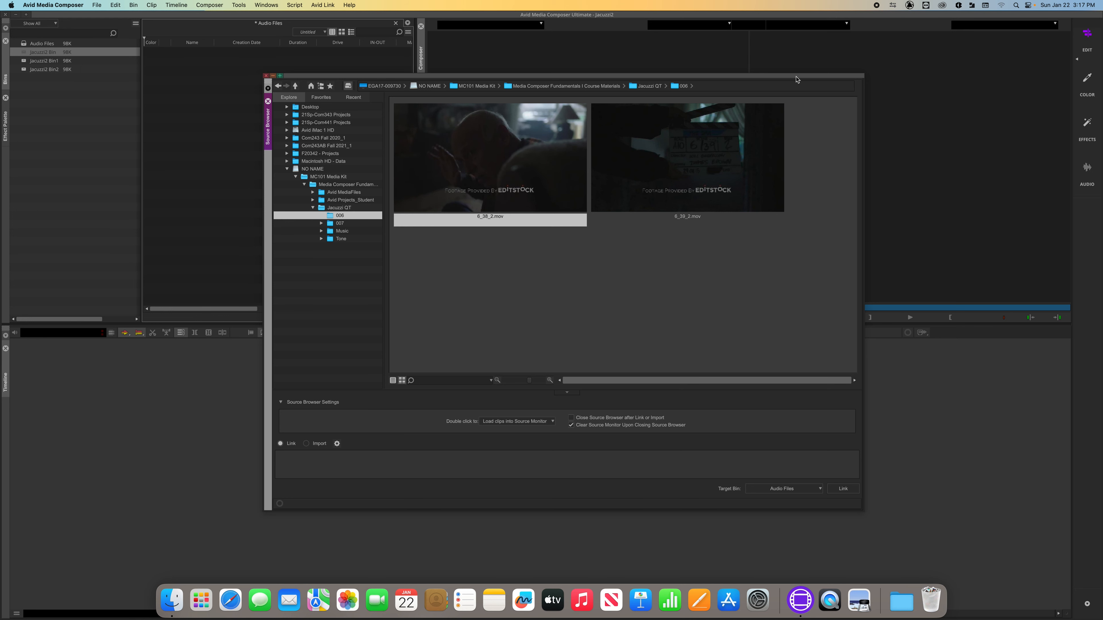
# Step: Load 6_38_2.mov into the Source monitor and move the Source Browser away so the monitor is uncovered
pyautogui.moveTo(796, 79); pyautogui.dragTo(719, 177)
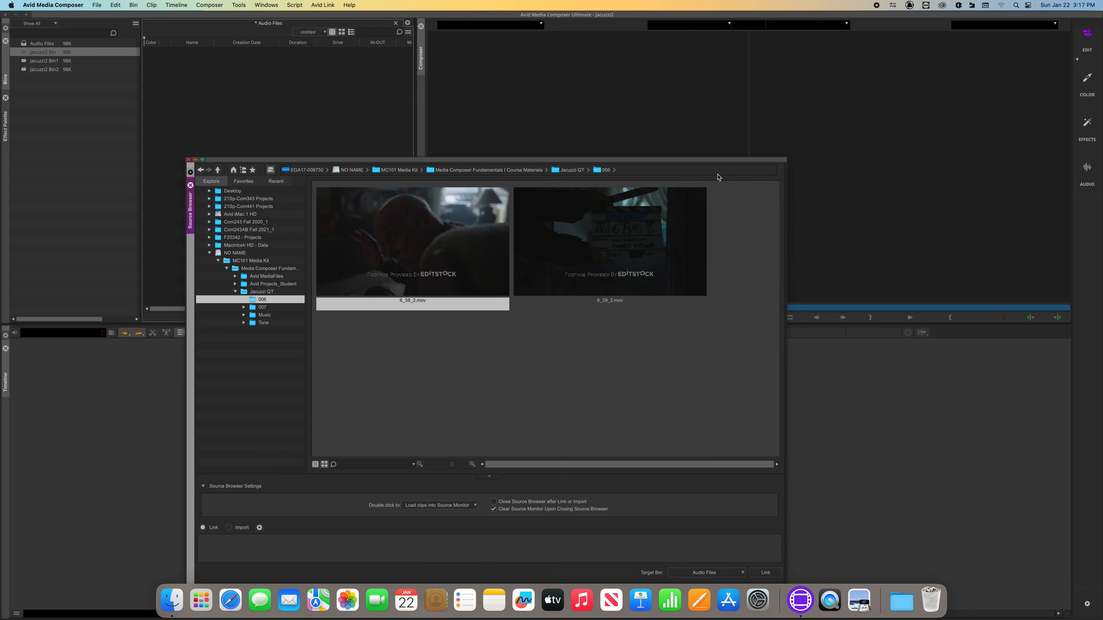
pyautogui.doubleClick(386, 243)
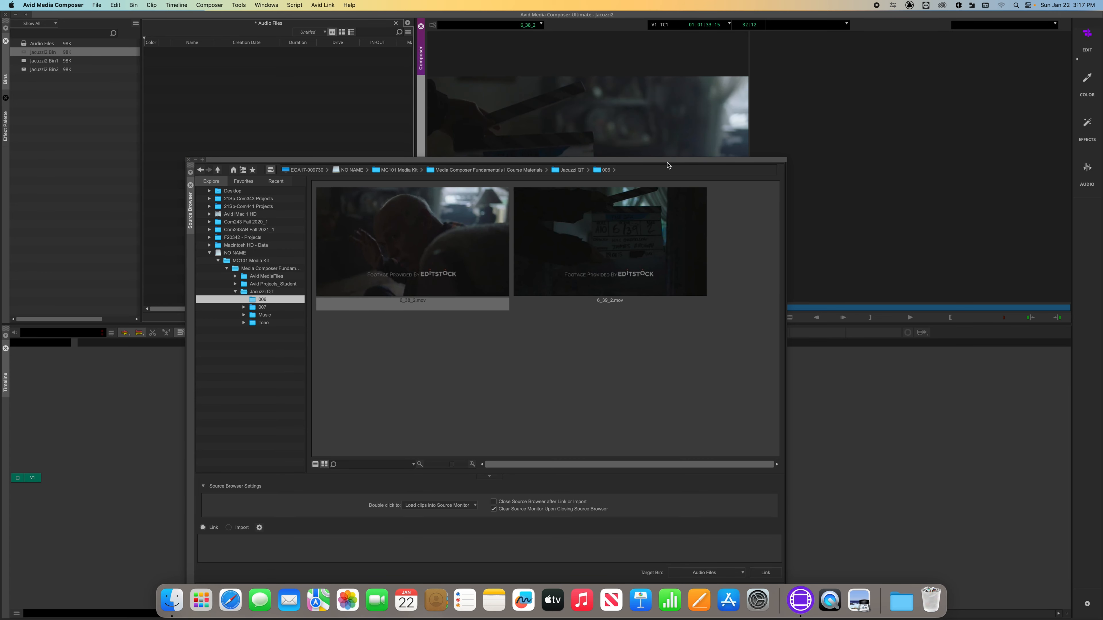
pyautogui.moveTo(782, 163); pyautogui.dragTo(530, 317)
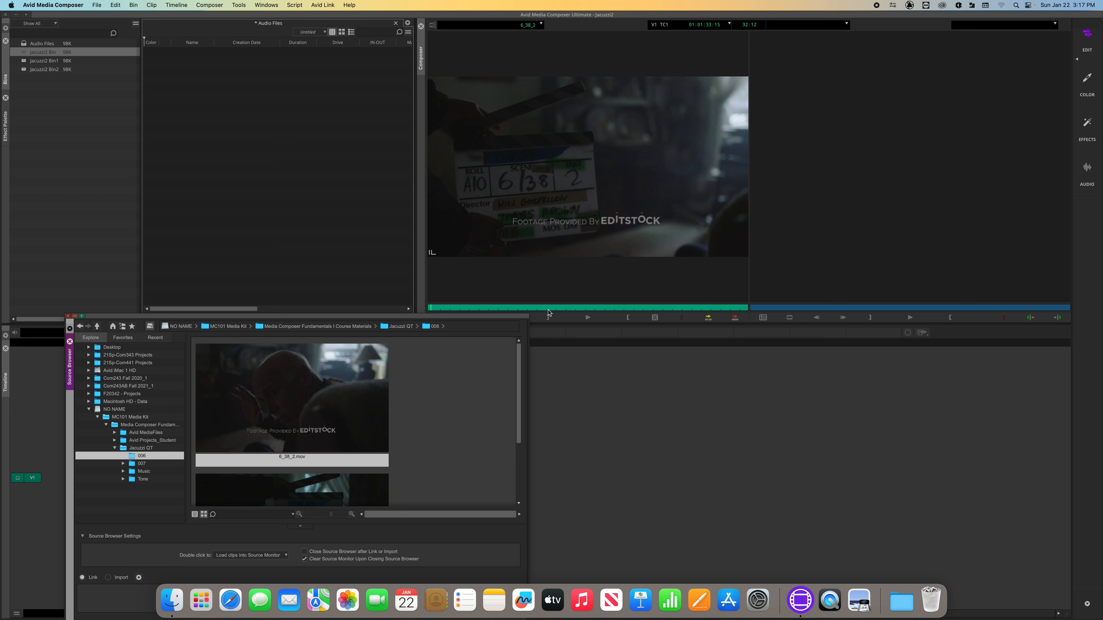
# Step: Load 6_39_2.mov from the Source Browser into the Source monitor and preview its playback
pyautogui.scroll(-3, 418, 439)
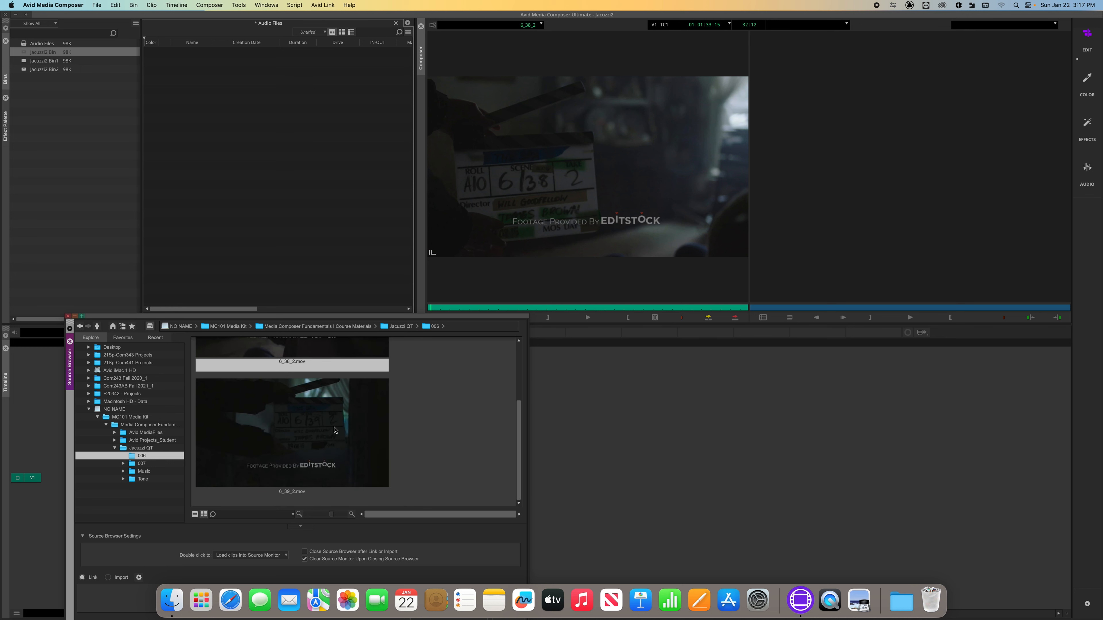
pyautogui.click(341, 438)
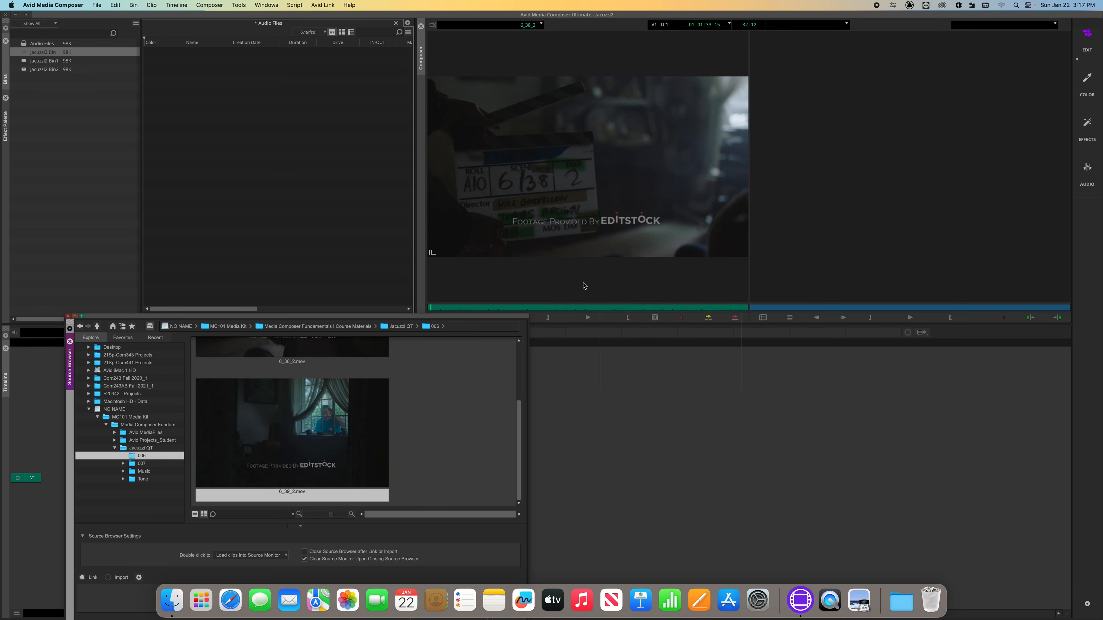
pyautogui.moveTo(583, 283); pyautogui.dragTo(592, 185)
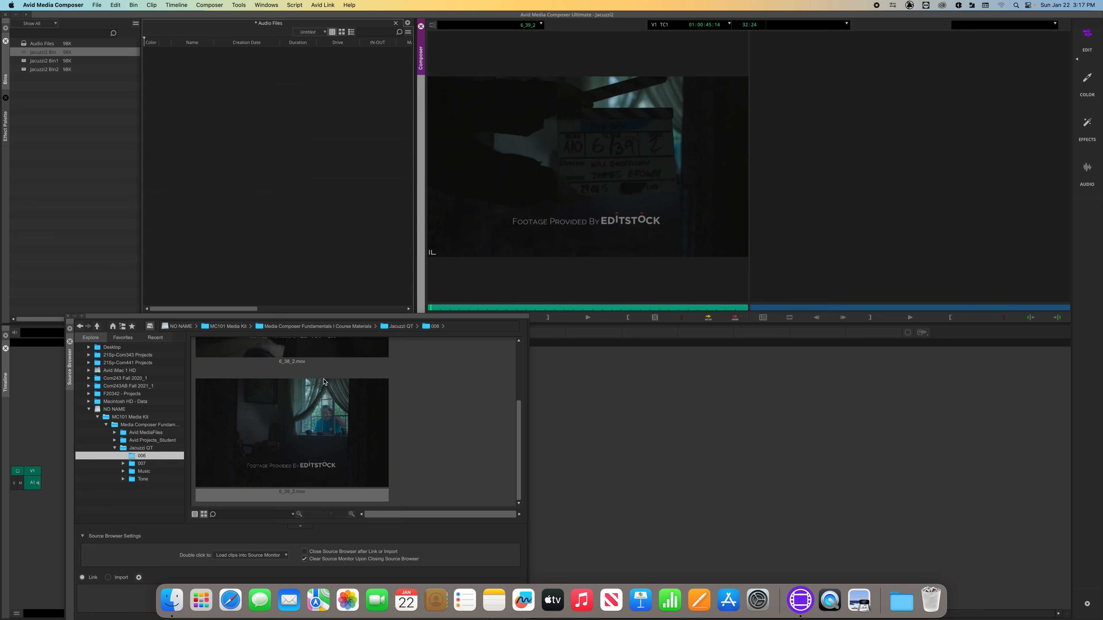
pyautogui.click(584, 318)
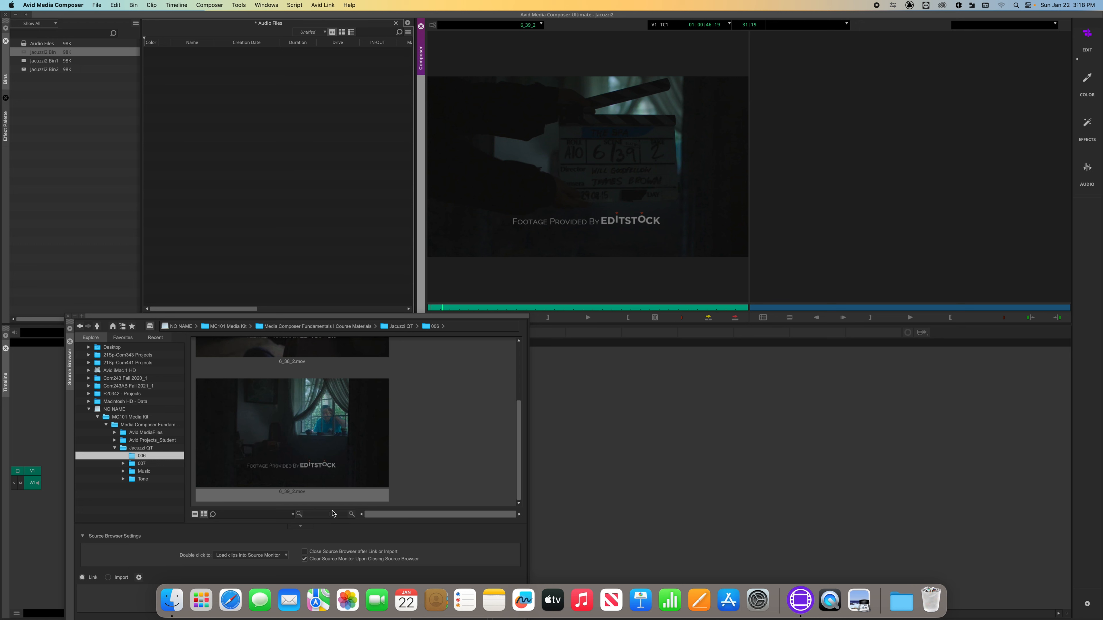
# Step: Reduce the thumbnail size in the Source Browser, select both clips together and clear the selection
pyautogui.moveTo(332, 515); pyautogui.dragTo(312, 518)
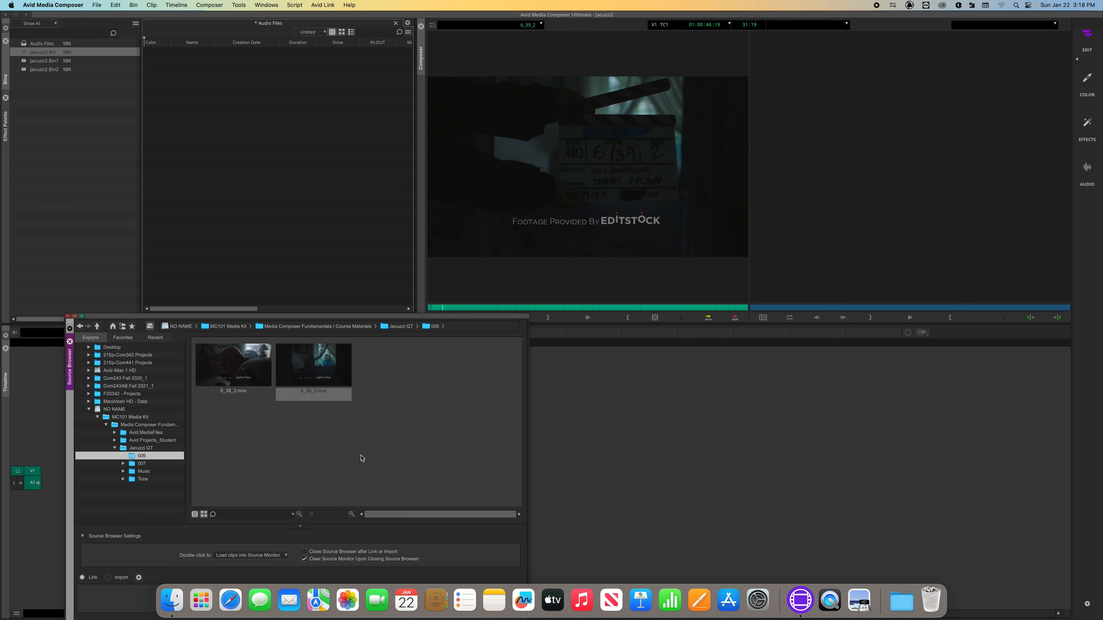
pyautogui.moveTo(224, 420); pyautogui.dragTo(376, 345)
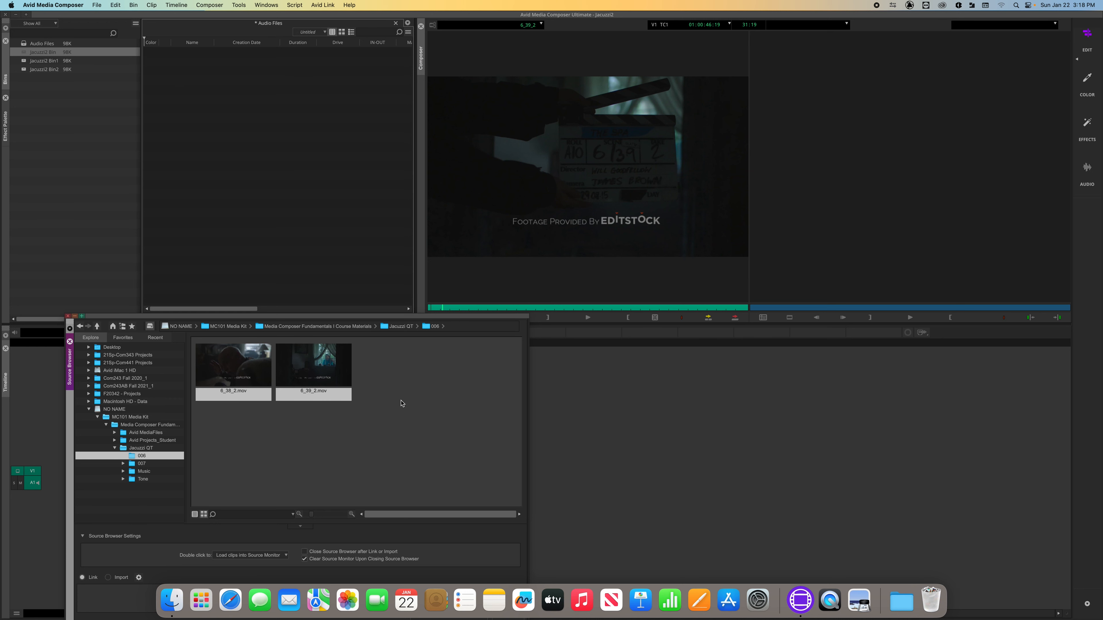
pyautogui.click(400, 402)
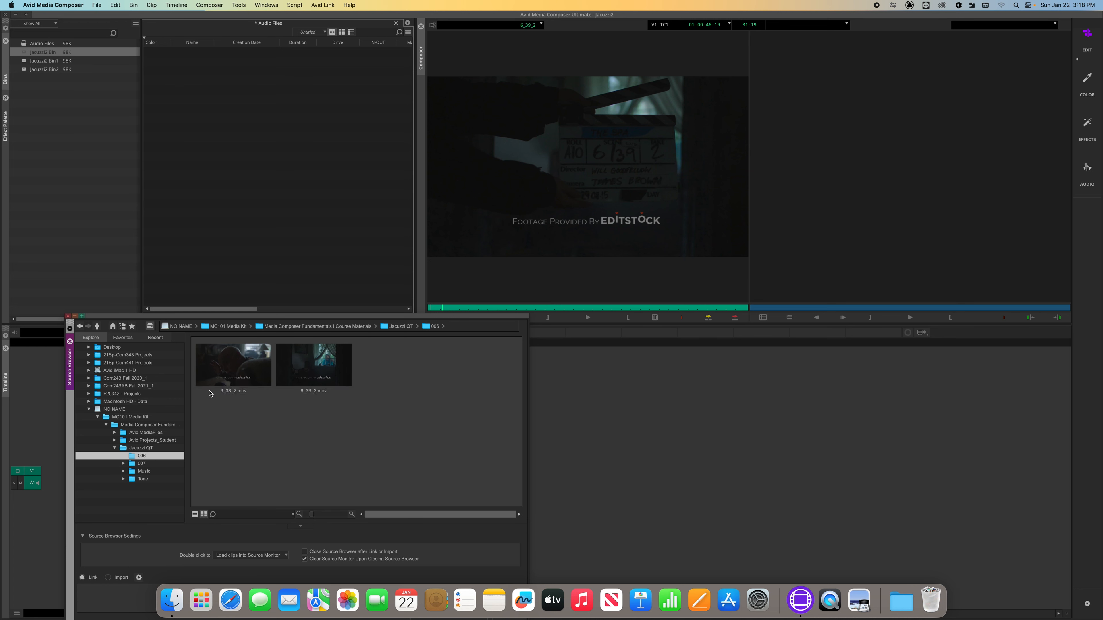
# Step: Load 6_39_2.mov into the Source monitor again, and replace it with 6_38_2.mov
pyautogui.click(234, 365)
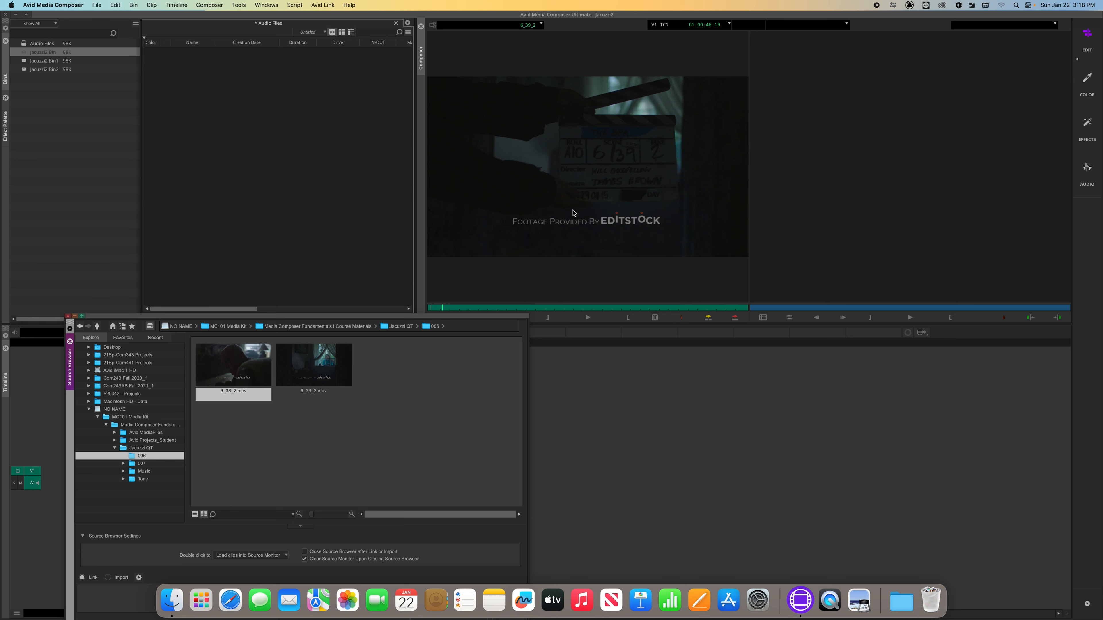
pyautogui.doubleClick(314, 354)
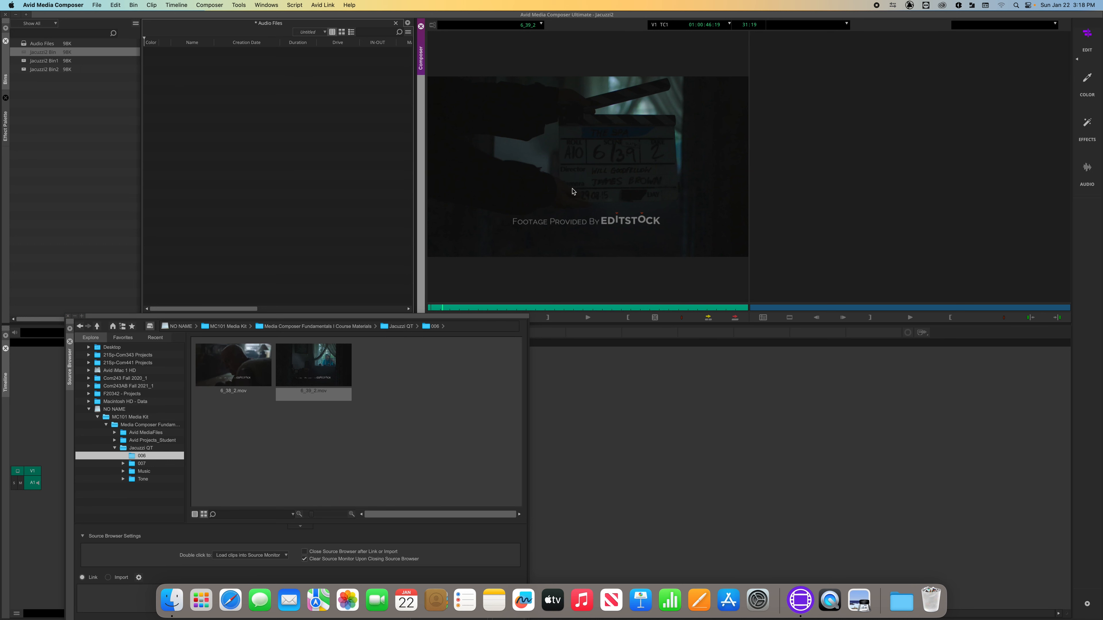
pyautogui.click(234, 364)
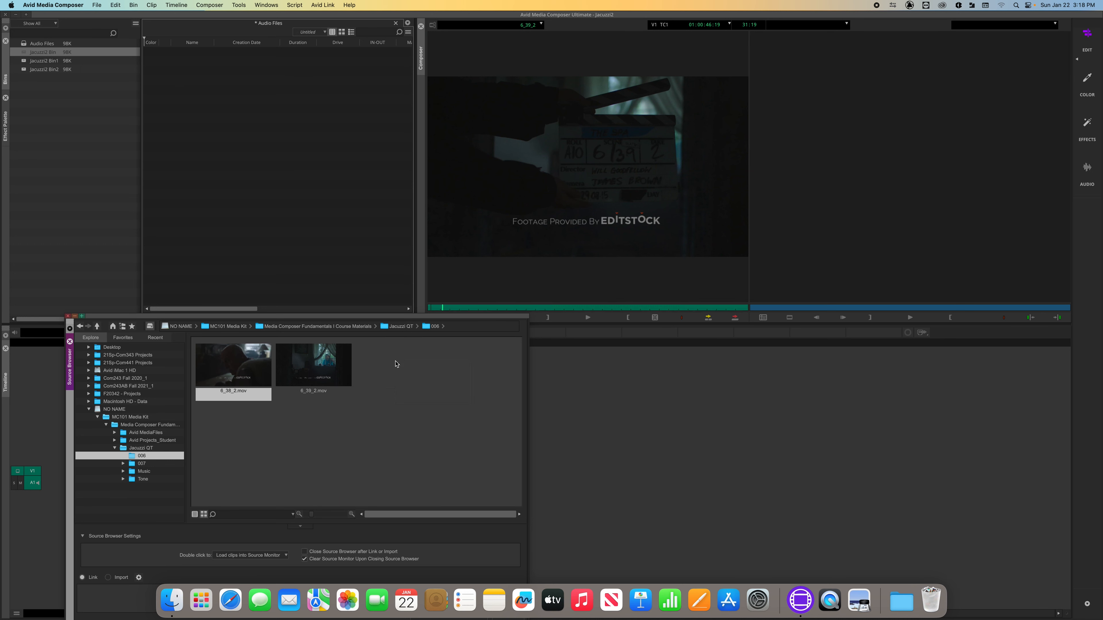
pyautogui.moveTo(396, 362); pyautogui.dragTo(559, 158)
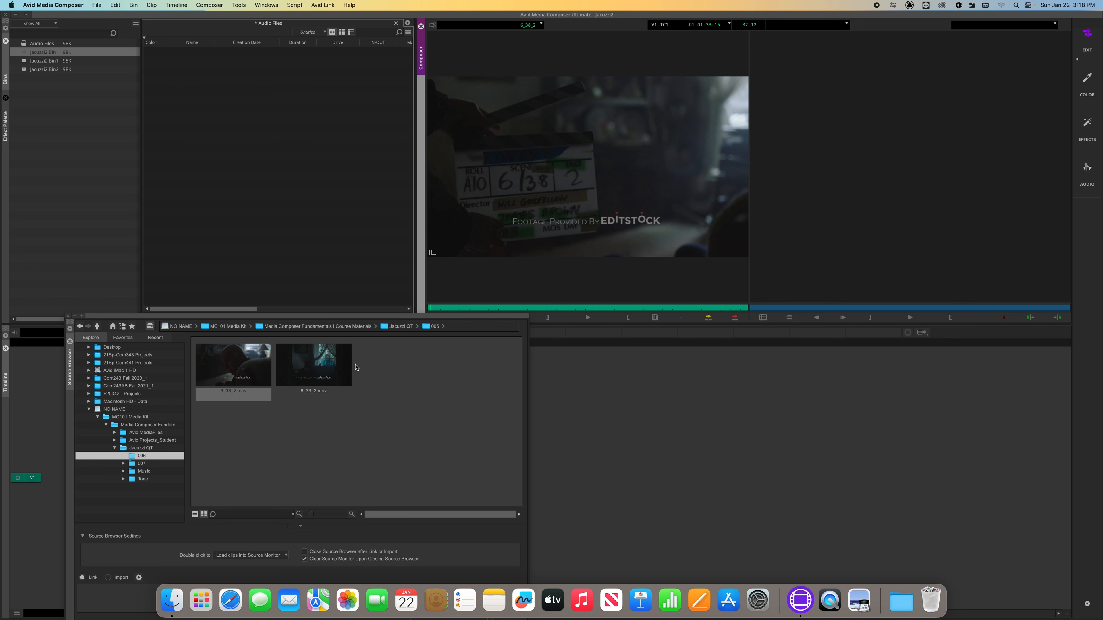
# Step: Select both clips and clear the selection, and move the Source Browser so that its Target Bin setting is fully accessible
pyautogui.moveTo(252, 416); pyautogui.dragTo(365, 349)
pyautogui.click(322, 460)
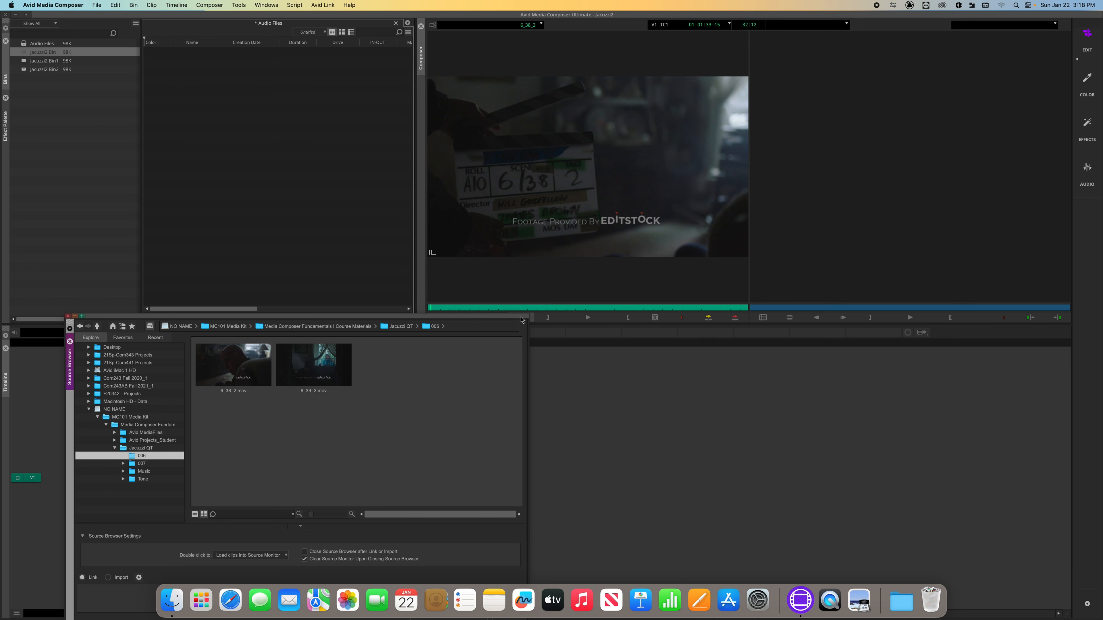
pyautogui.moveTo(525, 317); pyautogui.dragTo(796, 105)
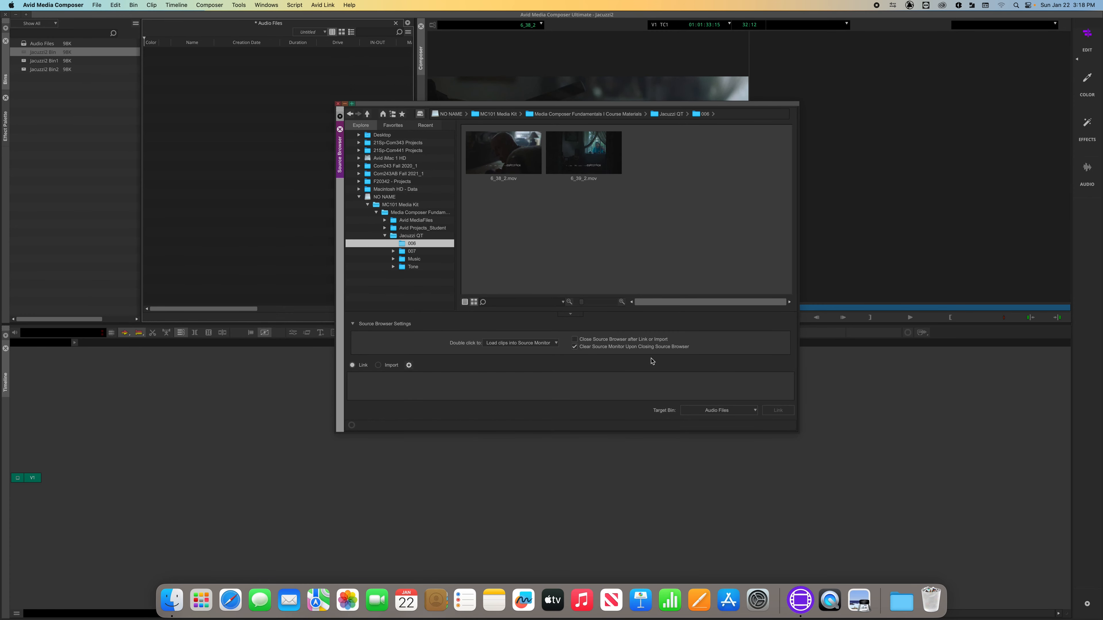
# Step: Try New Bin as the Source Browser's target bin, and set the target back to Audio Files
pyautogui.click(697, 411)
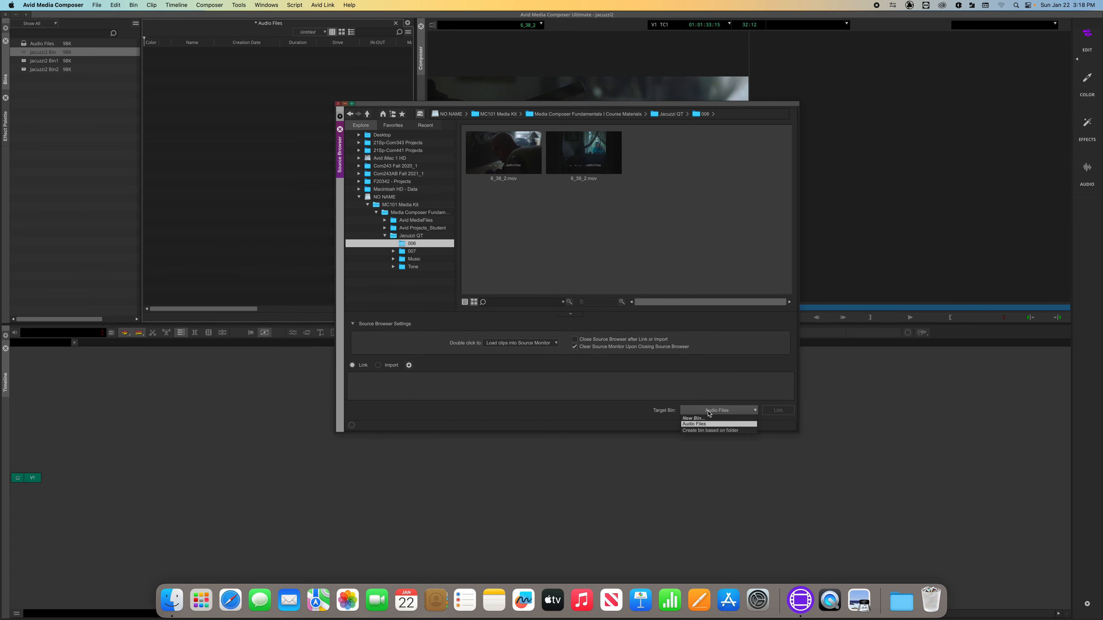
pyautogui.click(693, 425)
pyautogui.click(703, 413)
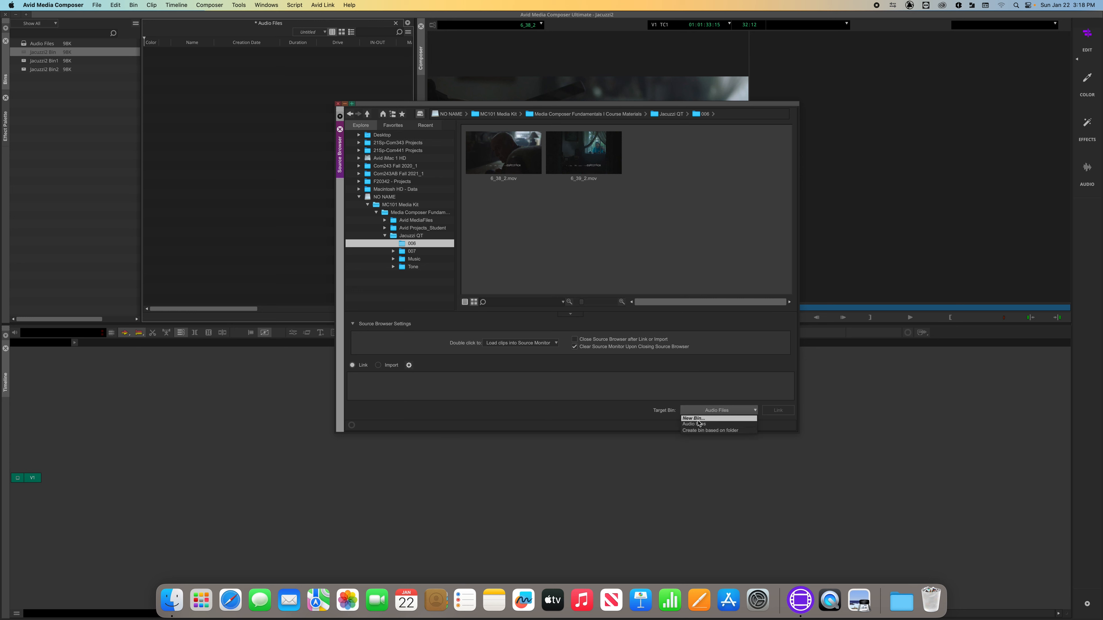
pyautogui.click(697, 420)
pyautogui.click(707, 413)
pyautogui.click(696, 418)
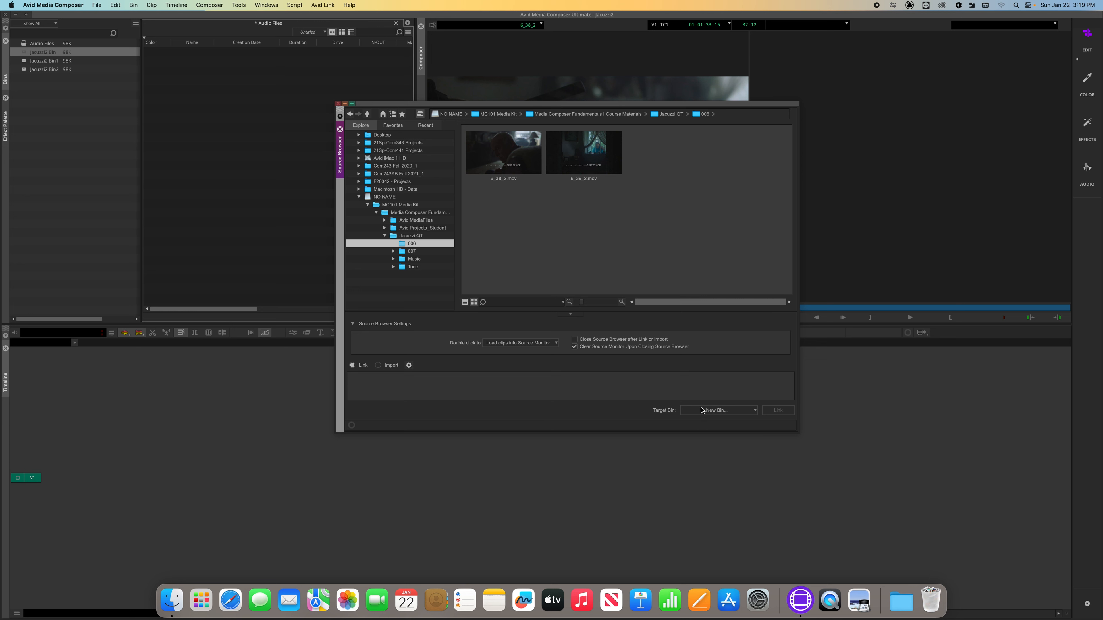
pyautogui.click(702, 410)
pyautogui.click(704, 423)
# Step: Practise selecting 6_38_2.mov and 6_39_2.mov together, by extending the selection and by a selection box, clearing the selection each time
pyautogui.click(530, 162)
pyautogui.keyDown('shift'); pyautogui.click(592, 152); pyautogui.keyUp('shift')
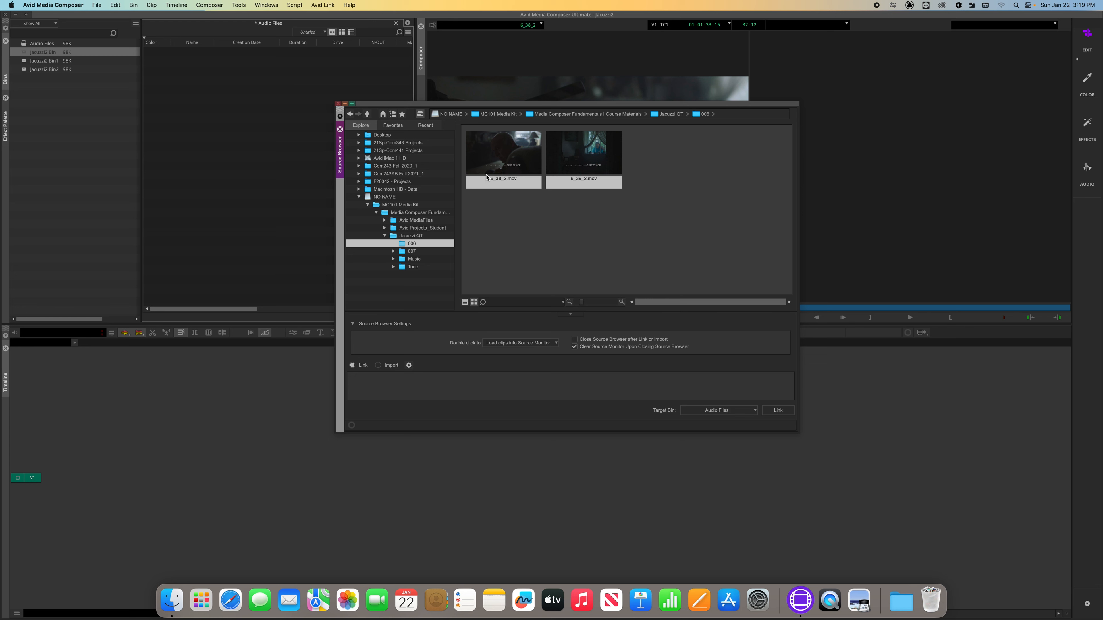
pyautogui.click(287, 72)
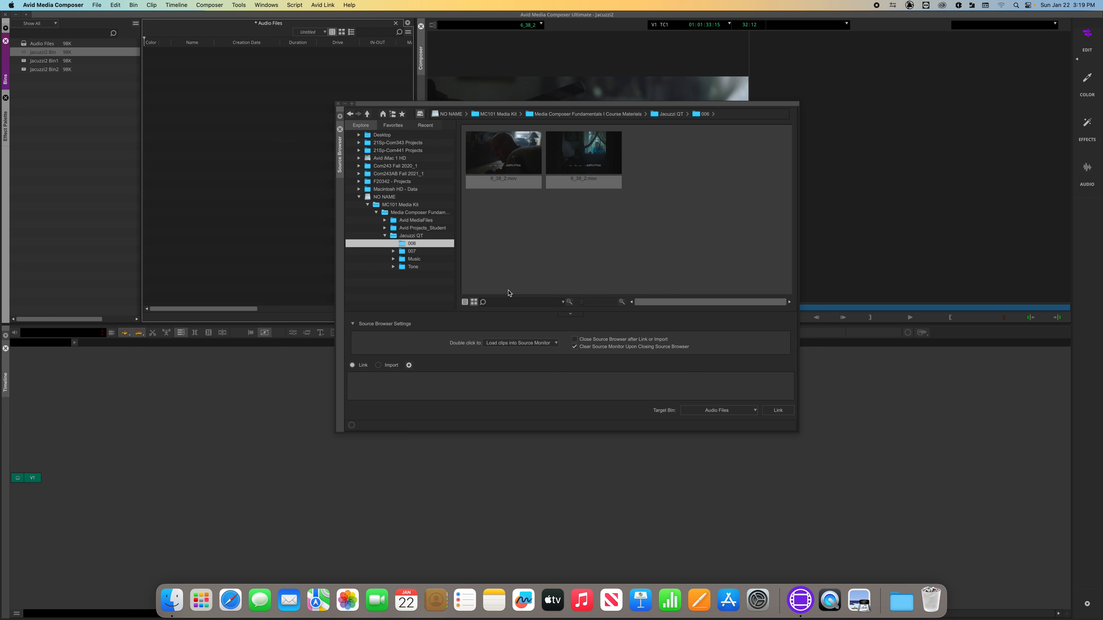
pyautogui.click(522, 209)
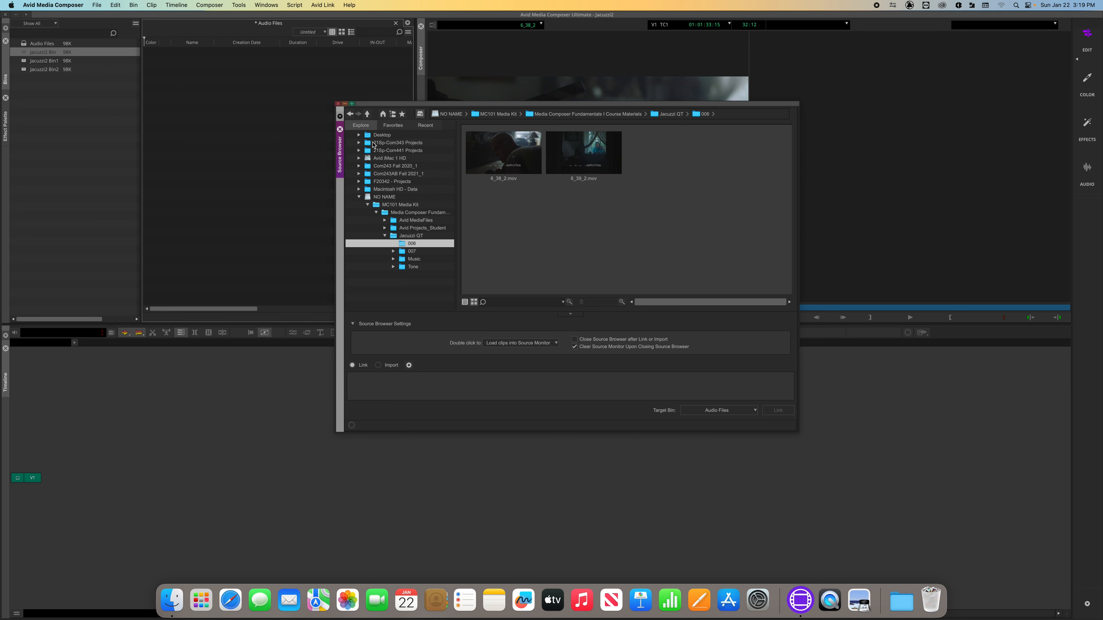
pyautogui.moveTo(494, 209); pyautogui.dragTo(647, 138)
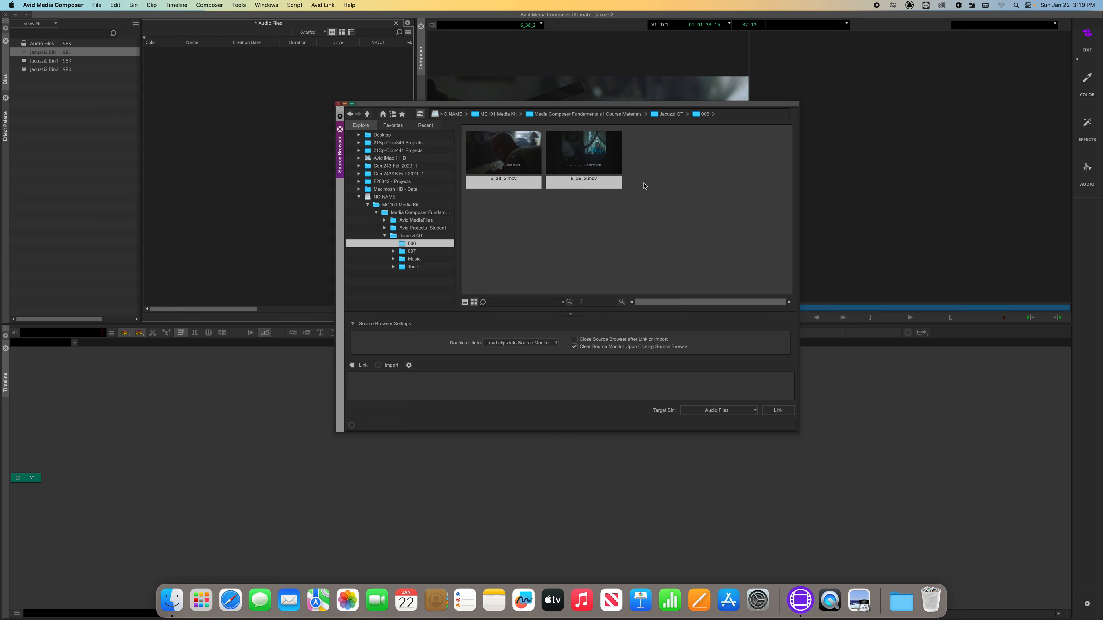
pyautogui.click(510, 229)
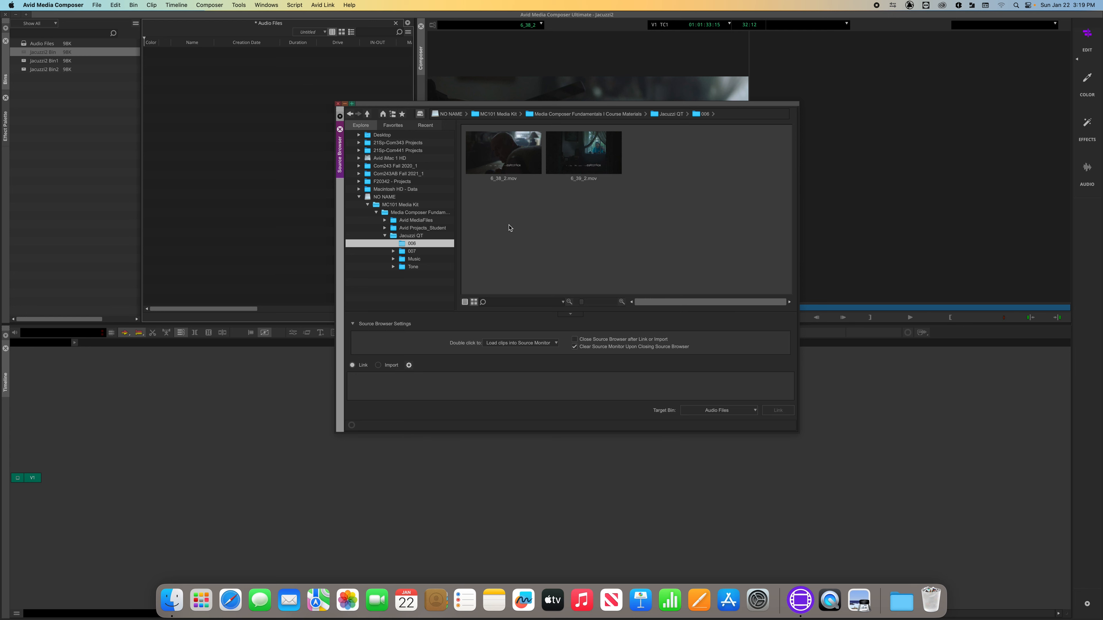
# Step: Switch the 006 folder to list view, select both clips together and reduce the selection to 6_39_2.mov
pyautogui.click(484, 162)
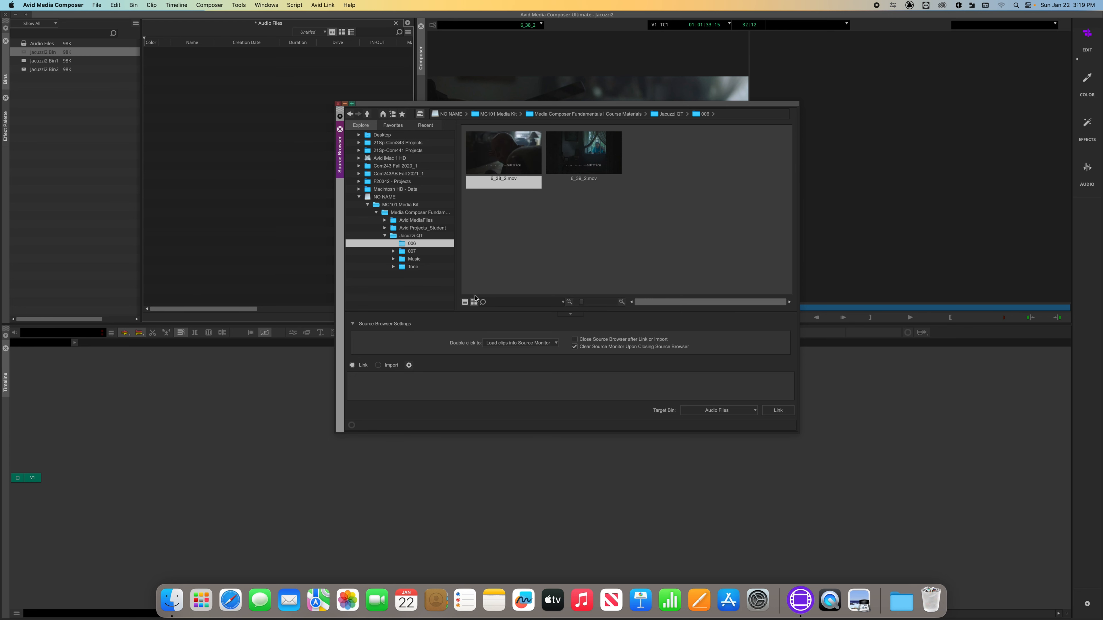
pyautogui.click(465, 302)
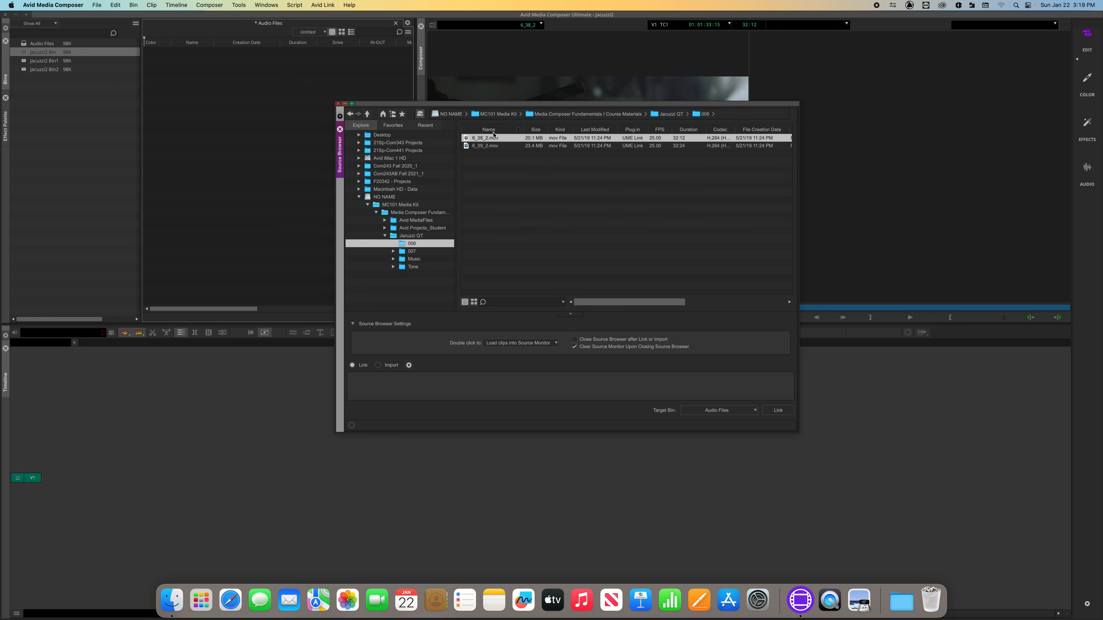
pyautogui.keyDown('shift'); pyautogui.click(493, 147); pyautogui.keyUp('shift')
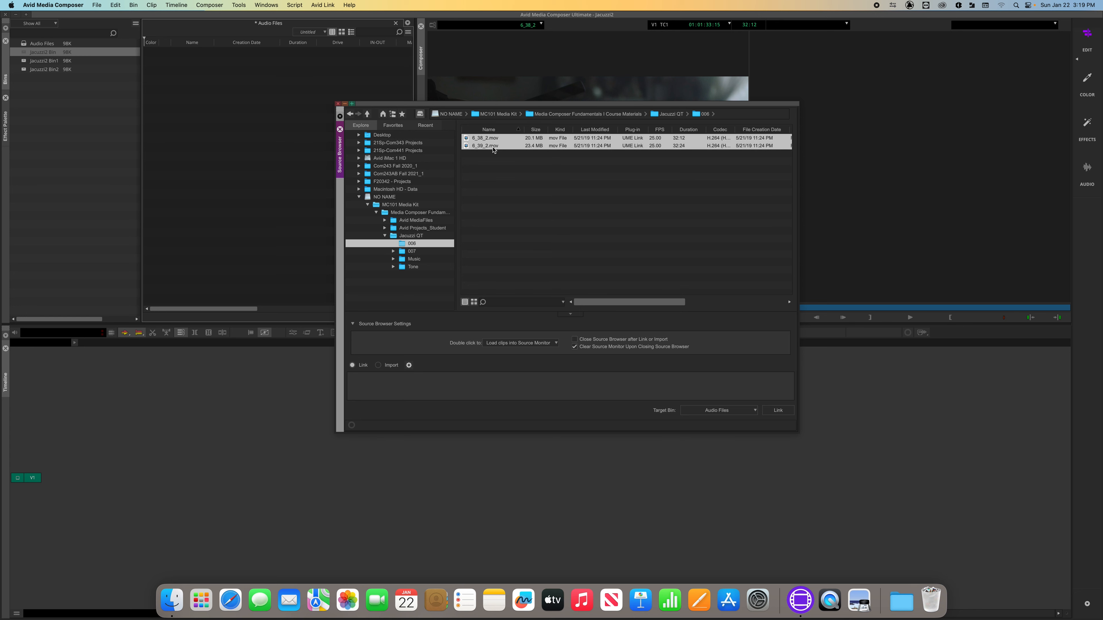
pyautogui.click(493, 148)
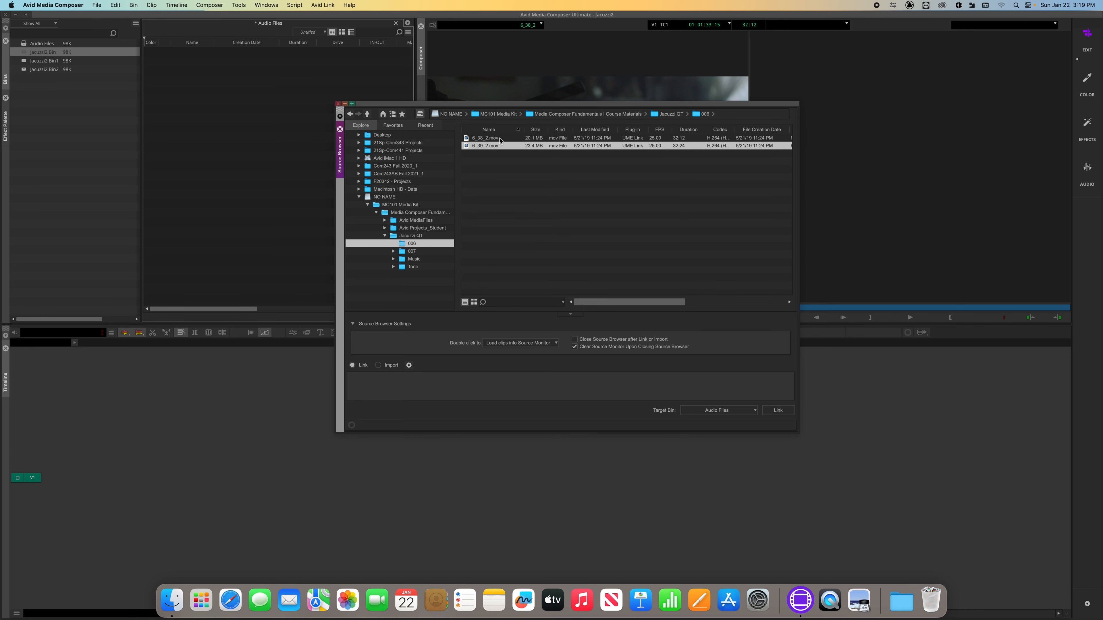
# Step: Practise selecting 6_38_2.mov and 6_39_2.mov one at a time and together with a selection box, clearing the selection at the end
pyautogui.click(499, 140)
pyautogui.click(495, 147)
pyautogui.click(495, 138)
pyautogui.click(496, 146)
pyautogui.moveTo(490, 194); pyautogui.dragTo(477, 99)
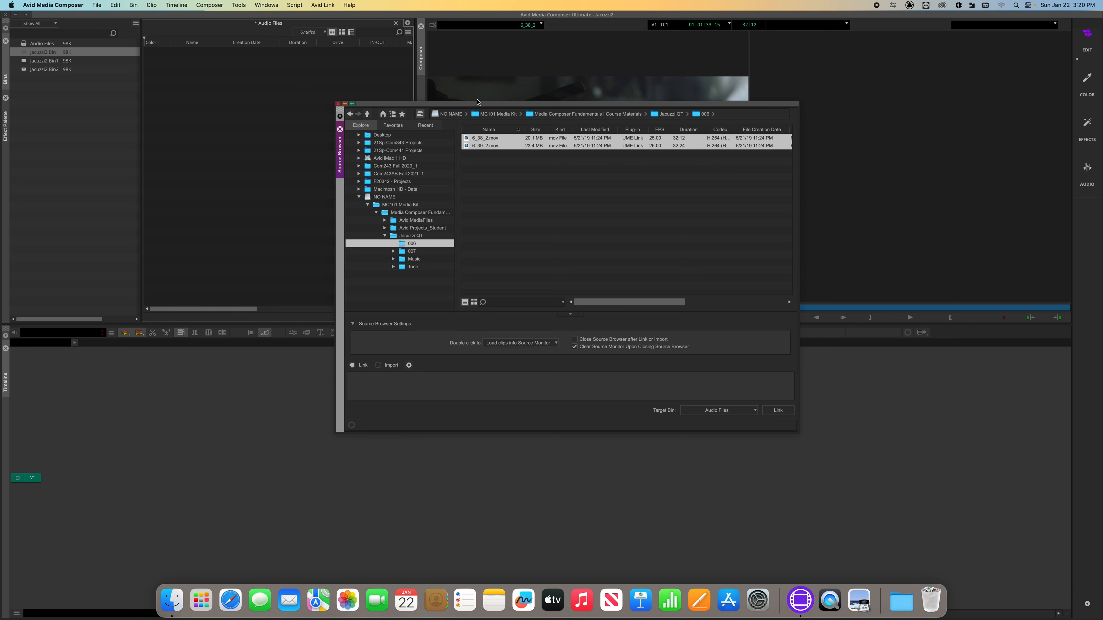
pyautogui.click(488, 159)
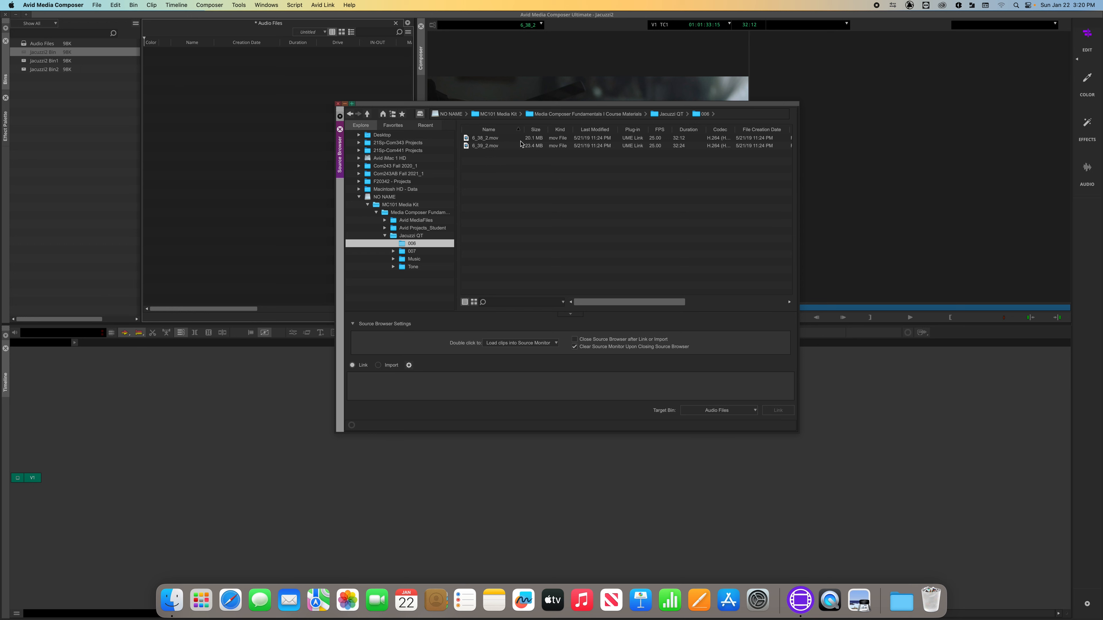
pyautogui.moveTo(547, 148); pyautogui.dragTo(524, 127)
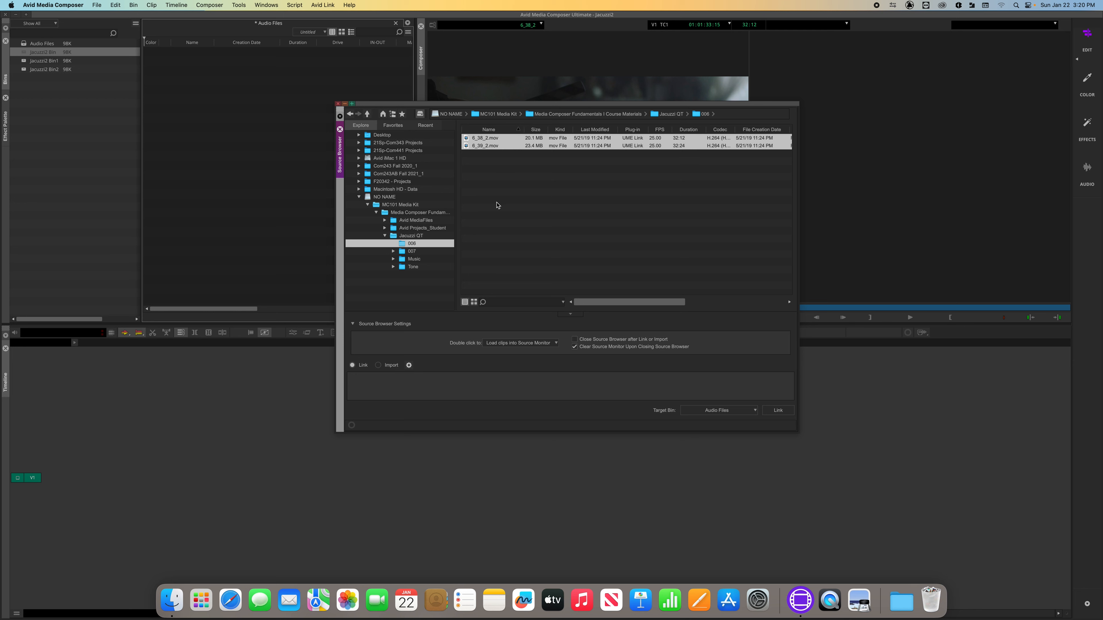
pyautogui.click(506, 171)
# Step: Practise going from one selected clip to all clips in the 006 folder, starting from 6_39_2.mov and from 6_38_2.mov
pyautogui.click(500, 147)
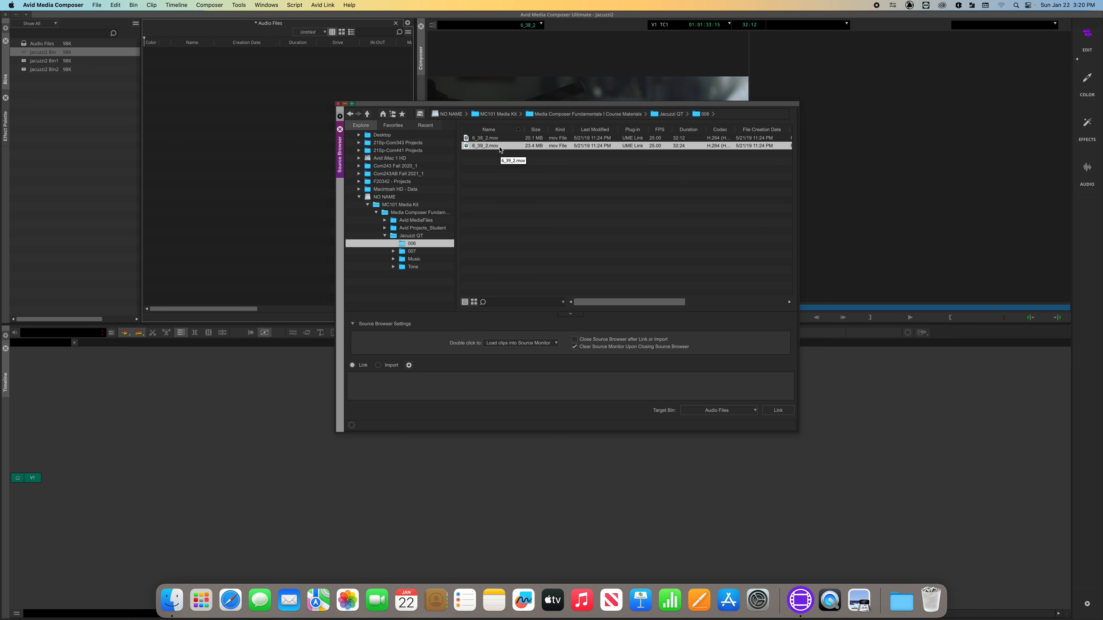
pyautogui.press('super+a')
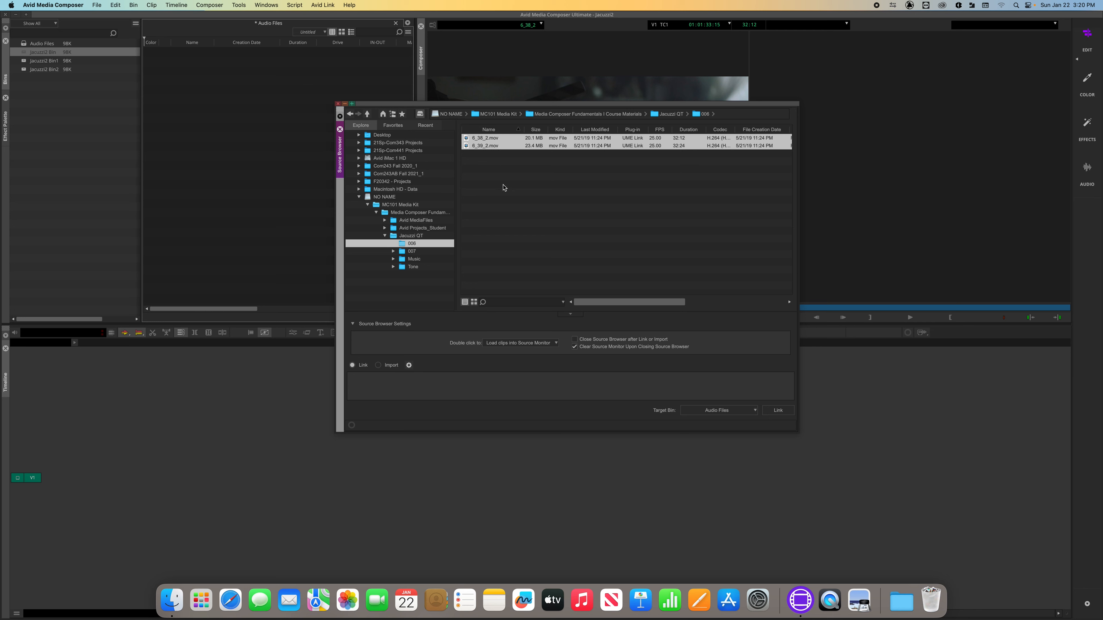
pyautogui.click(497, 174)
pyautogui.click(504, 138)
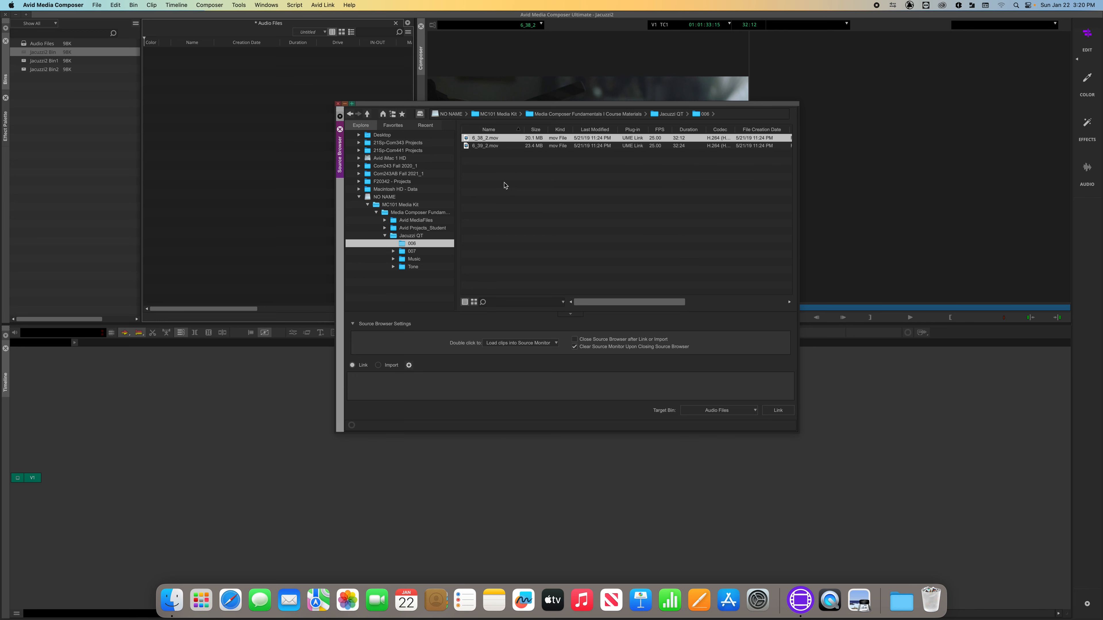
pyautogui.press('super+a')
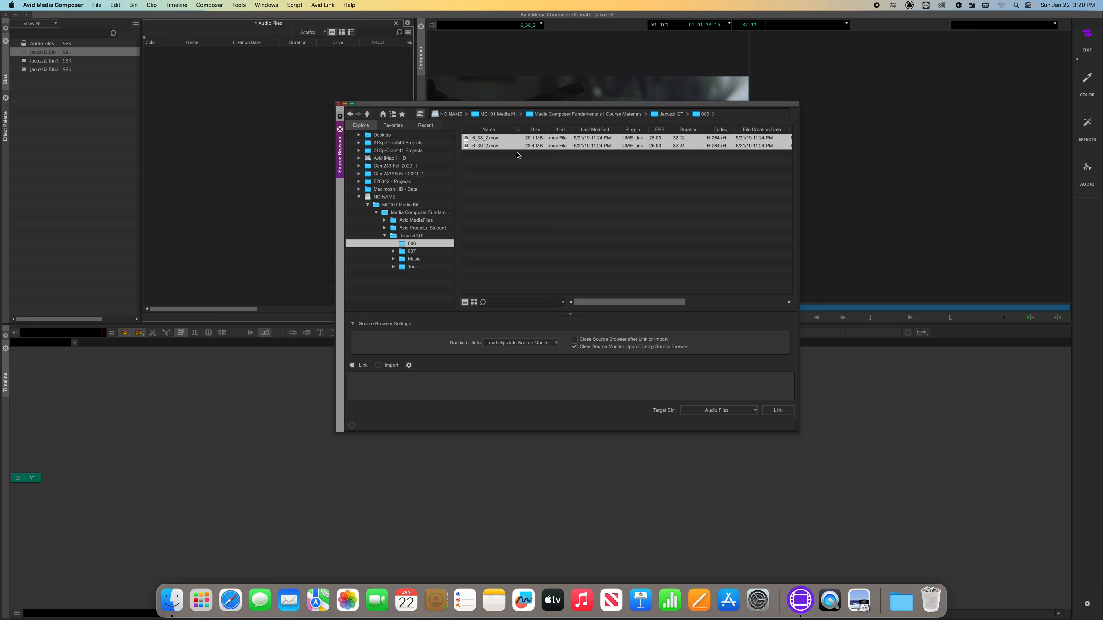
# Step: Show the 006 folder as thumbnails, link both clips into a new bin and close the Source Browser
pyautogui.click(474, 301)
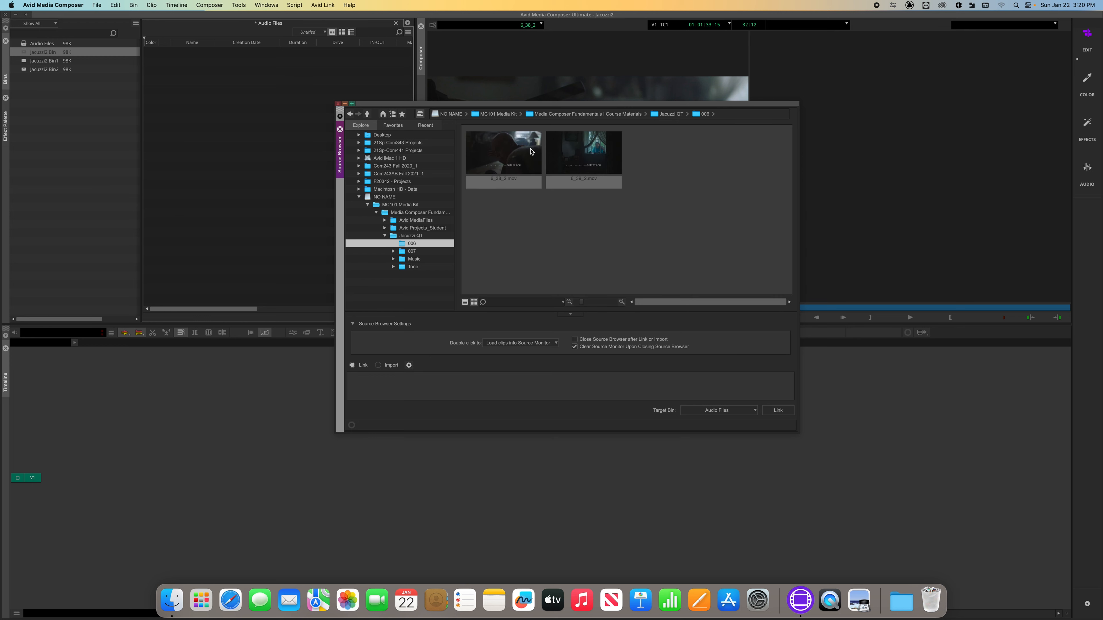
pyautogui.moveTo(491, 209); pyautogui.dragTo(564, 147)
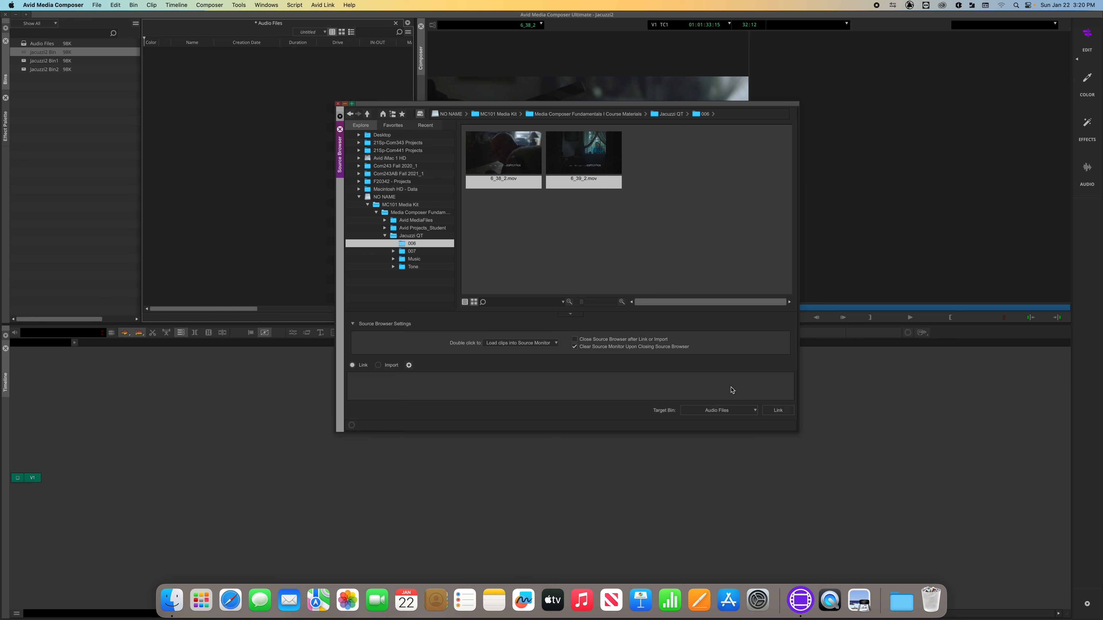
pyautogui.click(750, 410)
pyautogui.click(722, 407)
pyautogui.click(778, 410)
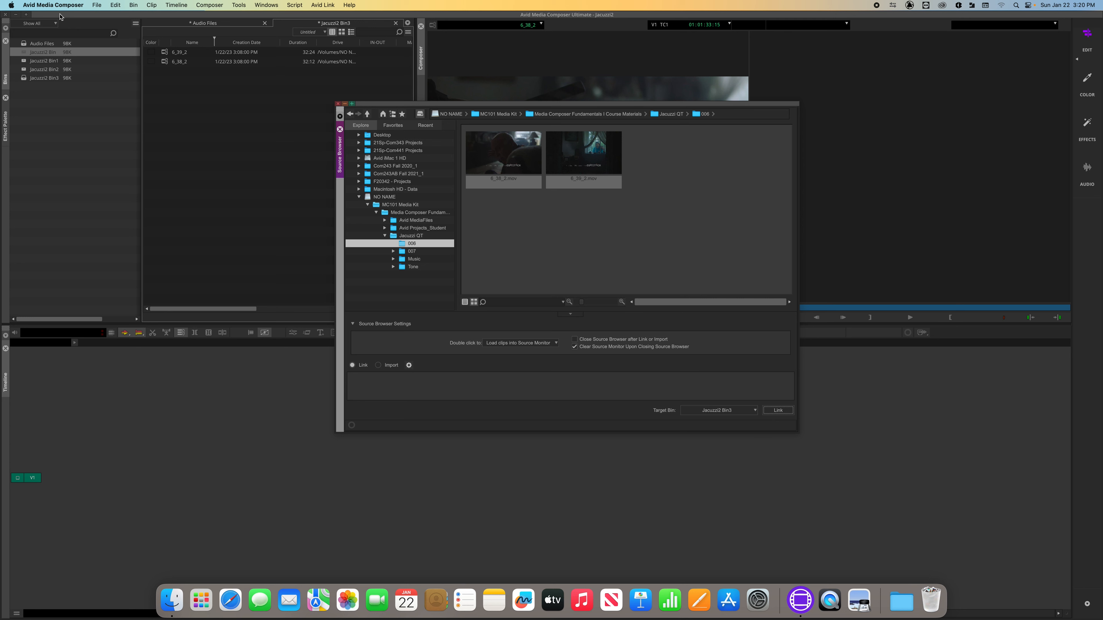
pyautogui.click(337, 104)
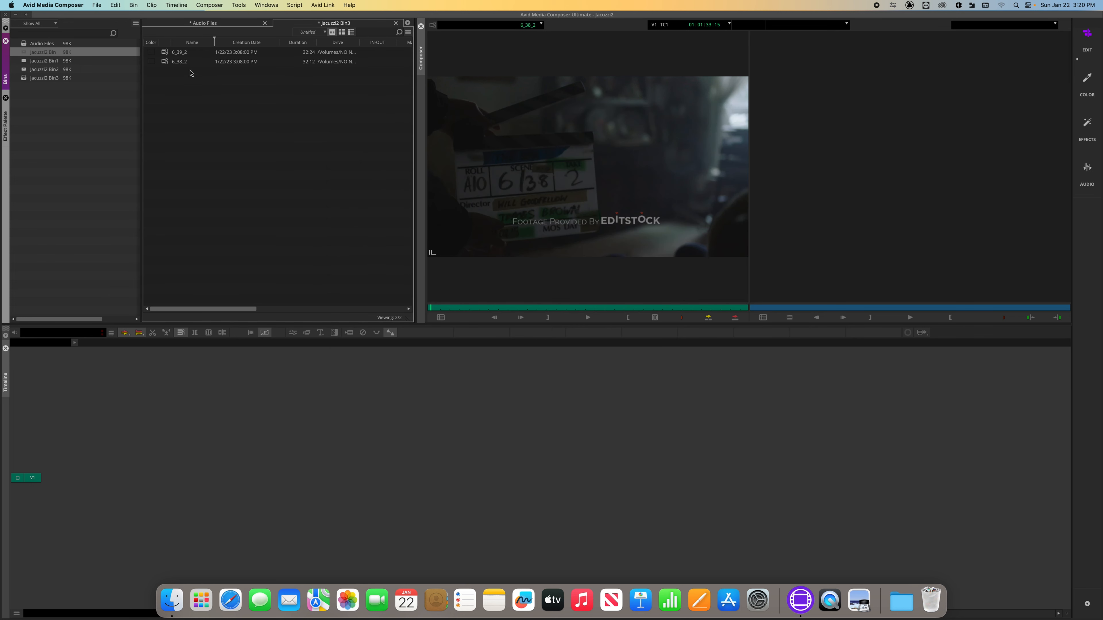
# Step: Rename the Jacuzzi2 Bin as Video
pyautogui.click(44, 53)
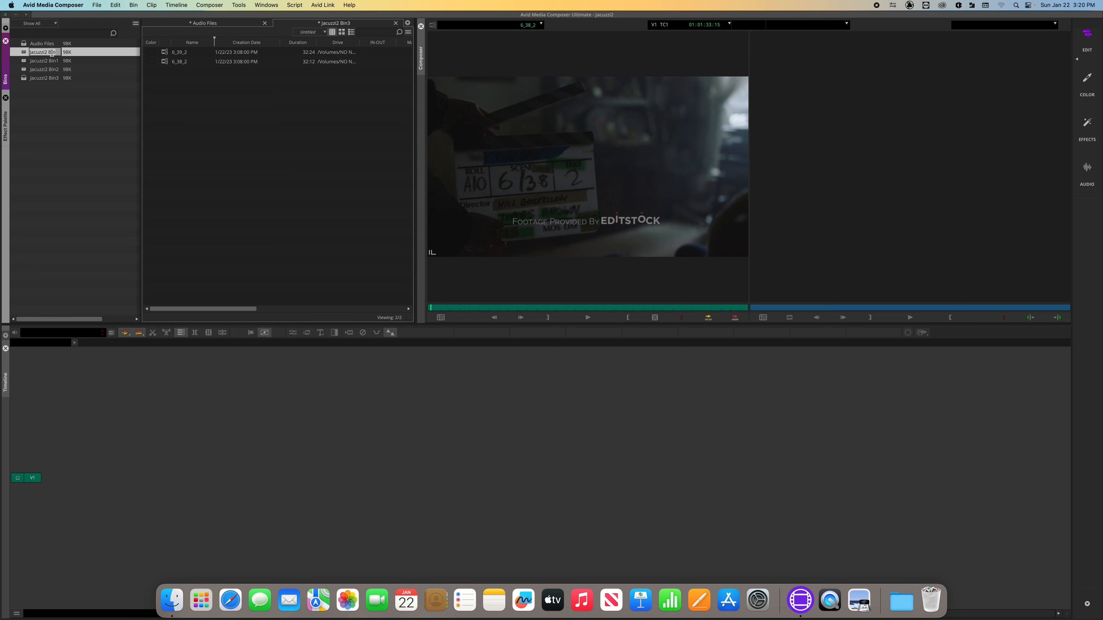
pyautogui.write('Video')
pyautogui.press('Return')
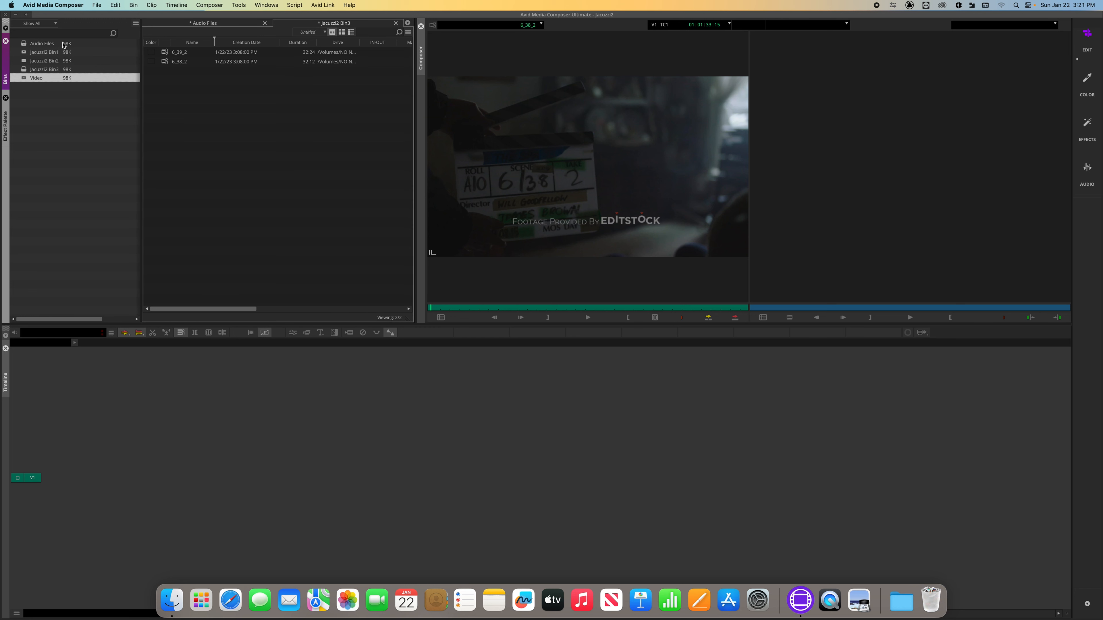
# Step: Try selecting the linked clips 6_39_2 and 6_38_2 in the new bin, and clear the selection
pyautogui.click(193, 53)
pyautogui.click(195, 61)
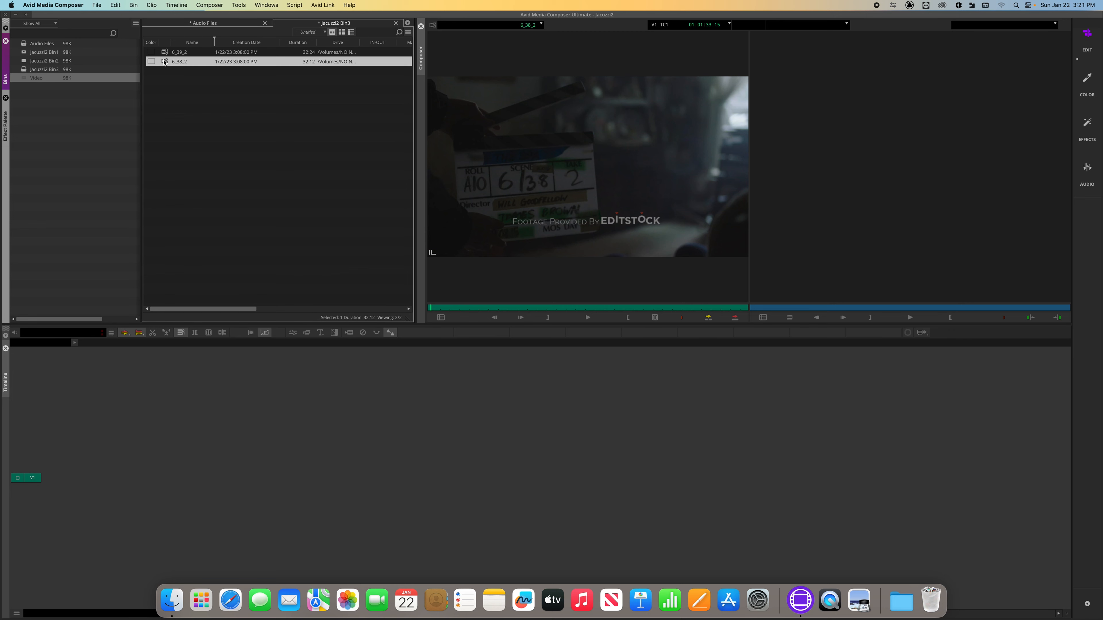
pyautogui.click(61, 103)
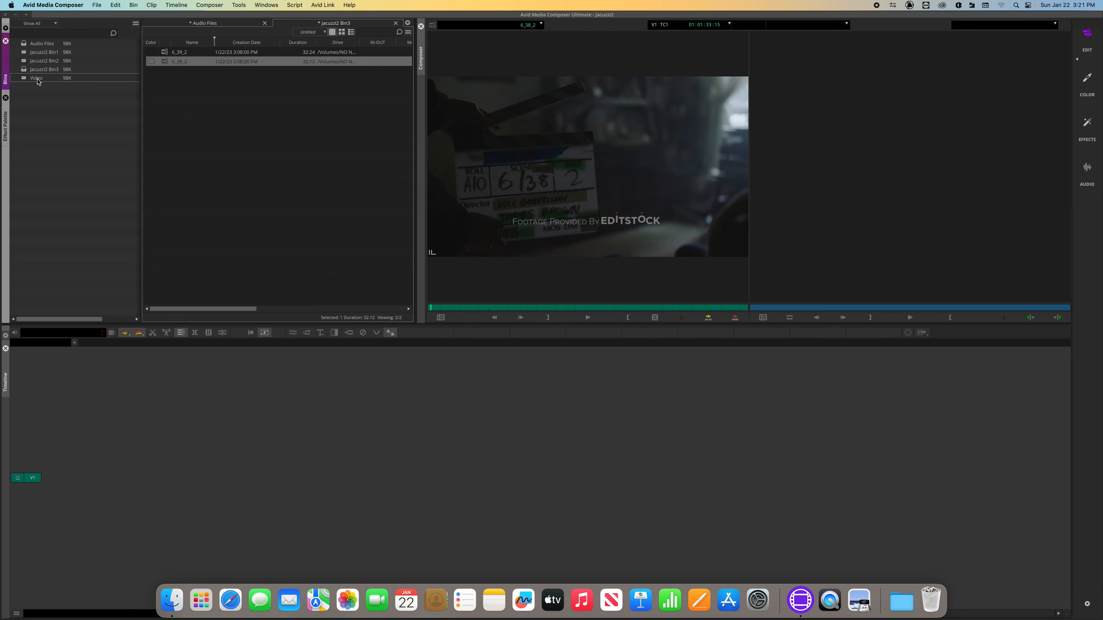
pyautogui.moveTo(189, 85); pyautogui.dragTo(250, 30)
pyautogui.click(196, 95)
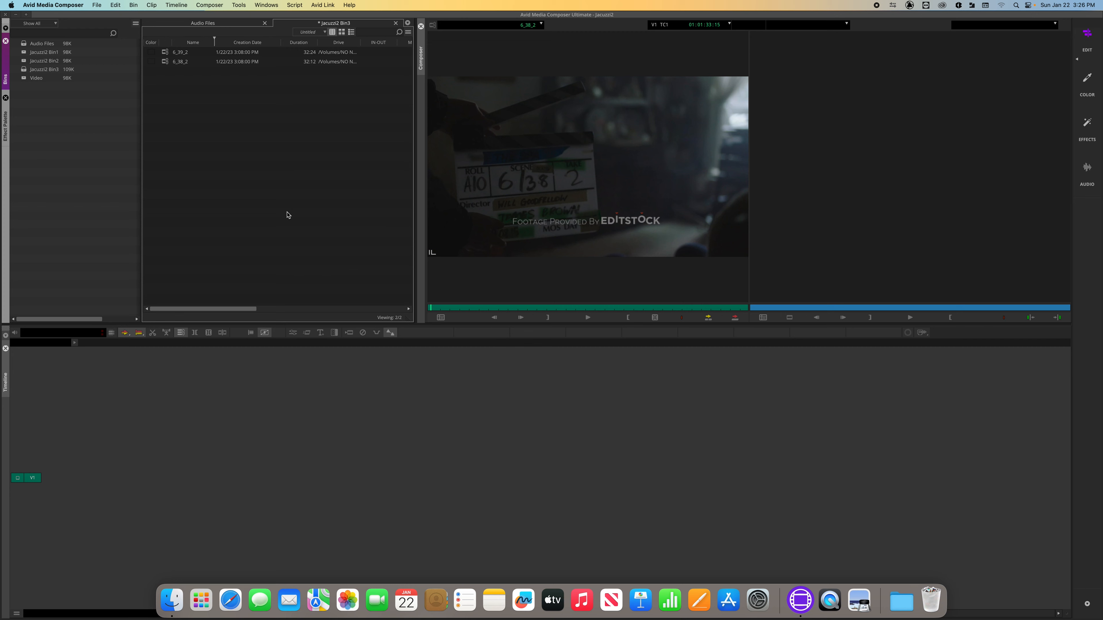
pyautogui.rightClick(254, 207)
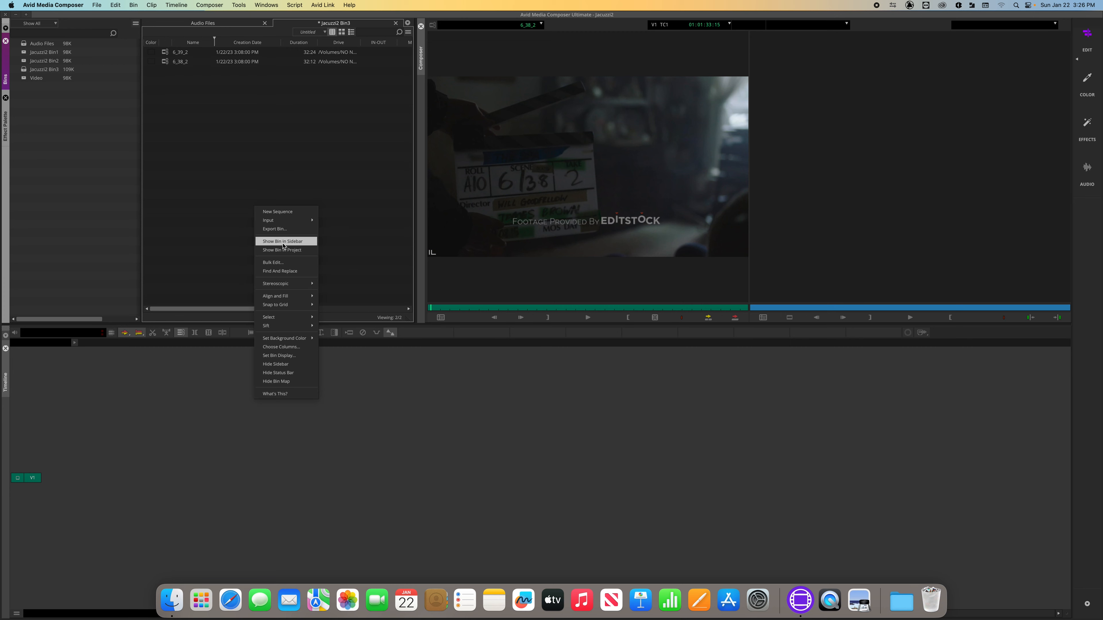
pyautogui.moveTo(315, 222)
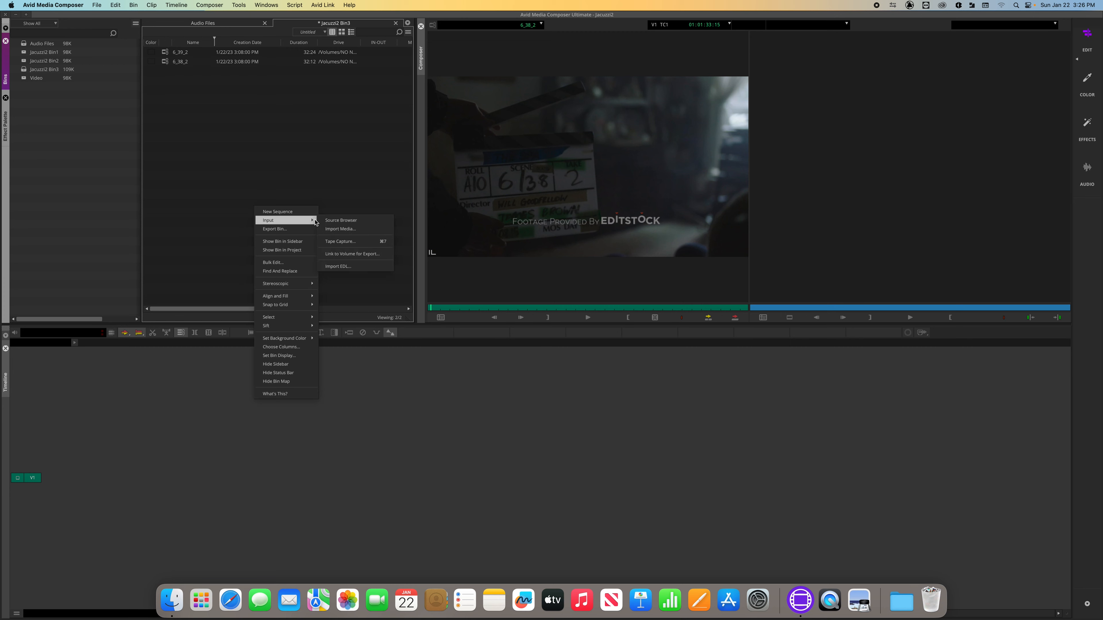
pyautogui.click(369, 160)
pyautogui.click(95, 5)
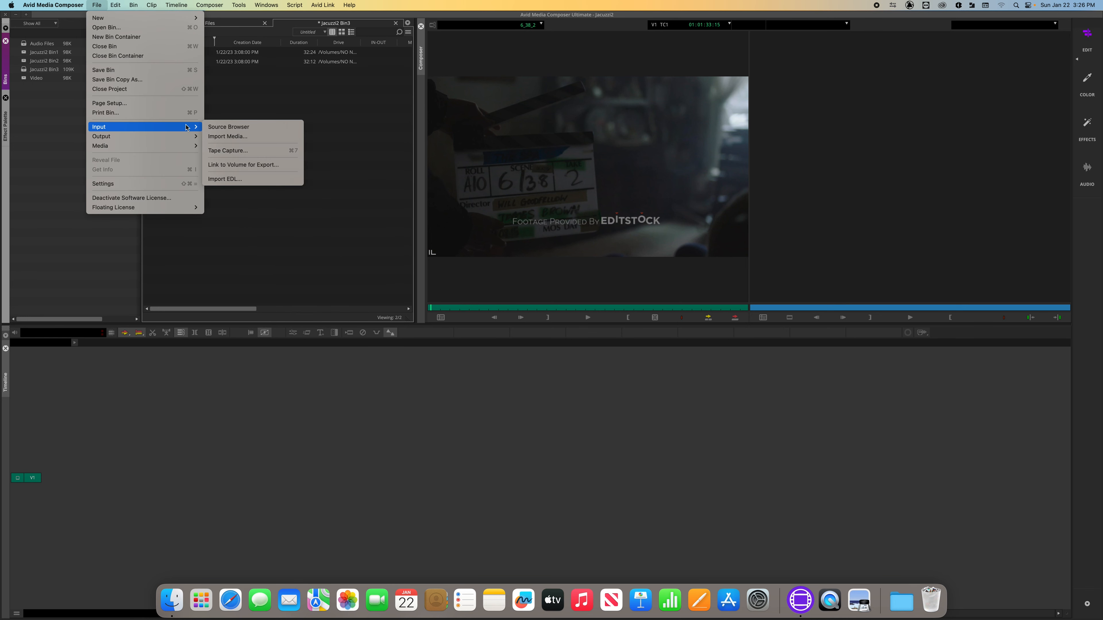
pyautogui.click(290, 100)
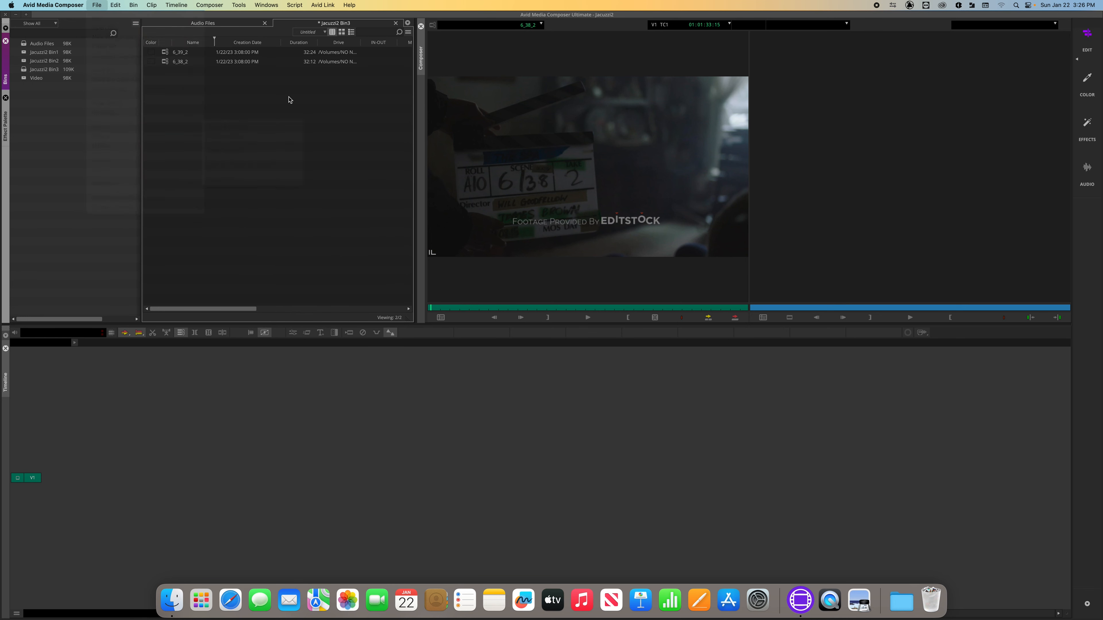
# Step: Reopen the Source Browser and browse through the clips in the 007 folder of Jacuzzi QT
pyautogui.click(408, 32)
pyautogui.moveTo(440, 54)
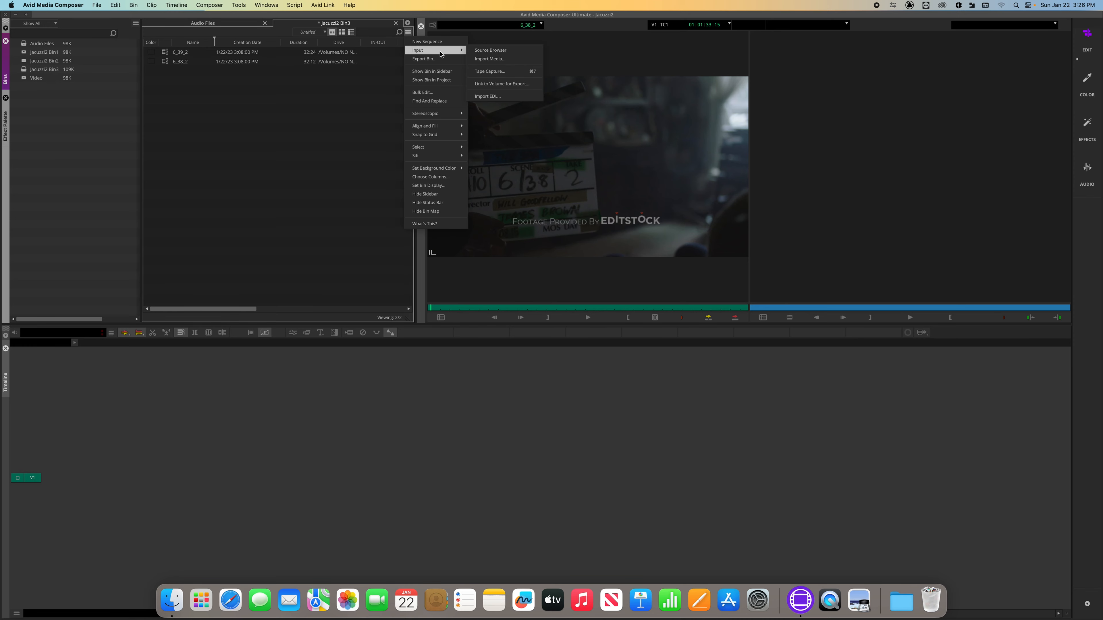
pyautogui.click(478, 53)
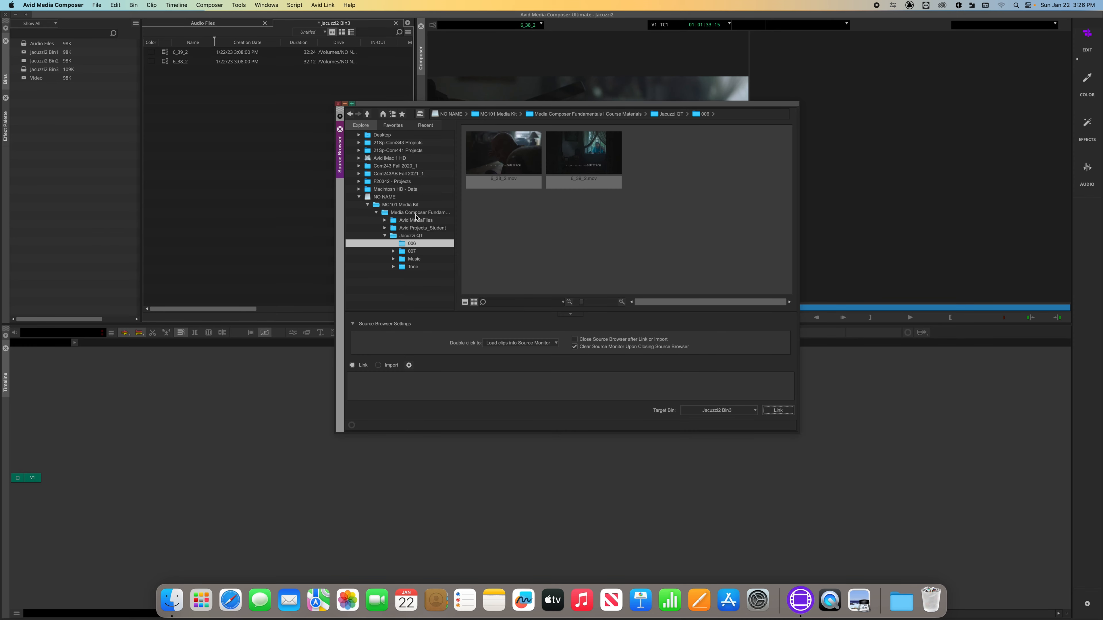
pyautogui.click(404, 252)
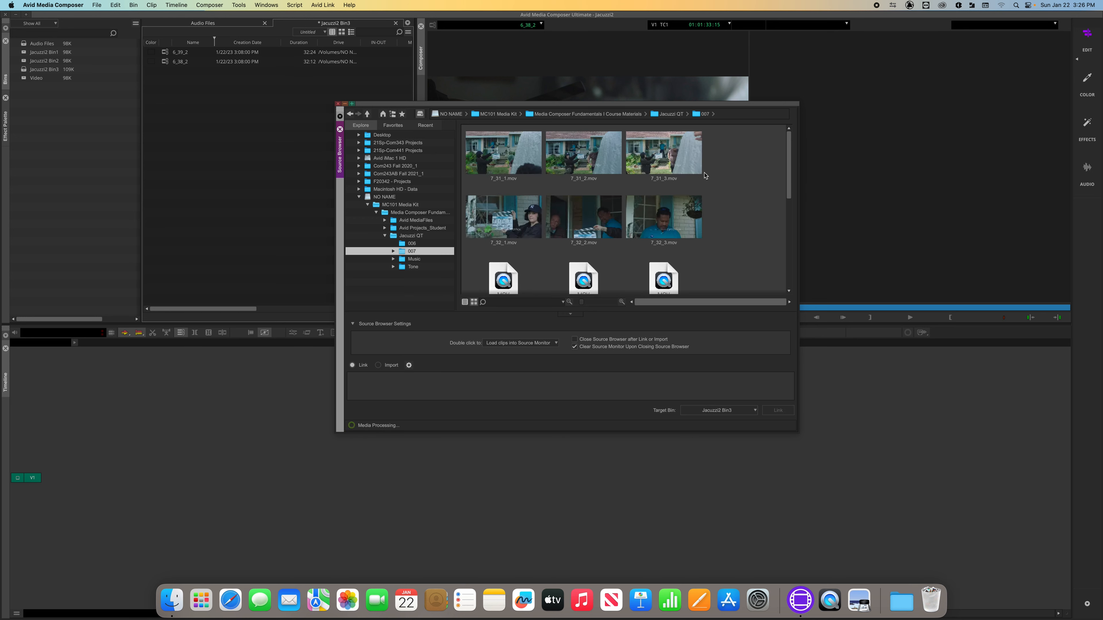
pyautogui.scroll(-10, 629, 211)
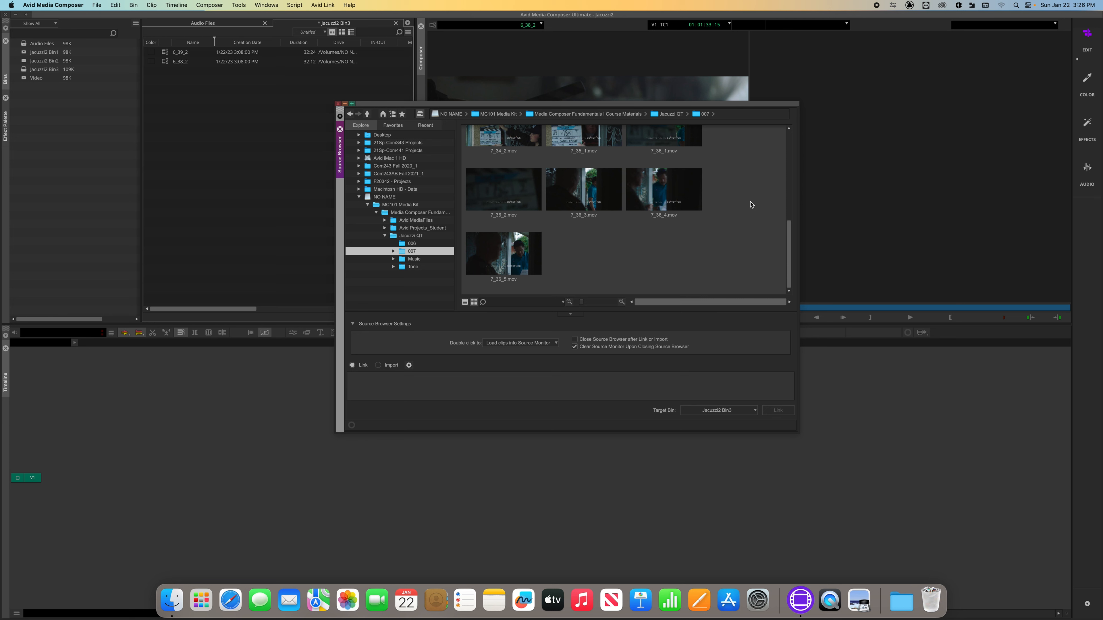
# Step: Switch the Source Browser from linking to importing, and review the import settings and the available resolutions, keeping DNxHD SQ
pyautogui.click(379, 366)
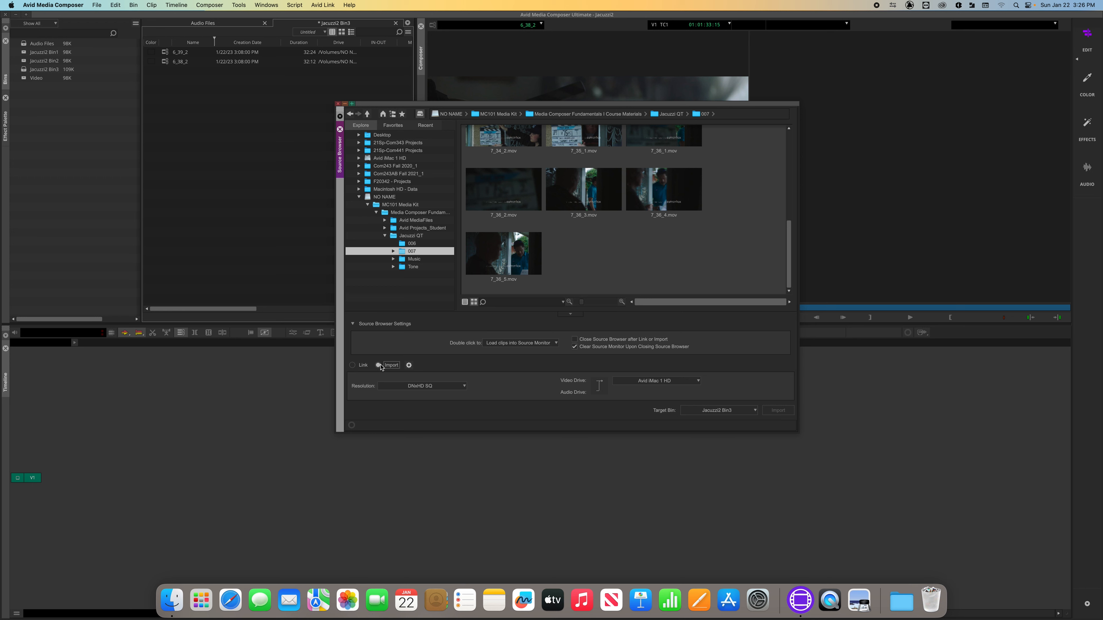
pyautogui.click(409, 366)
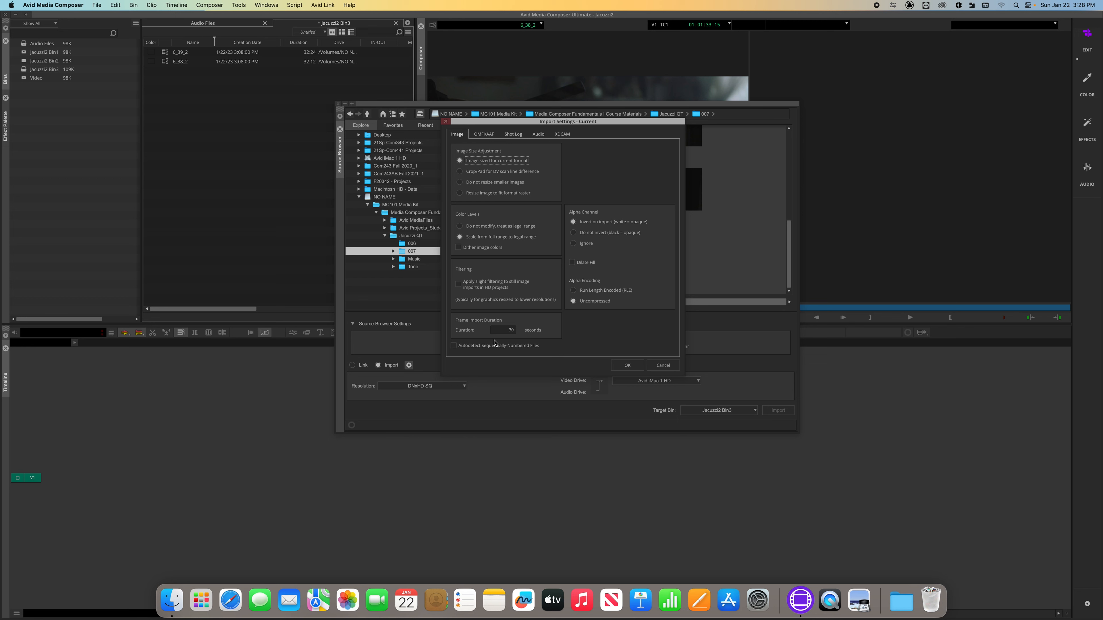
pyautogui.click(628, 366)
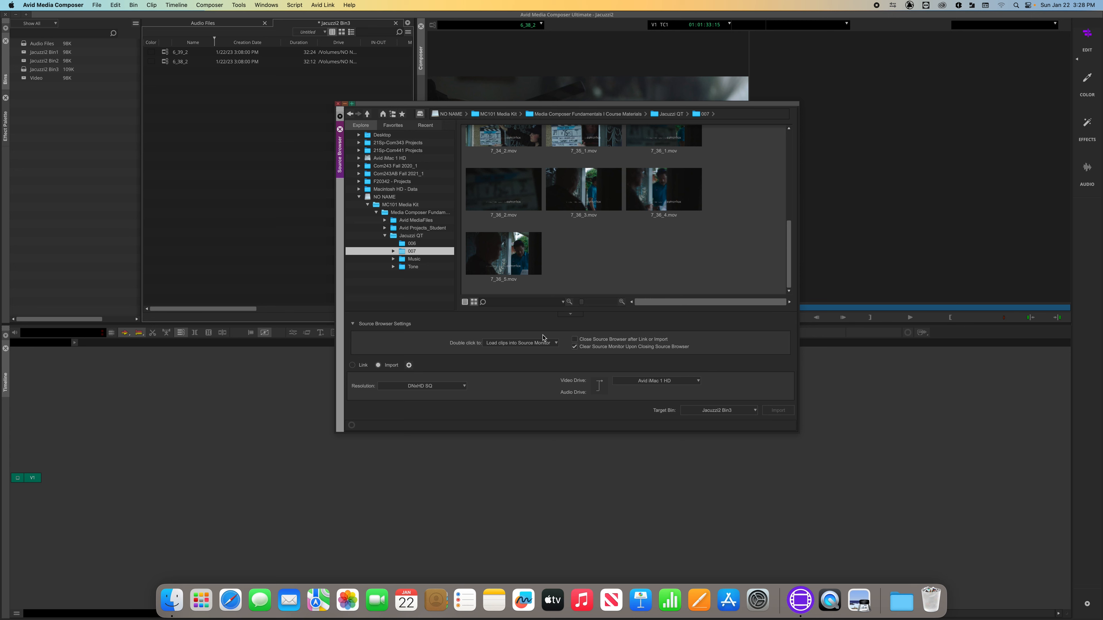
pyautogui.click(436, 386)
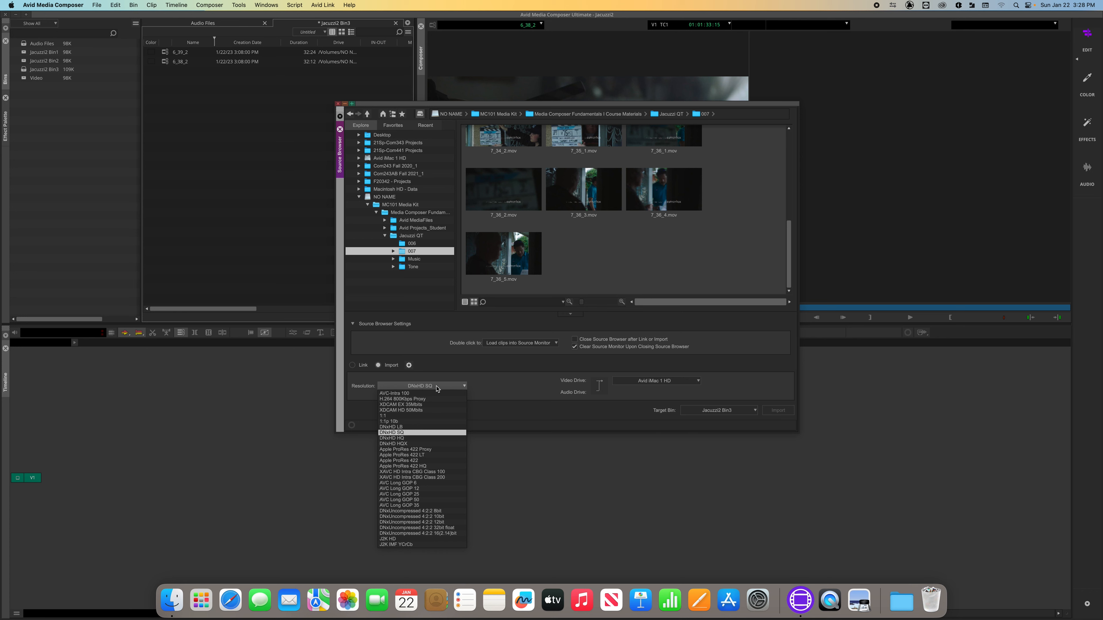
pyautogui.click(479, 388)
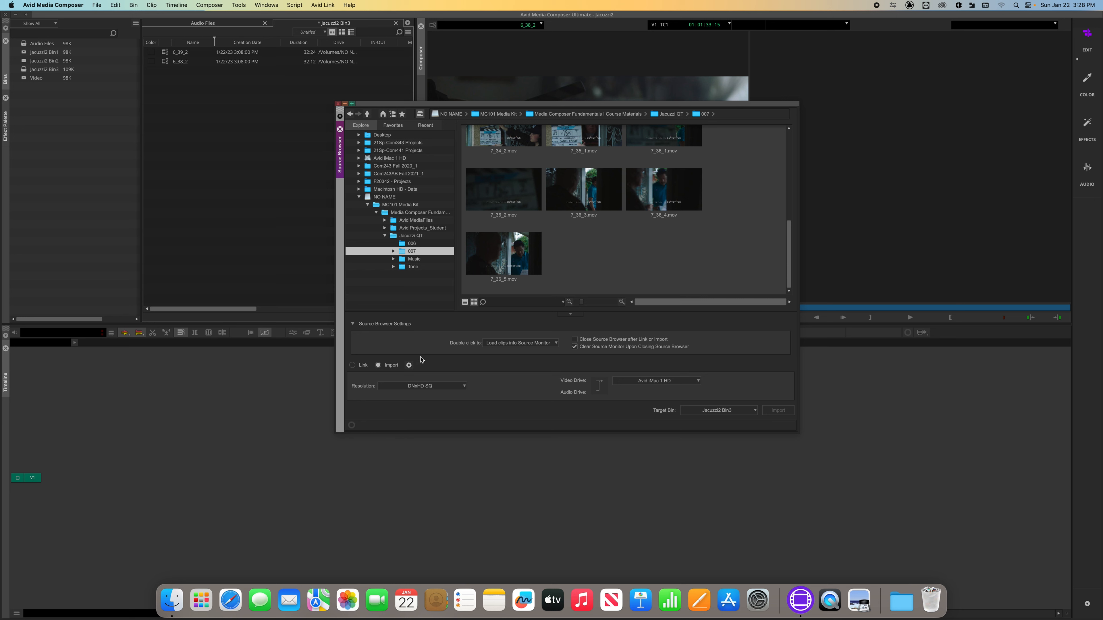
# Step: Select the clips 7_36_2.mov, 7_36_3.mov and 7_36_5.mov together in the 007 folder
pyautogui.moveTo(677, 273); pyautogui.dragTo(500, 163)
pyautogui.click(656, 255)
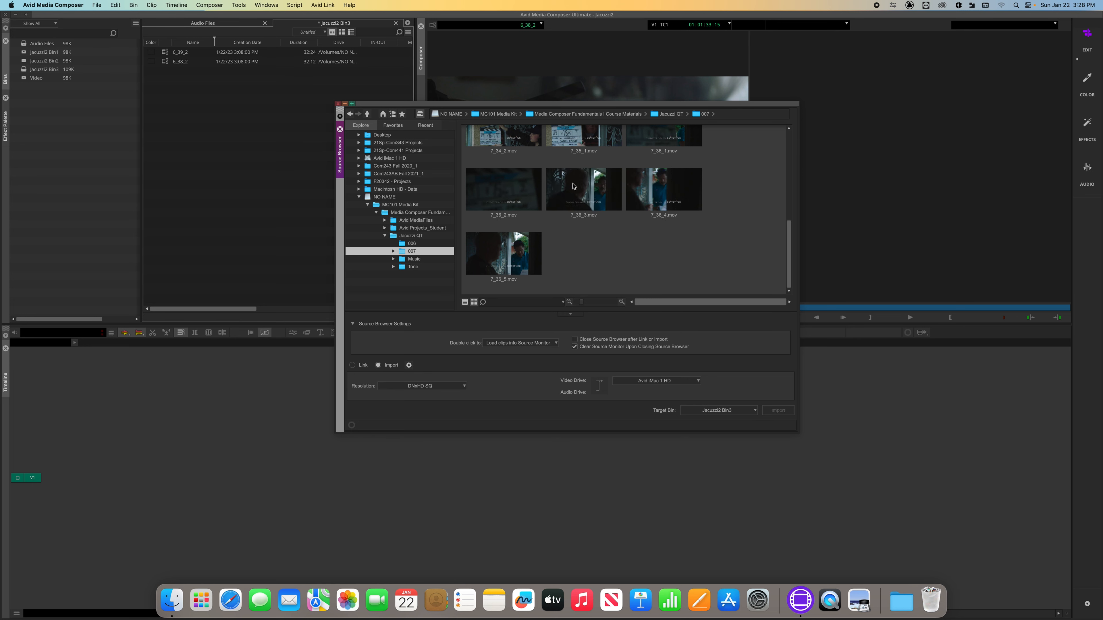
pyautogui.click(584, 189)
pyautogui.keyDown('super'); pyautogui.click(519, 202); pyautogui.keyUp('super')
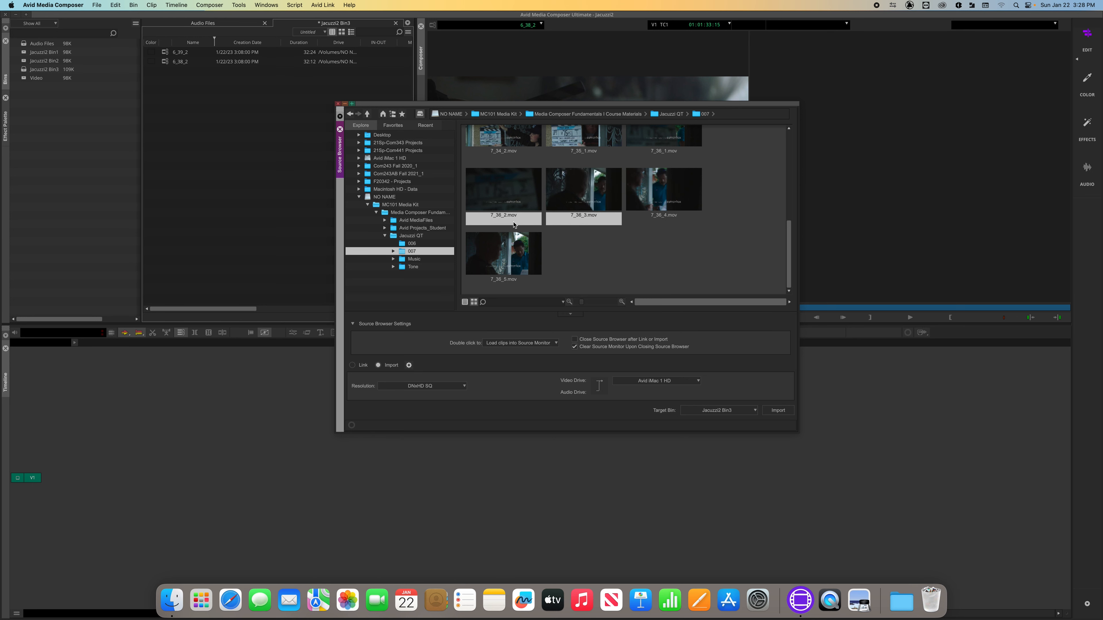
pyautogui.keyDown('super'); pyautogui.click(538, 252); pyautogui.keyUp('super')
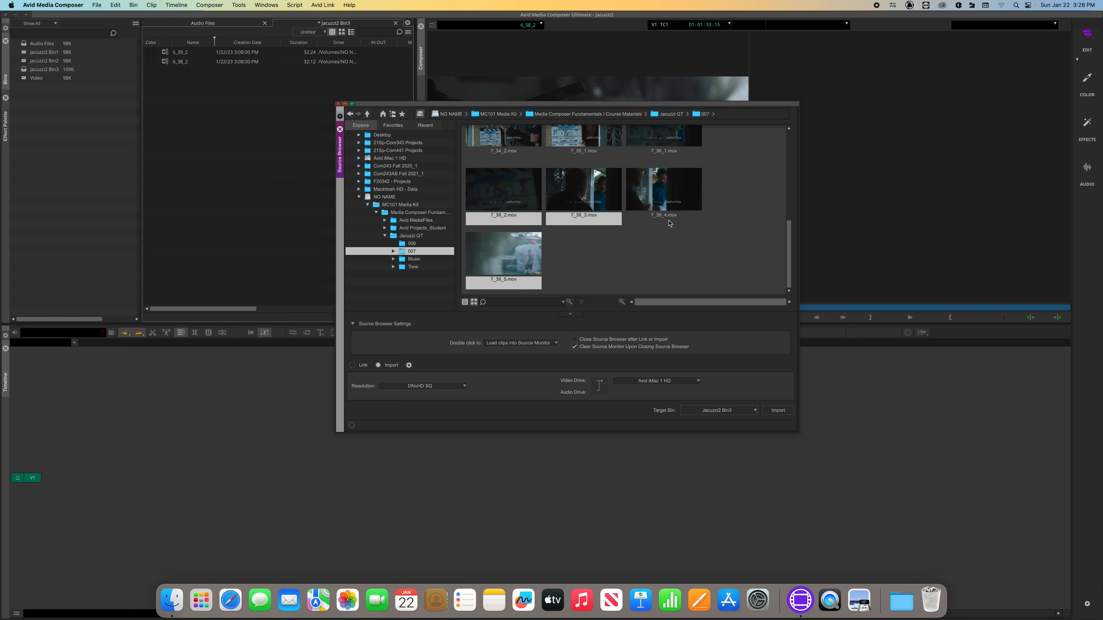
# Step: Import 7_34_2, 7_35_1, 7_36_2, 7_36_3 and 7_36_5 into Jacuzzi2 Bin3, accepting link and consolidate/transcode for all files, and close the Source Browser
pyautogui.click(552, 265)
pyautogui.moveTo(552, 265); pyautogui.dragTo(454, 161)
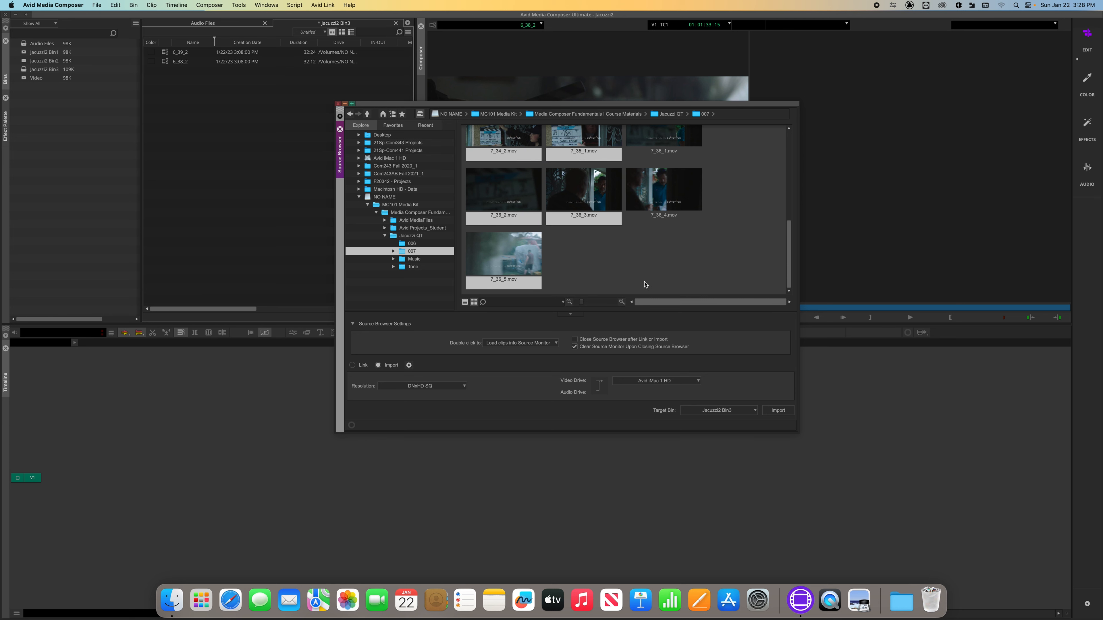
pyautogui.click(738, 411)
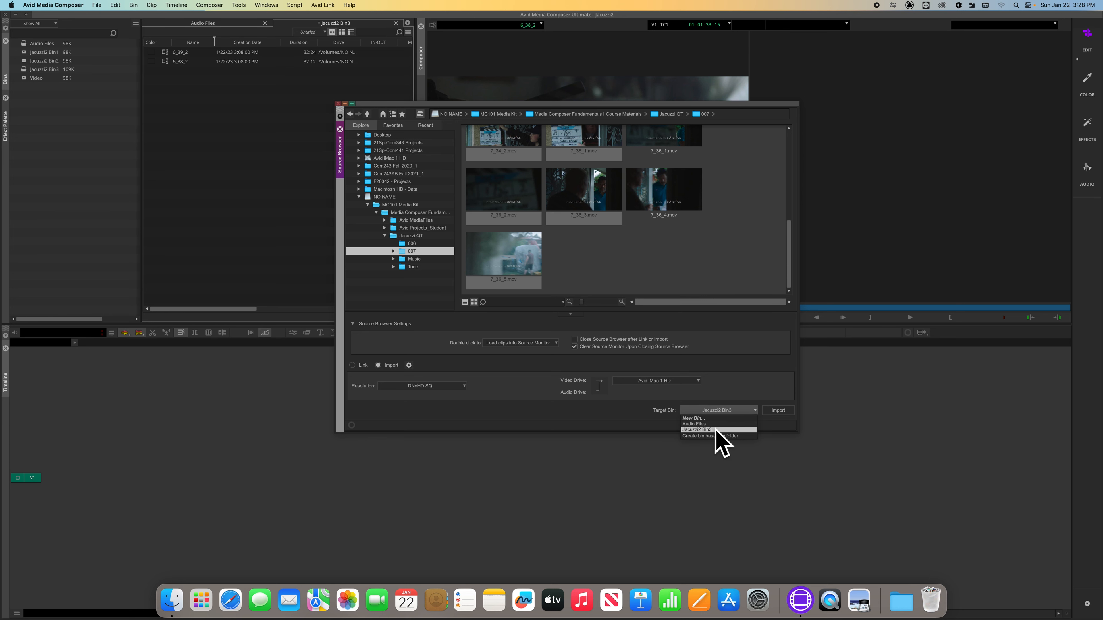
pyautogui.click(731, 390)
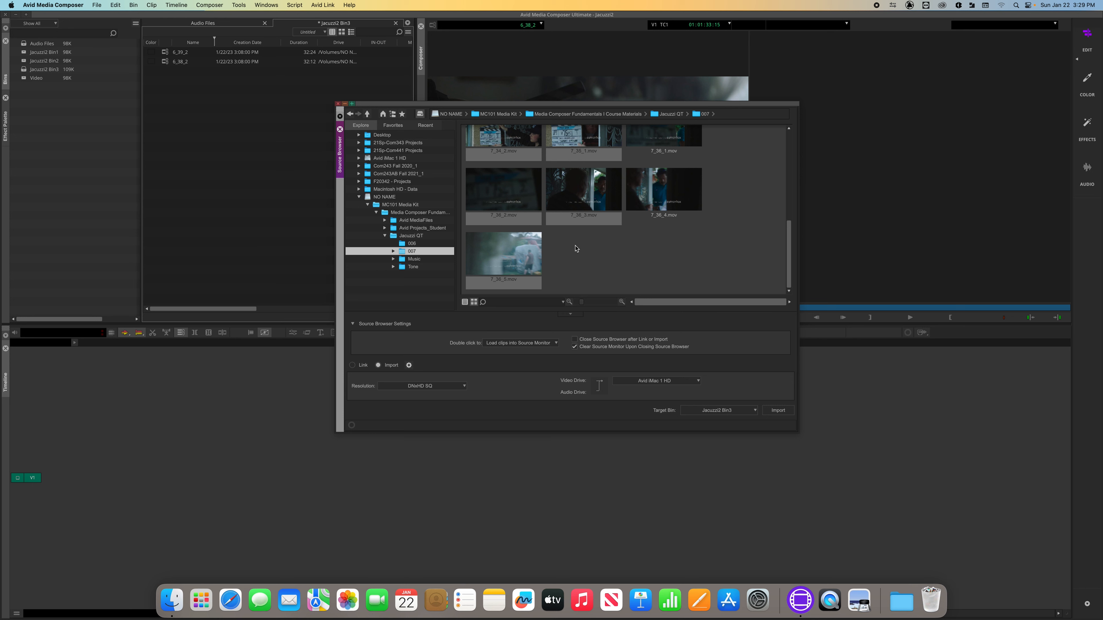
pyautogui.moveTo(507, 191); pyautogui.dragTo(459, 187)
pyautogui.moveTo(367, 151); pyautogui.dragTo(210, 127)
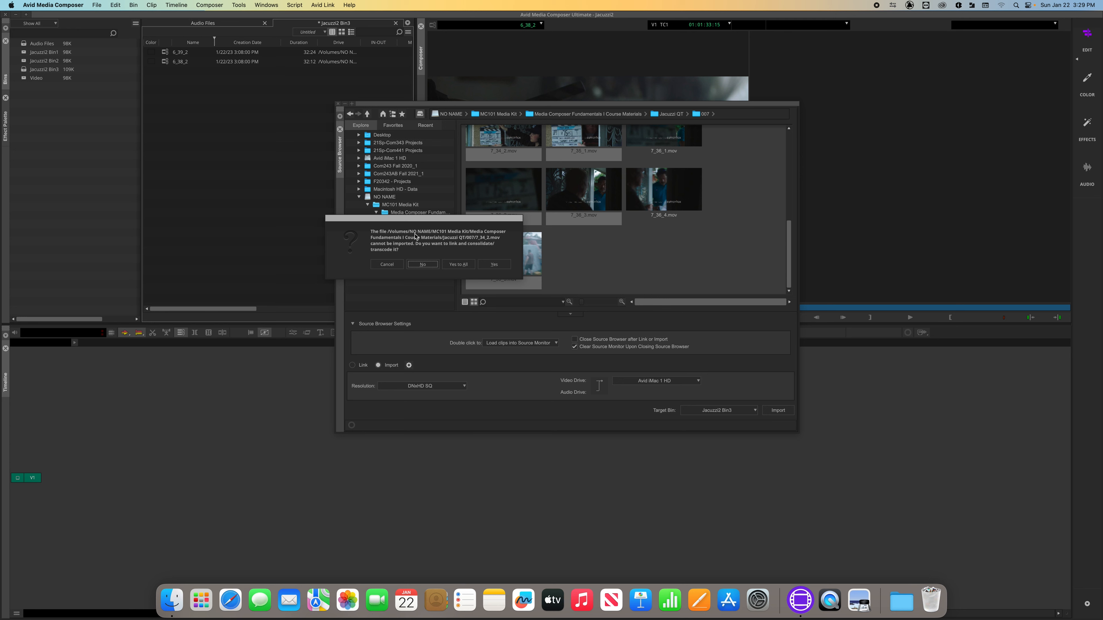
pyautogui.click(460, 264)
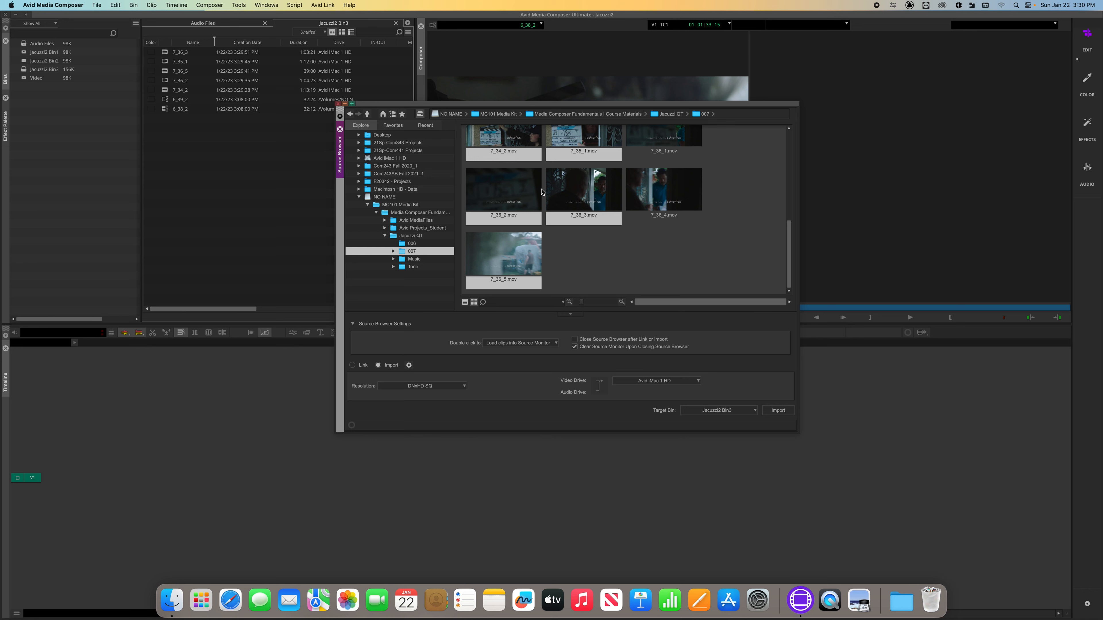
pyautogui.click(337, 104)
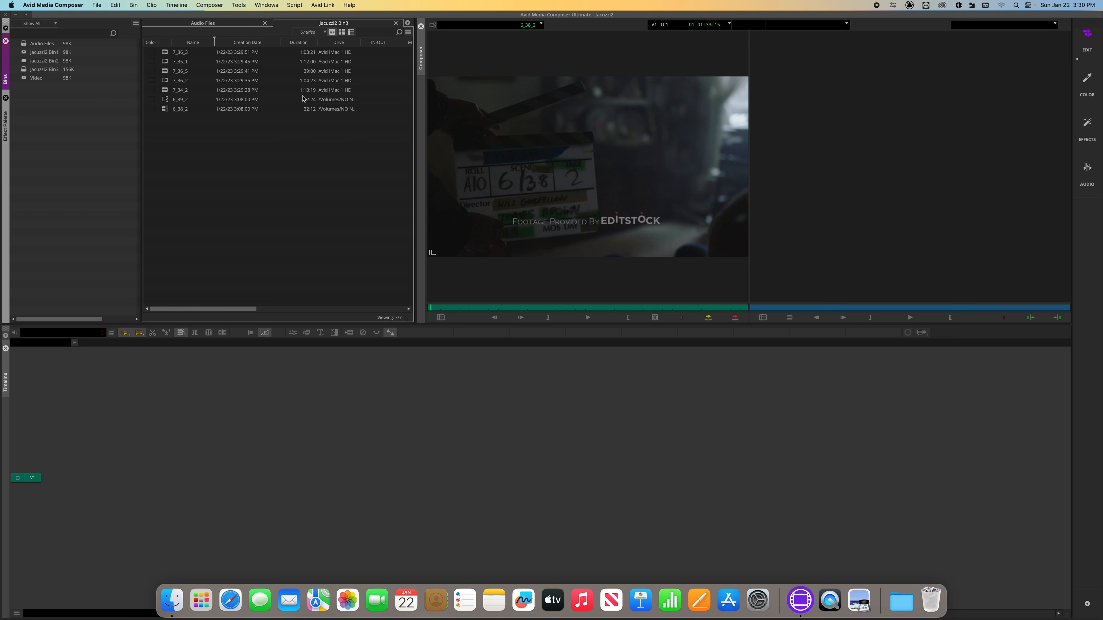
pyautogui.click(235, 109)
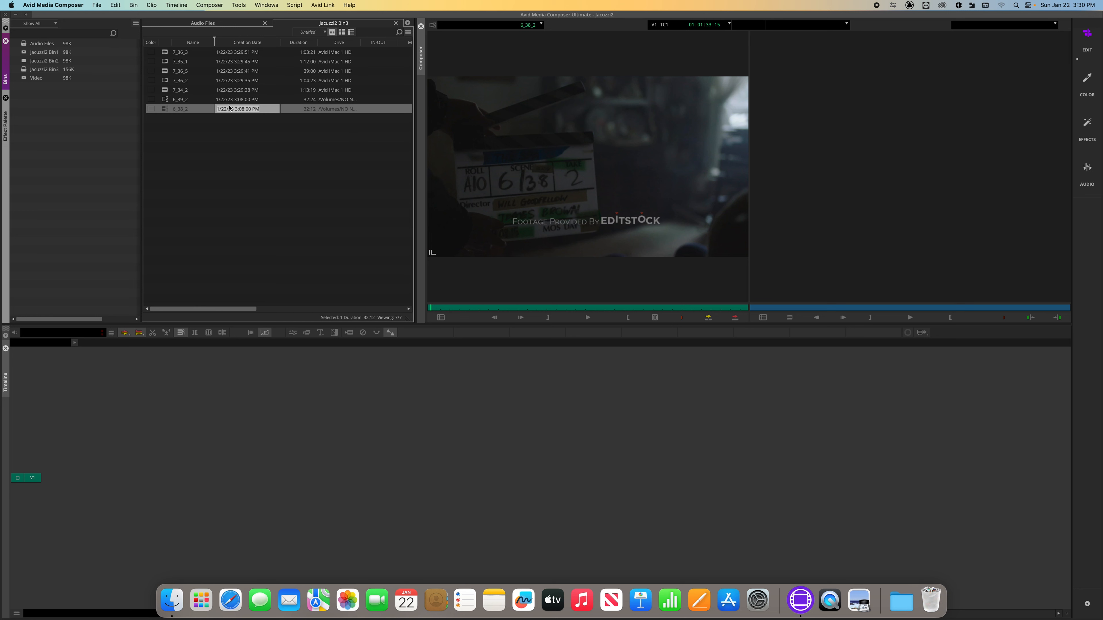
pyautogui.click(178, 111)
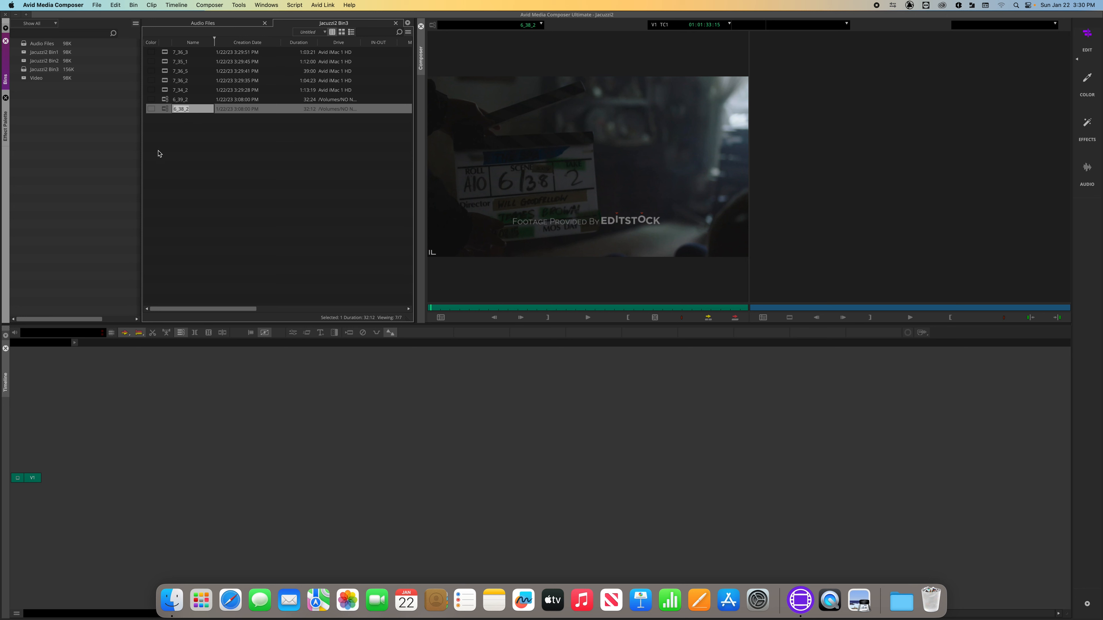
pyautogui.click(195, 148)
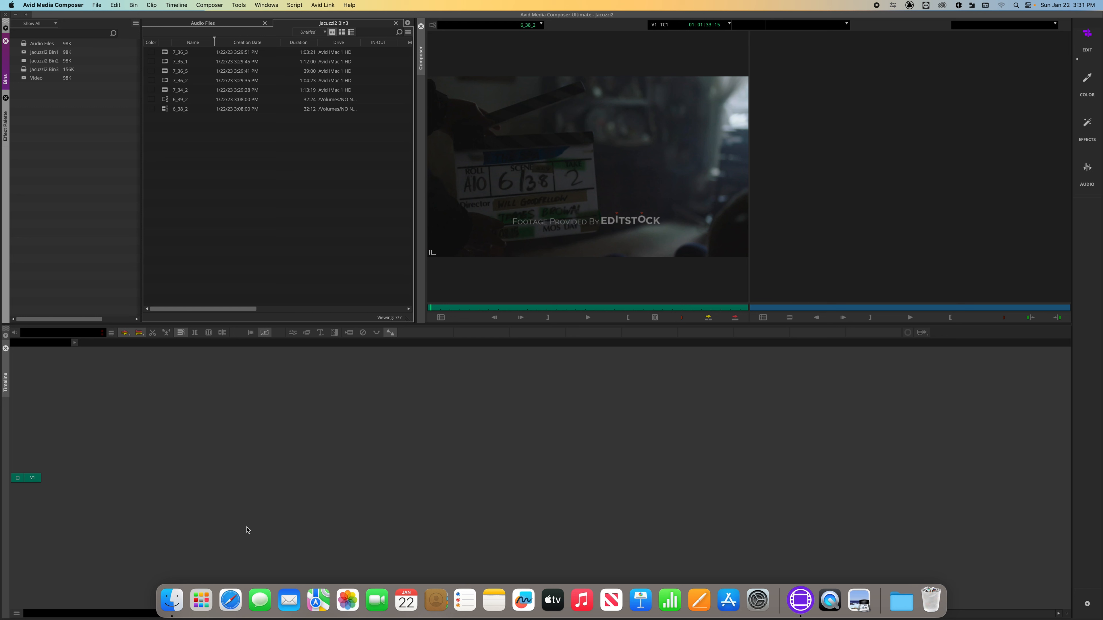
pyautogui.click(172, 599)
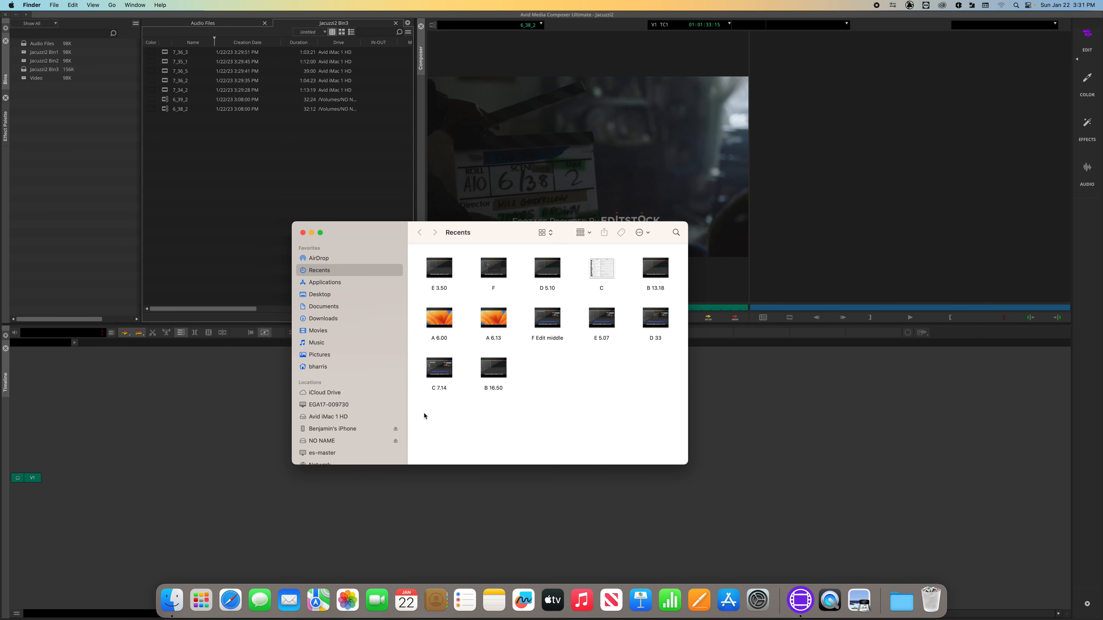
pyautogui.click(303, 233)
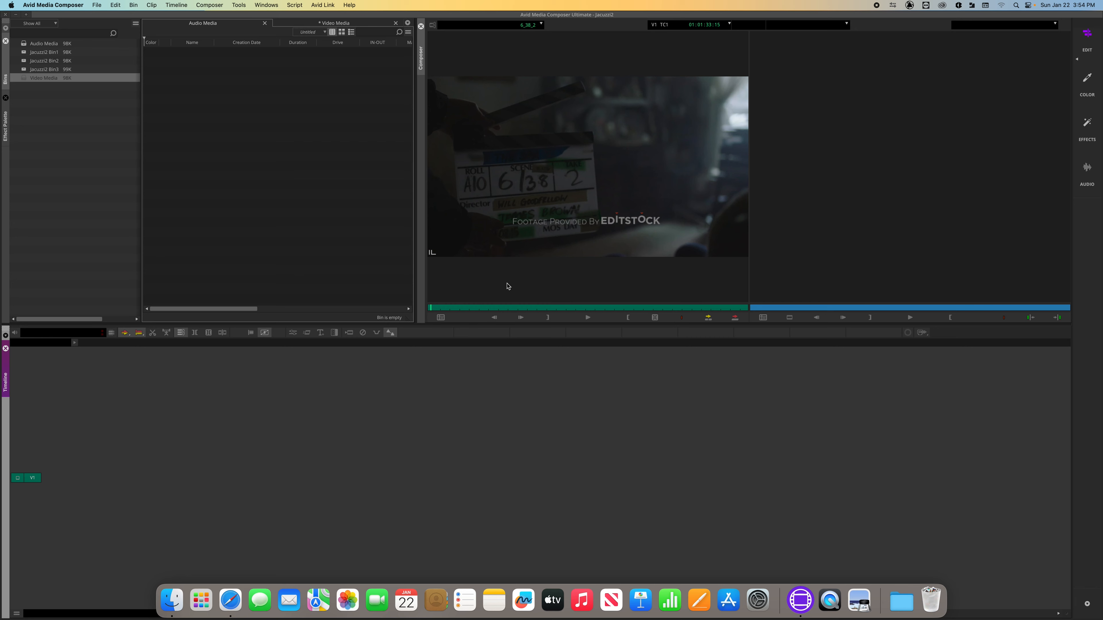
# Step: Open the Source Browser from the Audio Media bin and set it to link media
pyautogui.click(96, 5)
pyautogui.click(296, 112)
pyautogui.rightClick(297, 112)
pyautogui.moveTo(327, 123)
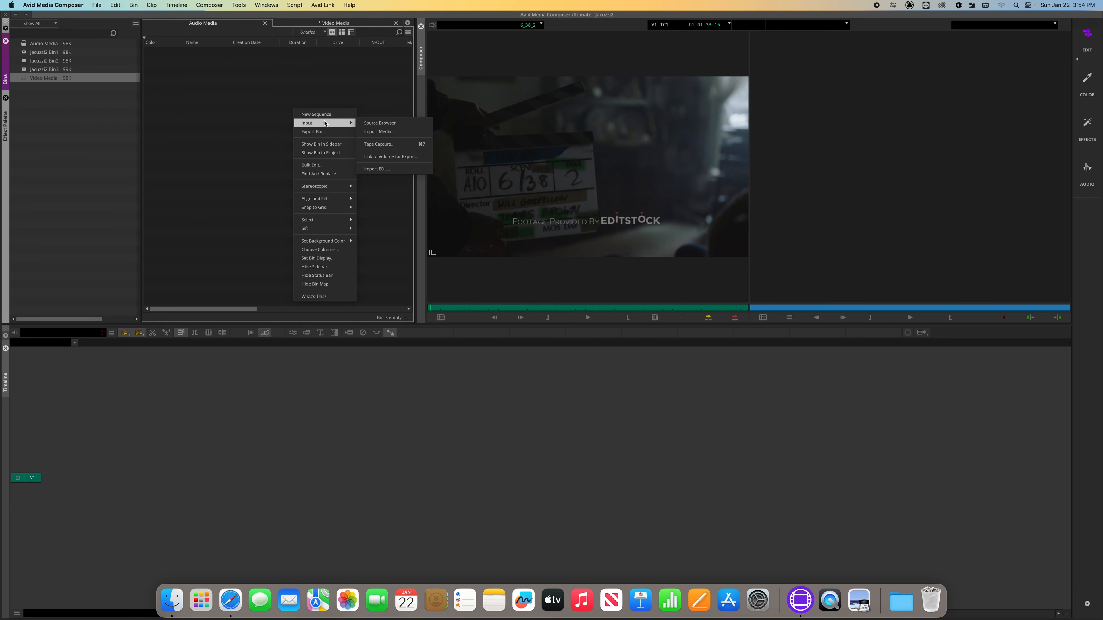
pyautogui.click(376, 122)
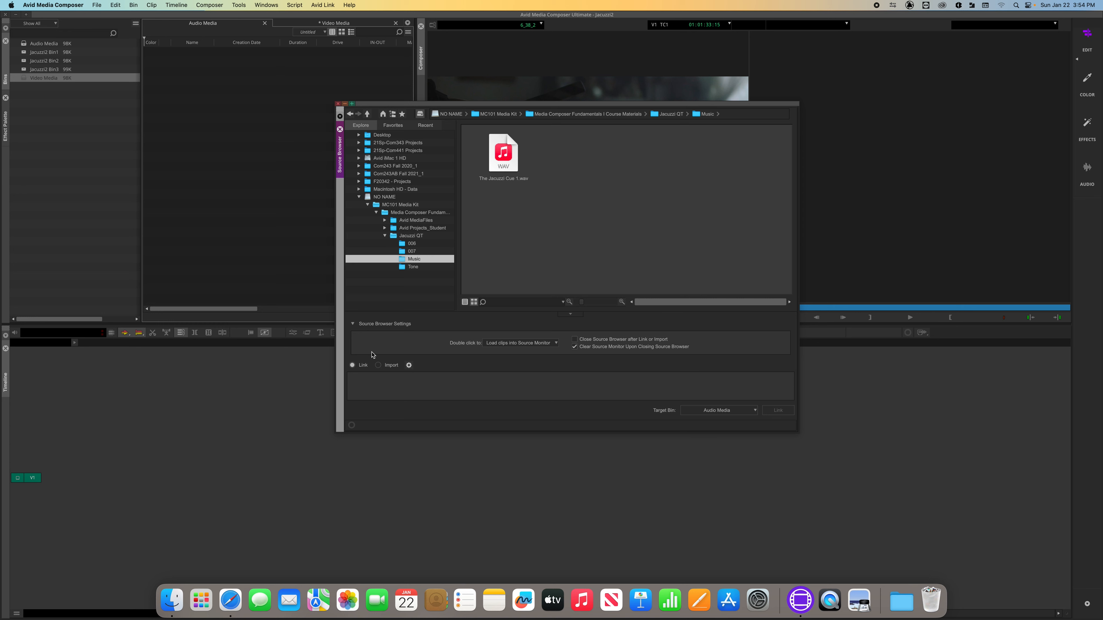
pyautogui.click(355, 367)
# Step: Set the multichannel audio link option to stereo for channels A1 and A2 and accept the link settings
pyautogui.click(409, 366)
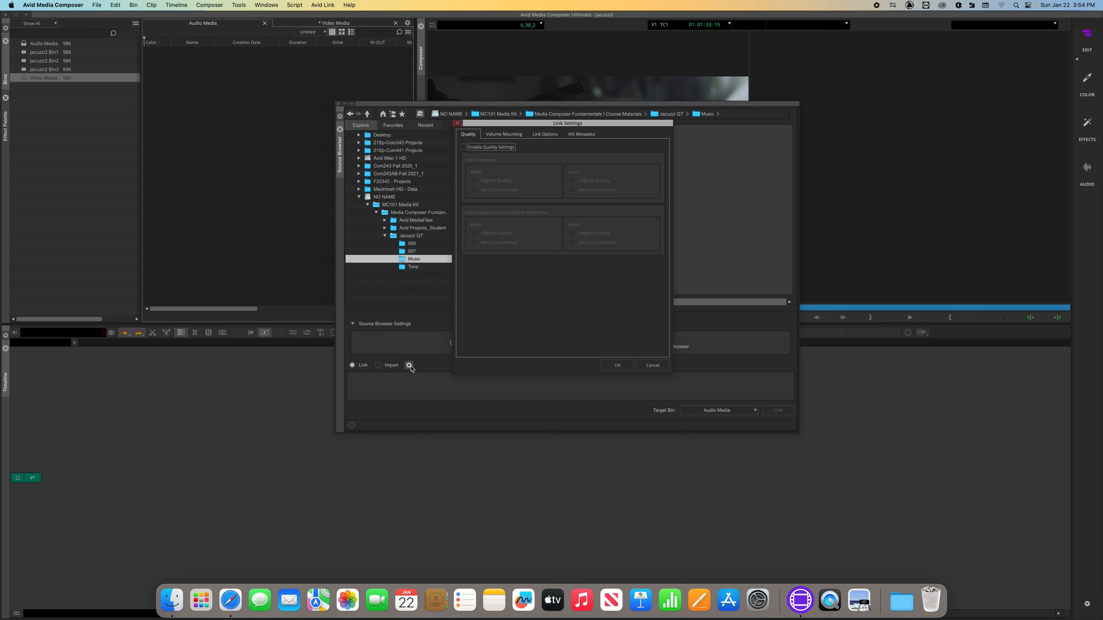
pyautogui.click(544, 137)
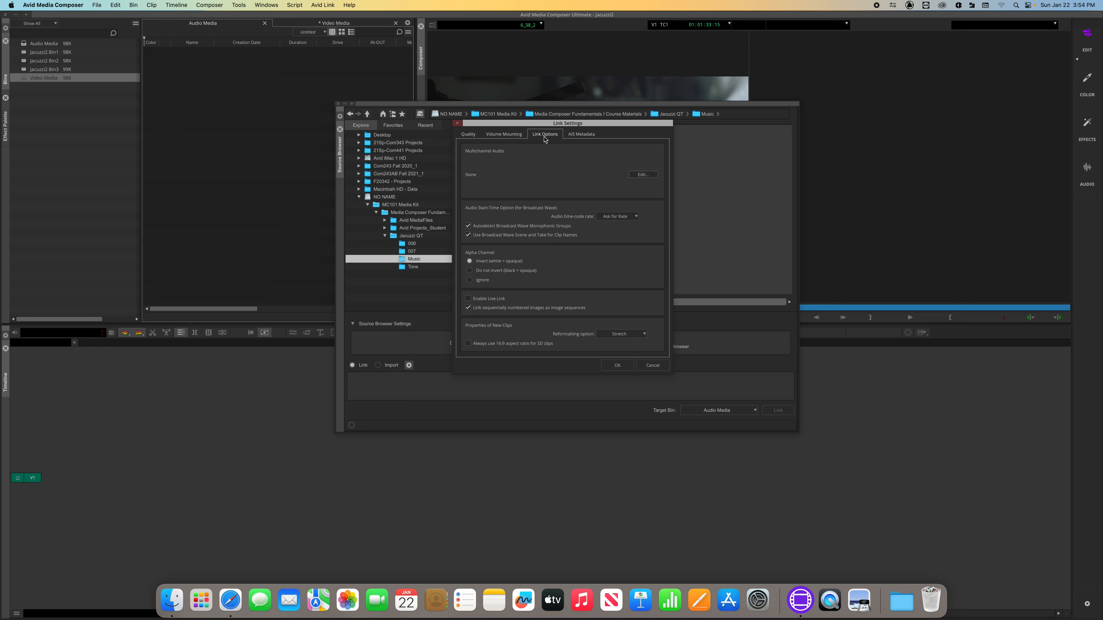
pyautogui.click(643, 175)
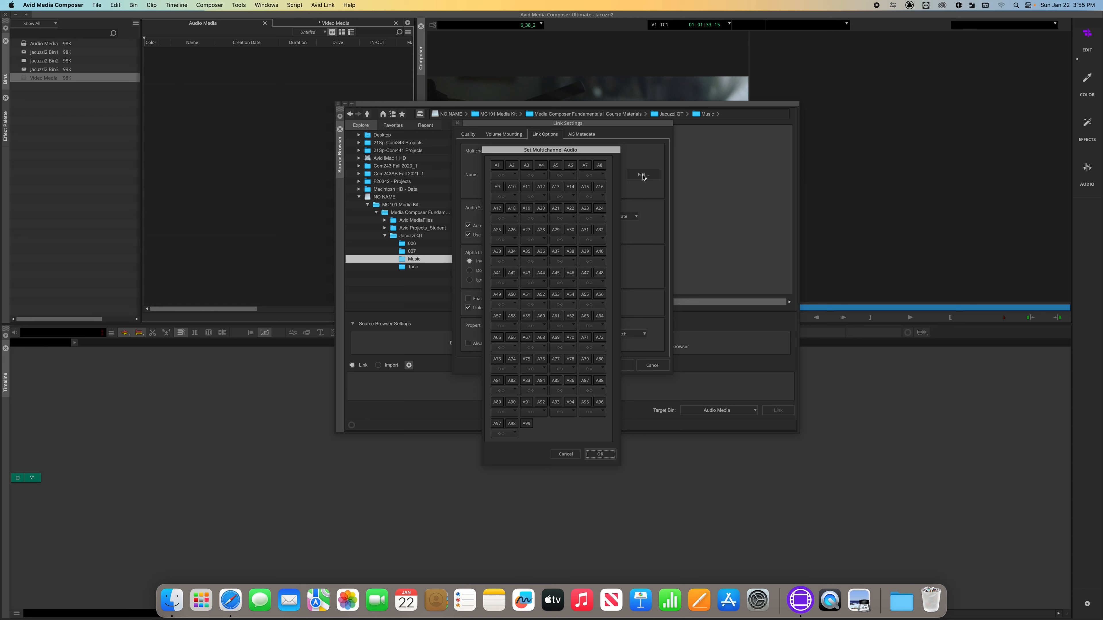
pyautogui.click(505, 176)
pyautogui.click(600, 456)
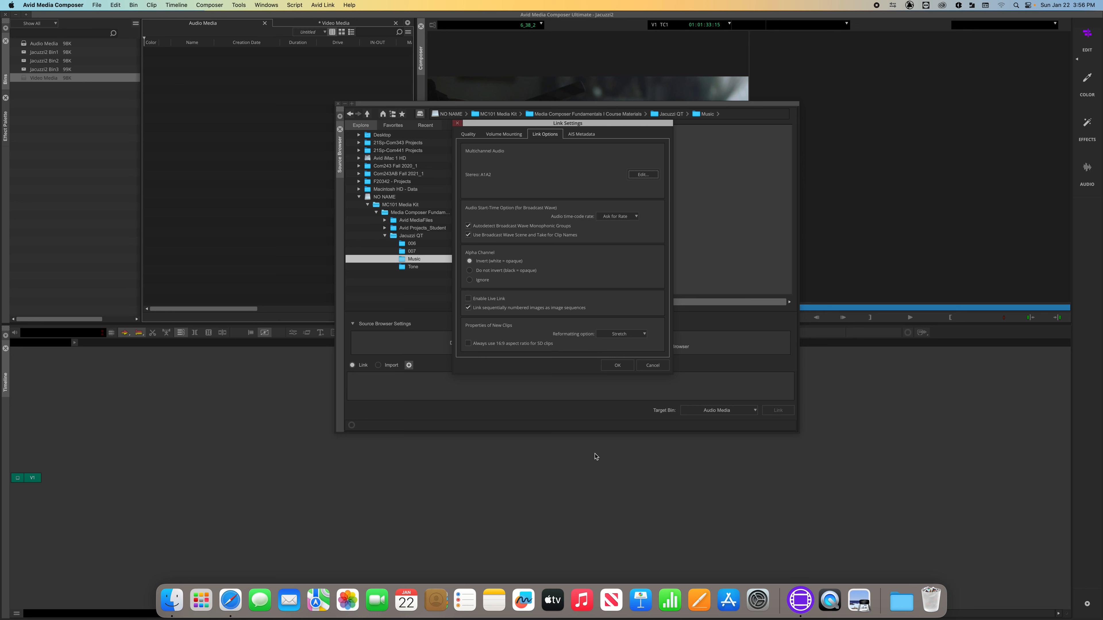
pyautogui.click(617, 365)
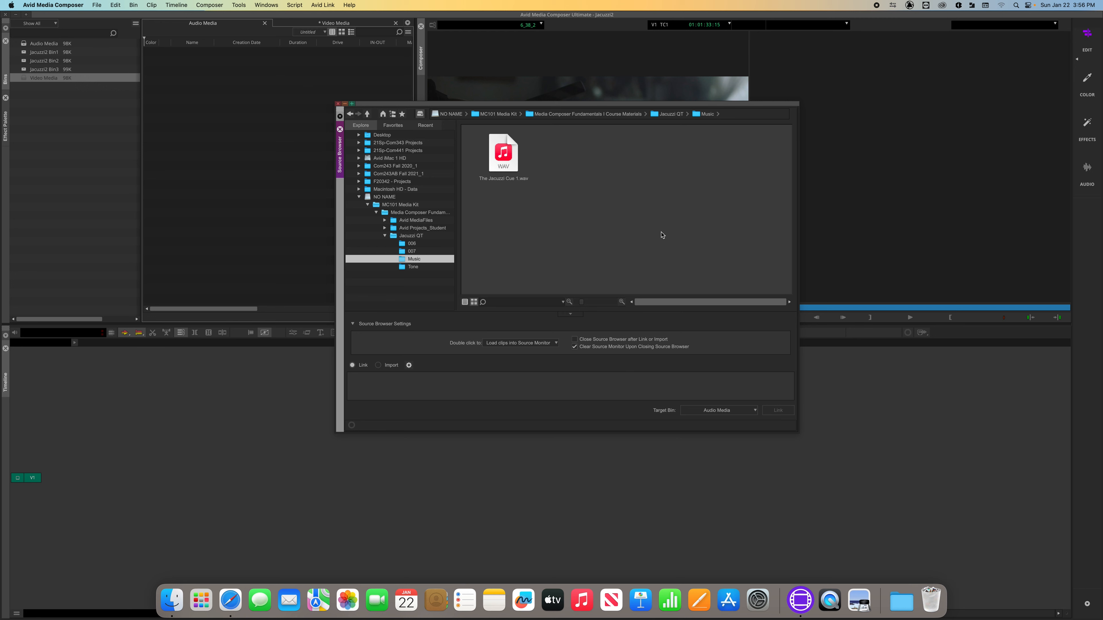
# Step: Link The Jacuzzi Cue 1.wav into the Audio Media bin, close the Source Browser and select the linked clip
pyautogui.click(509, 159)
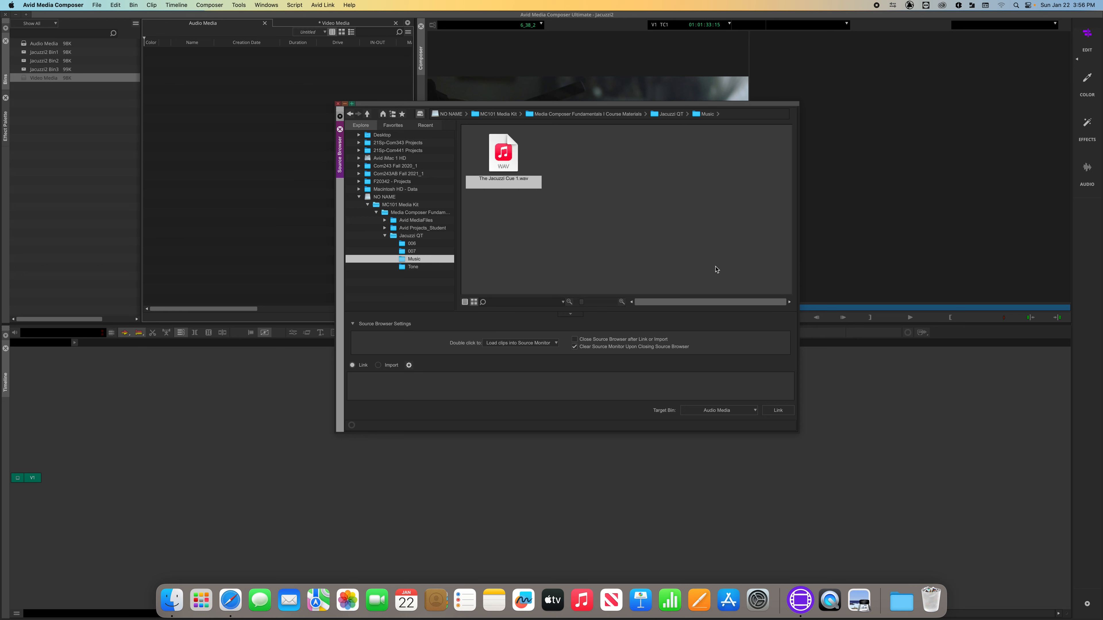
pyautogui.click(719, 411)
pyautogui.click(705, 424)
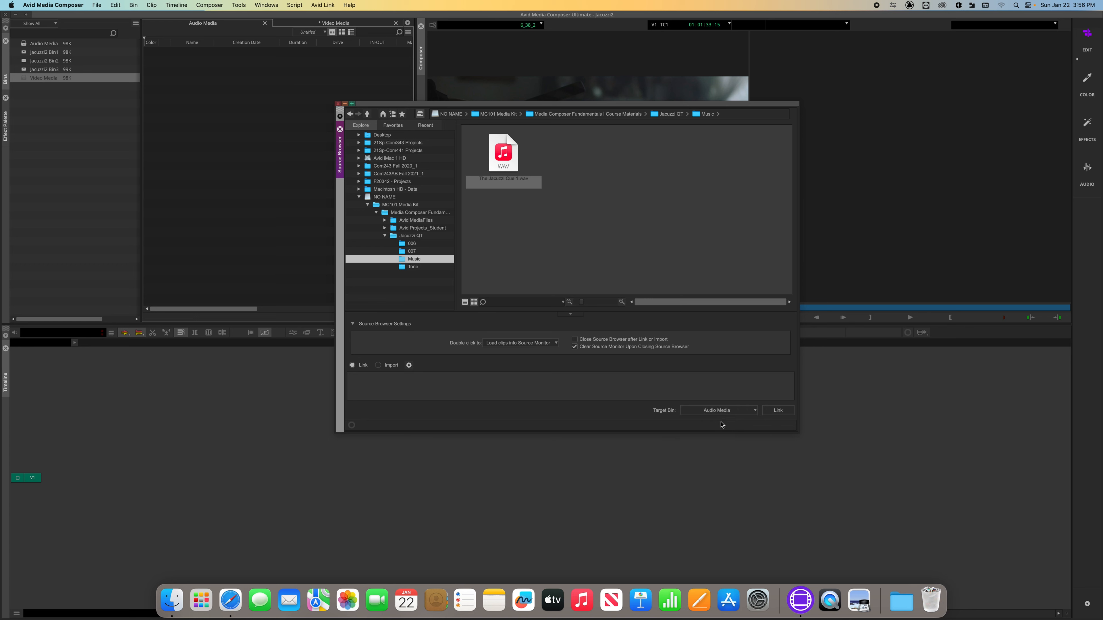
pyautogui.click(776, 411)
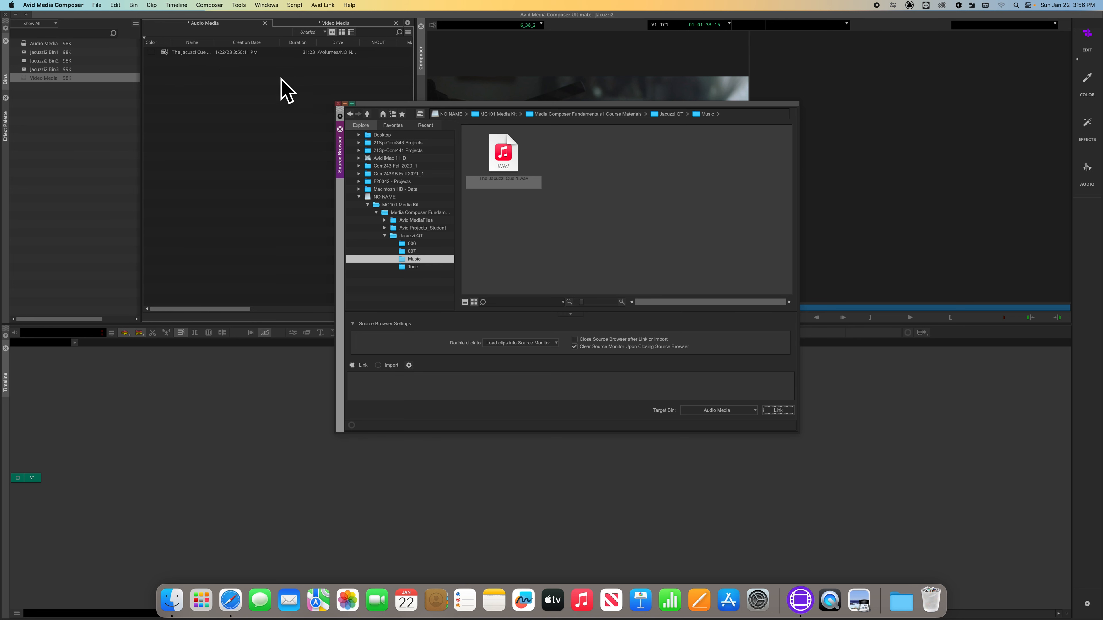
pyautogui.click(337, 103)
pyautogui.click(171, 52)
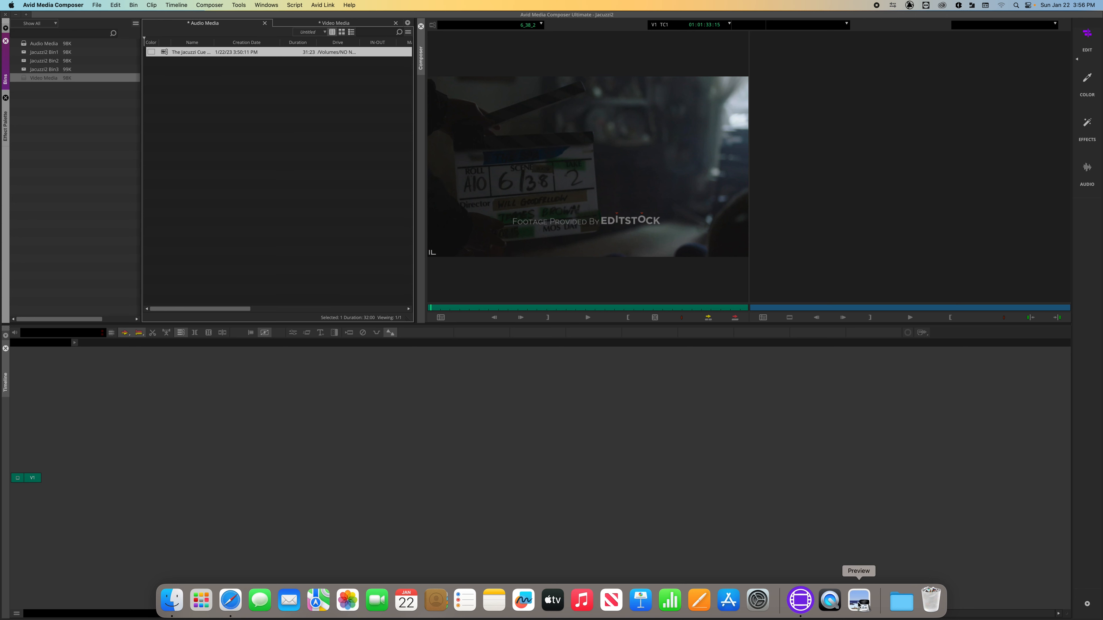
# Step: Open the desktop screenshot comparing stereo and mono music track configurations in Preview, and resize and place it over Media Composer for study
pyautogui.click(16, 14)
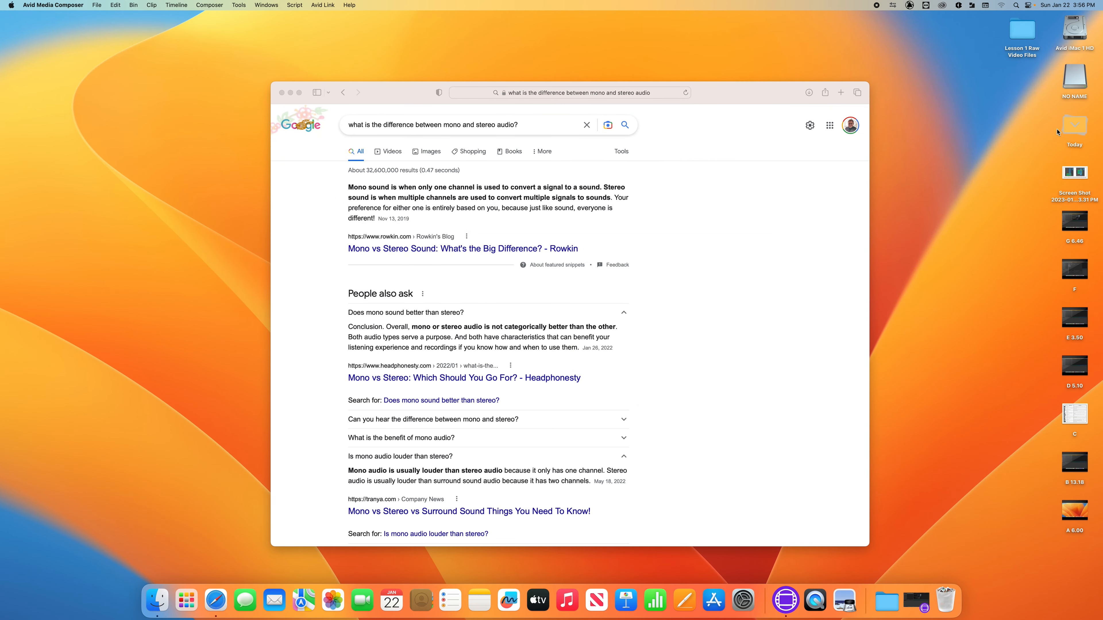
pyautogui.doubleClick(1074, 174)
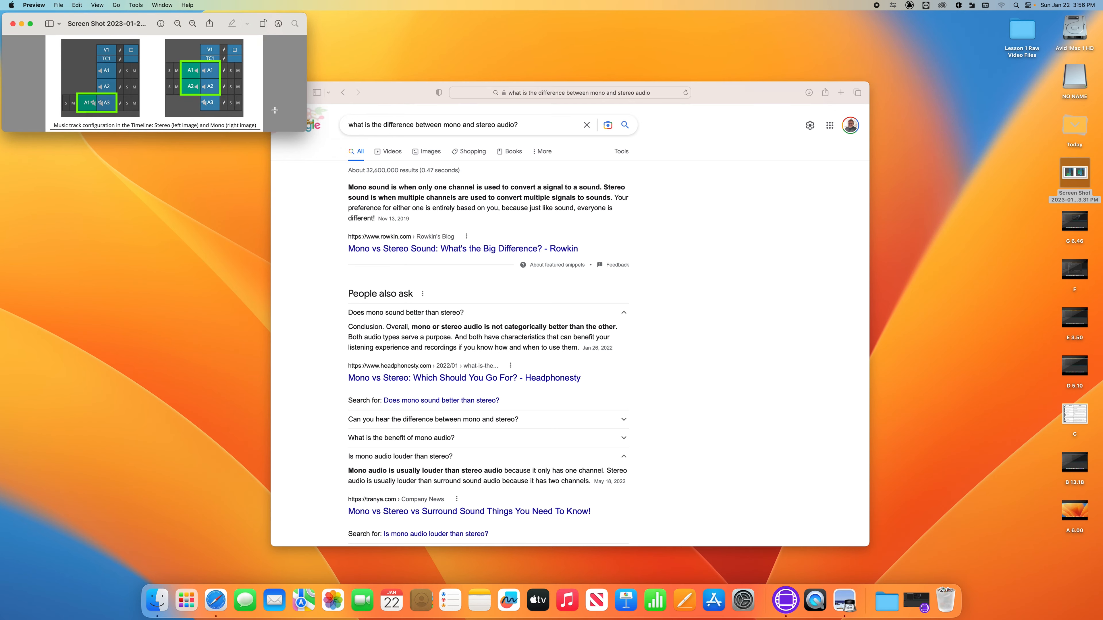
pyautogui.moveTo(310, 134); pyautogui.dragTo(567, 470)
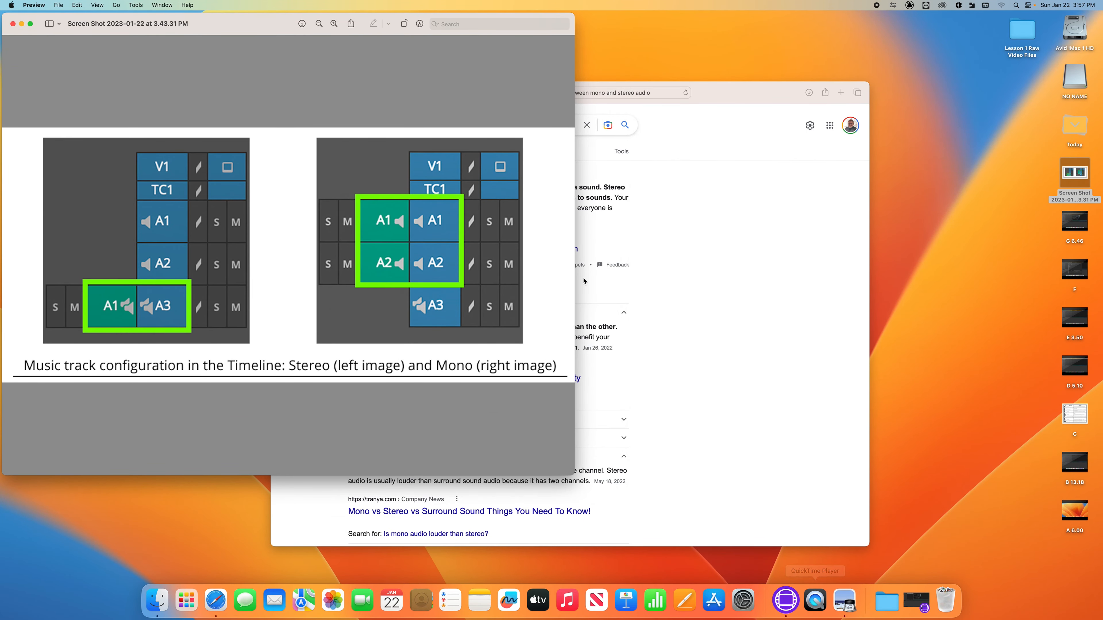
pyautogui.click(786, 599)
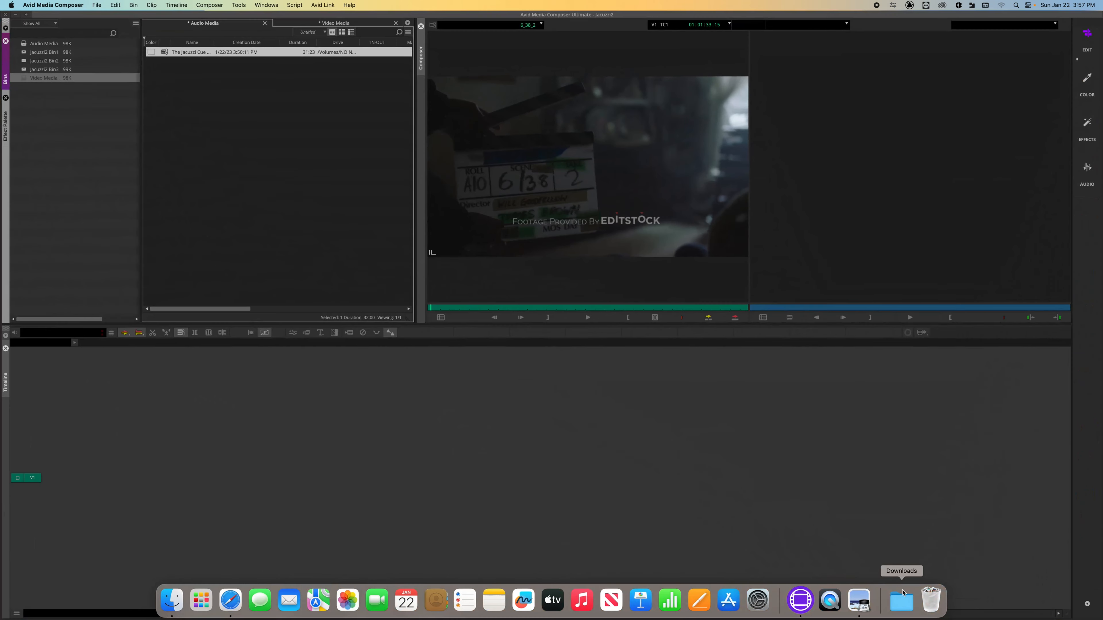
pyautogui.click(857, 605)
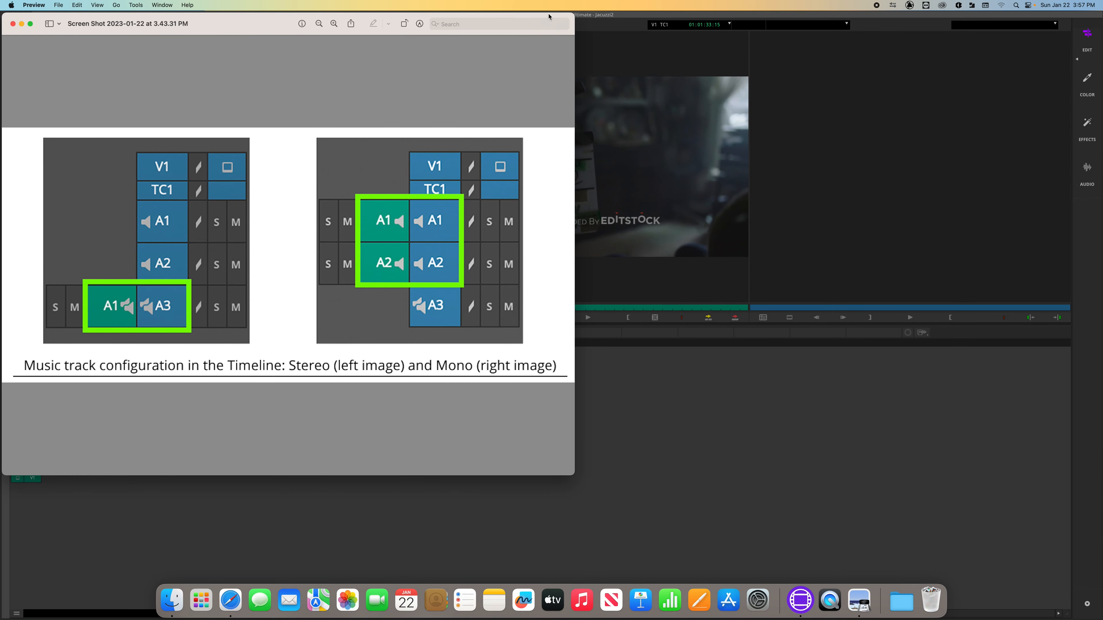
pyautogui.moveTo(574, 12); pyautogui.dragTo(390, 239)
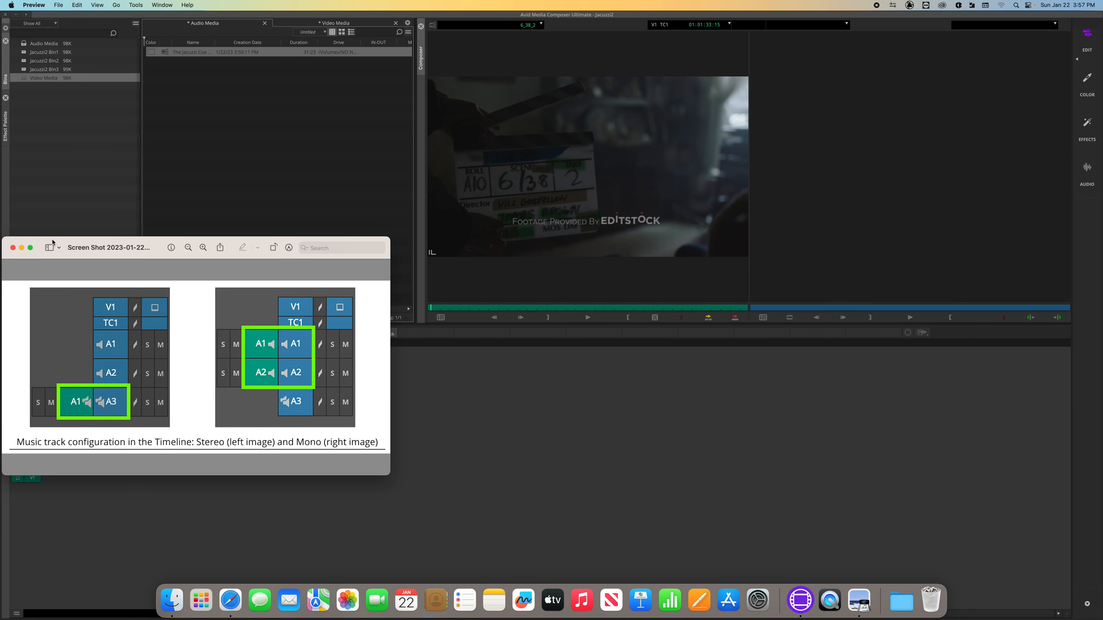
pyautogui.moveTo(84, 239); pyautogui.dragTo(375, 336)
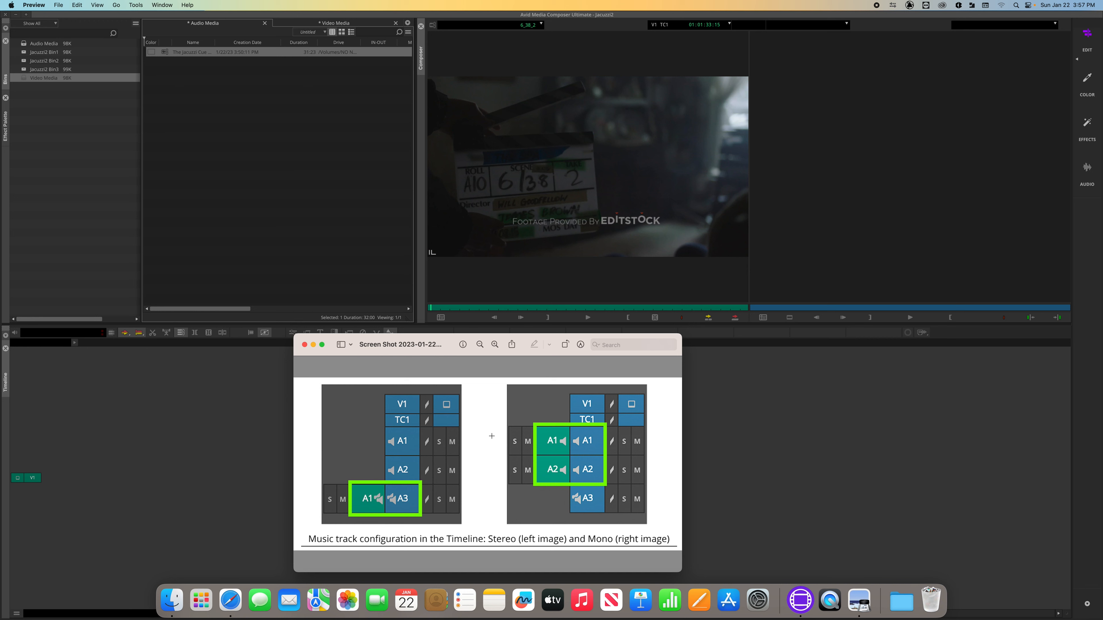
# Step: Close the reference screenshot and the Safari search page, and examine the Tracks column of the linked music clip
pyautogui.click(305, 345)
pyautogui.click(231, 599)
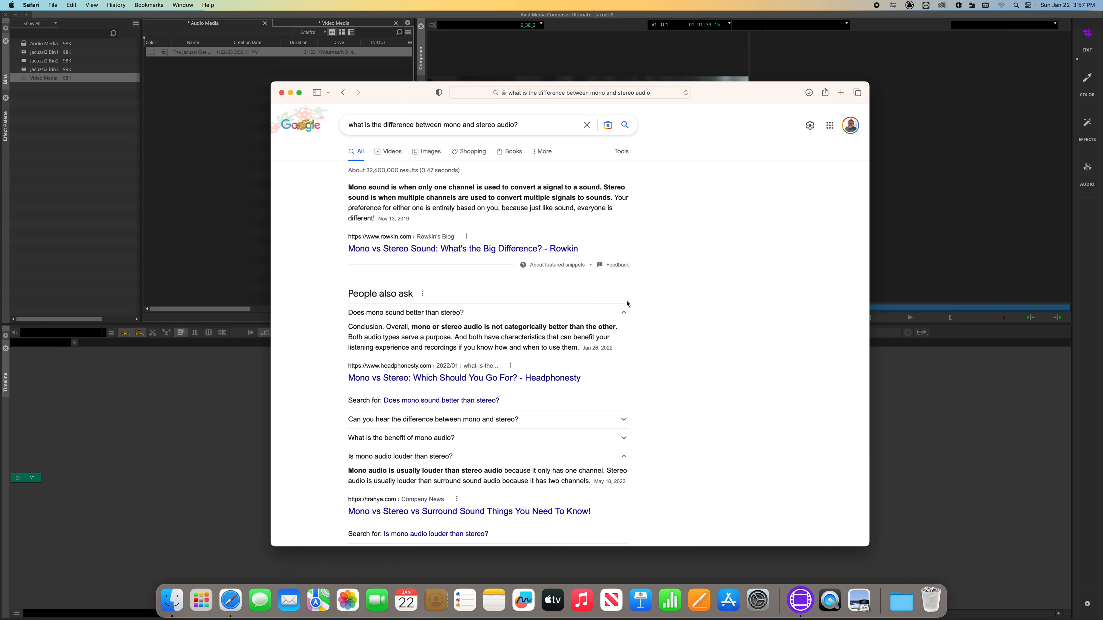
pyautogui.click(282, 93)
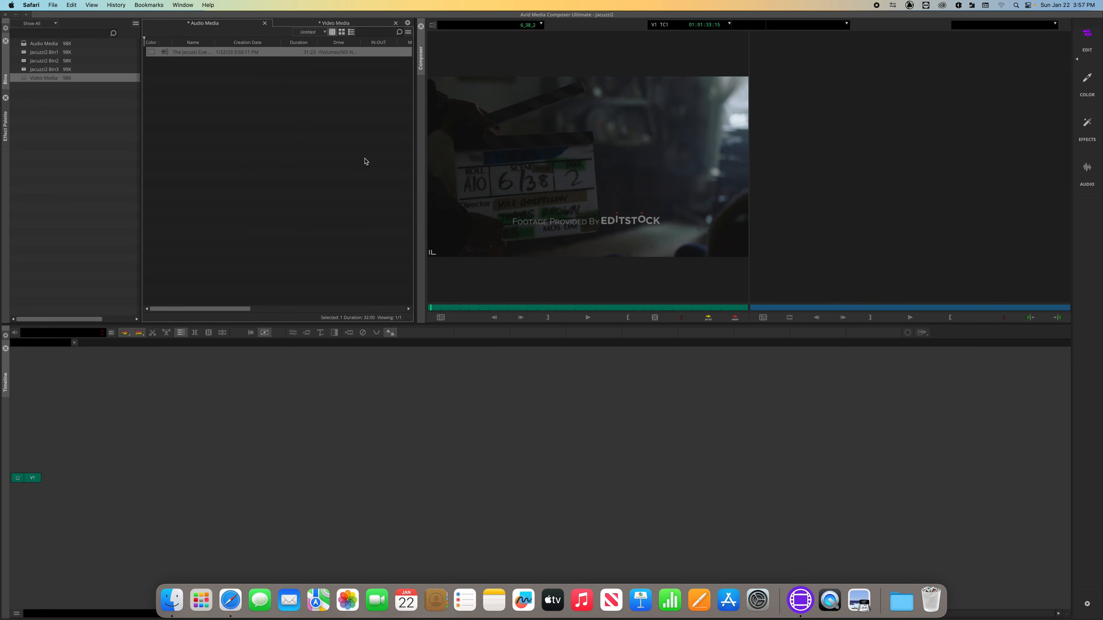
pyautogui.hscroll(5, 365, 161)
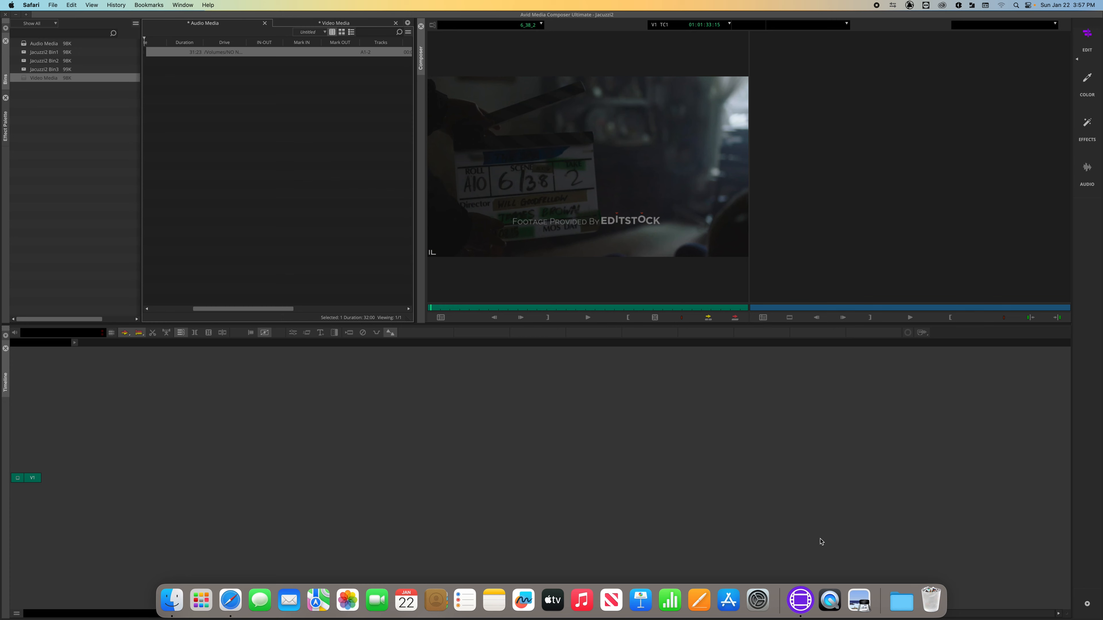
# Step: Minimize Media Composer, reopen the stereo and mono track configuration screenshot from the desktop and enlarge it for reading
pyautogui.click(860, 602)
pyautogui.click(16, 15)
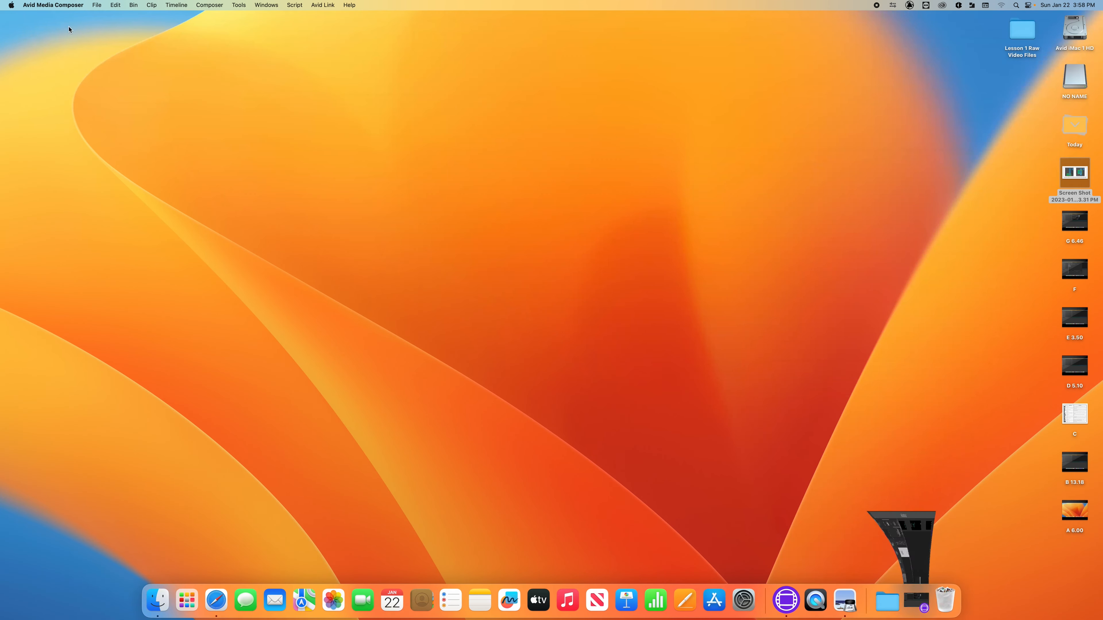
pyautogui.click(1079, 174)
pyautogui.doubleClick(1078, 174)
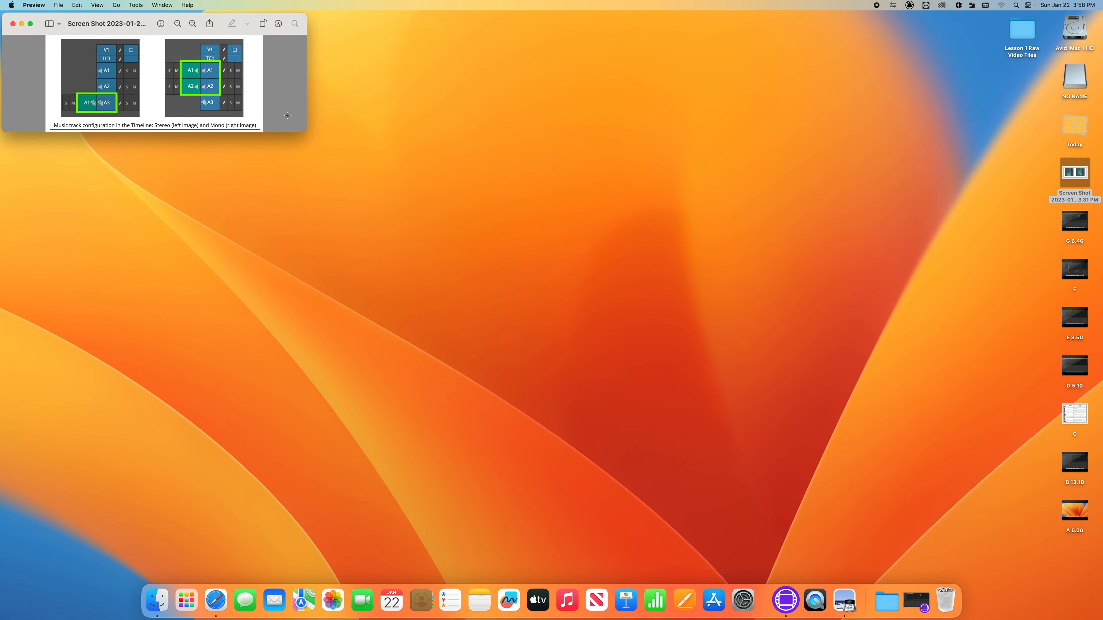
pyautogui.moveTo(305, 130); pyautogui.dragTo(513, 314)
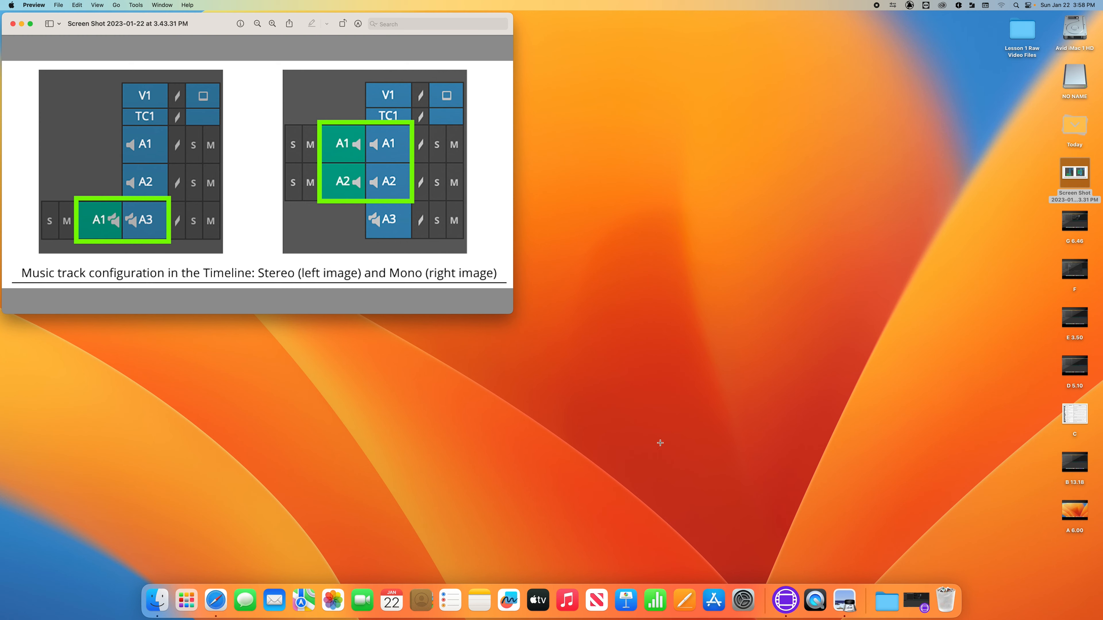
# Step: Switch back to Media Composer, open the Source Browser from the Audio Media bin and select AT_T1.WAV in the Tone folder
pyautogui.click(785, 600)
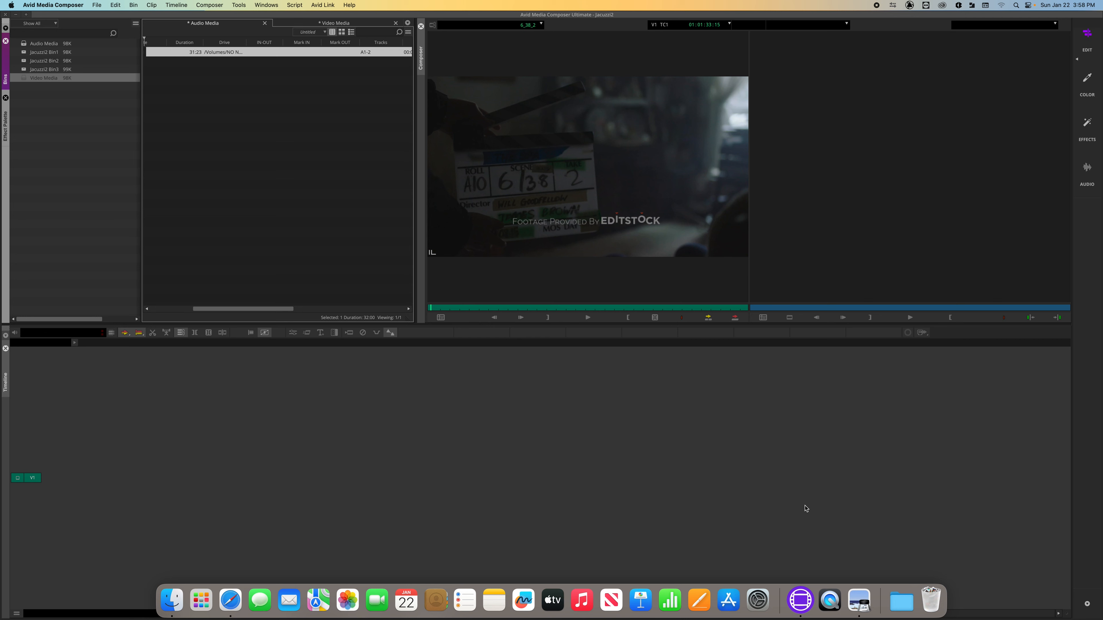
pyautogui.click(352, 178)
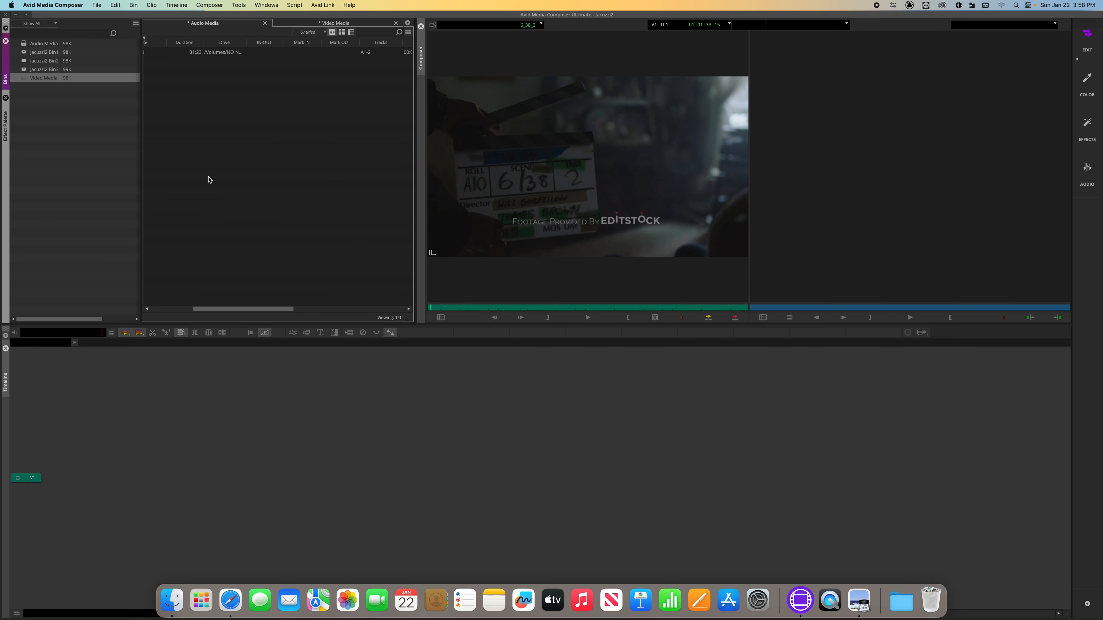
pyautogui.rightClick(261, 126)
pyautogui.moveTo(299, 138)
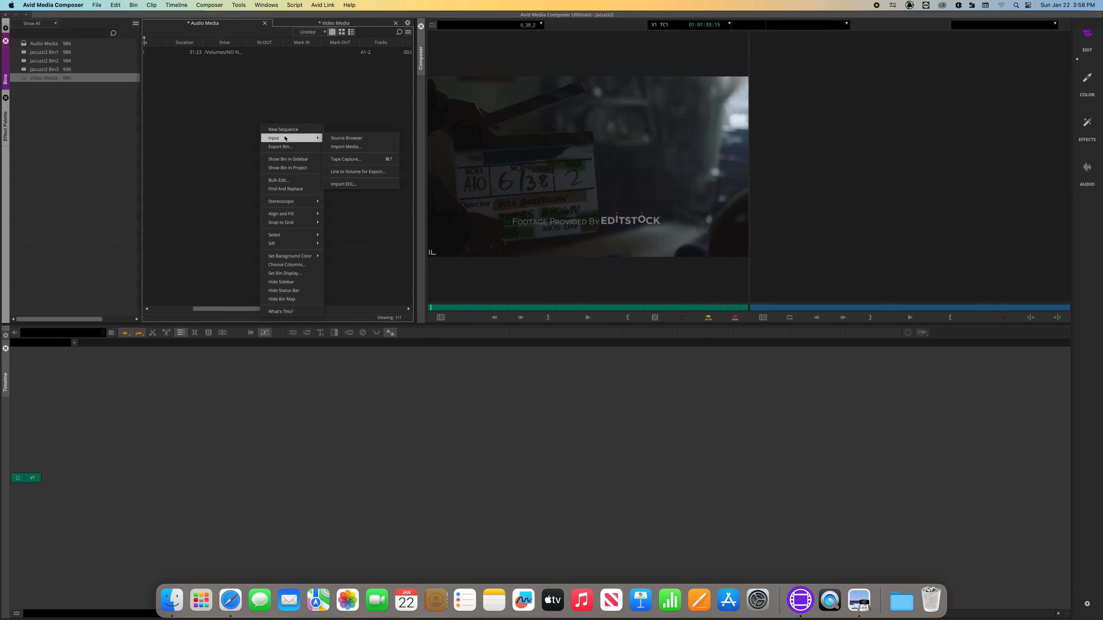
pyautogui.click(350, 138)
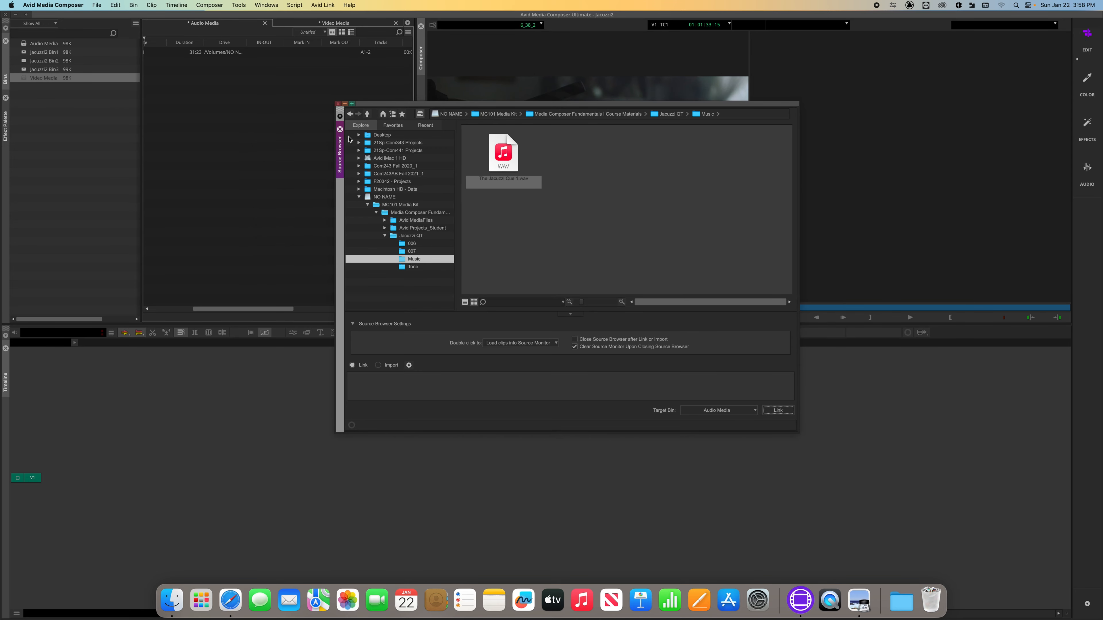
pyautogui.click(411, 243)
pyautogui.click(413, 266)
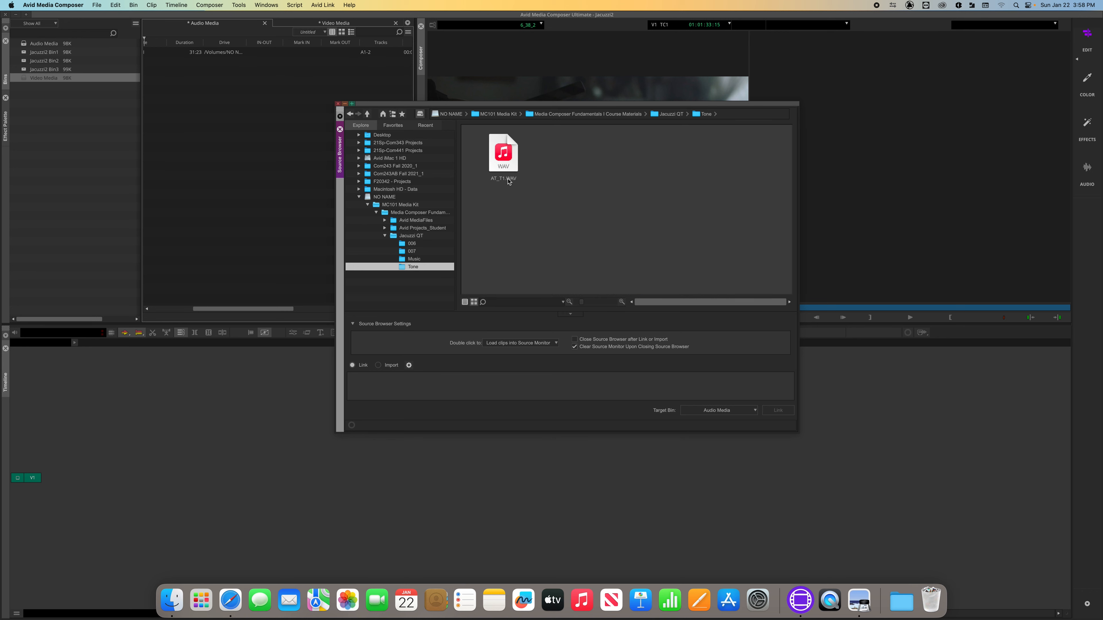
pyautogui.click(507, 152)
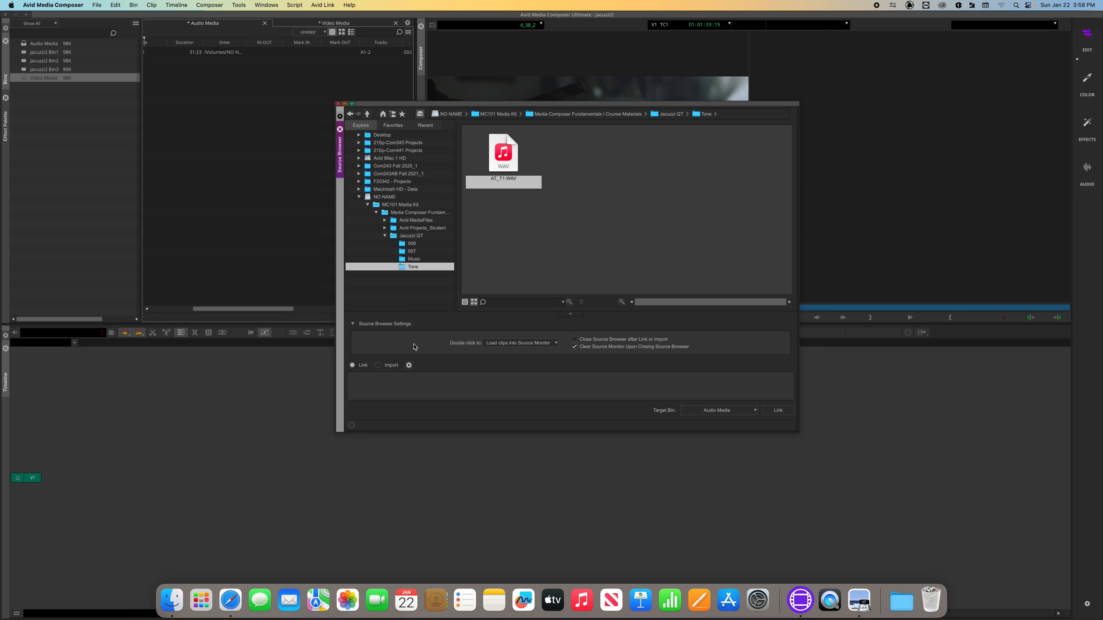
# Step: Set the Source Browser to Import, review the import settings without changing them, and import AT_T1.WAV into the Audio Media bin
pyautogui.click(382, 367)
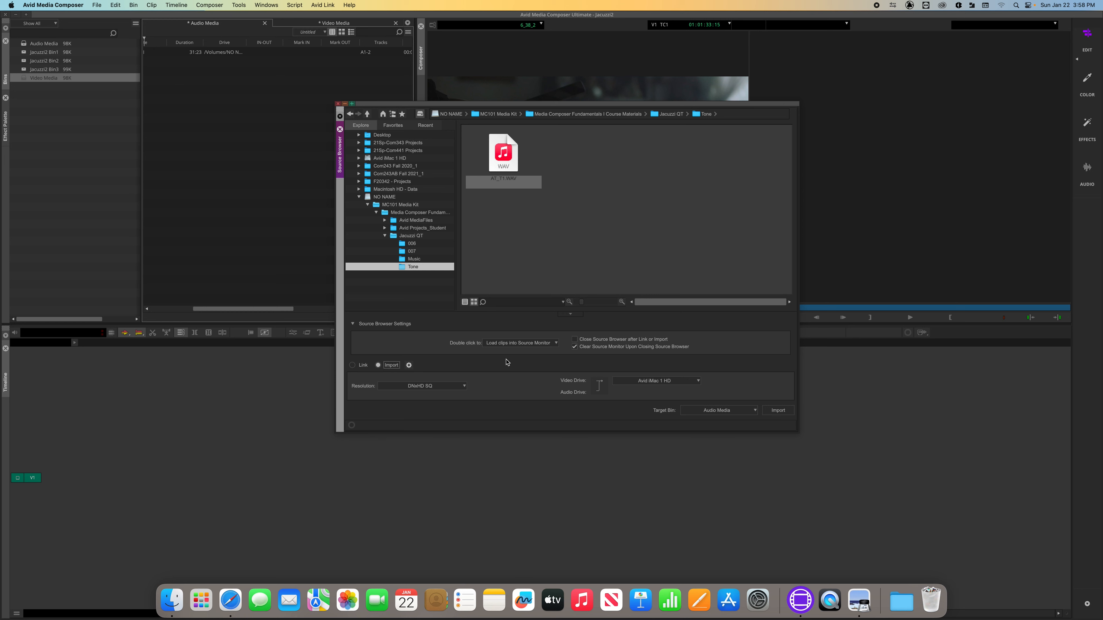
pyautogui.click(409, 366)
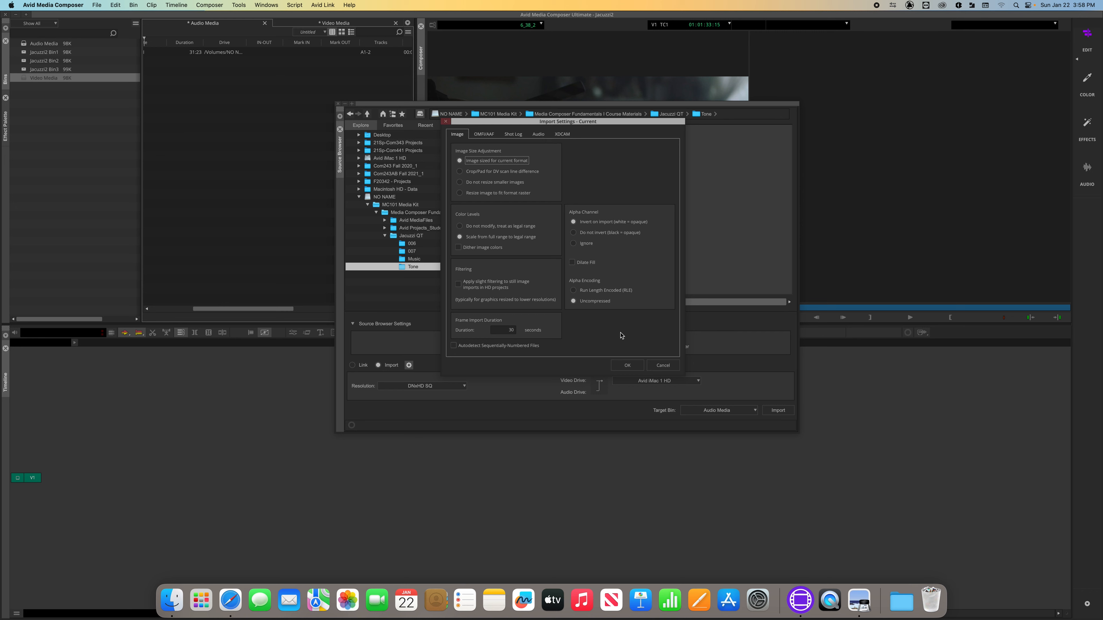
pyautogui.click(663, 365)
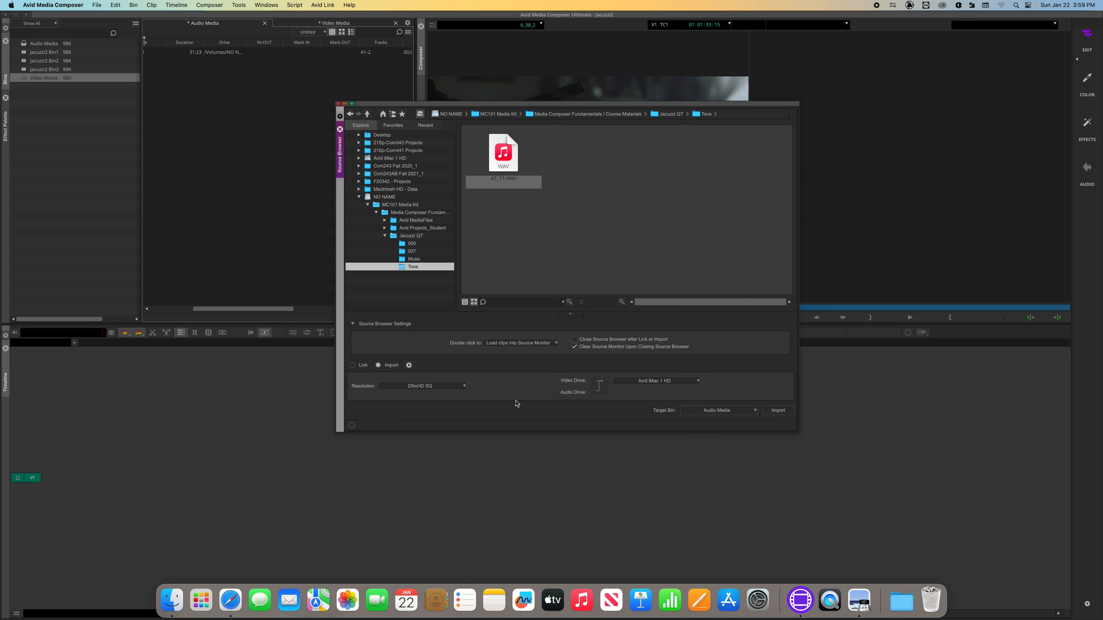
pyautogui.click(505, 156)
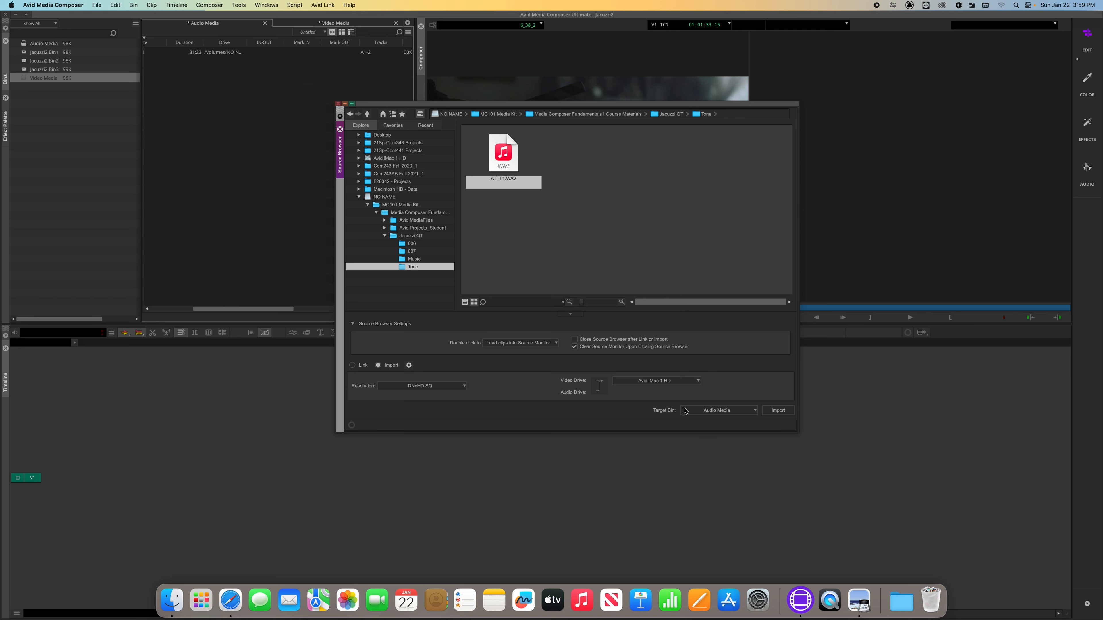
pyautogui.click(781, 412)
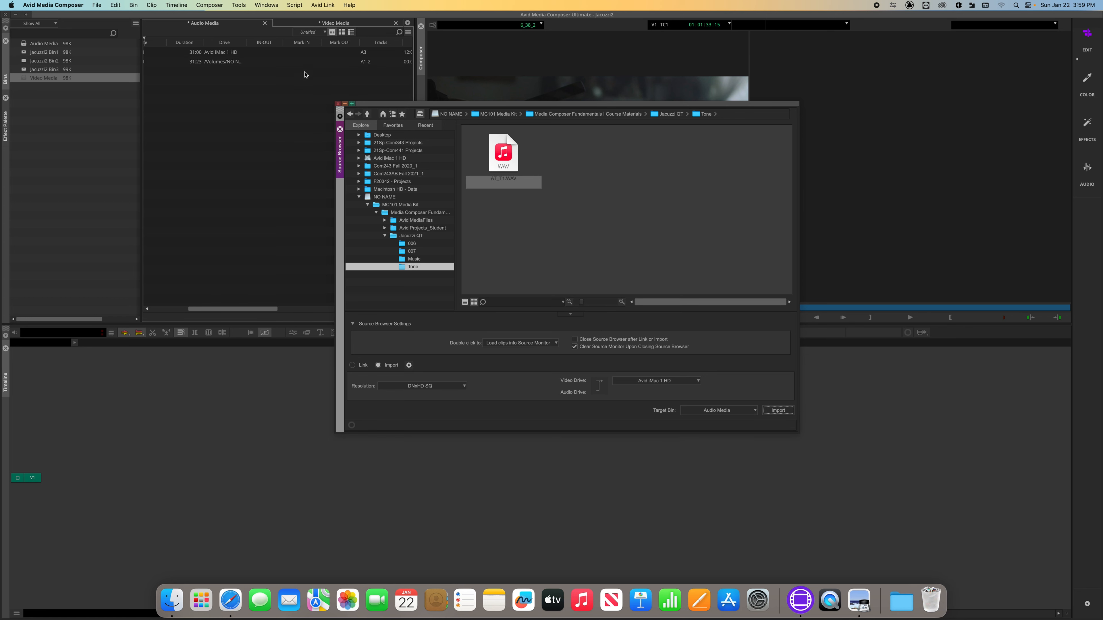
# Step: Bring up the stereo and mono track configuration screenshot in Preview, move it clear of the Audio Media bin for comparison, and close it
pyautogui.click(180, 82)
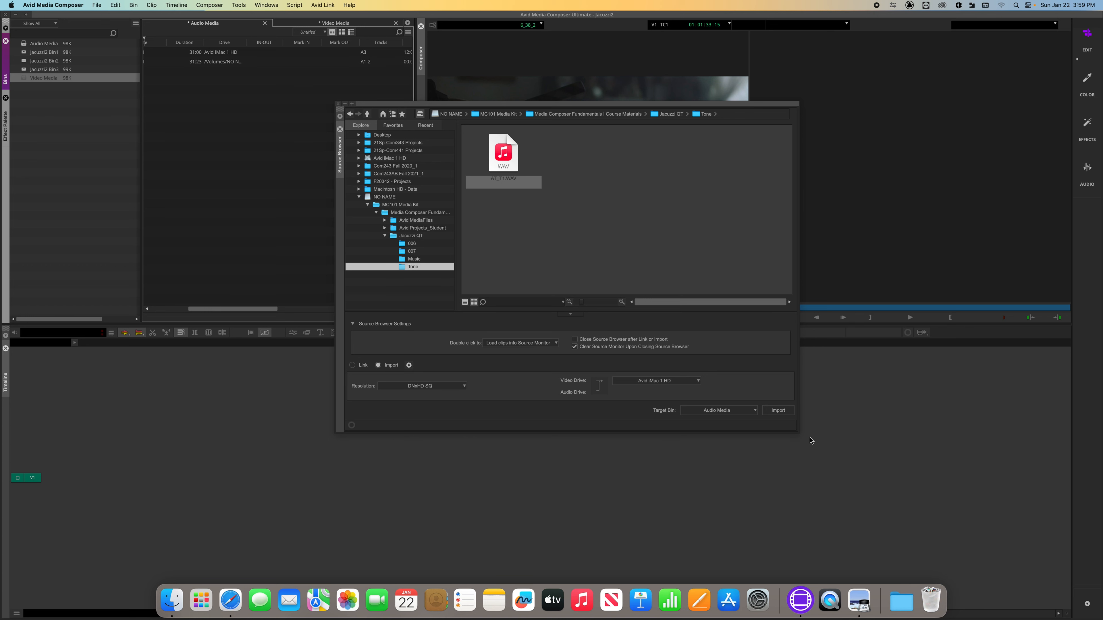
pyautogui.click(859, 600)
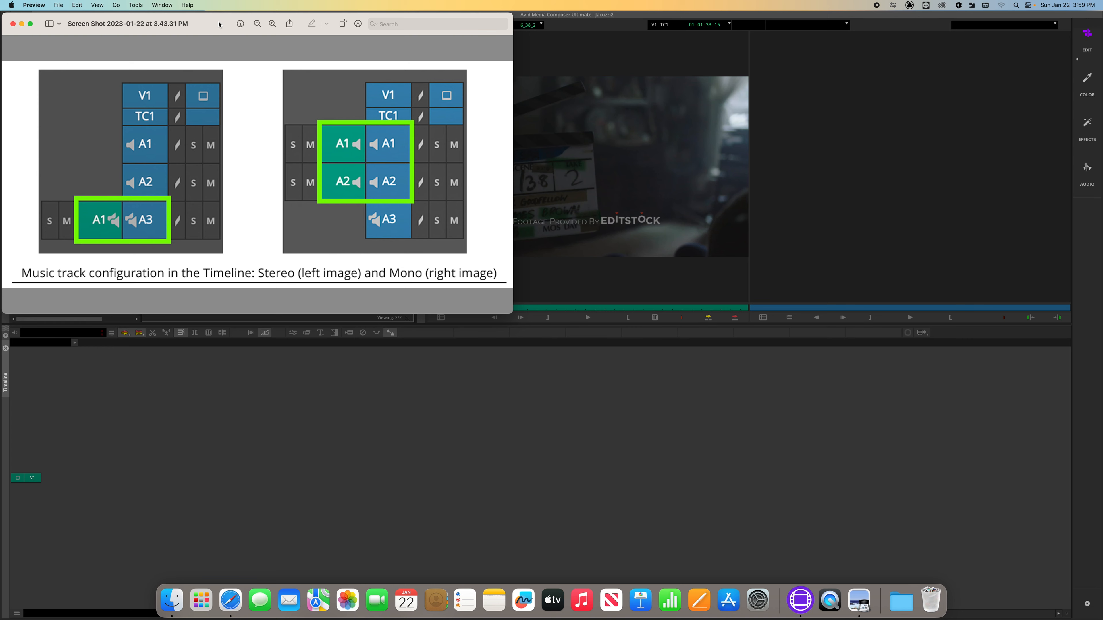
pyautogui.moveTo(219, 25); pyautogui.dragTo(496, 215)
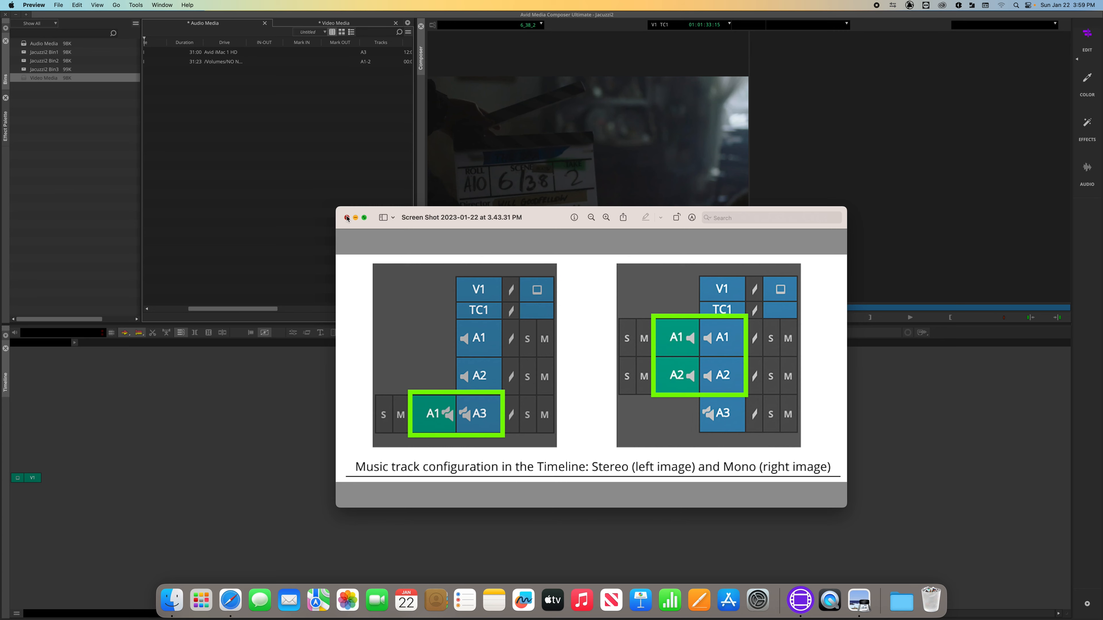
pyautogui.click(347, 217)
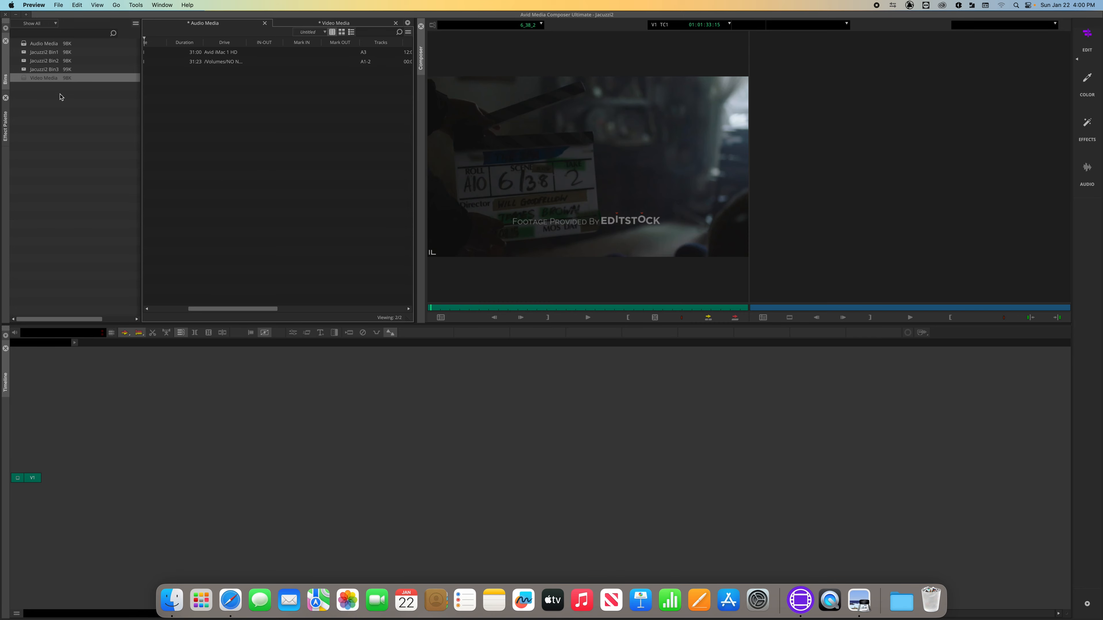
# Step: Open the Video Media bin and close the Source Browser
pyautogui.click(51, 70)
pyautogui.click(39, 76)
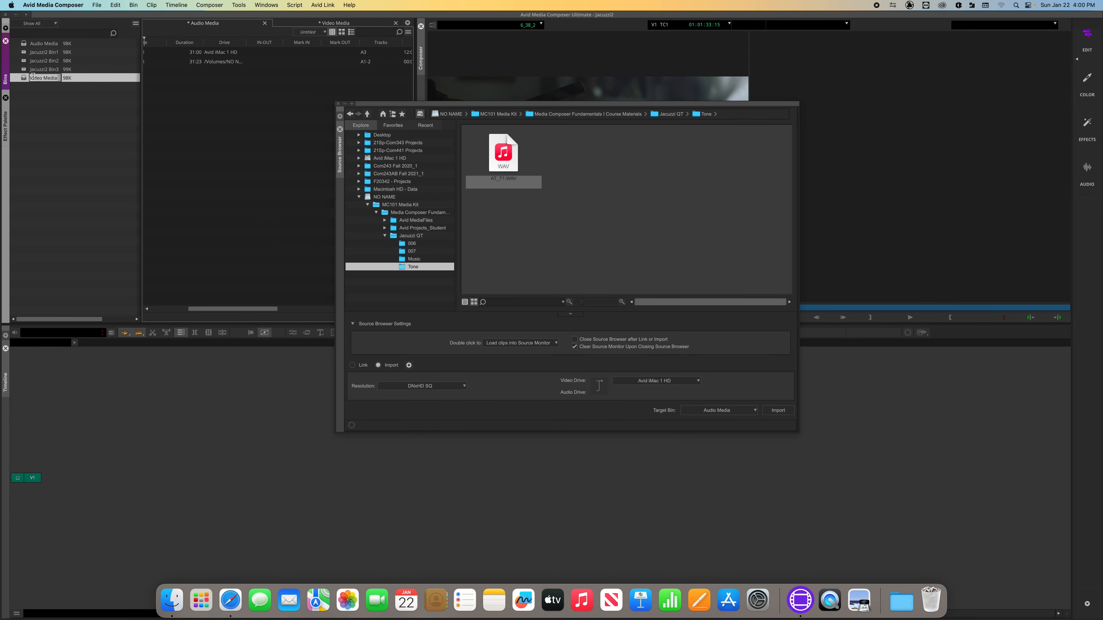
pyautogui.doubleClick(24, 79)
pyautogui.click(338, 104)
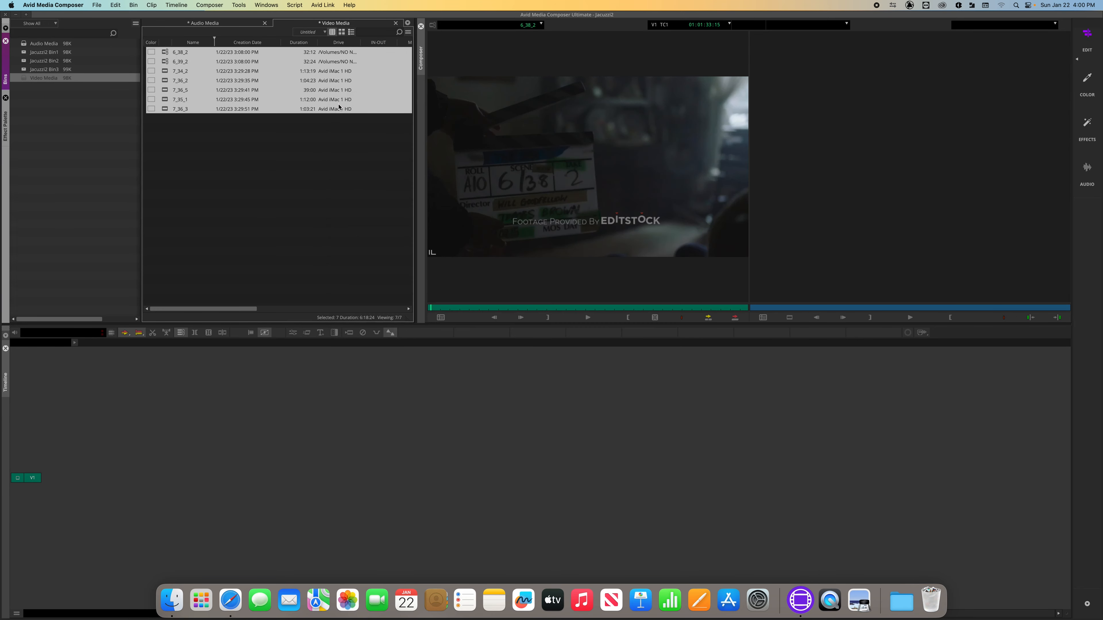
# Step: Clear the clip selection and switch between the Video Media and Audio Media bins to review their contents
pyautogui.click(190, 136)
pyautogui.click(180, 71)
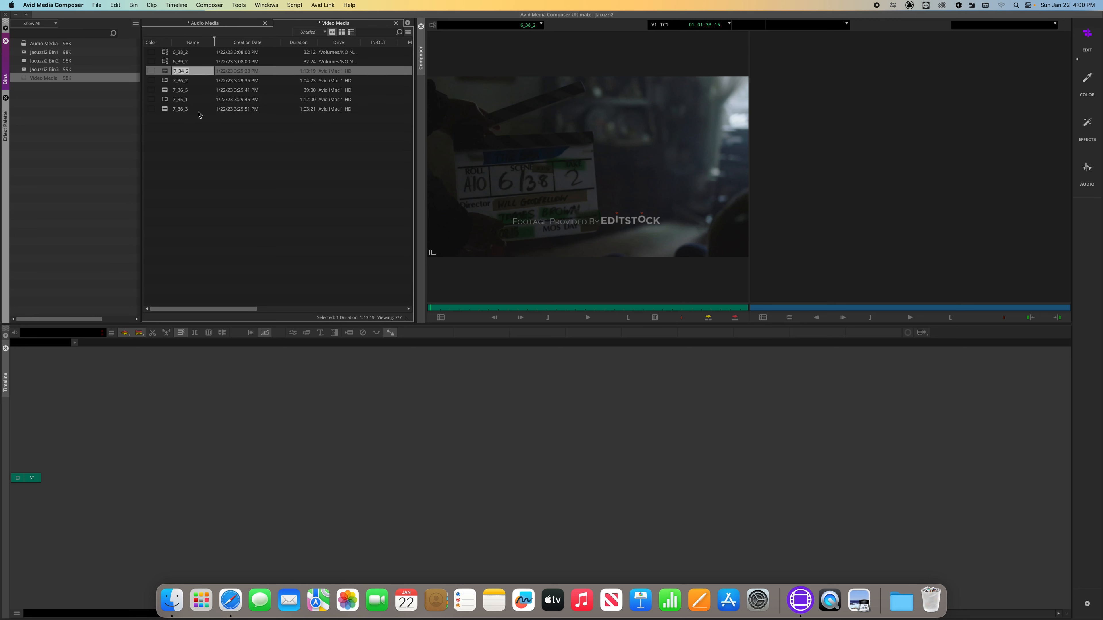
pyautogui.click(214, 140)
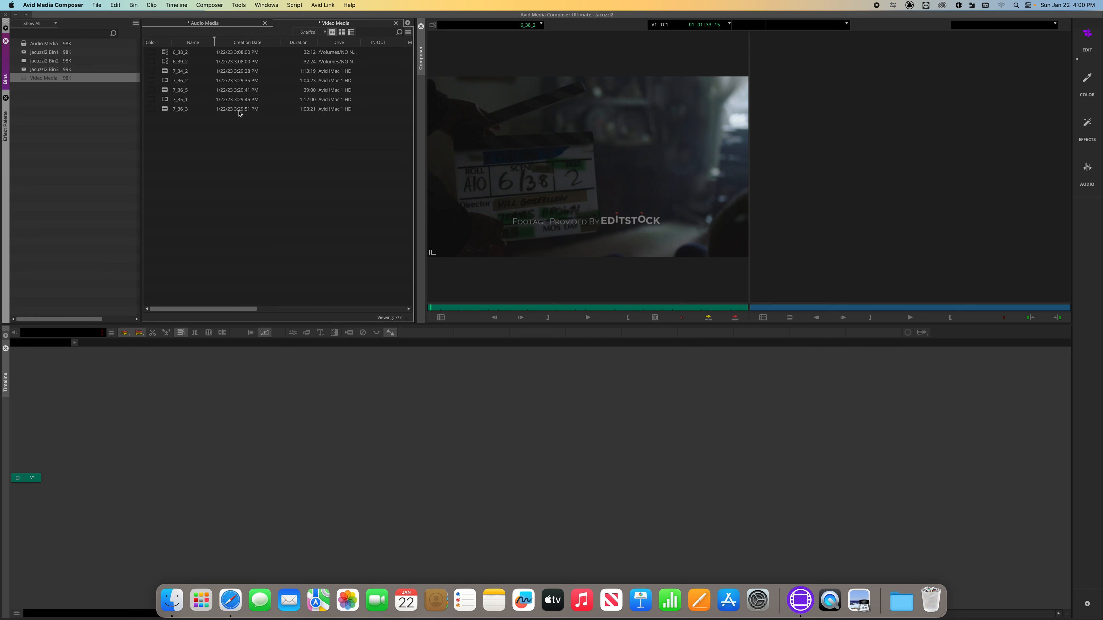
pyautogui.click(24, 46)
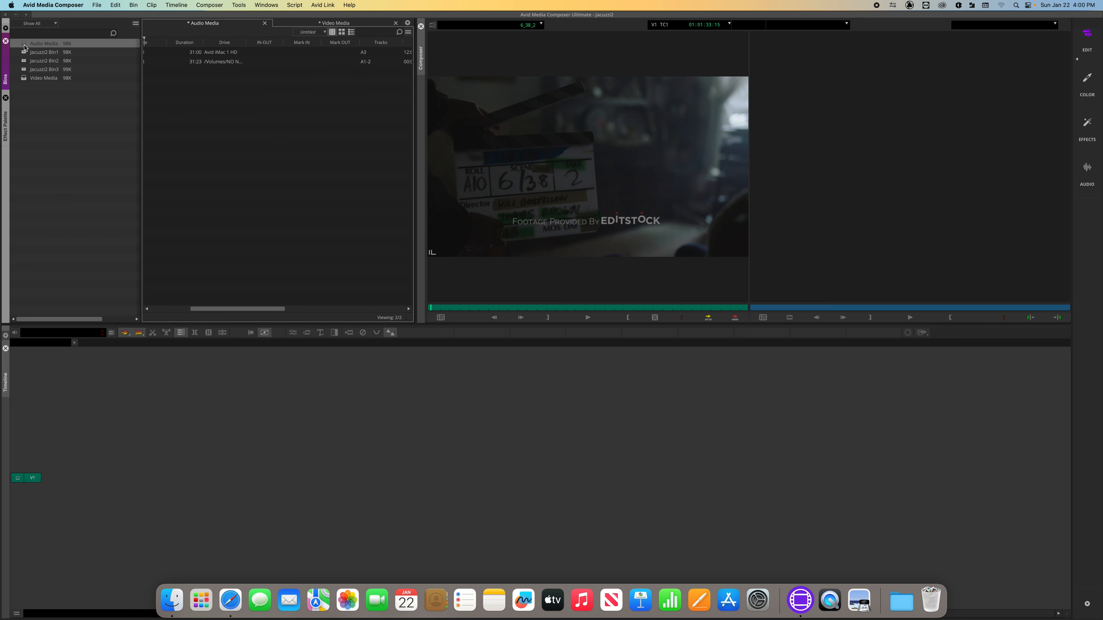
pyautogui.click(18, 81)
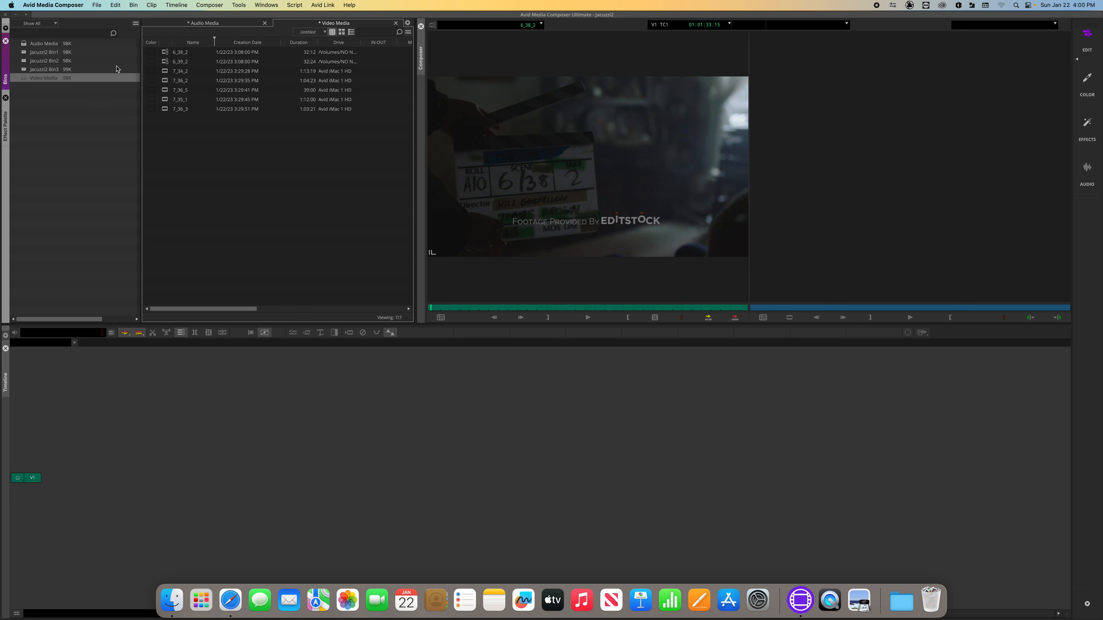
# Step: Select the non-adjacent clips 7_36_3, 7_36_2 and 6_39_2 together in the Video Media bin
pyautogui.click(178, 91)
pyautogui.click(166, 100)
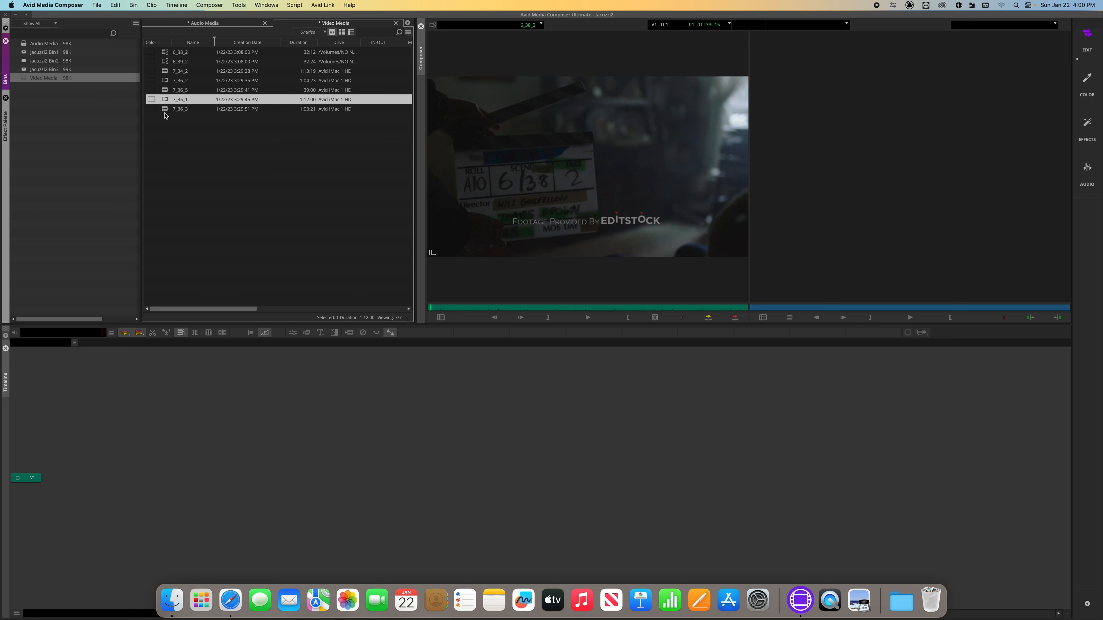
pyautogui.click(166, 110)
pyautogui.keyDown('shift'); pyautogui.click(166, 82); pyautogui.keyUp('shift')
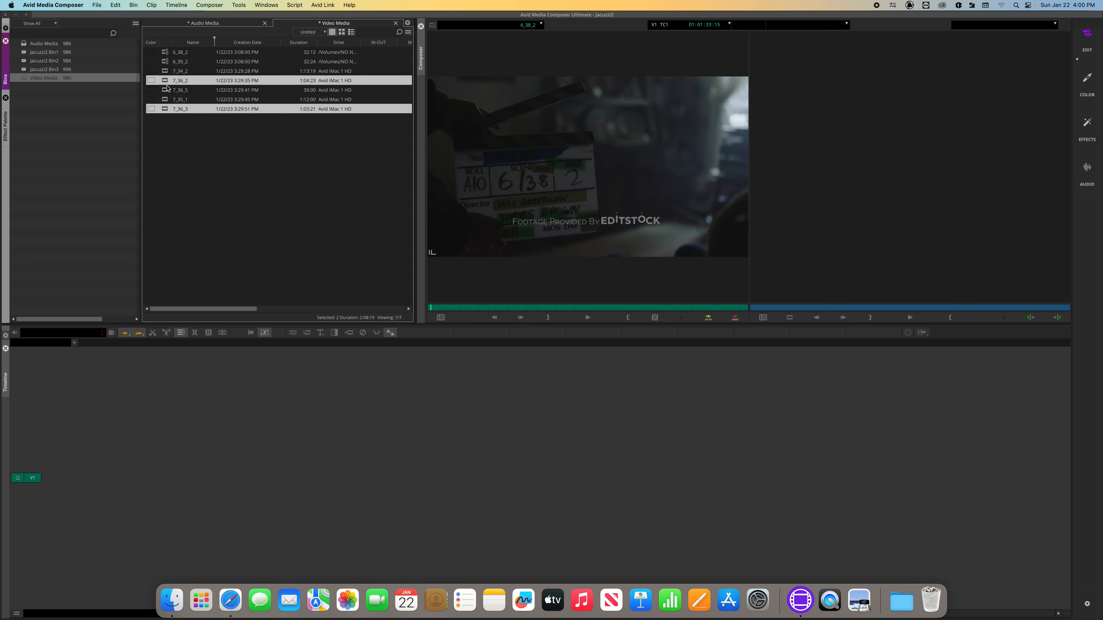
pyautogui.keyDown('shift'); pyautogui.click(174, 63); pyautogui.keyUp('shift')
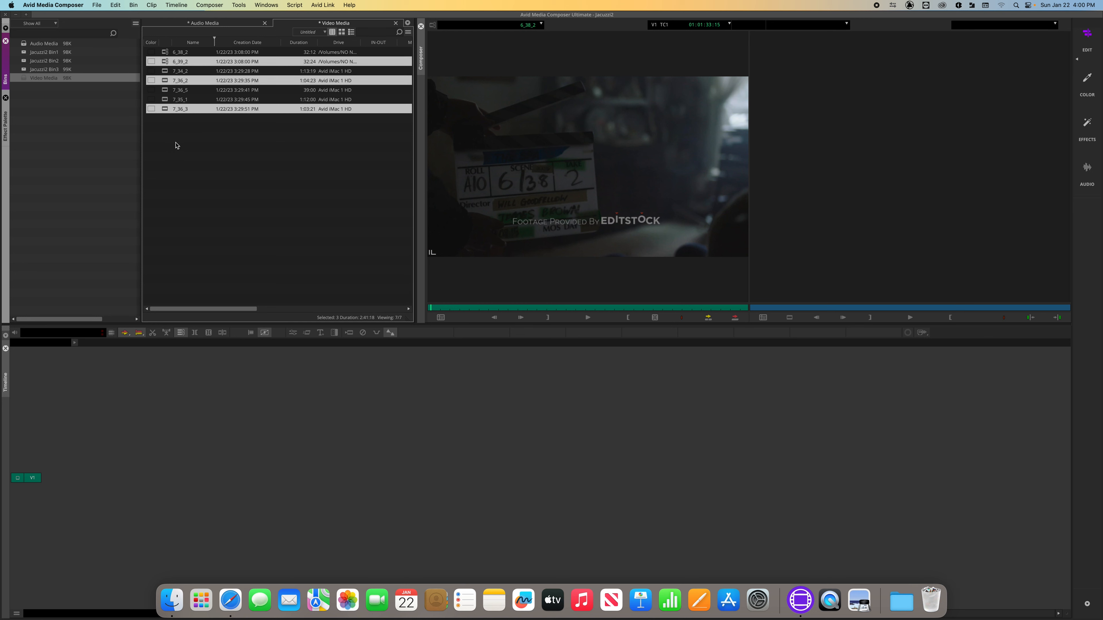
# Step: Try different ways of selecting multiple clips in the Video Media bin, including all of them at once, clearing the selection each time
pyautogui.moveTo(177, 145); pyautogui.dragTo(158, 53)
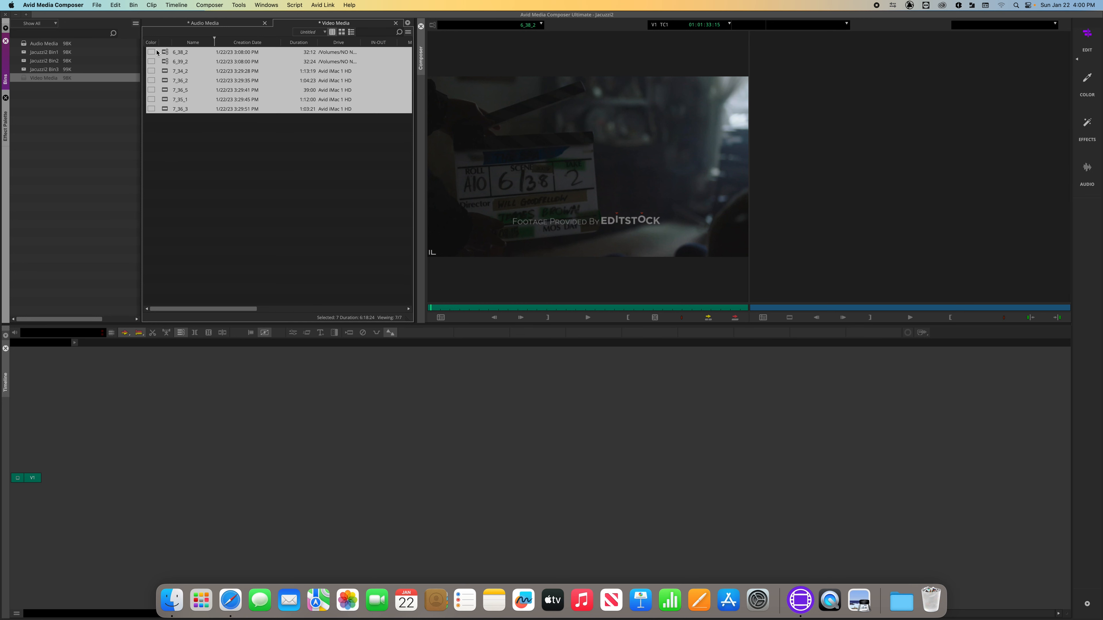
pyautogui.click(170, 135)
pyautogui.click(167, 110)
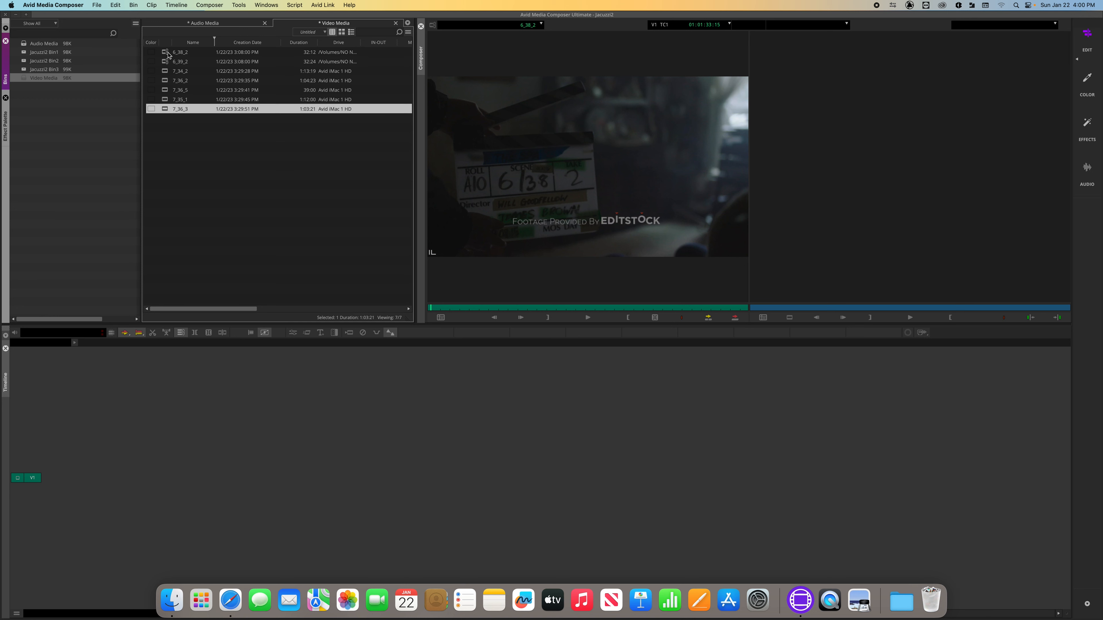
pyautogui.keyDown('shift'); pyautogui.click(166, 54); pyautogui.keyUp('shift')
pyautogui.click(169, 119)
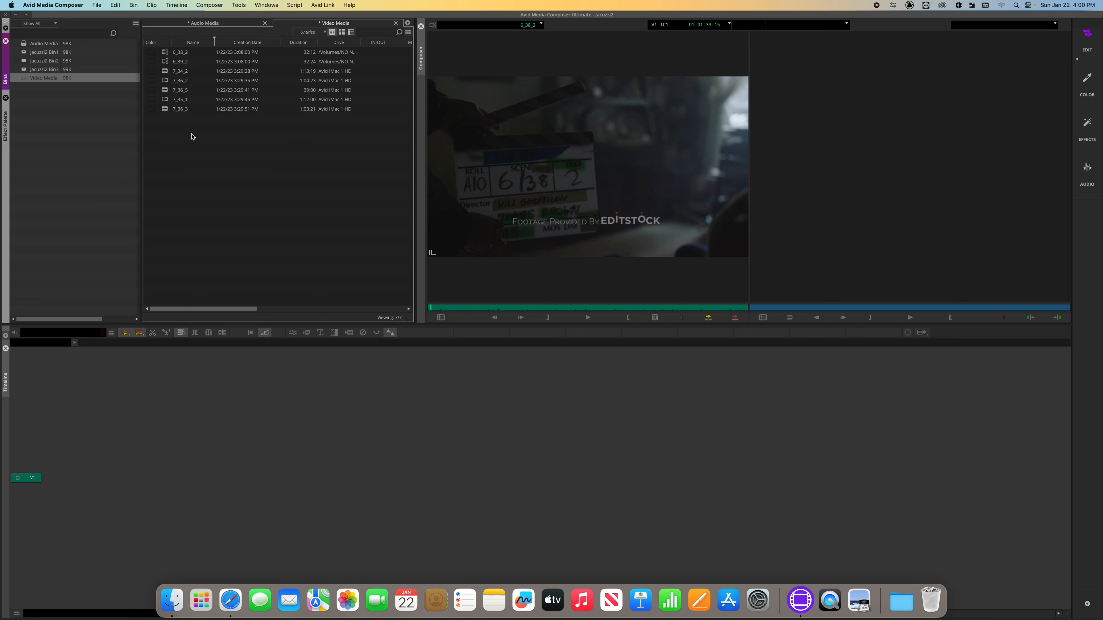
pyautogui.press('super+a')
pyautogui.click(205, 127)
# Step: Save the bins, then delete clips 7_36_2 and 7_36_5 from Video Media with their associated media files, including the Audio and DNxHD SQ resolutions
pyautogui.click(166, 91)
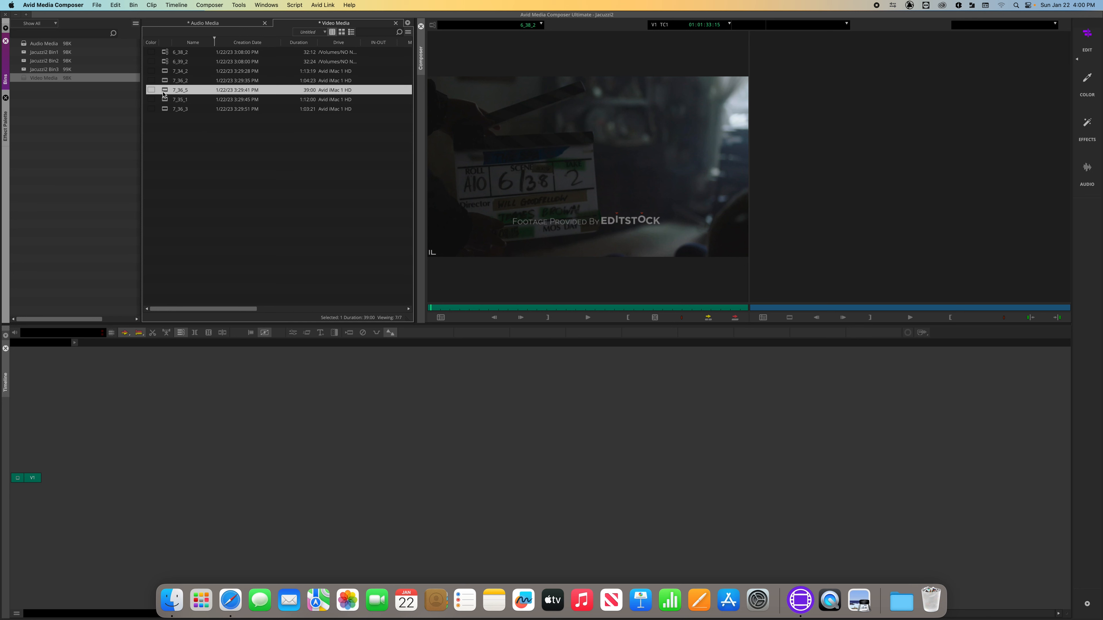
pyautogui.click(166, 81)
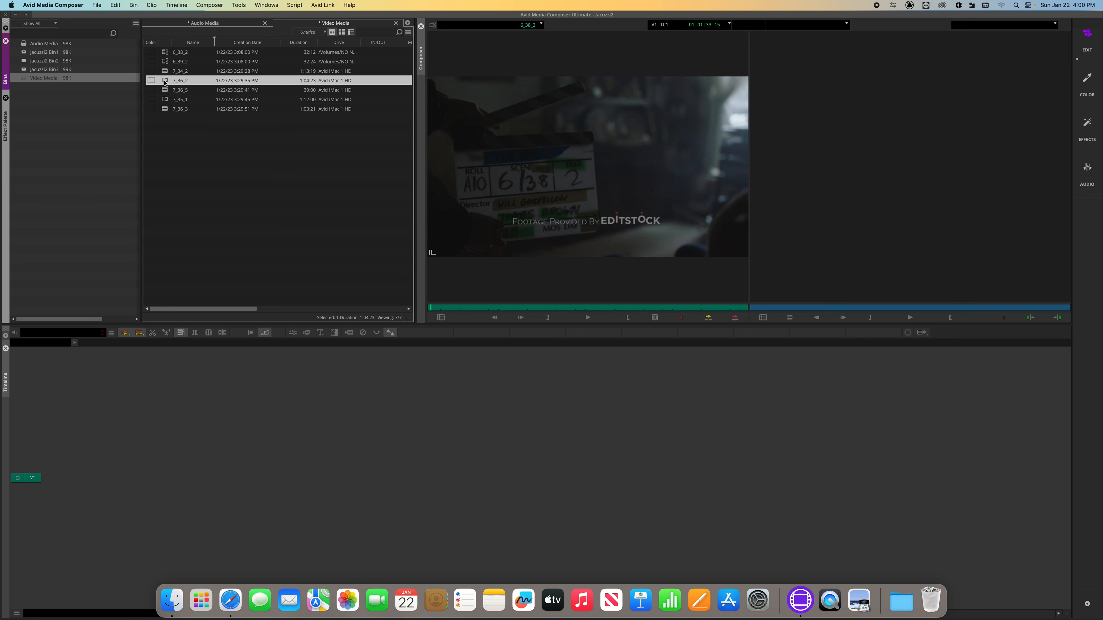
pyautogui.keyDown('super'); pyautogui.click(165, 99); pyautogui.keyUp('super')
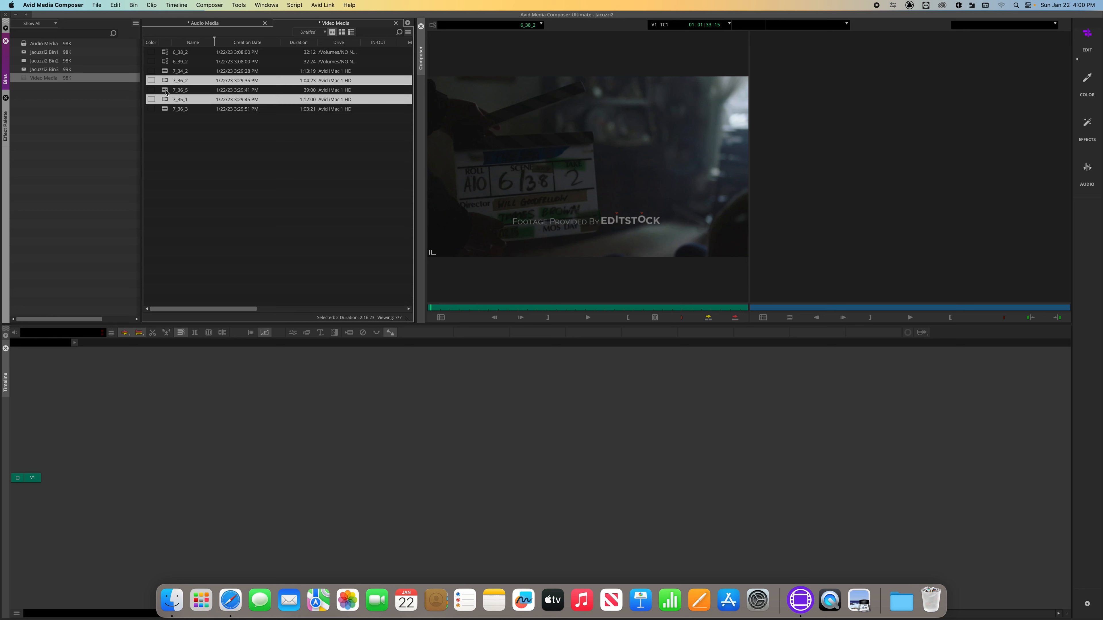
pyautogui.keyDown('super'); pyautogui.click(167, 99); pyautogui.keyUp('super')
pyautogui.keyDown('super'); pyautogui.click(167, 90); pyautogui.keyUp('super')
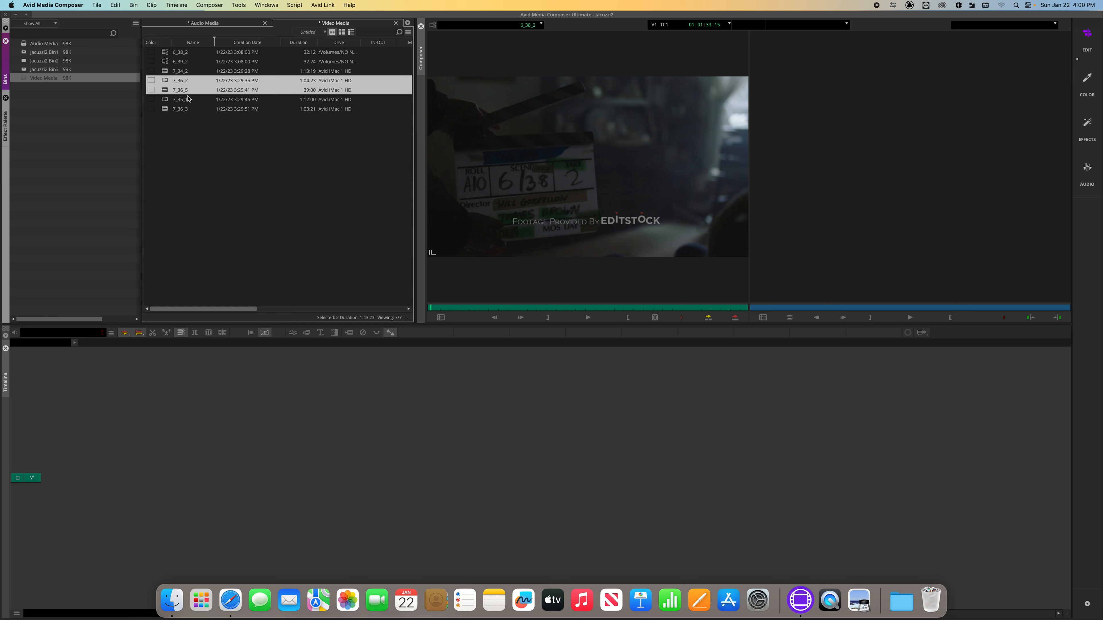
pyautogui.press('super+s')
pyautogui.press('Delete')
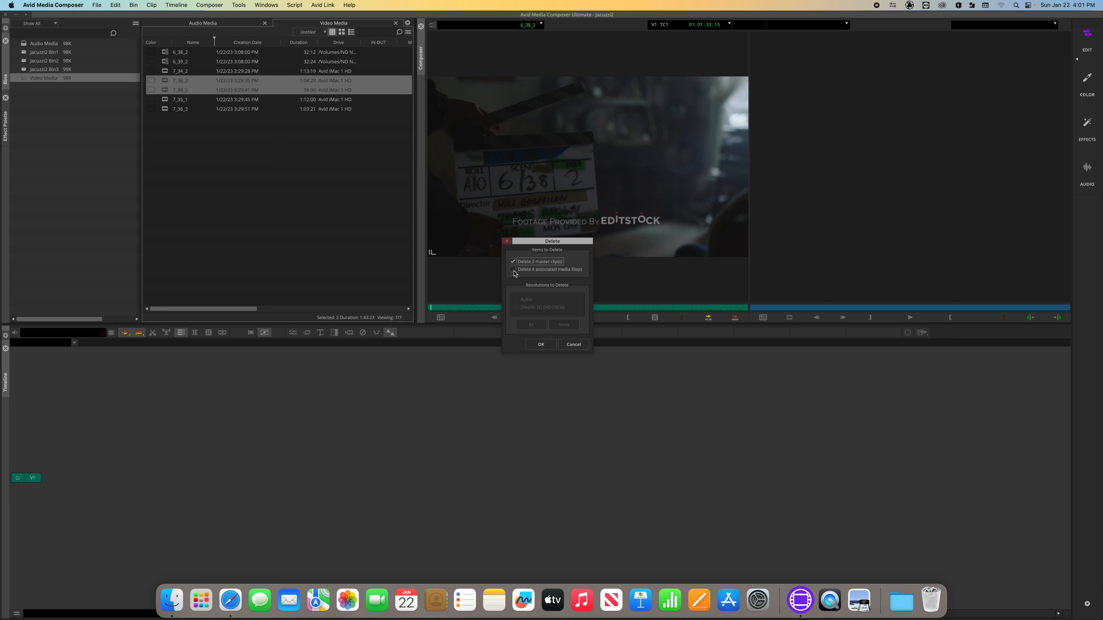
pyautogui.click(514, 270)
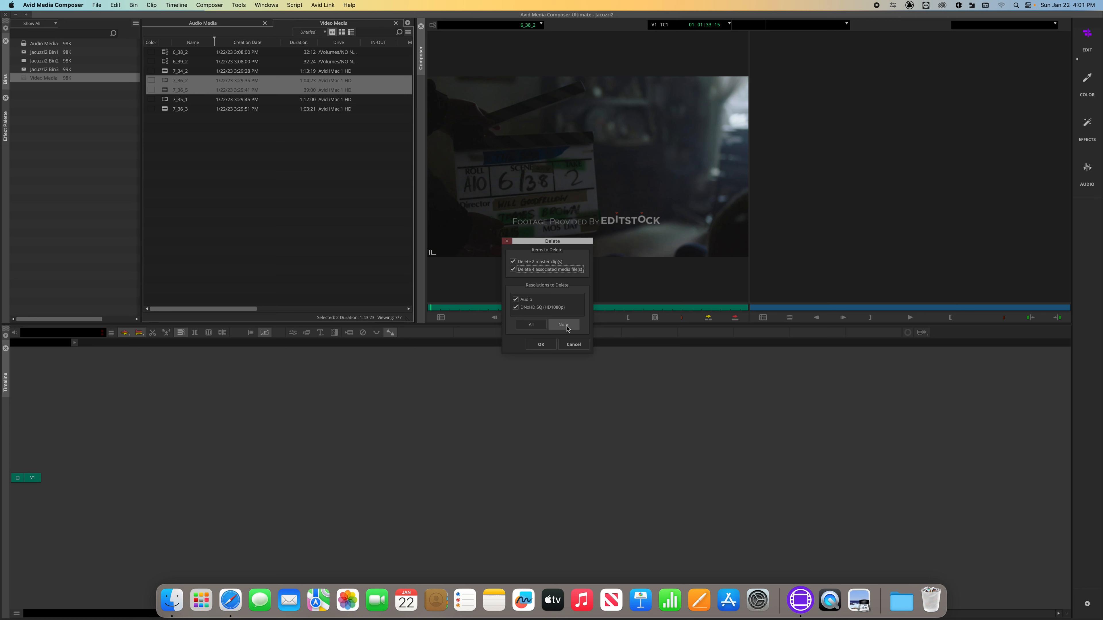
pyautogui.click(531, 324)
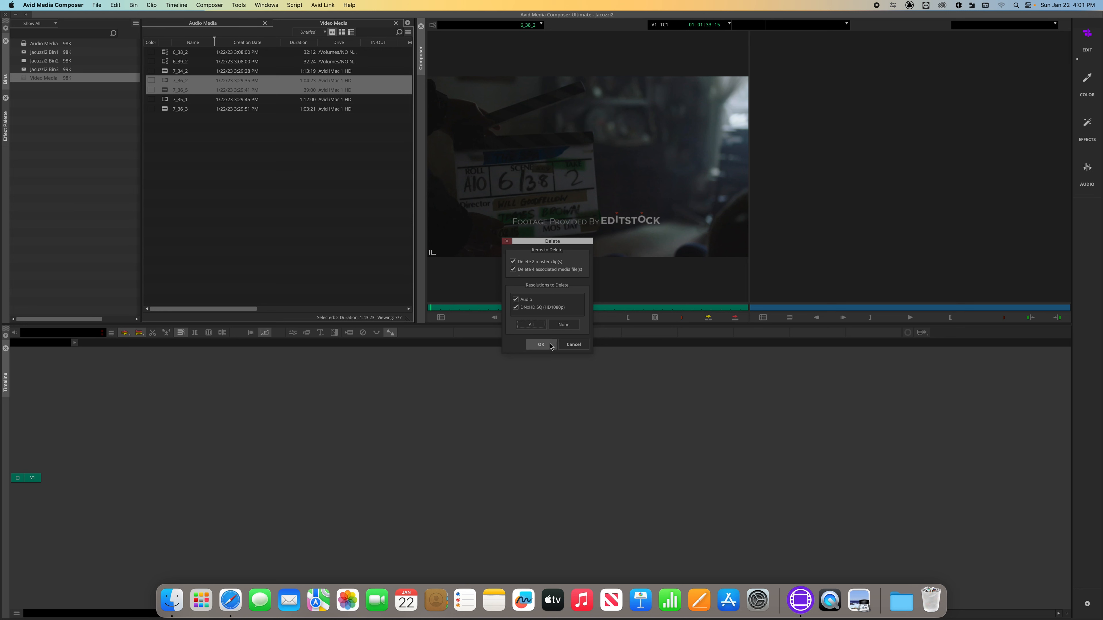
pyautogui.click(541, 345)
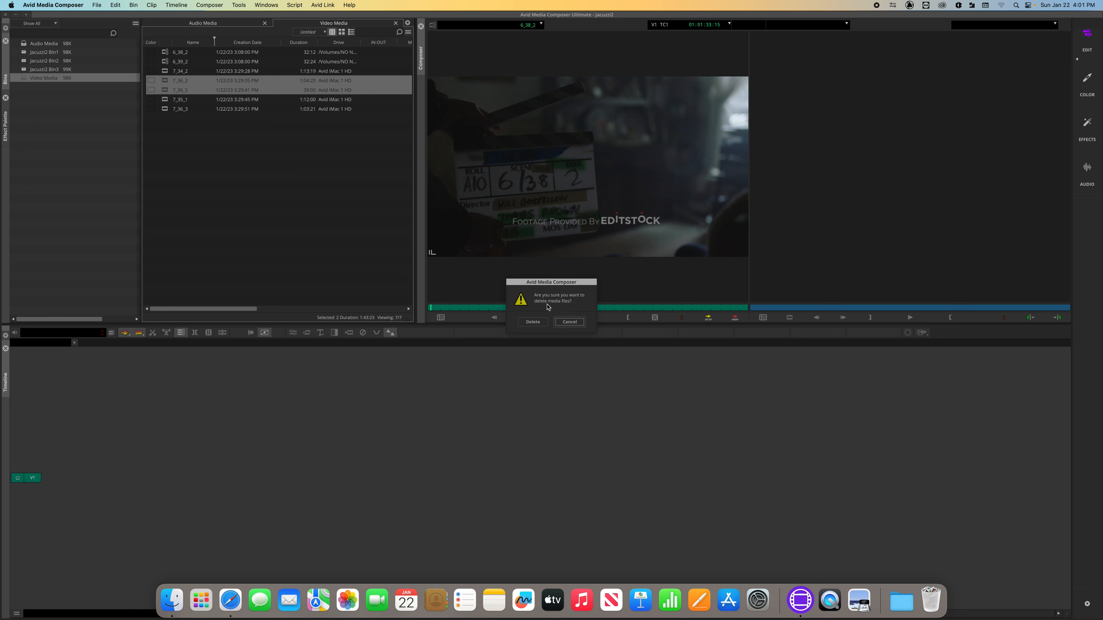
pyautogui.click(533, 322)
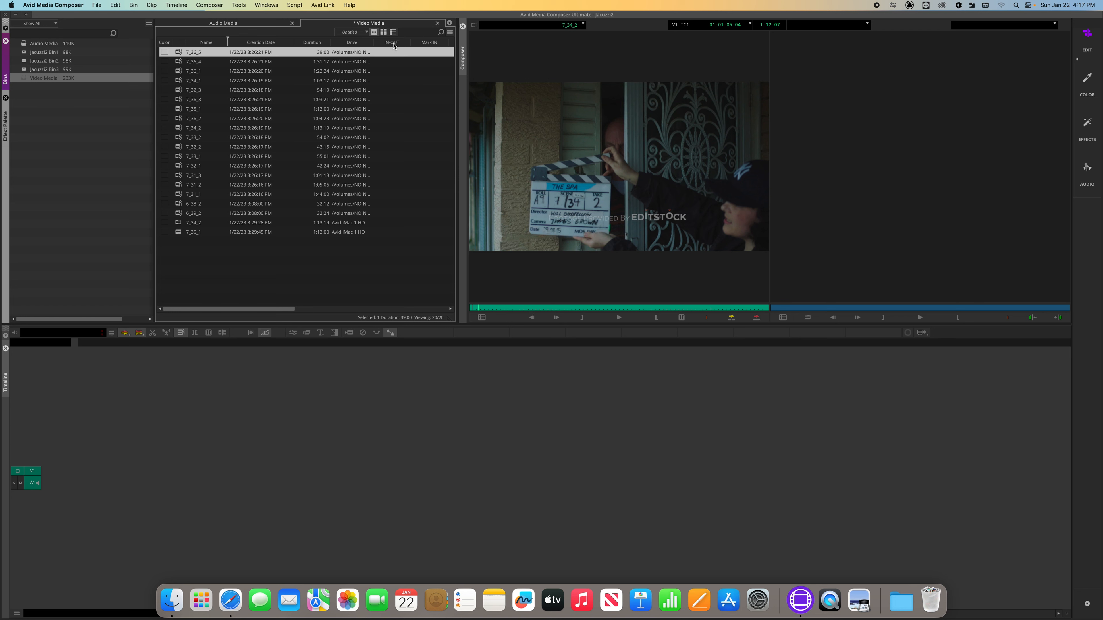
# Step: Display the Video Media bin in Frame view and Script view, finishing in Text view
pyautogui.click(383, 32)
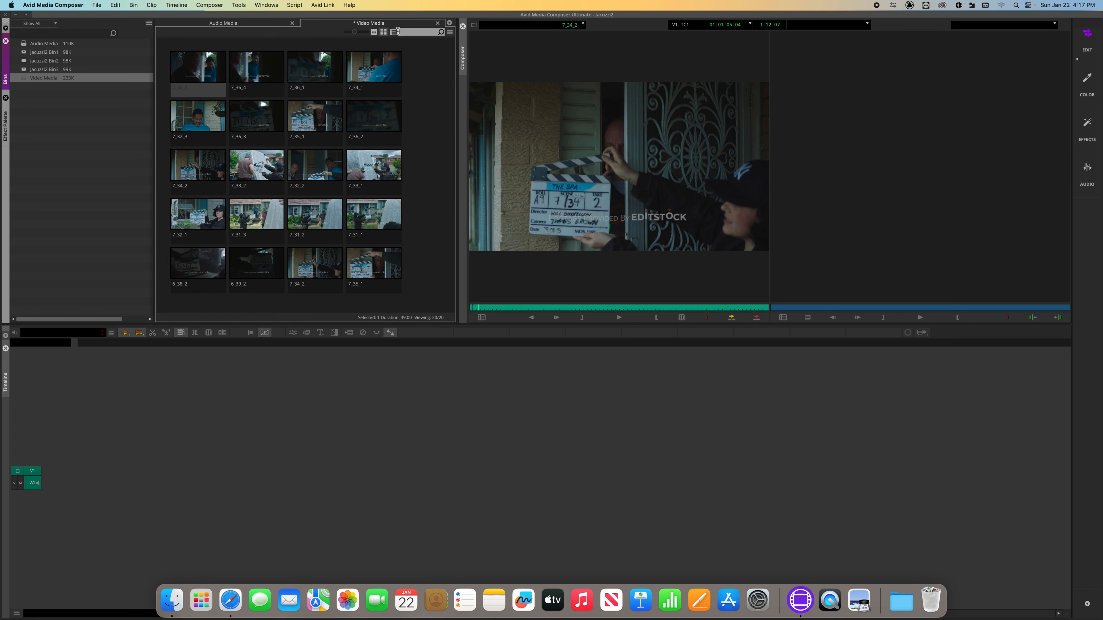
pyautogui.click(384, 34)
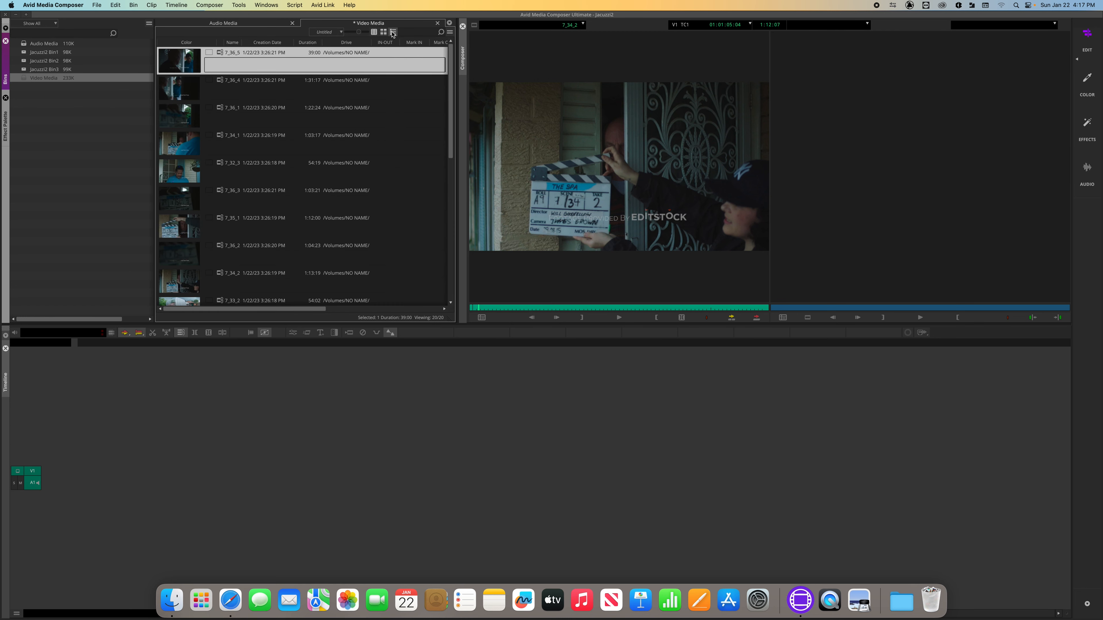
pyautogui.click(374, 32)
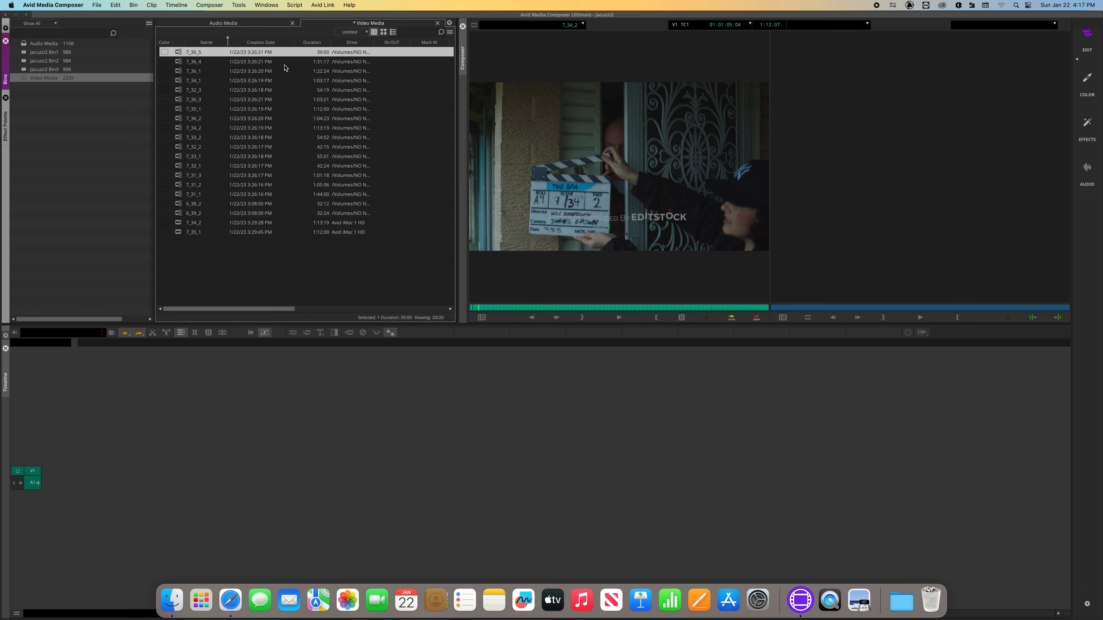
# Step: Preview clip 7_36_5 as a thumbnail in Frame view, select clip 7_36_4, and return the bin to Text view
pyautogui.click(383, 31)
pyautogui.click(194, 68)
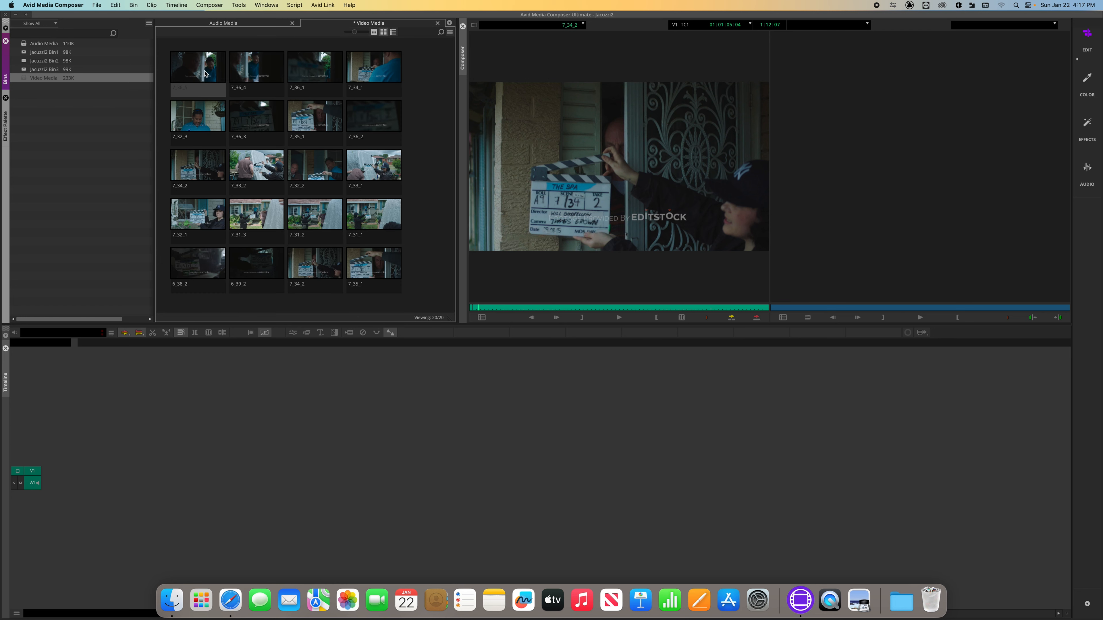
pyautogui.press('space')
pyautogui.press('space')
pyautogui.press('space')
pyautogui.press('space')
pyautogui.click(231, 71)
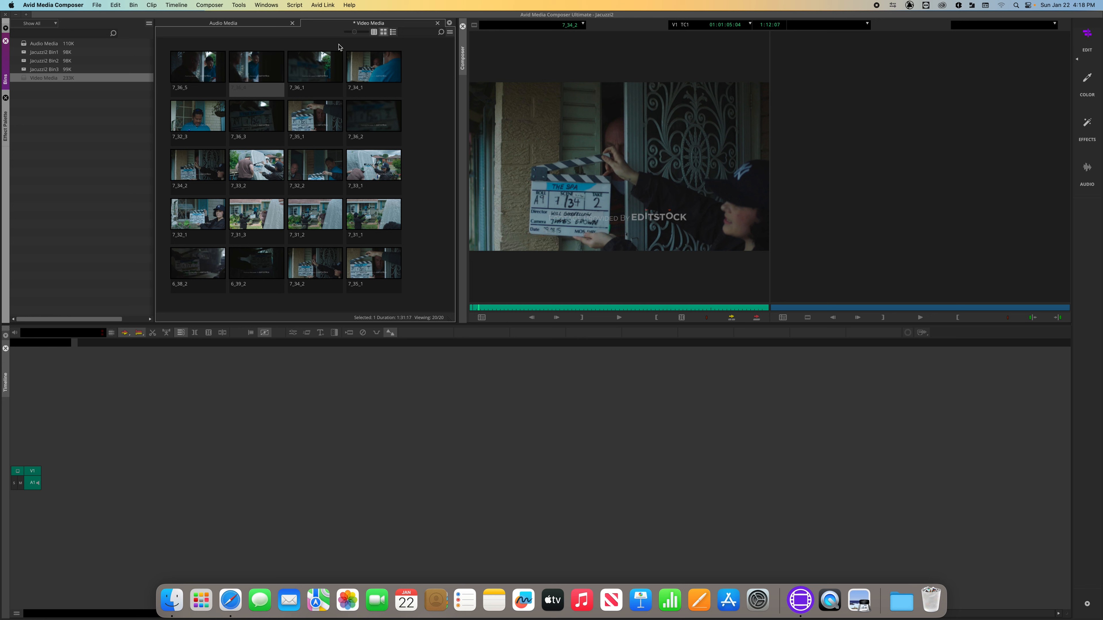
pyautogui.click(393, 32)
pyautogui.click(374, 31)
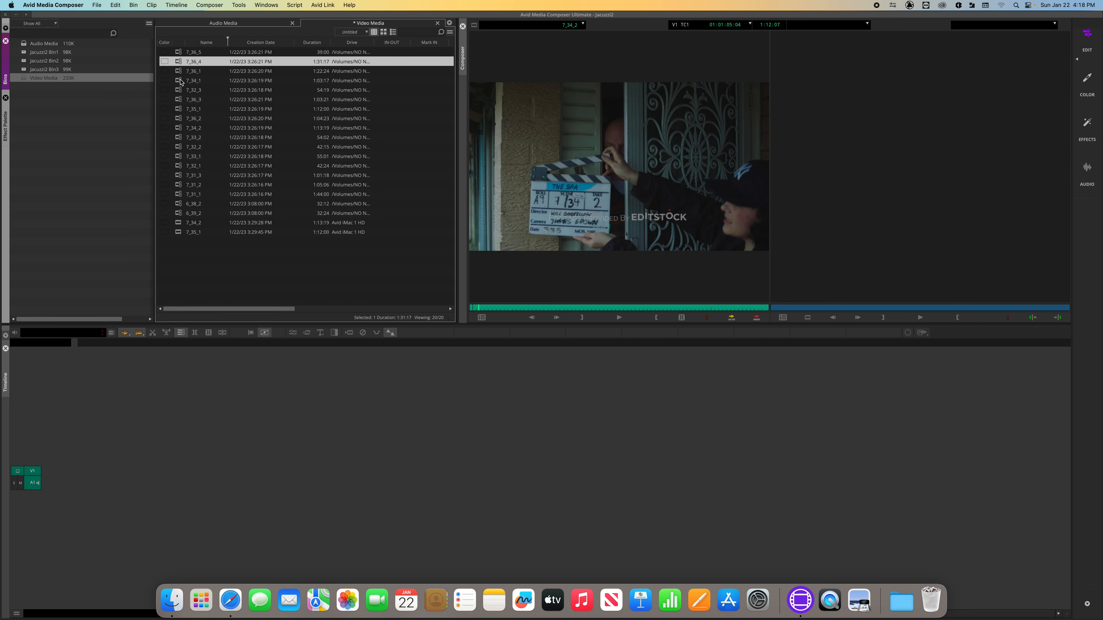
# Step: Load clips 7_36_4, 7_36_1 and 7_34_1 one after another from the Video Media bin into the source monitor
pyautogui.click(188, 81)
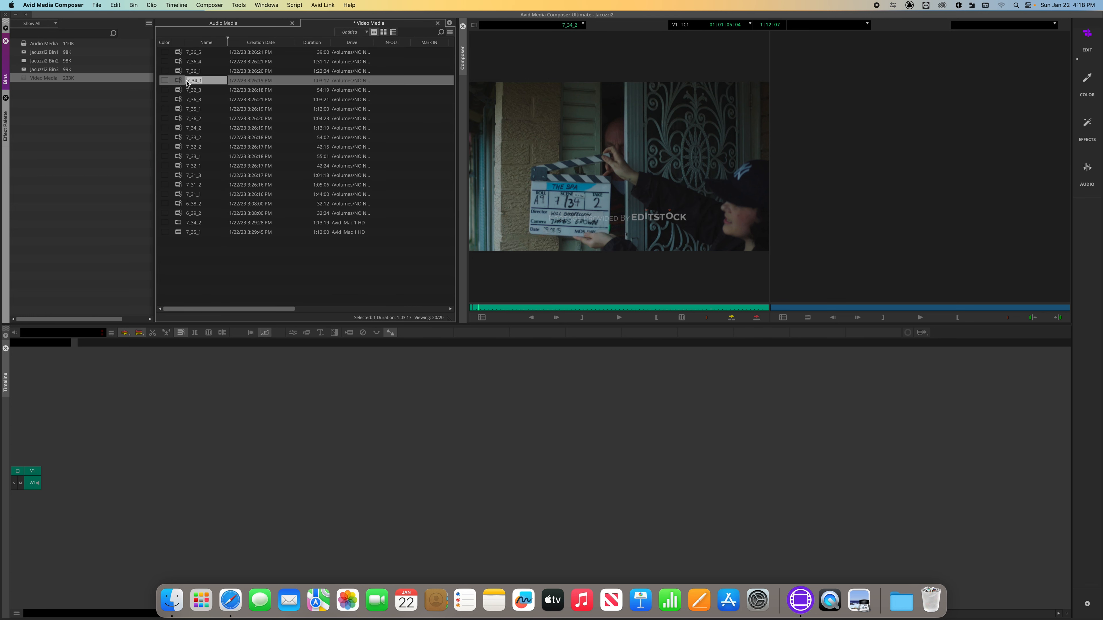
pyautogui.click(184, 54)
pyautogui.doubleClick(184, 62)
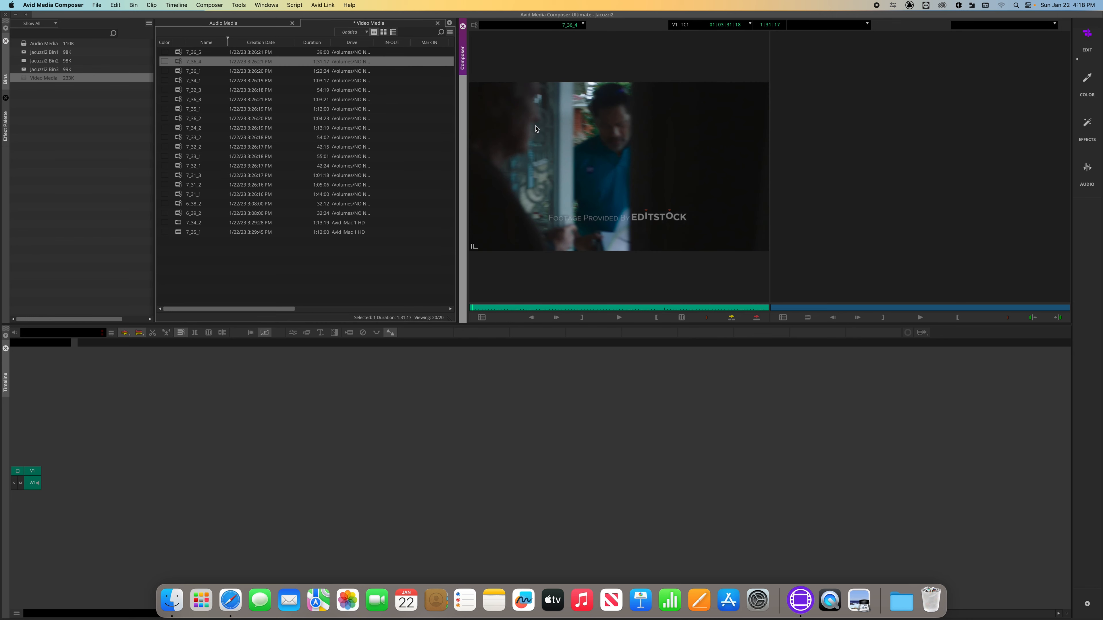
pyautogui.doubleClick(182, 72)
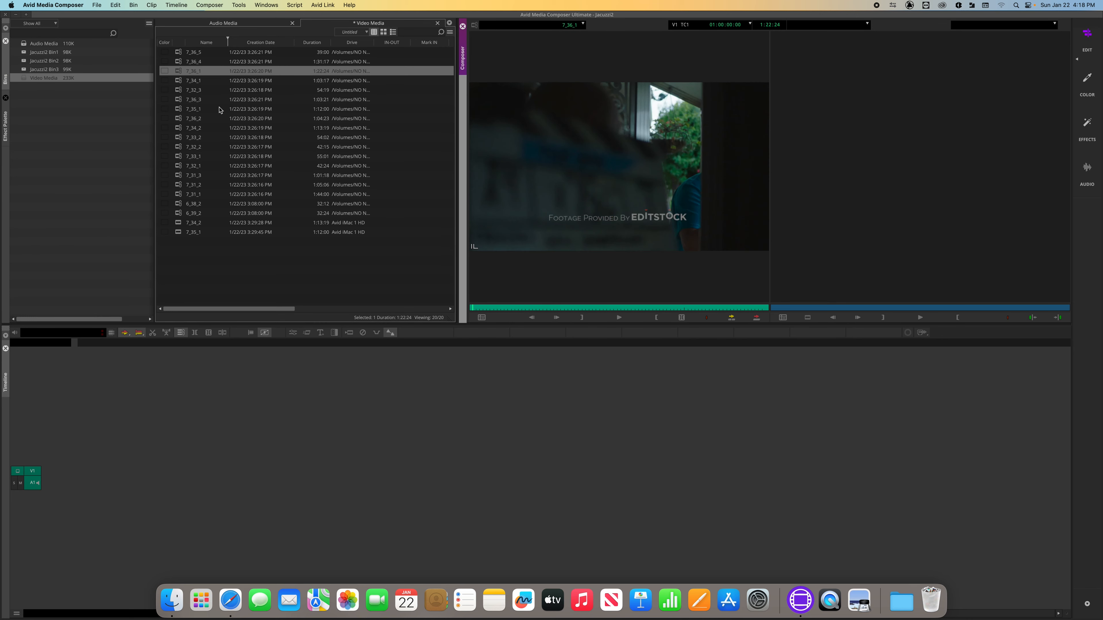
pyautogui.click(179, 82)
pyautogui.moveTo(179, 85); pyautogui.dragTo(550, 165)
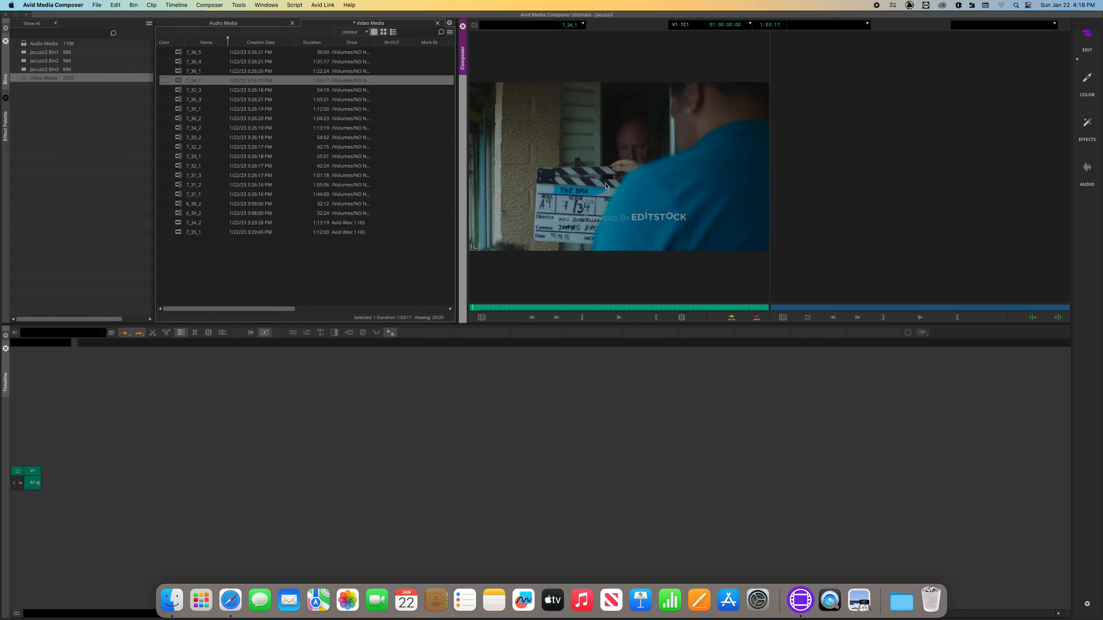
# Step: Load clips 7_32_3, 7_36_3 and 7_35_1 in turn into the source monitor
pyautogui.doubleClick(182, 91)
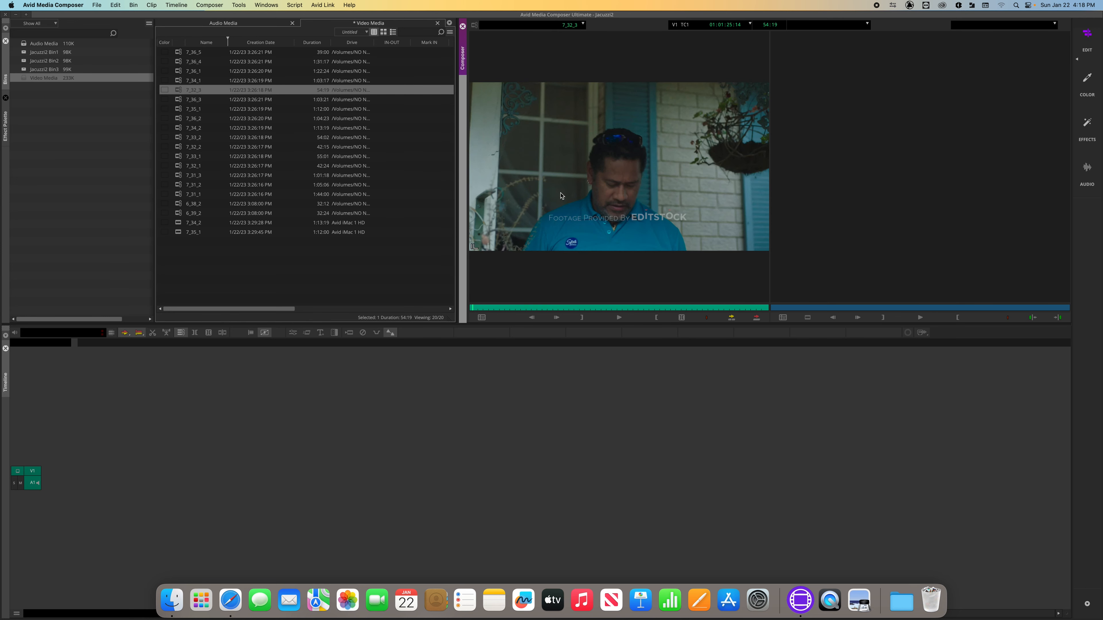
pyautogui.click(176, 100)
pyautogui.moveTo(176, 100); pyautogui.dragTo(601, 166)
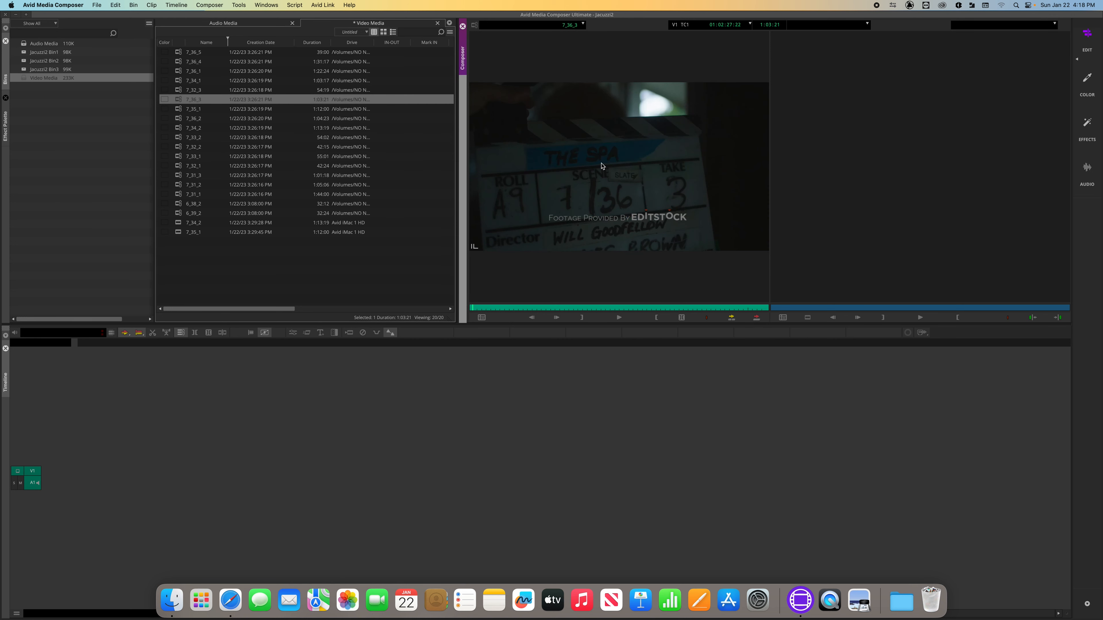
pyautogui.doubleClick(179, 110)
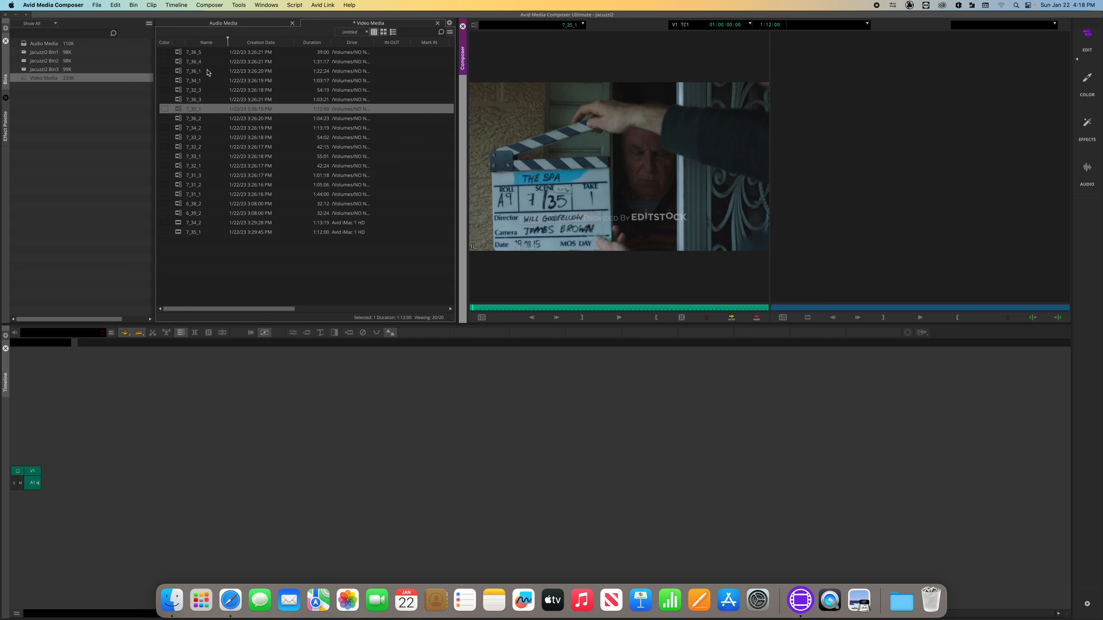
# Step: Load clip 7_36_5 into the source monitor, play a short stretch of it and stop playback
pyautogui.doubleClick(179, 52)
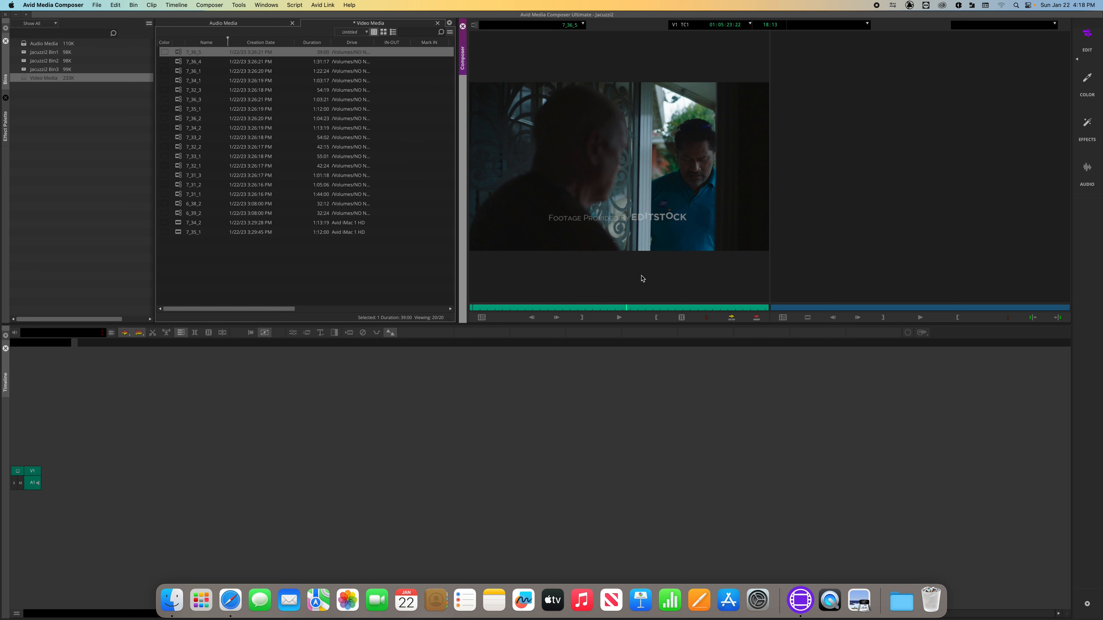
pyautogui.click(619, 317)
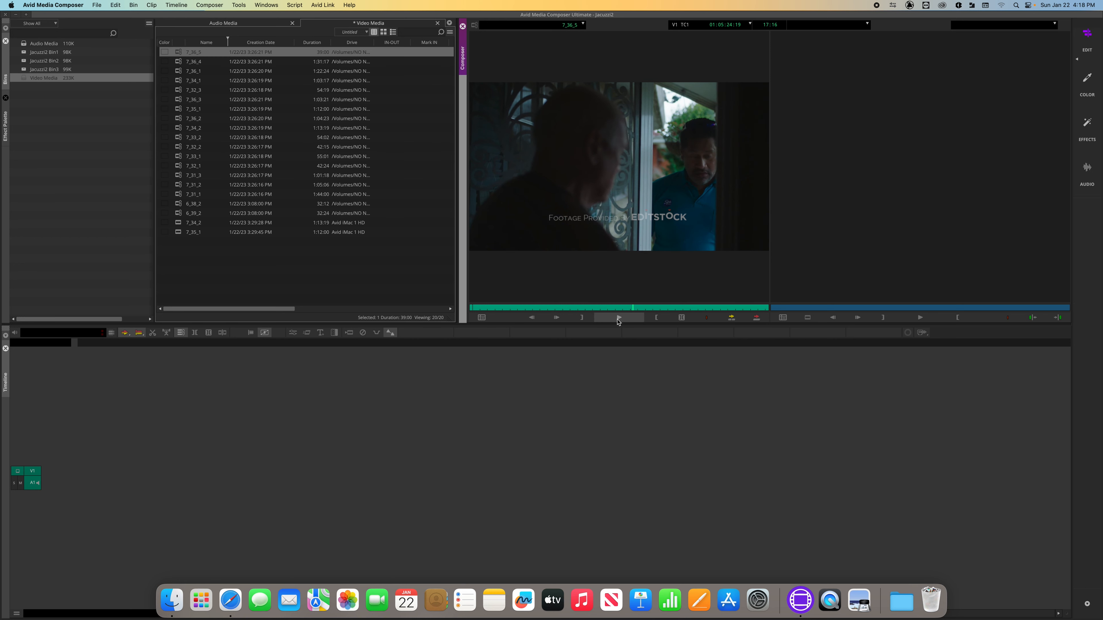
pyautogui.click(618, 317)
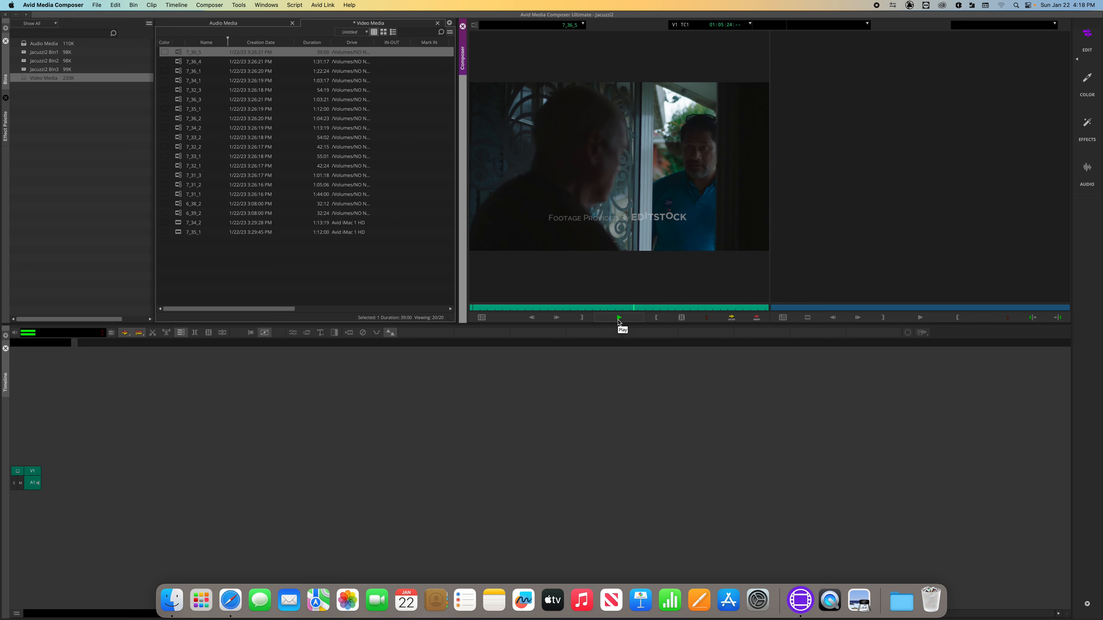
pyautogui.click(618, 318)
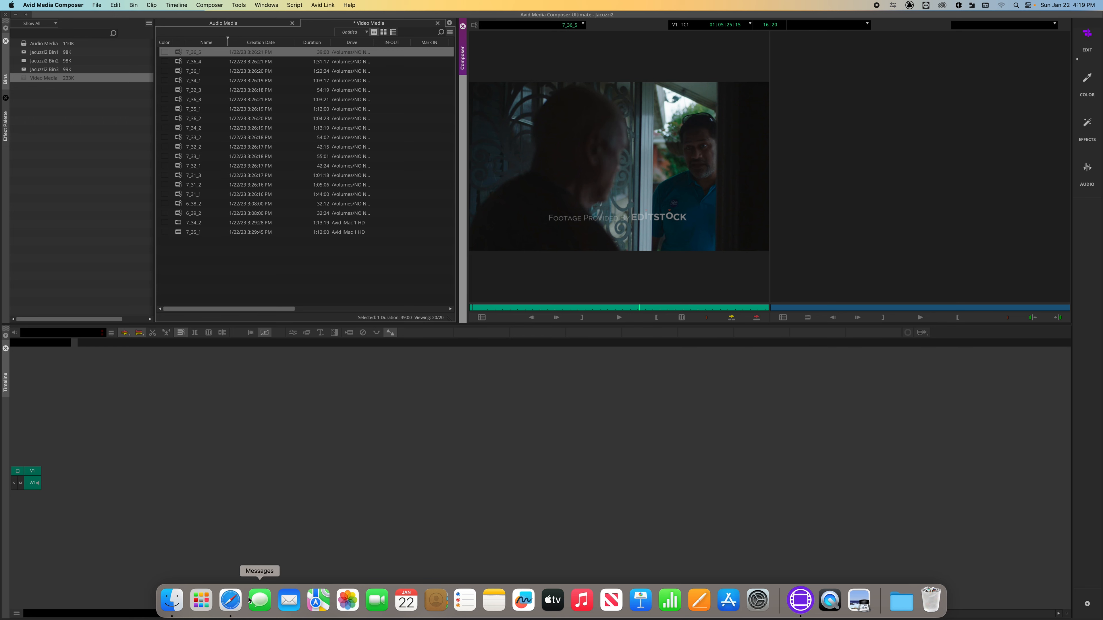
# Step: Switch to Safari, go to youtube.com without allowing notifications, and open the video "Minecraft Hardcore, But You Can't Touch the Floor"
pyautogui.click(230, 600)
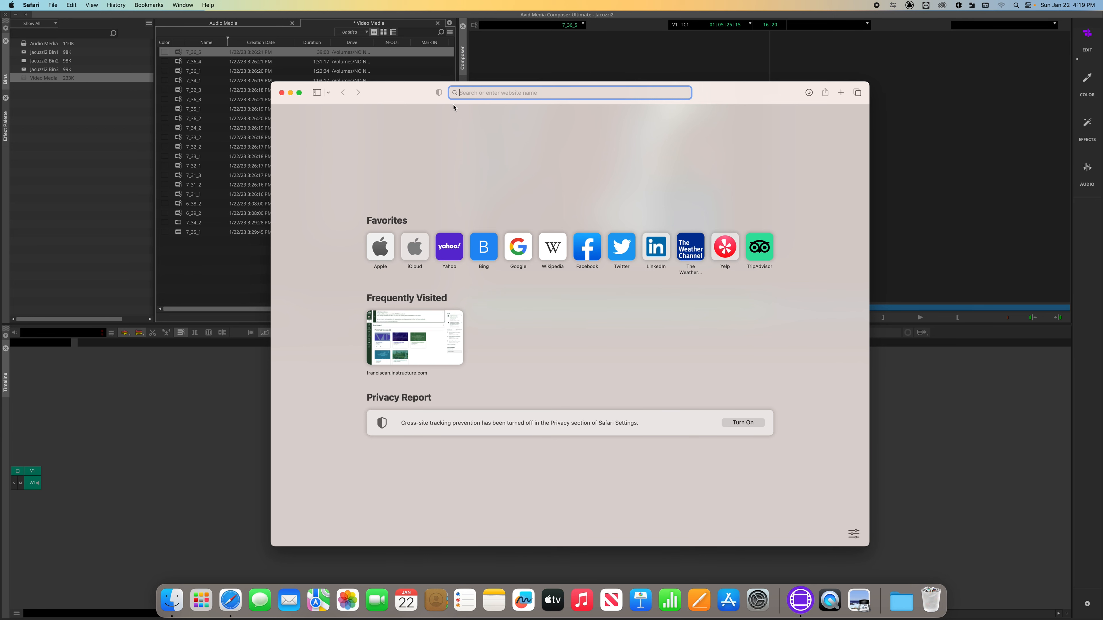
pyautogui.write('you')
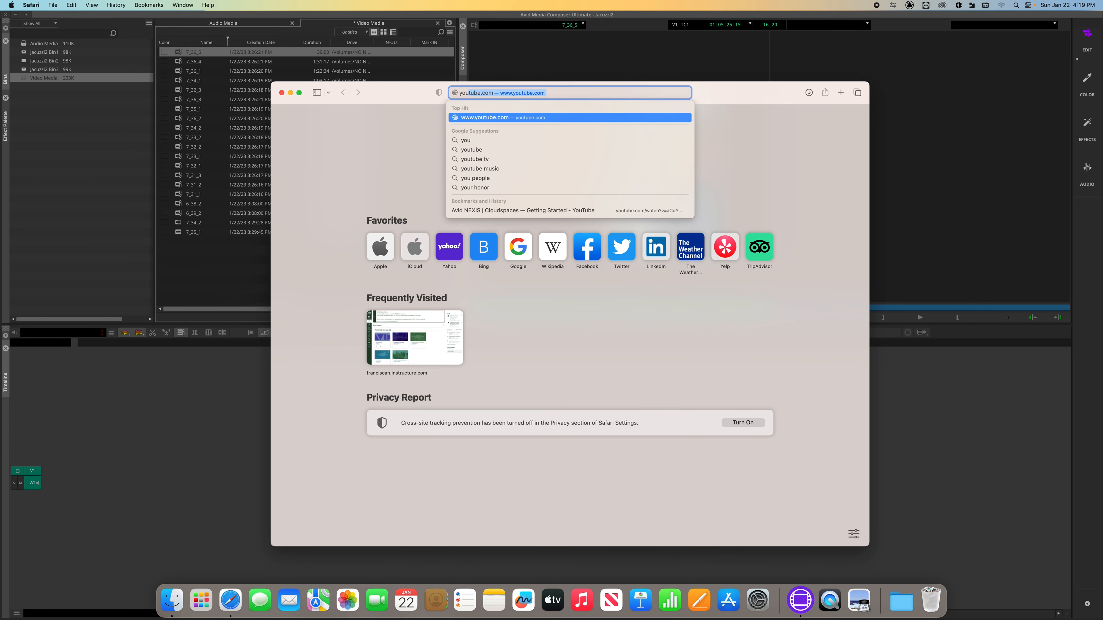
pyautogui.press('Return')
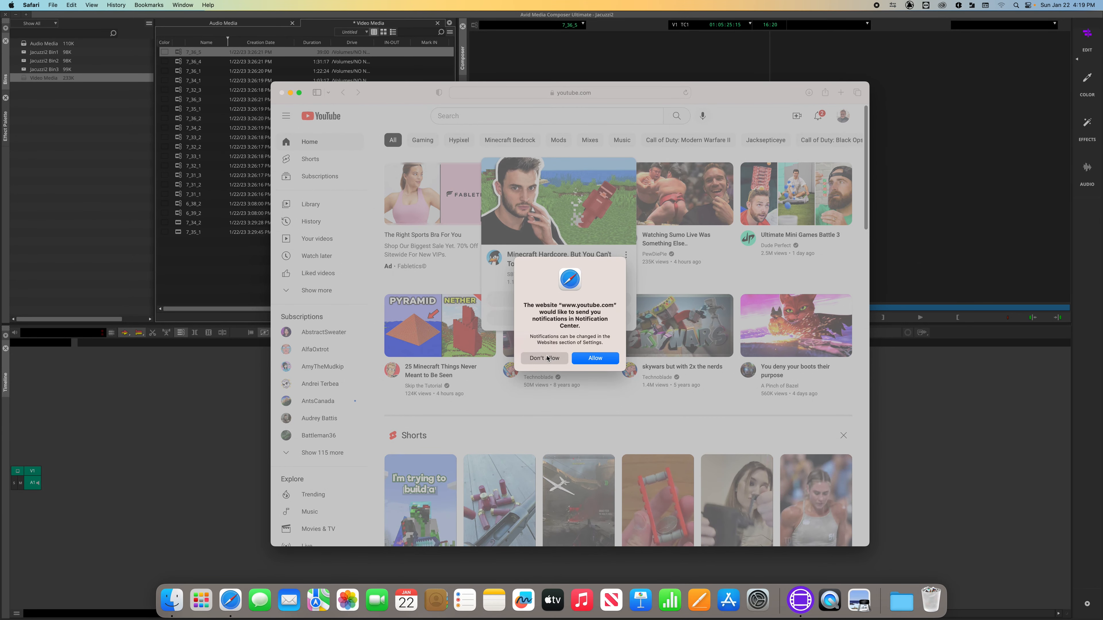
pyautogui.click(548, 358)
pyautogui.click(537, 200)
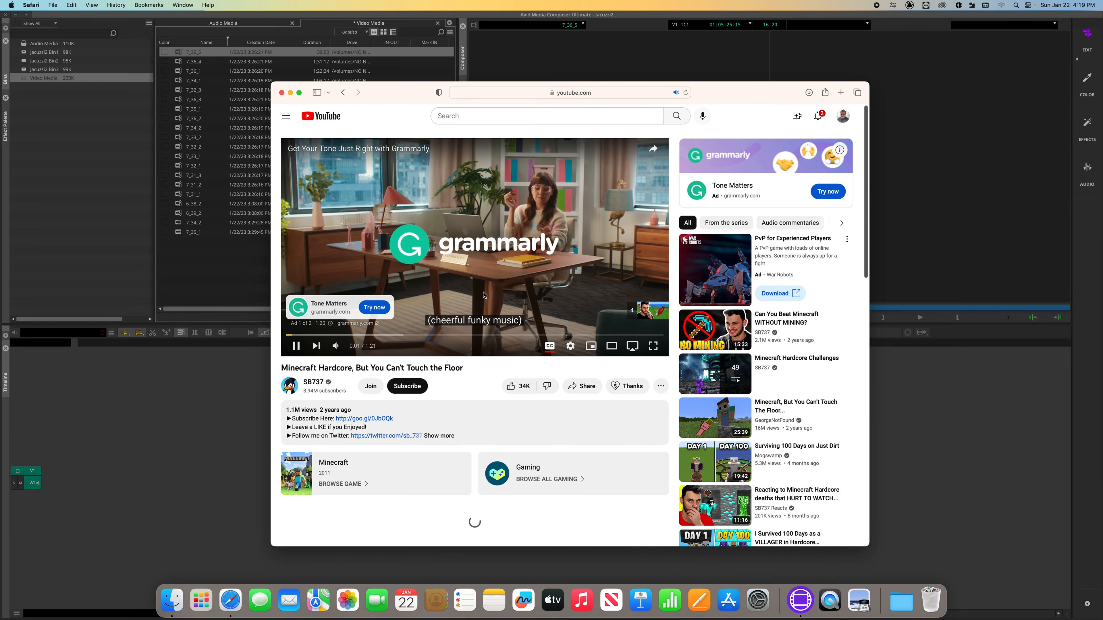
# Step: Skip the ad with the sound muted, restore the sound, and pause the video before jumping 10 seconds forward
pyautogui.click(335, 348)
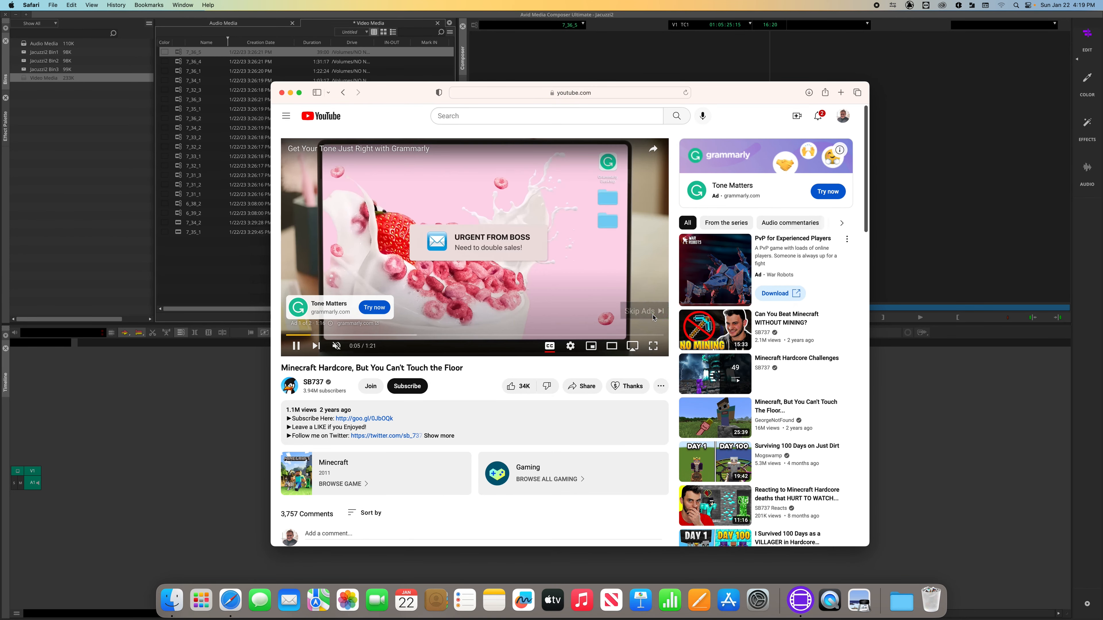
pyautogui.click(653, 316)
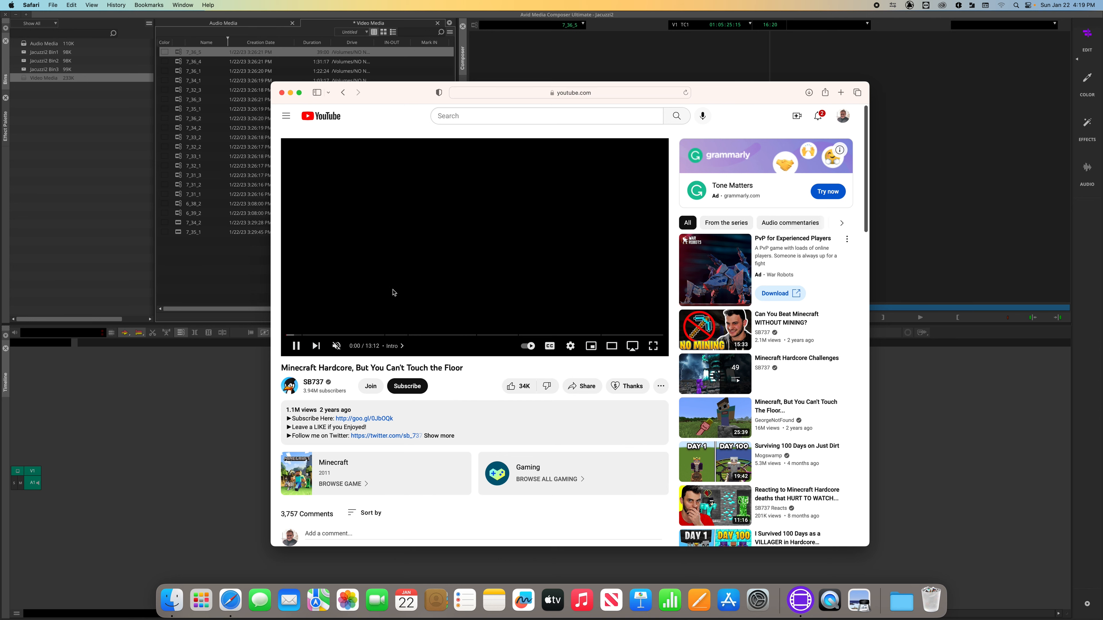
pyautogui.click(335, 347)
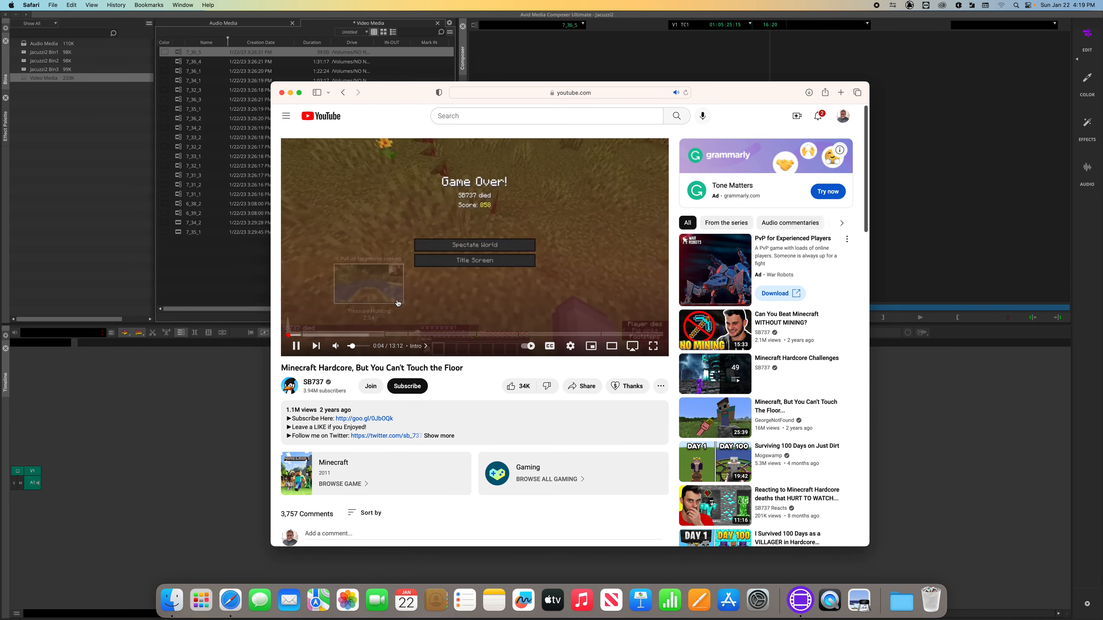
pyautogui.press('space')
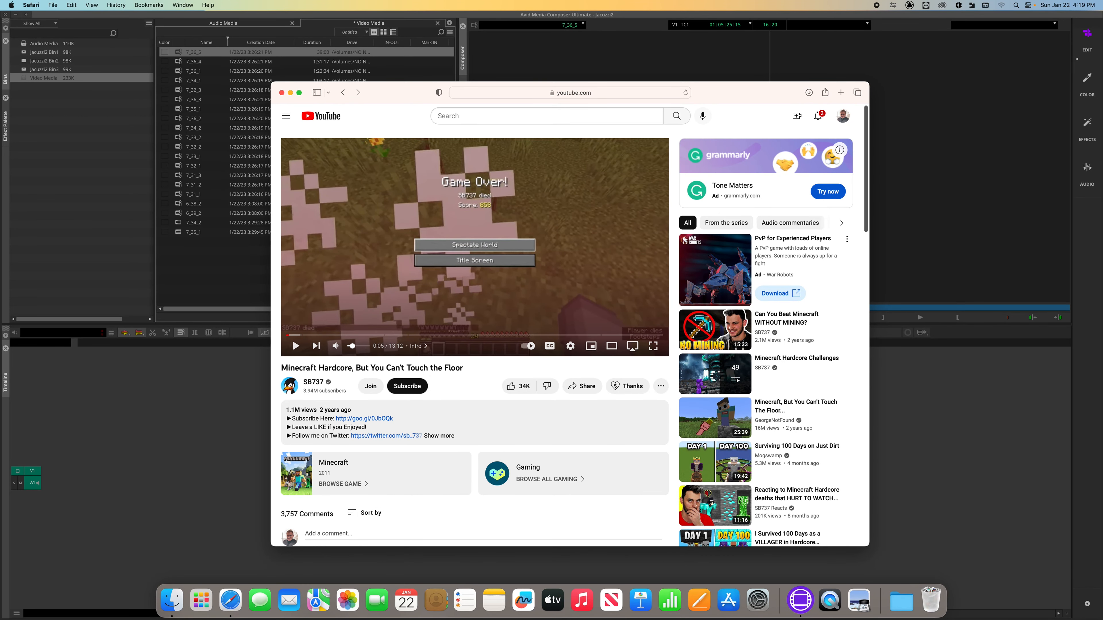
pyautogui.press('l')
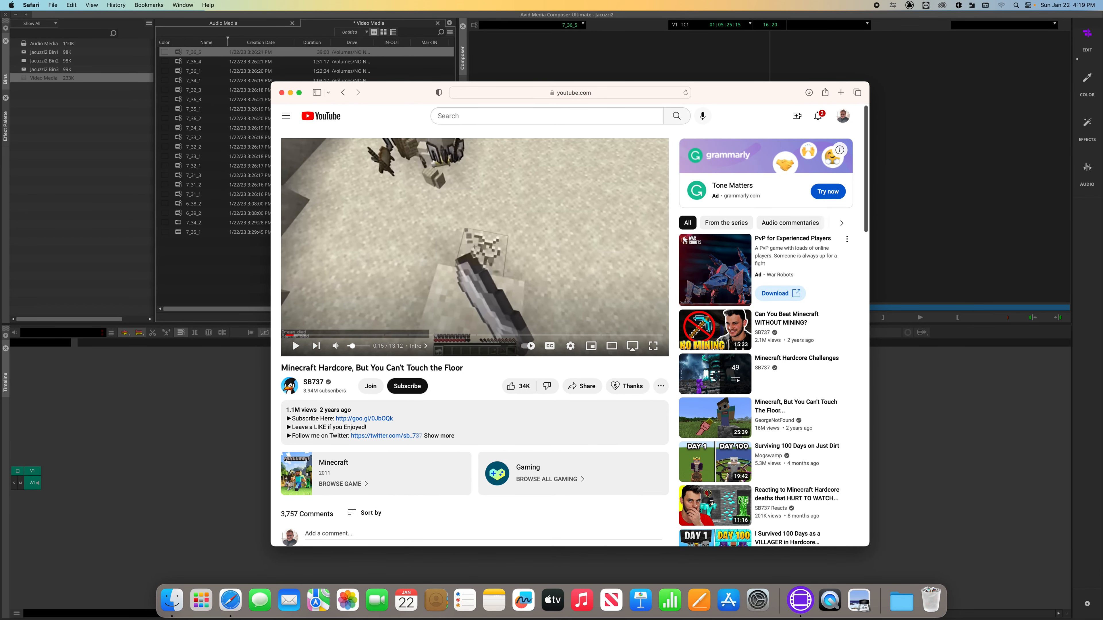
# Step: Skip backward and forward through the paused YouTube video in repeated 10-second jumps
pyautogui.press('j')
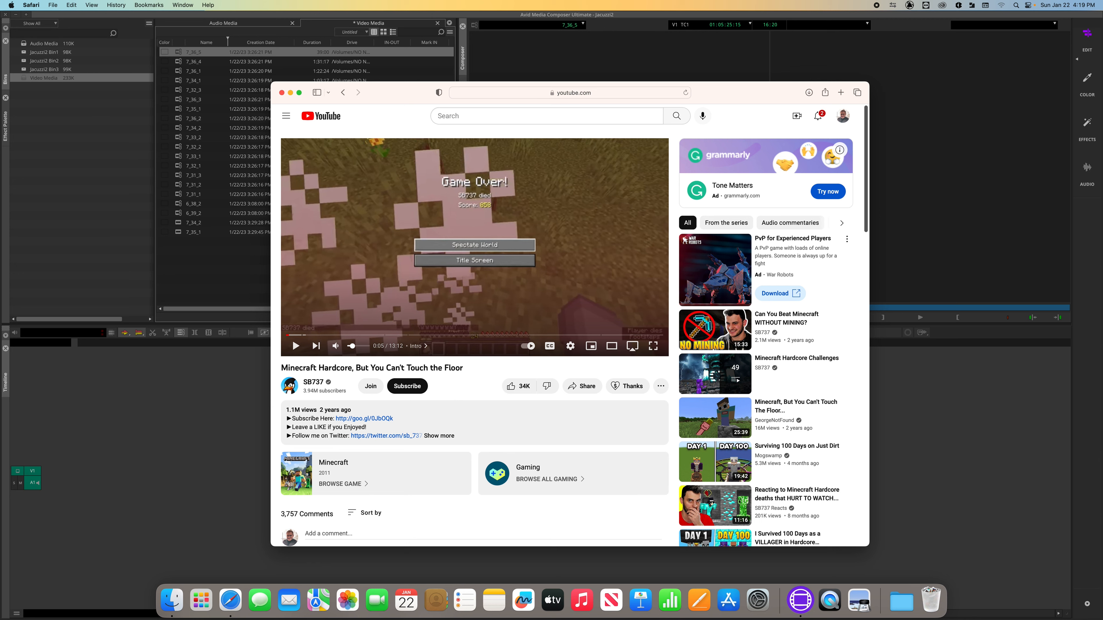
pyautogui.press('l')
pyautogui.press('l')
pyautogui.press('l')
pyautogui.press('l')
pyautogui.press('l')
pyautogui.press('l')
pyautogui.press('l')
pyautogui.press('l')
pyautogui.press('l')
pyautogui.press('l')
pyautogui.press('l')
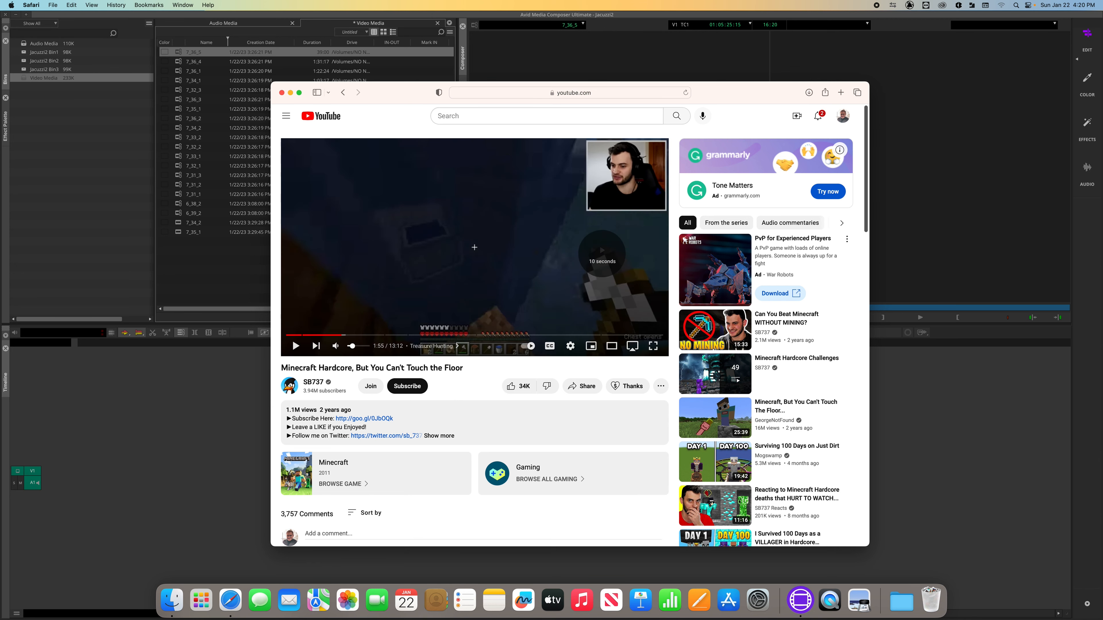
pyautogui.press('l')
pyautogui.press('l')
pyautogui.press('j')
pyautogui.press('j')
pyautogui.press('j')
pyautogui.press('j')
pyautogui.press('j')
pyautogui.press('l')
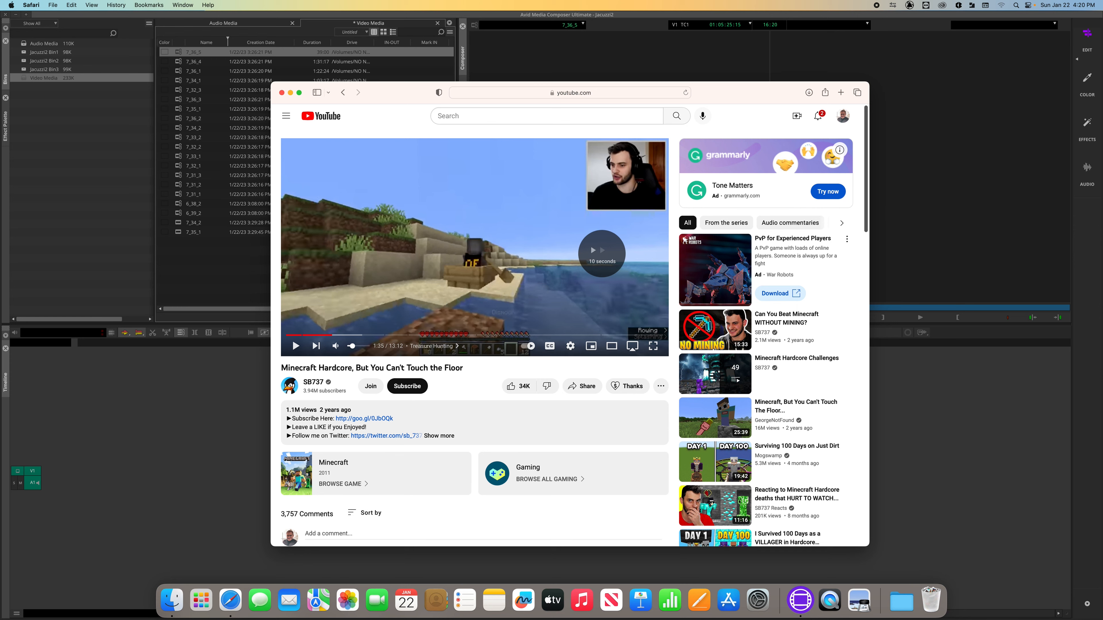
pyautogui.press('l')
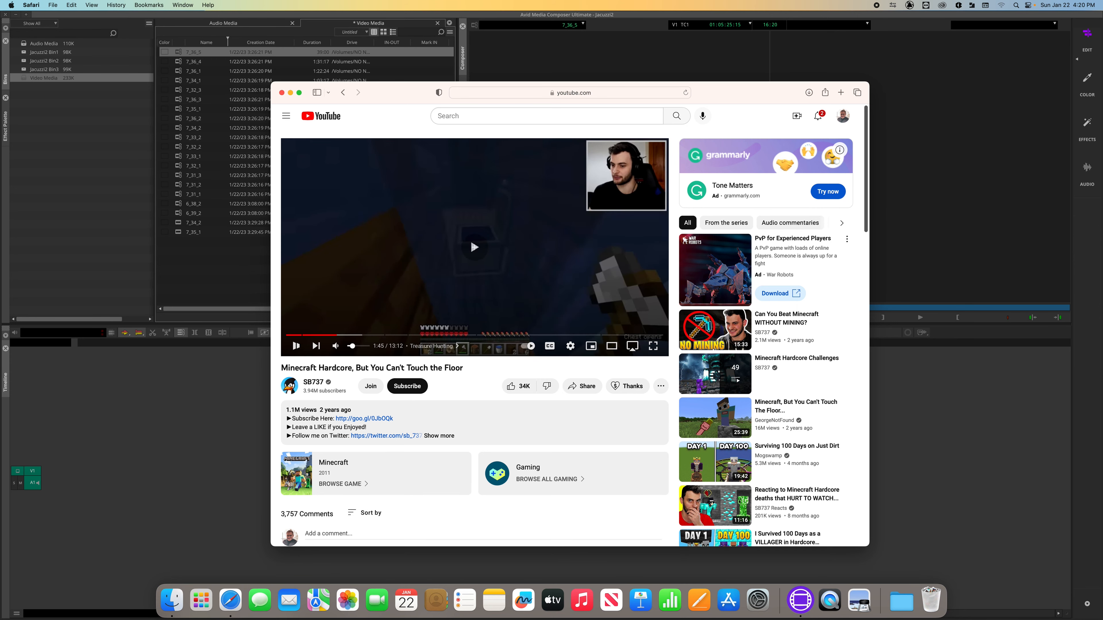
# Step: Jump the video 10 seconds back and forward once more, and close the Safari window
pyautogui.click(497, 273)
pyautogui.click(498, 273)
pyautogui.press('j')
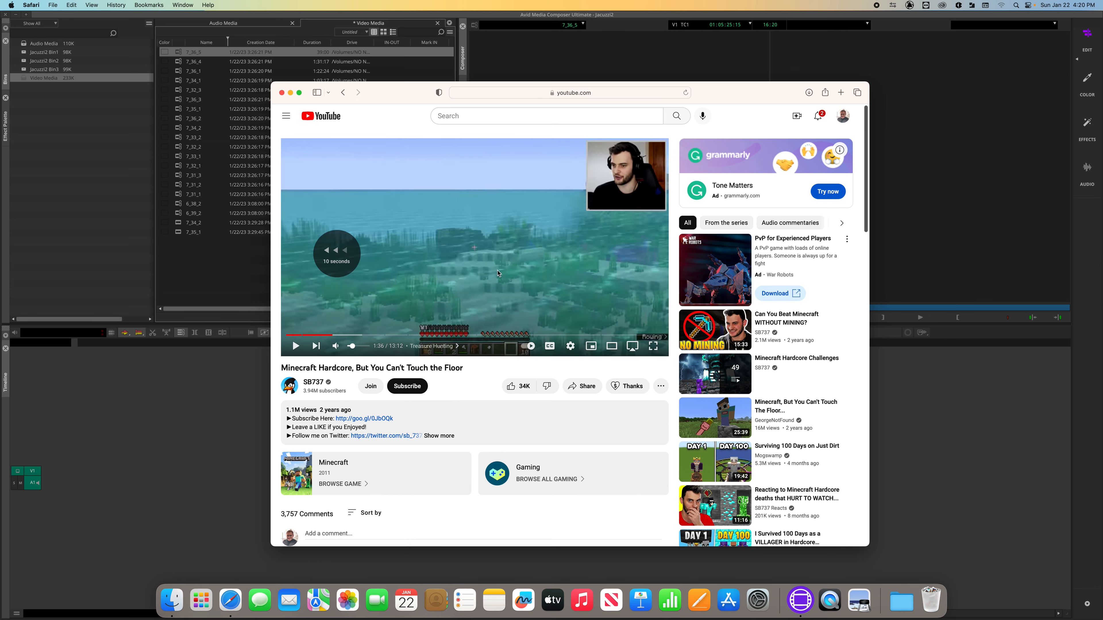
pyautogui.press('l')
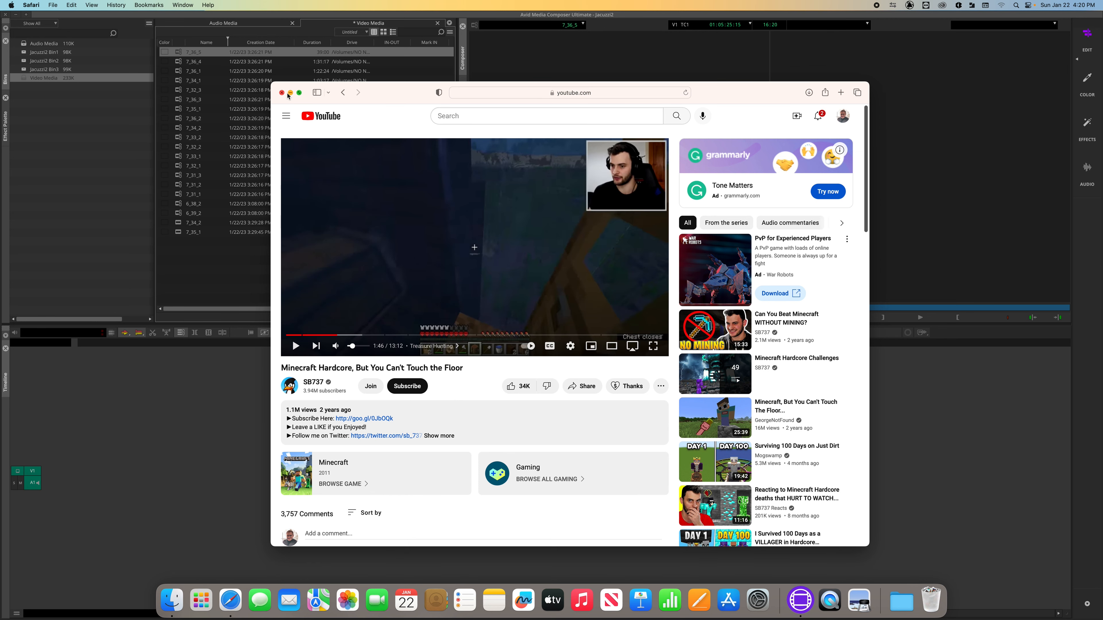
pyautogui.click(283, 94)
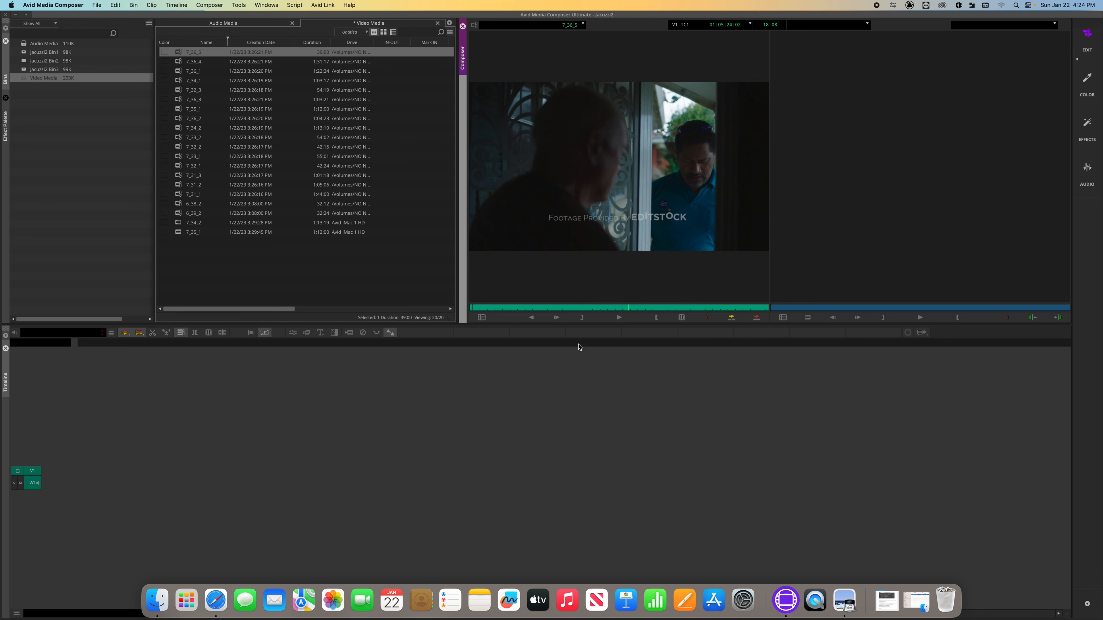
# Step: Open "Screen Shot 2023-01-22 at 4.22.28 PM" from Downloads in Preview and move its window nearer the middle of the screen
pyautogui.click(888, 601)
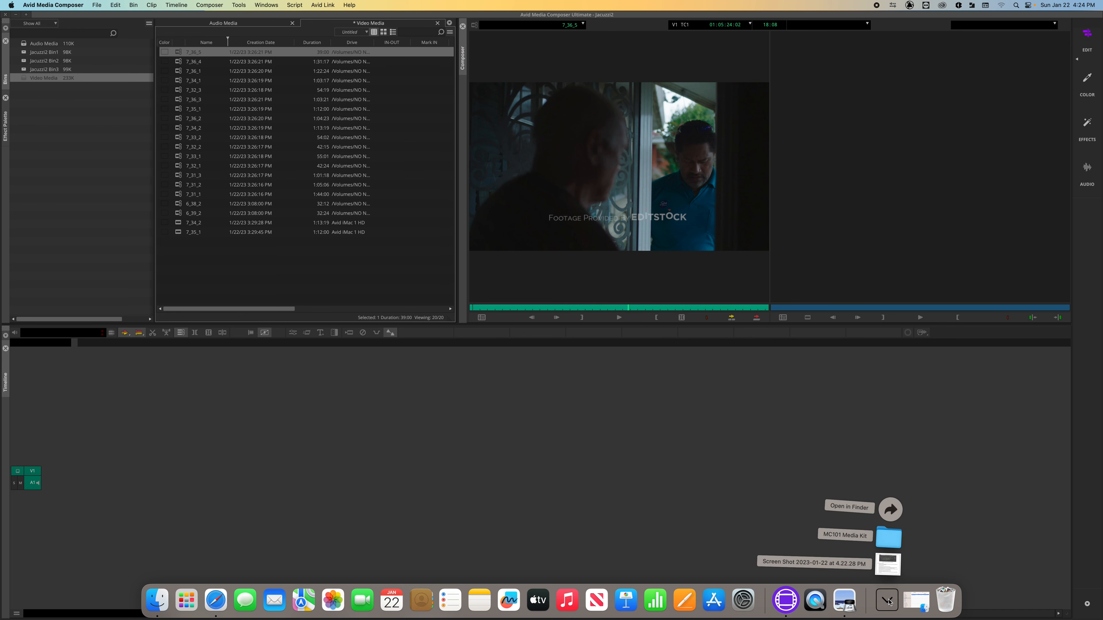
pyautogui.click(889, 566)
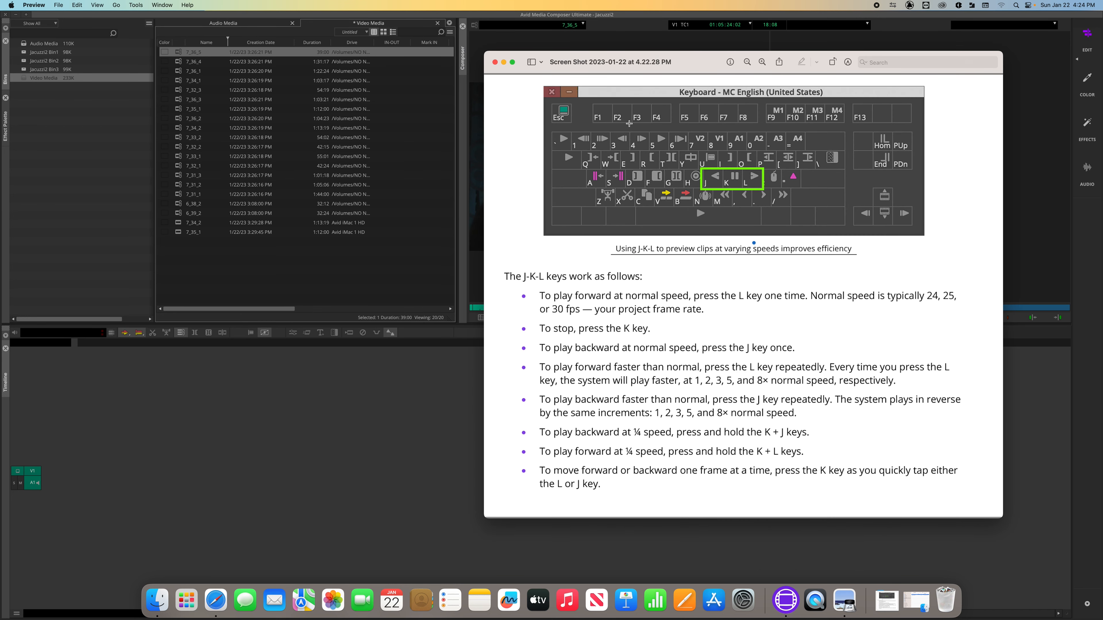
pyautogui.moveTo(686, 72); pyautogui.dragTo(524, 78)
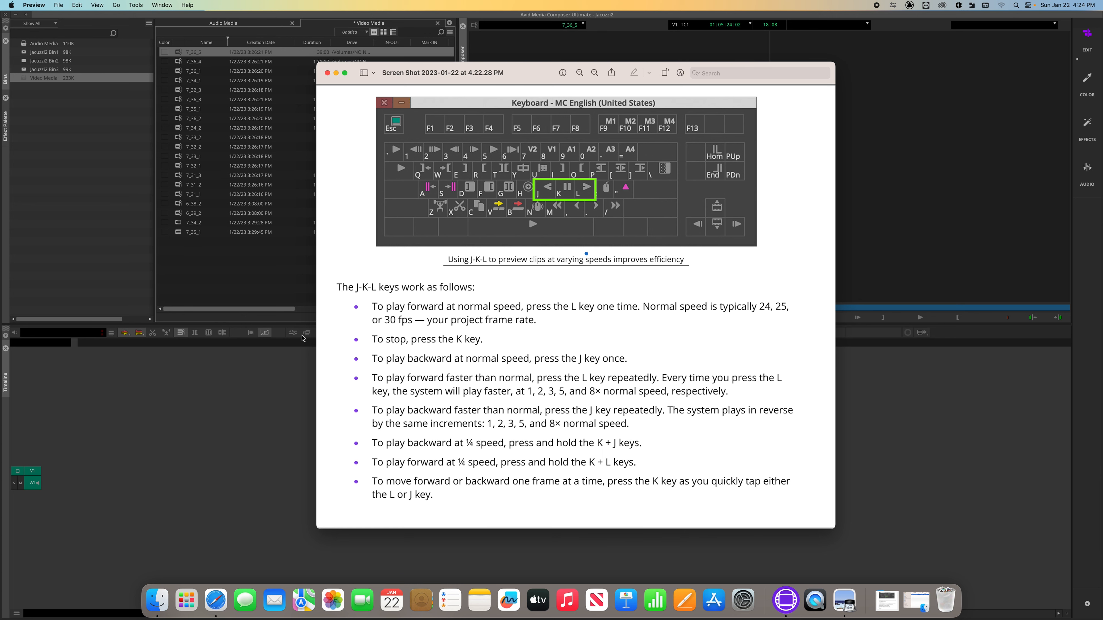
# Step: Switch back to Media Composer, reload clip 7_36_5, and replace it with clip 7_33_2 in the source monitor
pyautogui.click(178, 339)
pyautogui.click(171, 53)
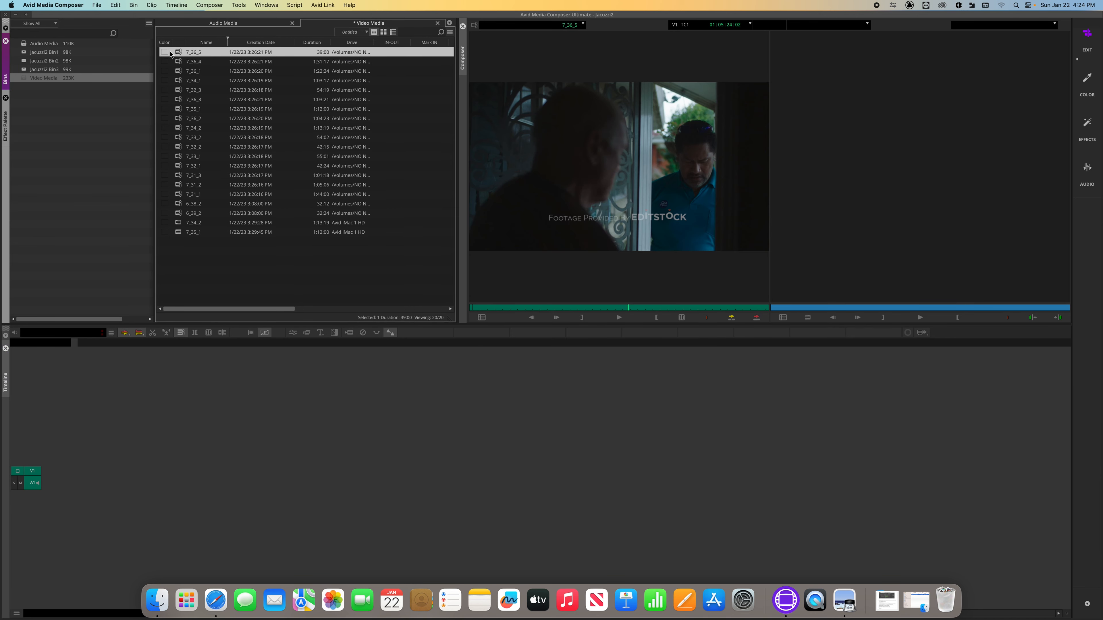
pyautogui.doubleClick(176, 52)
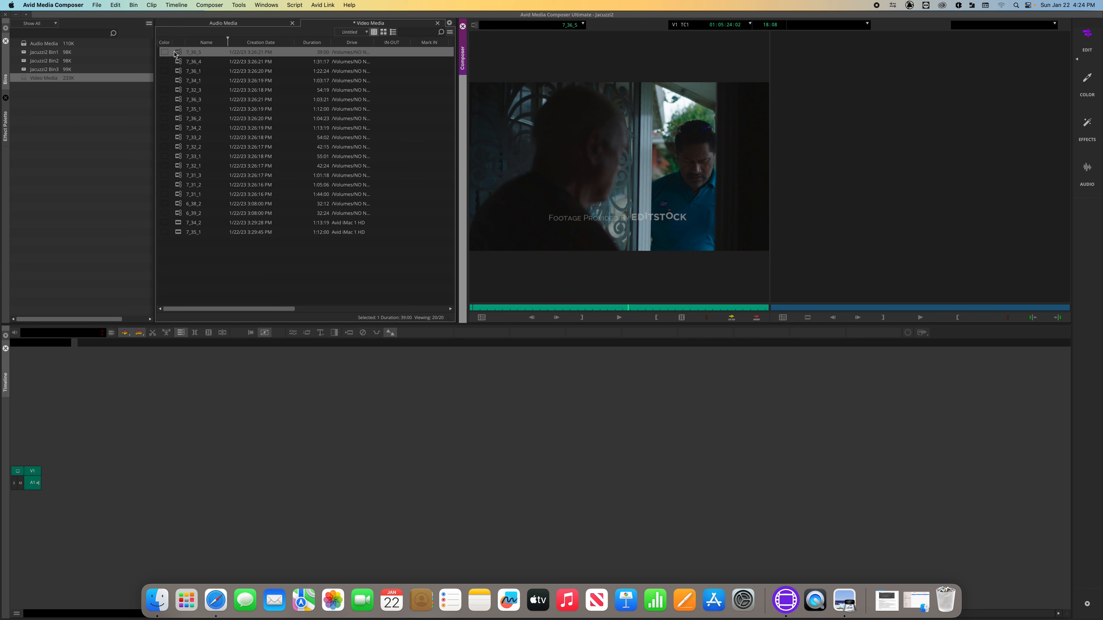
pyautogui.doubleClick(173, 138)
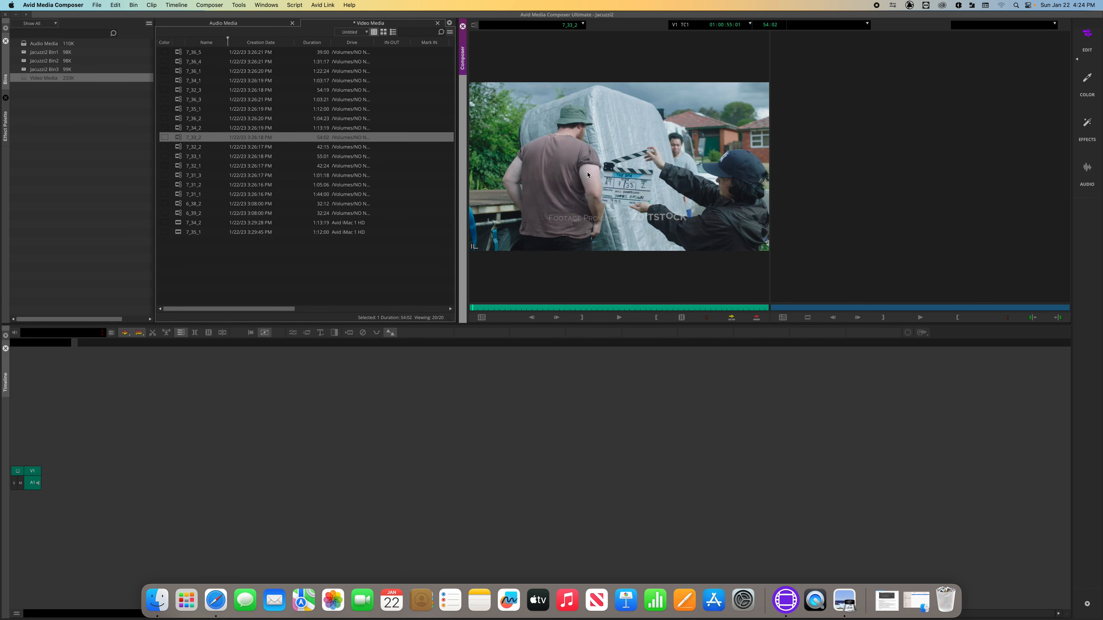
# Step: Consult the J-K-L reference screenshot, and play clip 7_33_2 forward at normal speed for a few seconds before stopping it
pyautogui.click(844, 600)
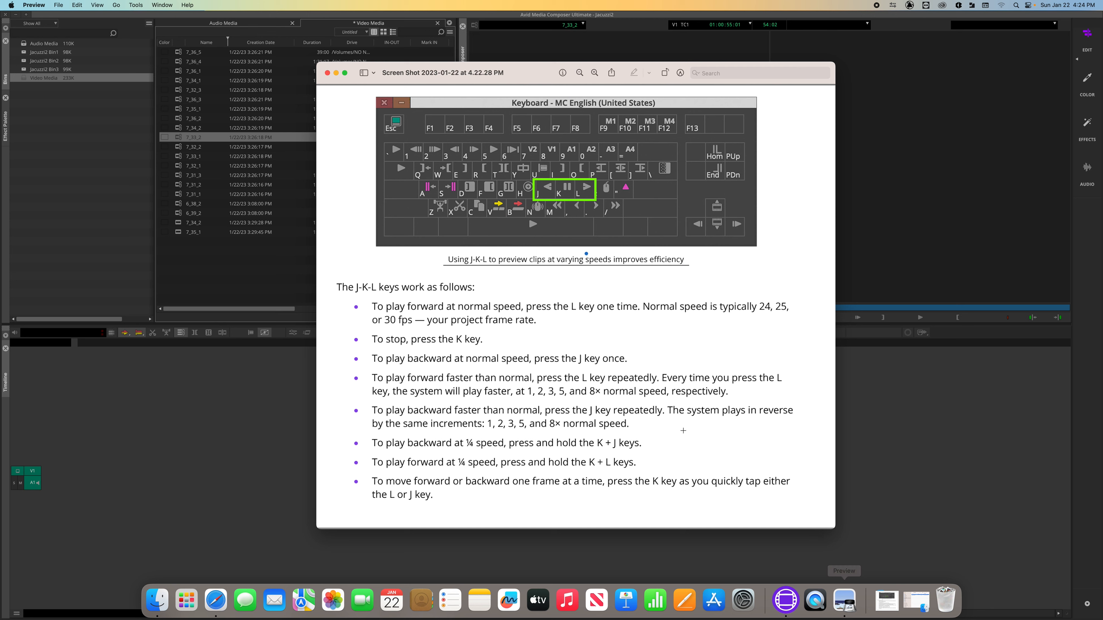
pyautogui.click(260, 373)
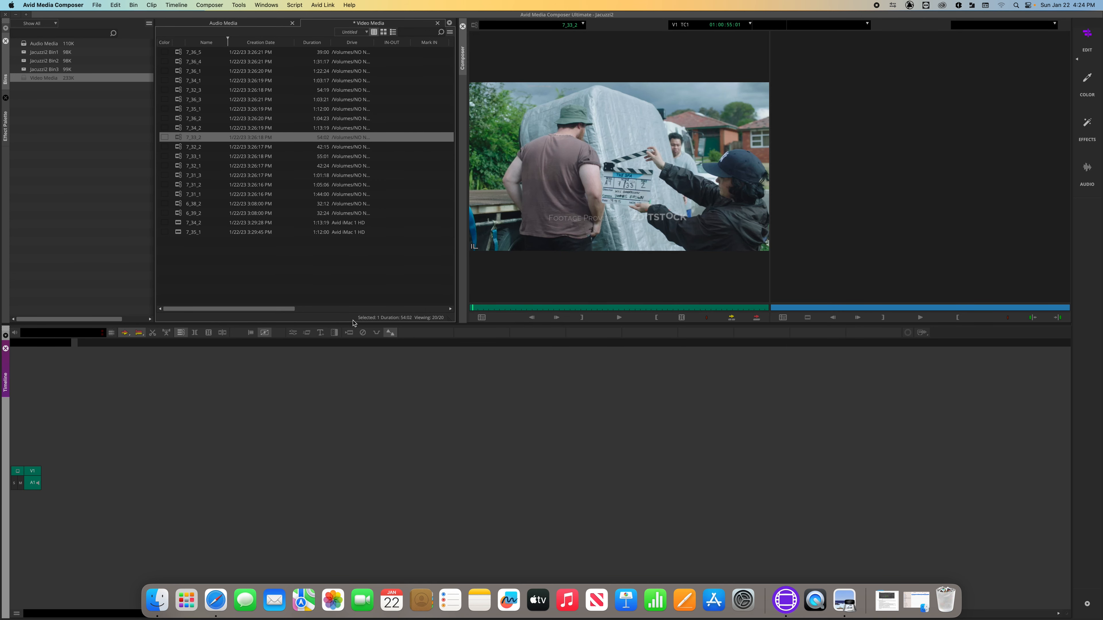
pyautogui.click(562, 187)
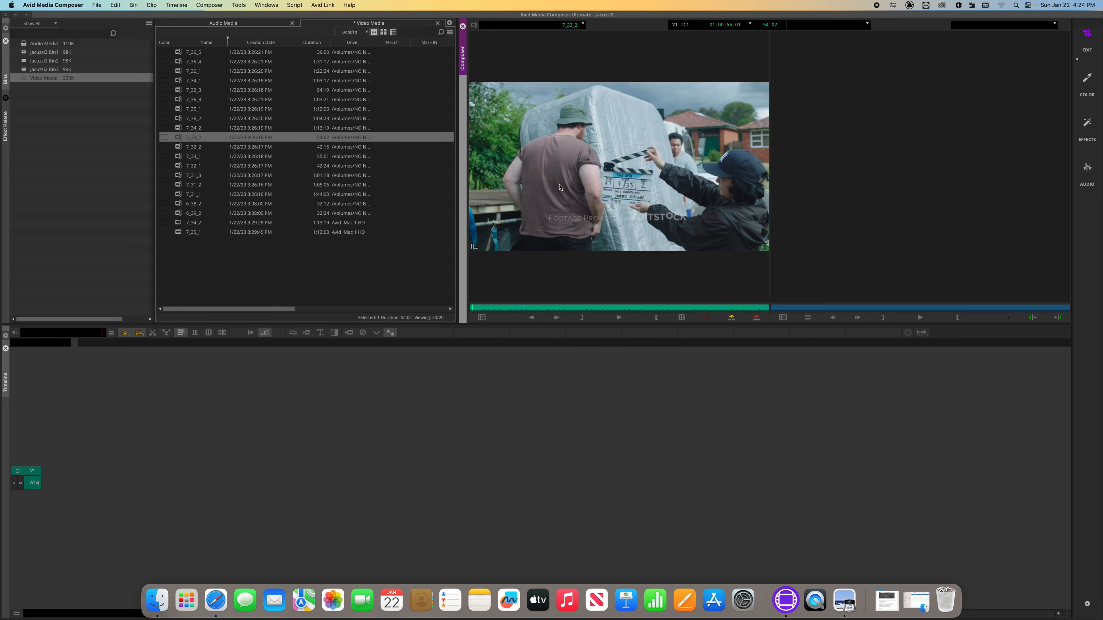
pyautogui.press('l')
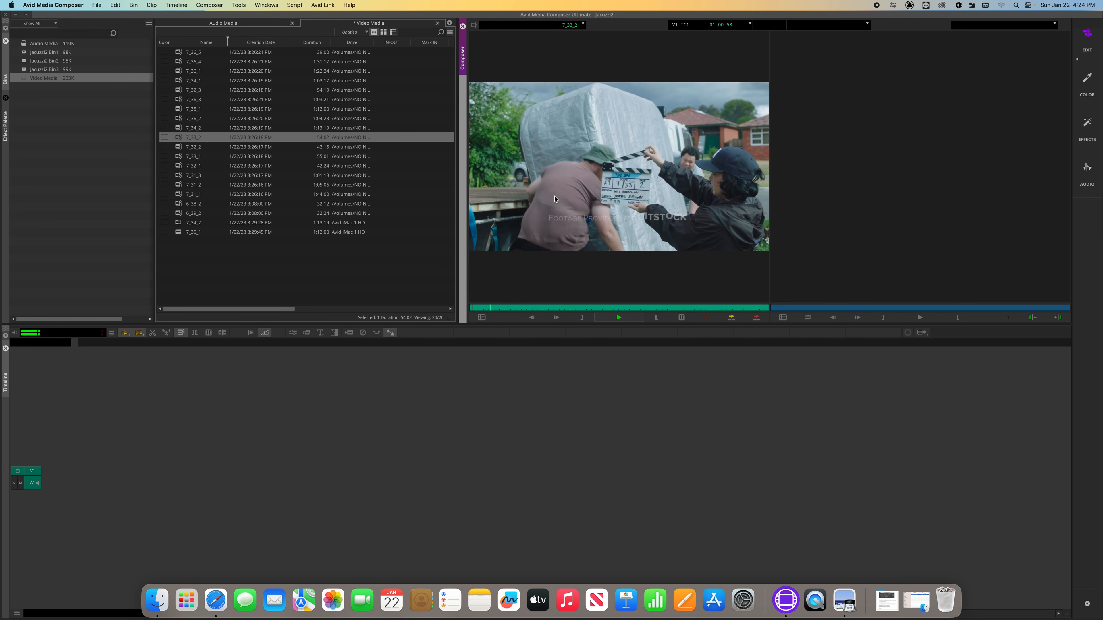
pyautogui.press('k')
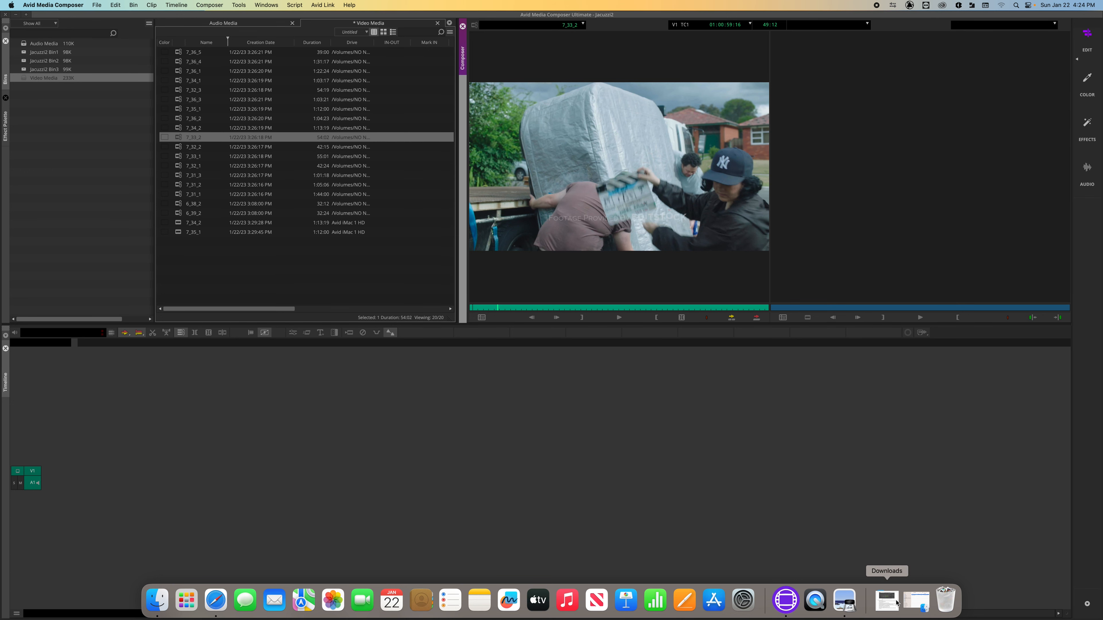
# Step: Reopen the J-K-L reference screenshot, and play clip 7_33_2 backward in Media Composer before stopping near its beginning
pyautogui.click(886, 600)
pyautogui.click(887, 564)
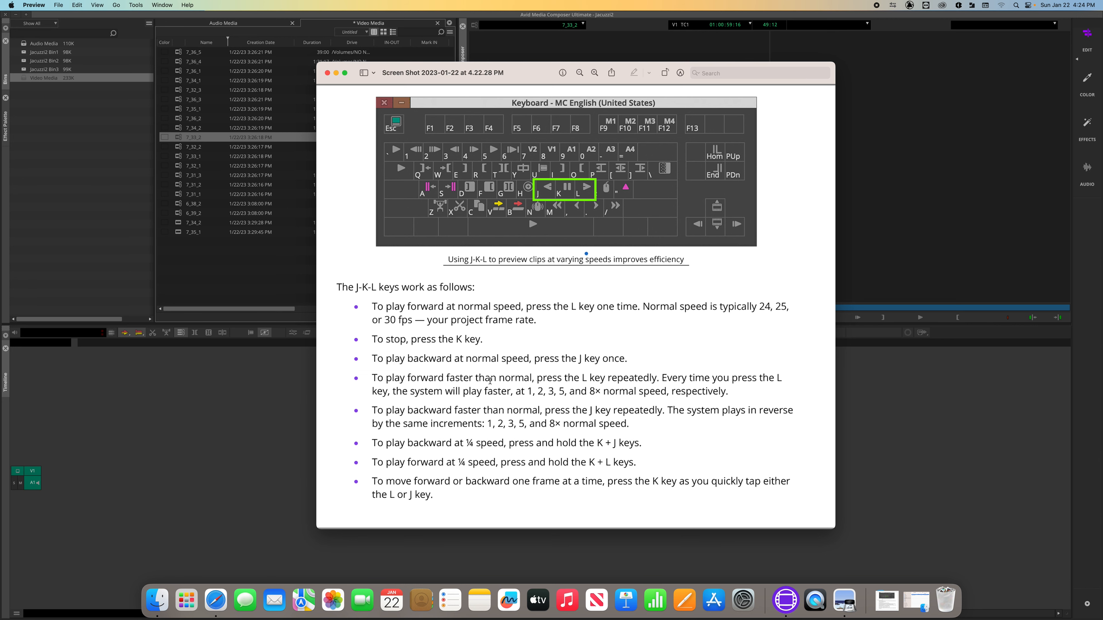
pyautogui.click(924, 168)
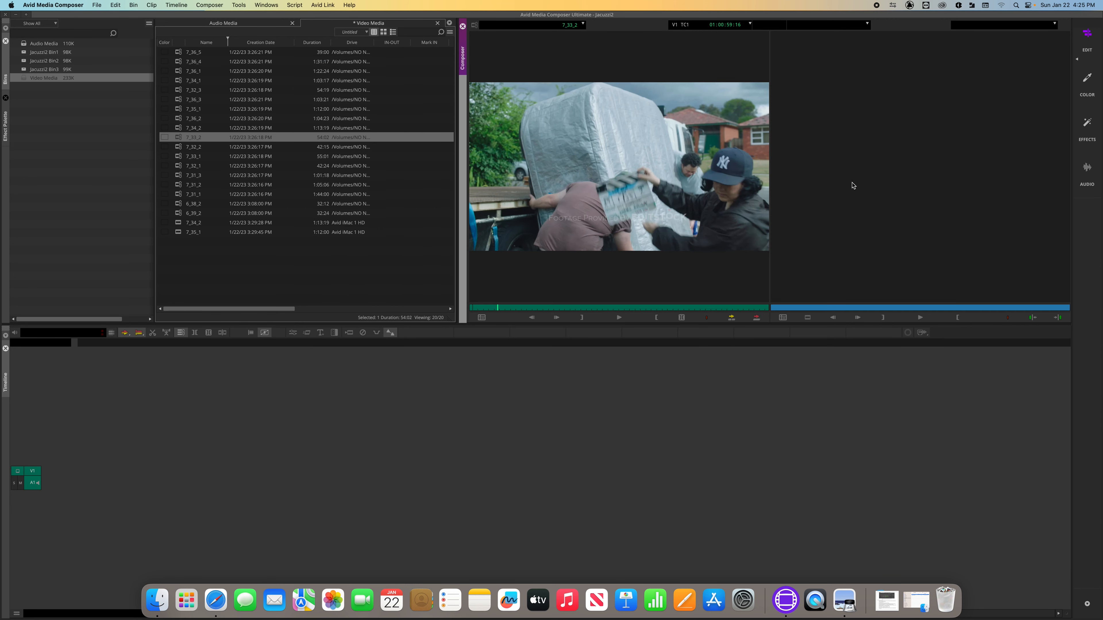
pyautogui.press('j')
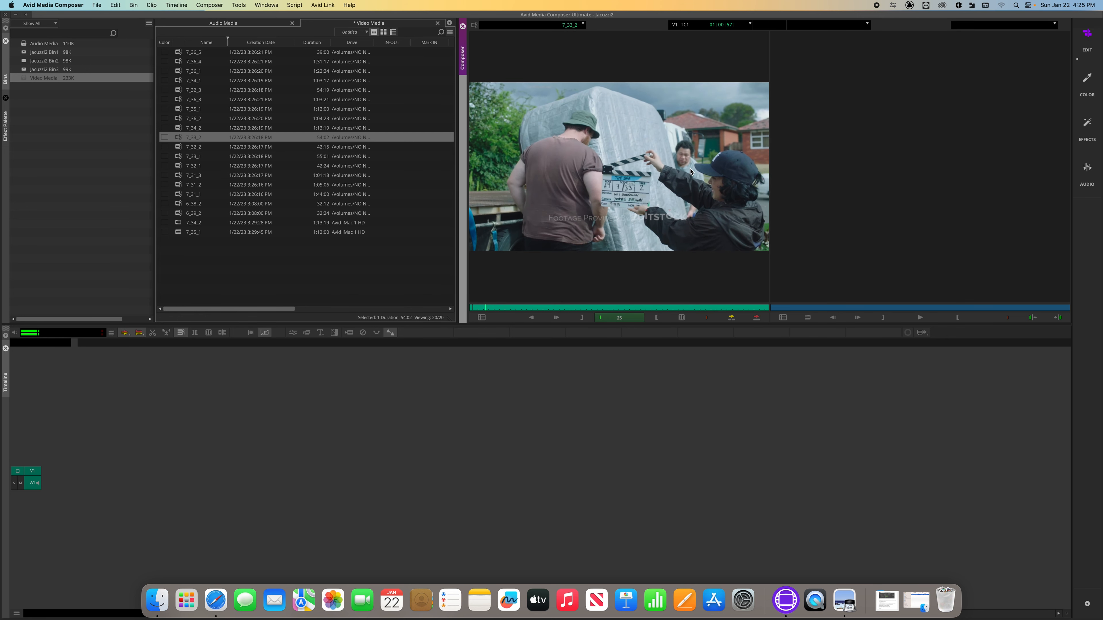
pyautogui.press('k')
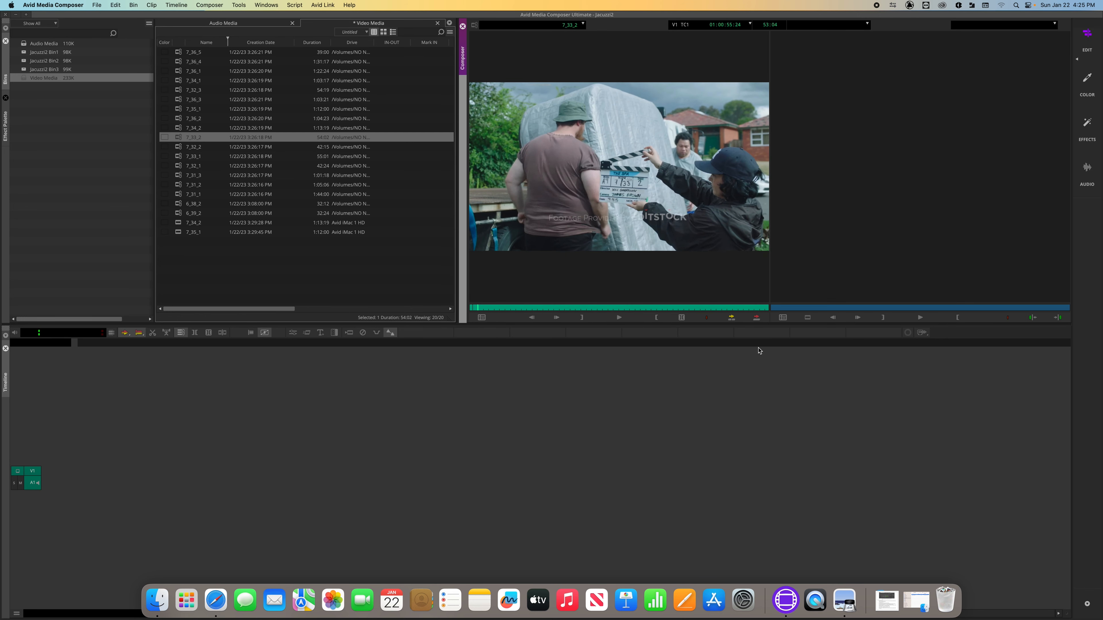
# Step: Review the faster-playback notes in the screenshot, and play clip 7_33_2 forward at faster than normal speed
pyautogui.click(901, 603)
pyautogui.click(888, 564)
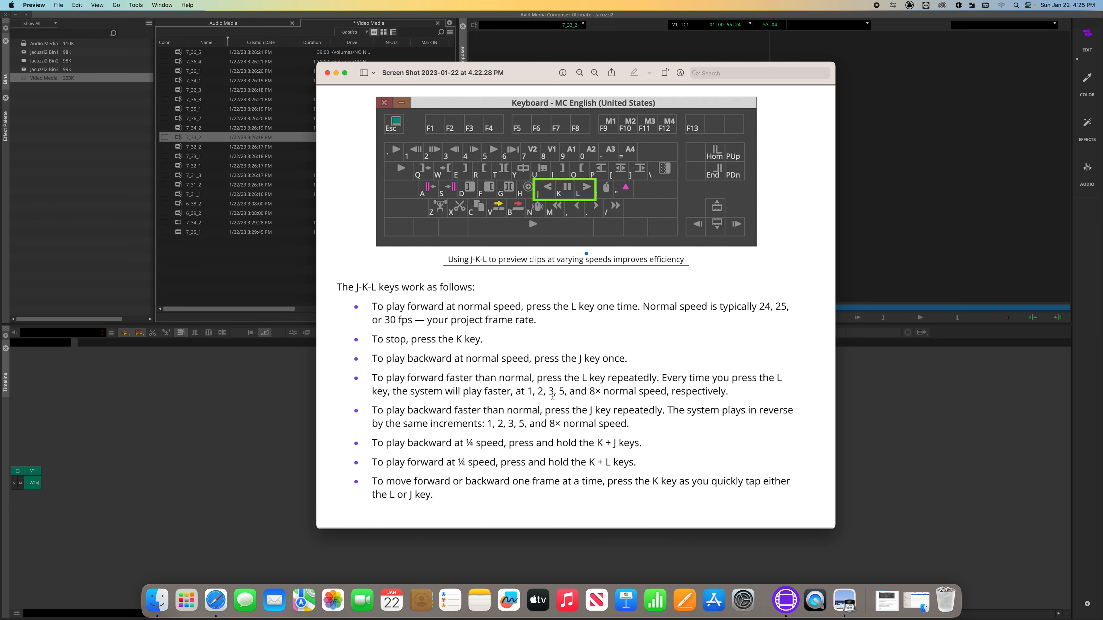
pyautogui.click(895, 379)
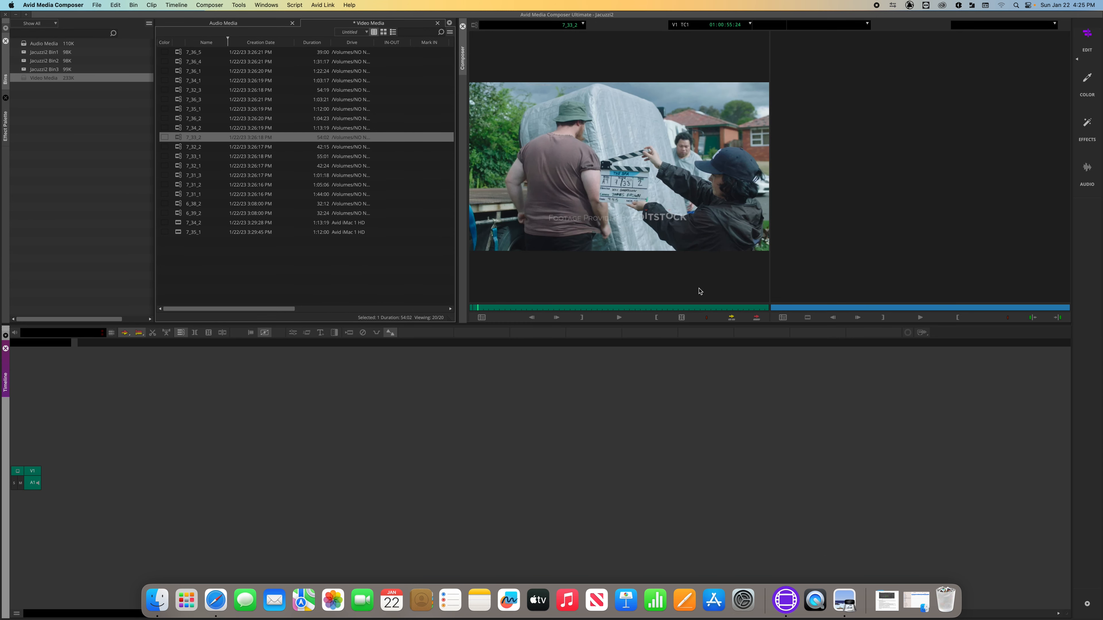
pyautogui.click(646, 222)
pyautogui.press('space')
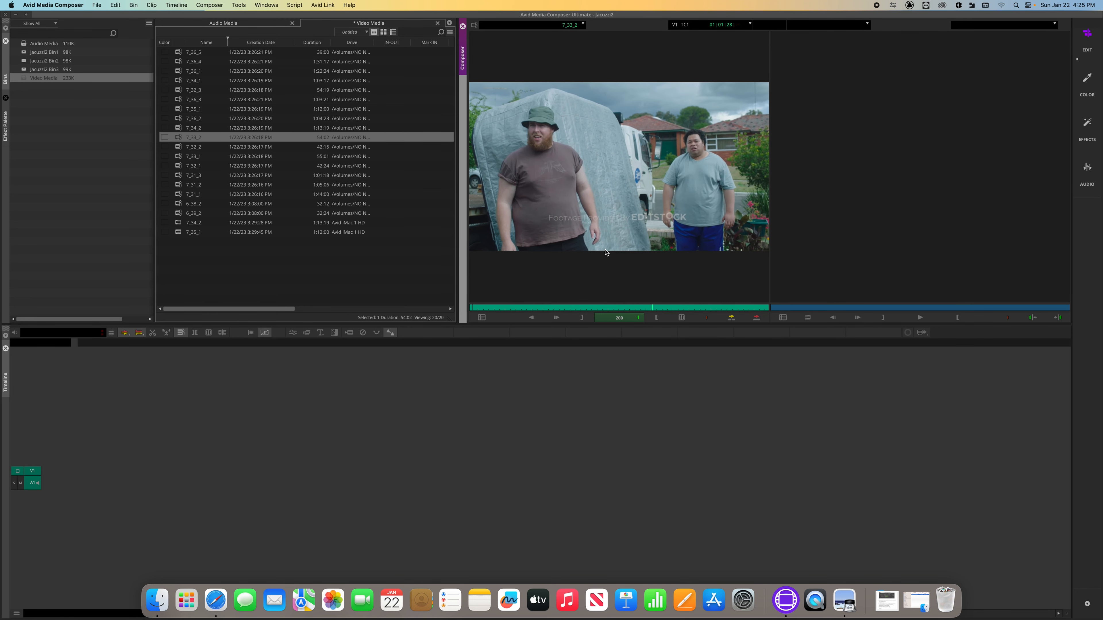
# Step: Stop the fast playback and play clip 7_33_2 backward in several stretches until its first frame
pyautogui.press('k')
pyautogui.press('j')
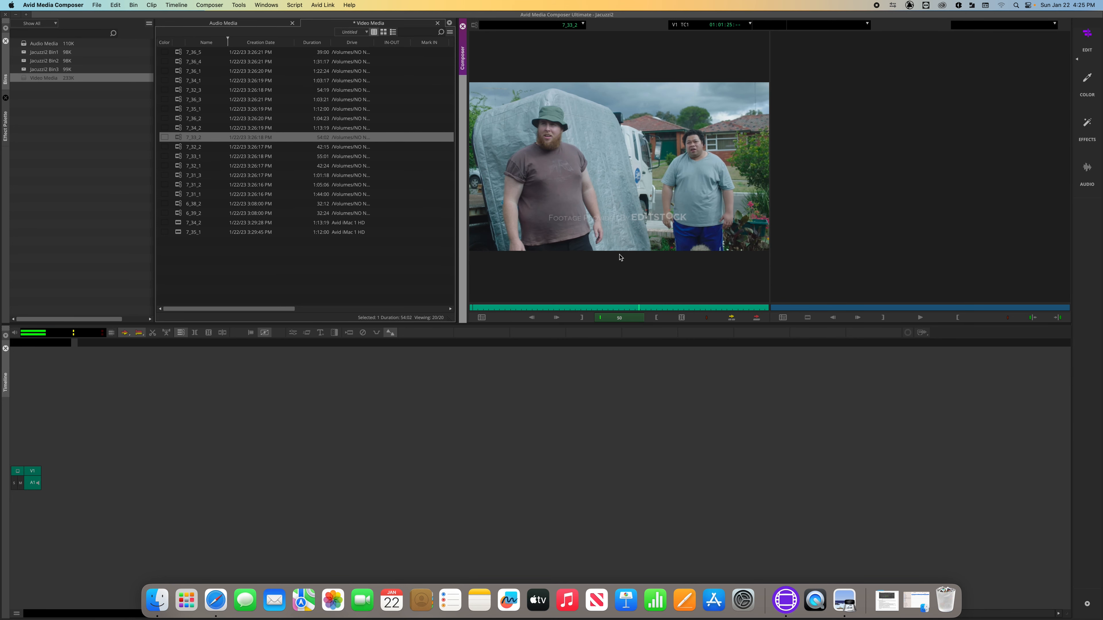
pyautogui.press('k')
pyautogui.press('j')
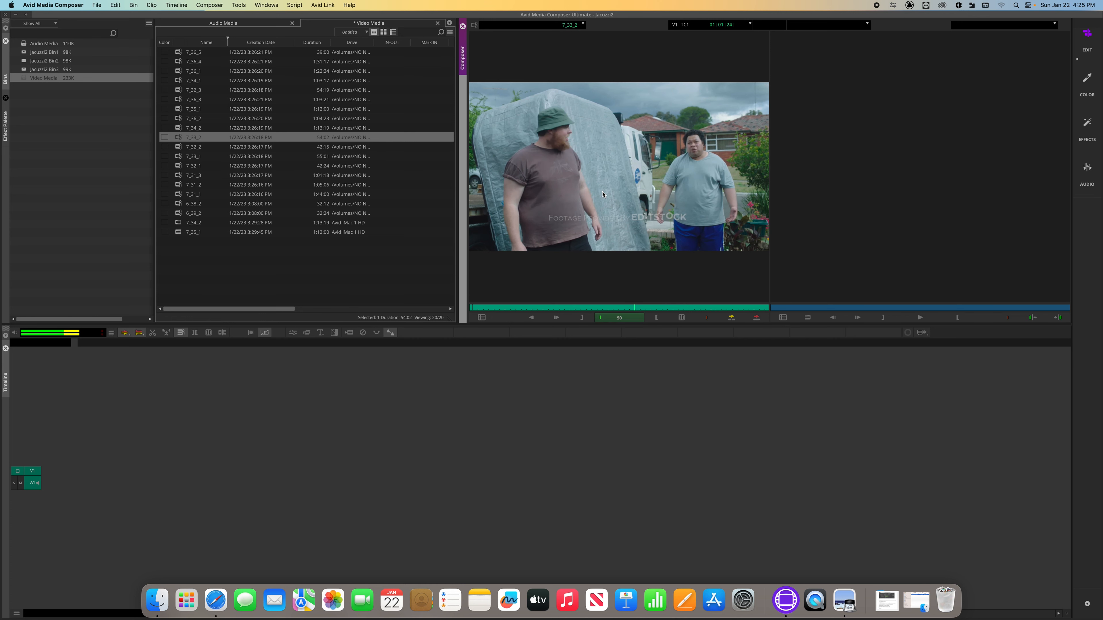
pyautogui.press('k')
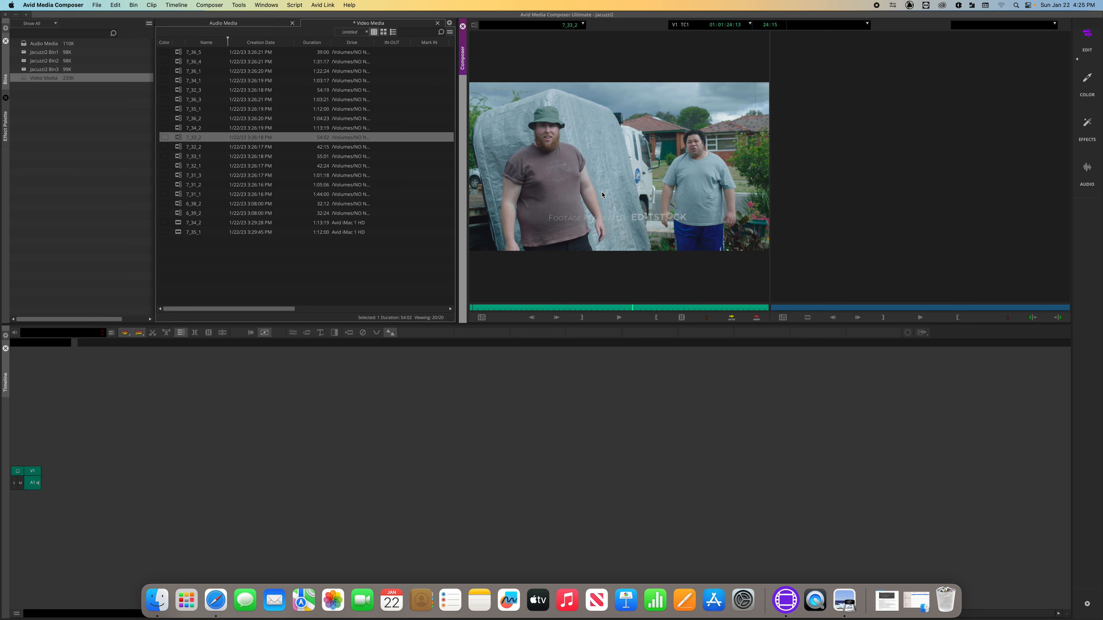
pyautogui.press('j')
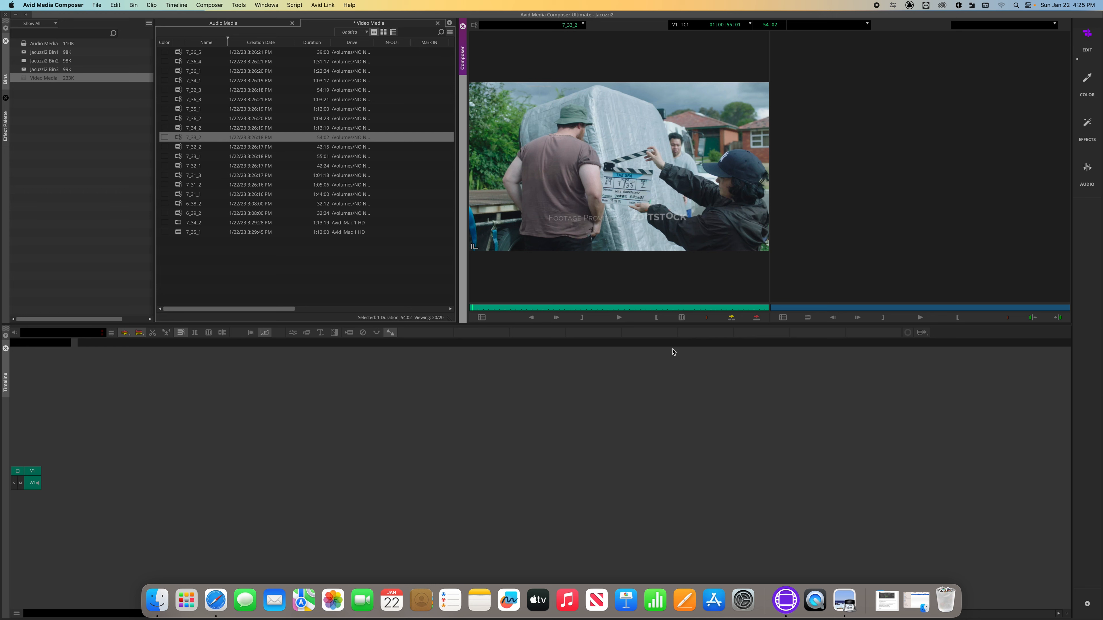
# Step: Consult the quarter-speed notes in the screenshot, and play the start of clip 7_33_2 slowly forward and backward at ¼ speed
pyautogui.click(884, 606)
pyautogui.click(886, 562)
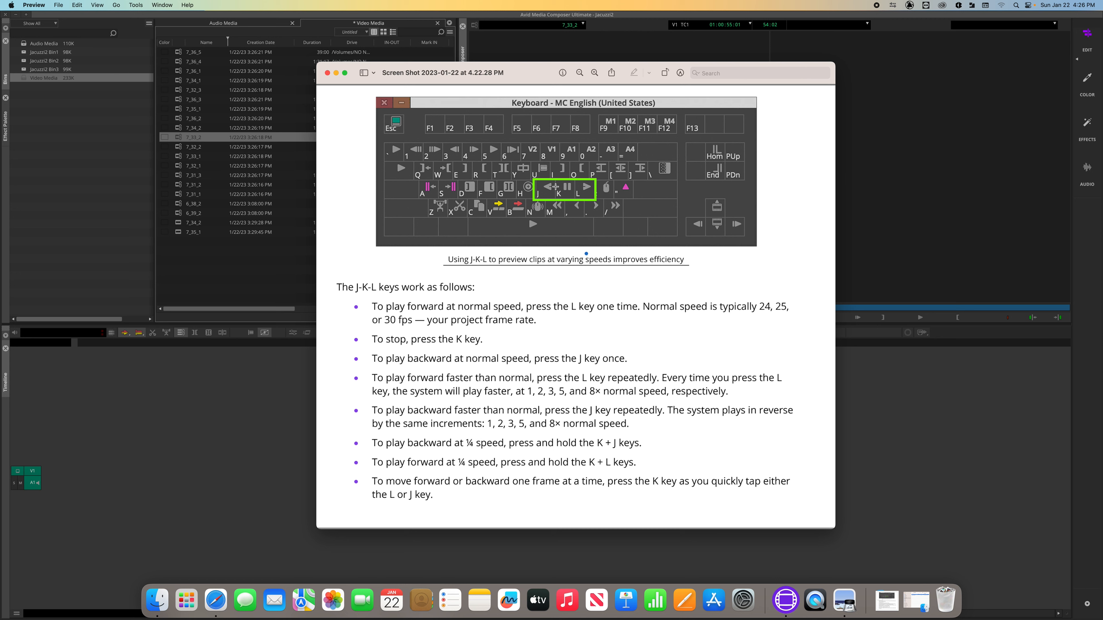
pyautogui.click(837, 314)
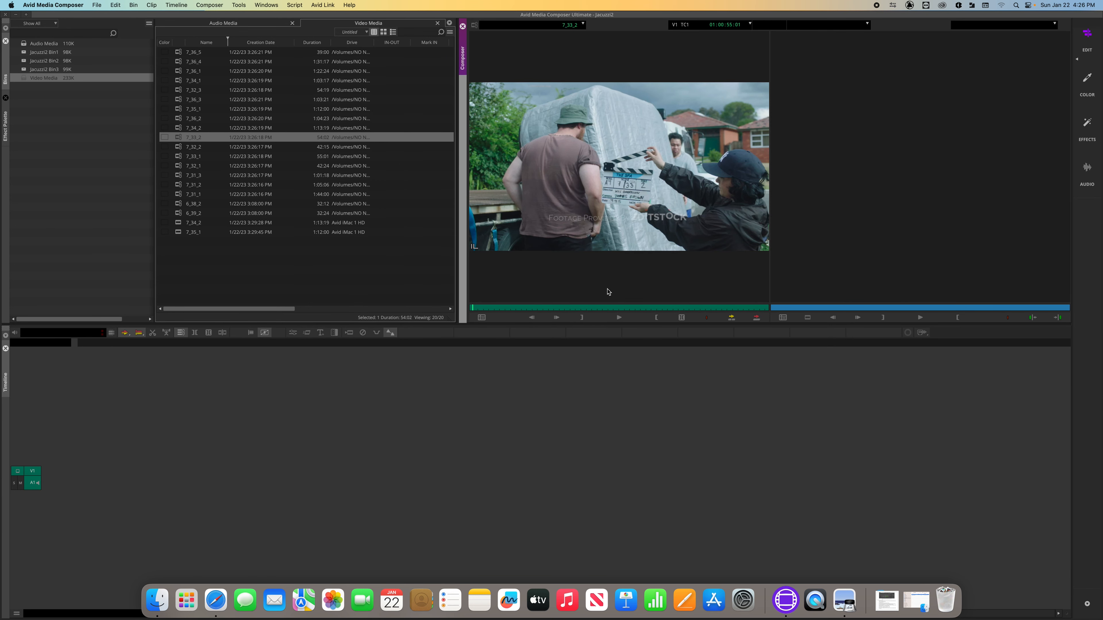
pyautogui.click(620, 248)
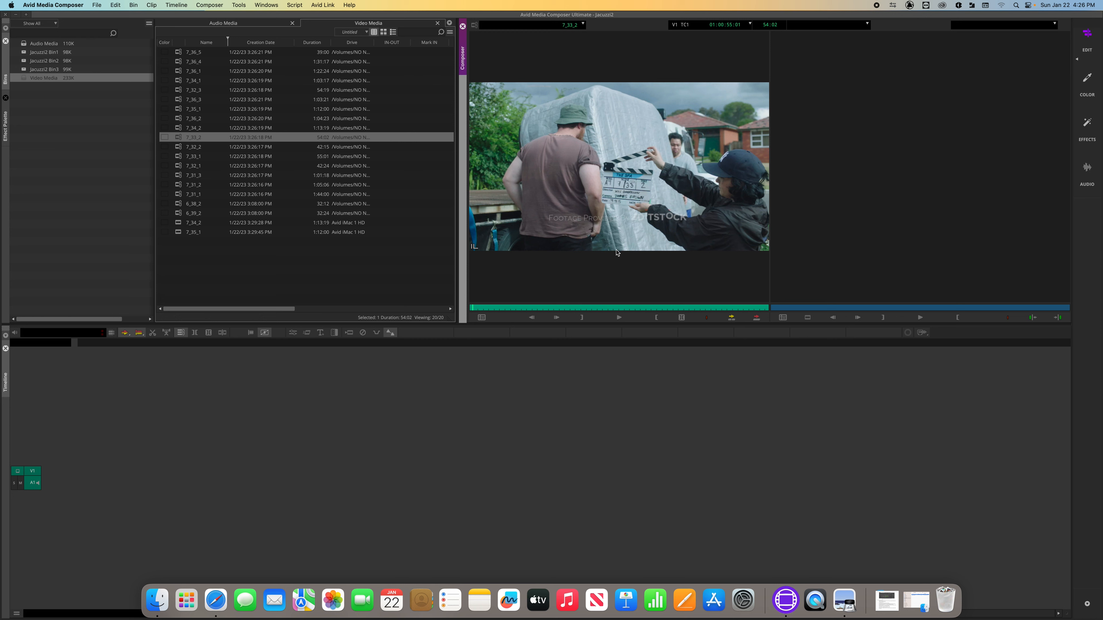
pyautogui.hotkey('k', 'l')
pyautogui.hotkey('k', 'l')
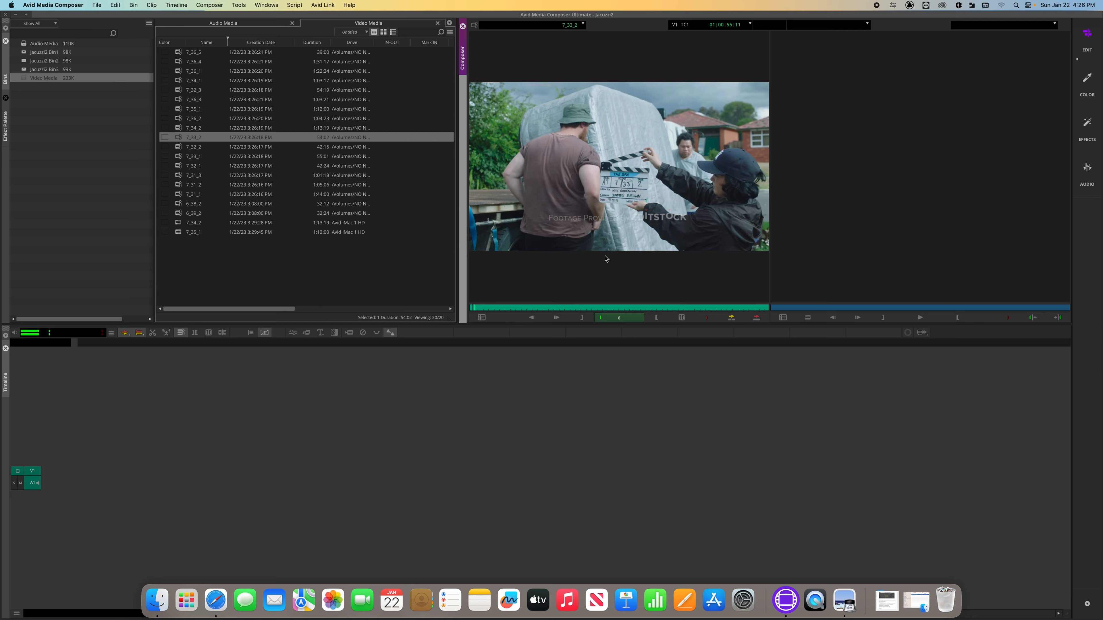
pyautogui.press('k')
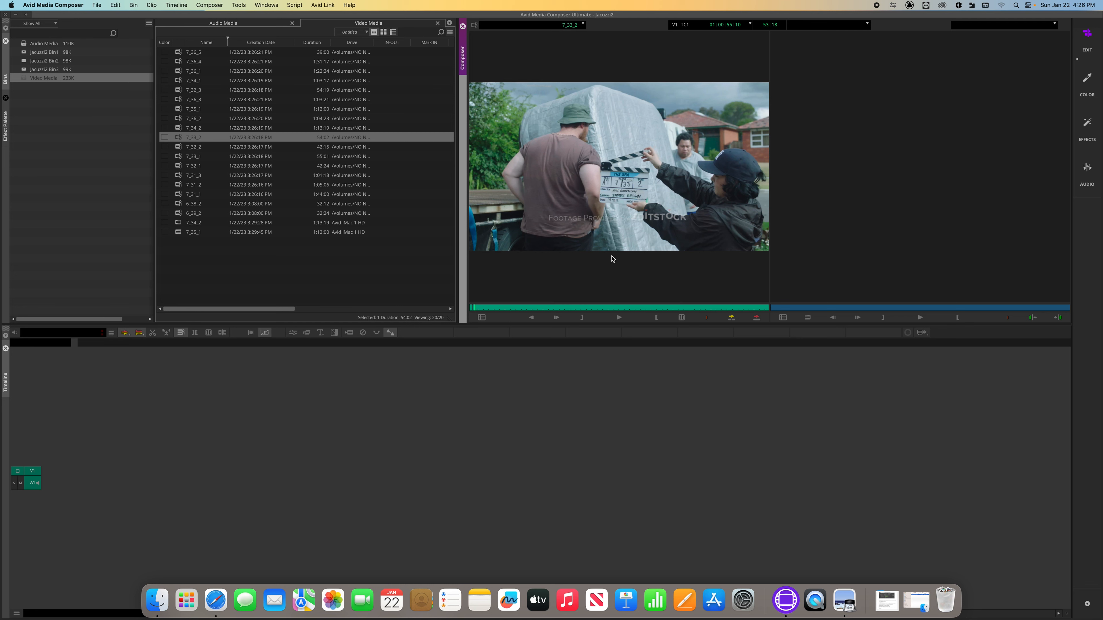
pyautogui.hotkey('k', 'l')
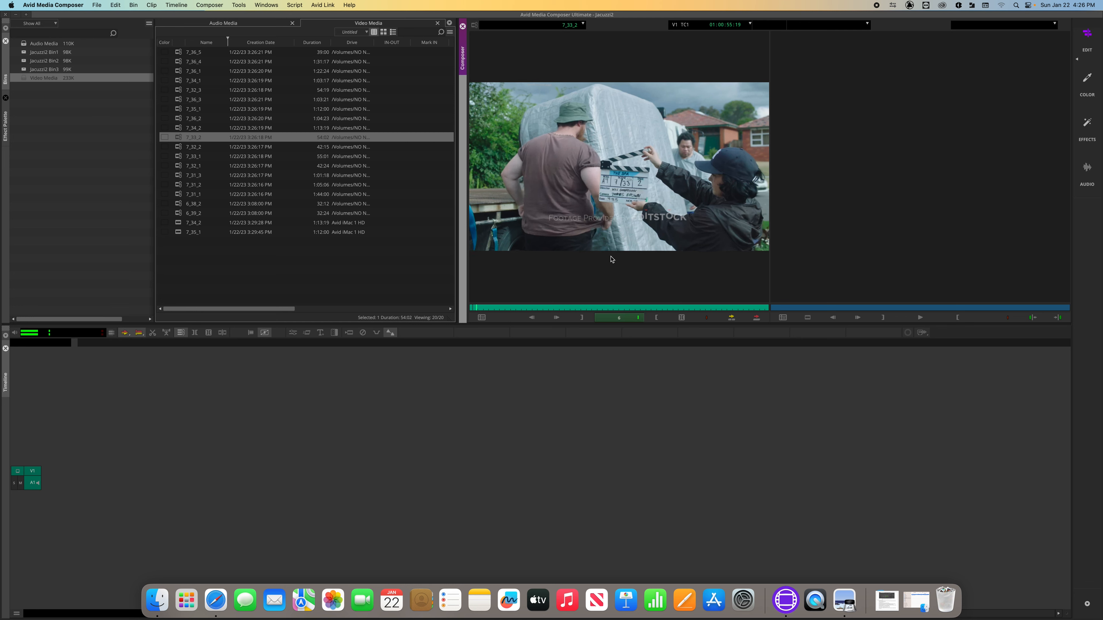
# Step: Stop playback, and reopen the J-K-L reference screenshot to review the single-frame stepping notes before returning to Media Composer
pyautogui.press('space')
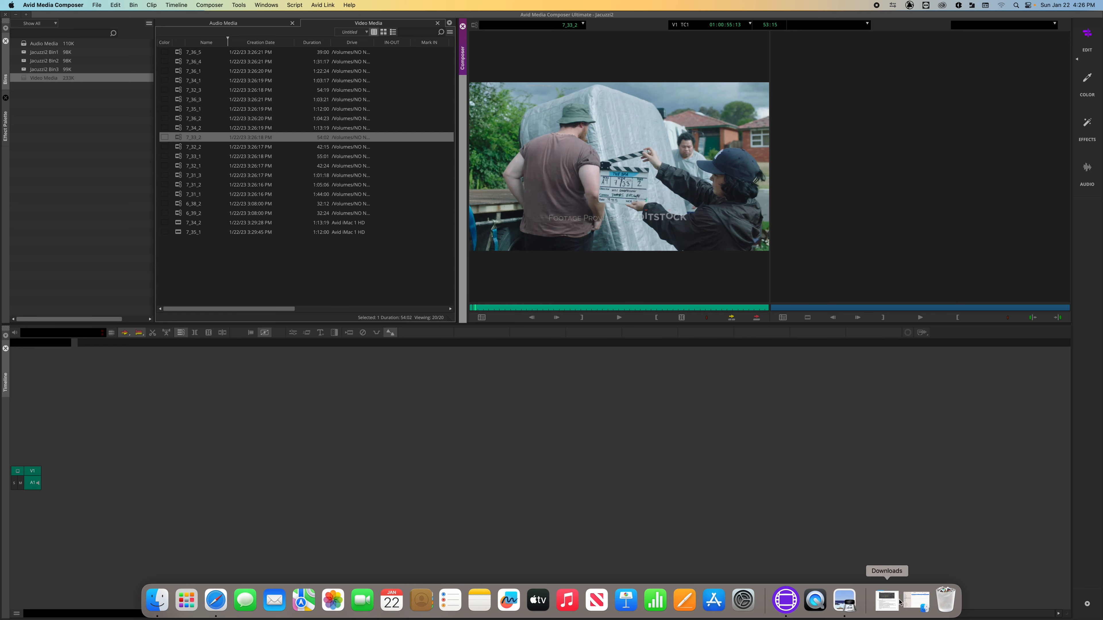
pyautogui.click(886, 600)
pyautogui.click(883, 567)
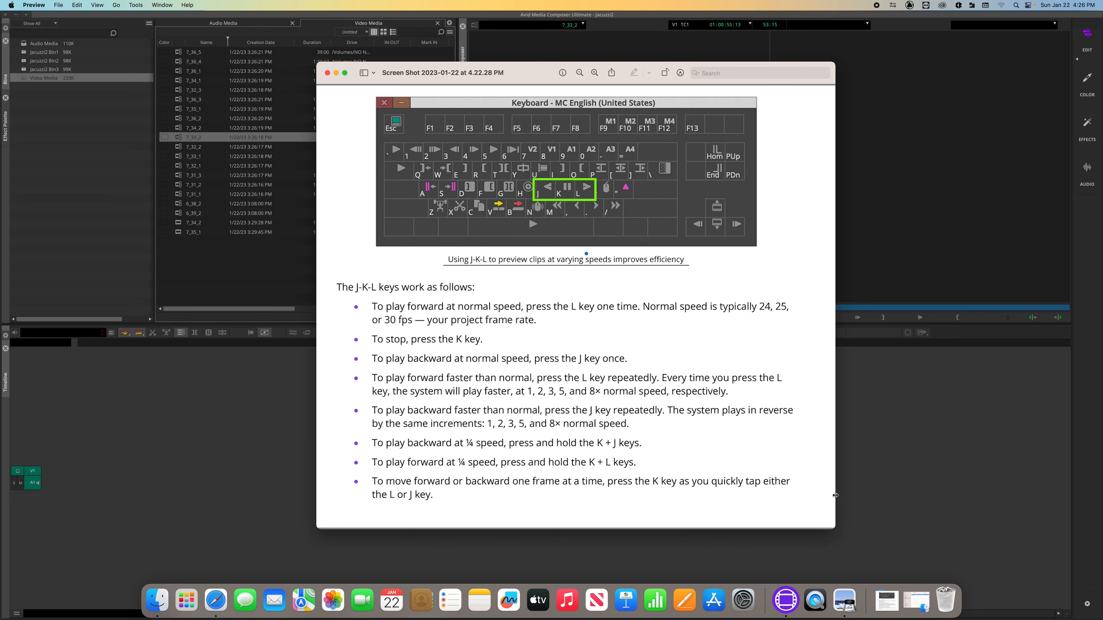
pyautogui.press('super+Tab')
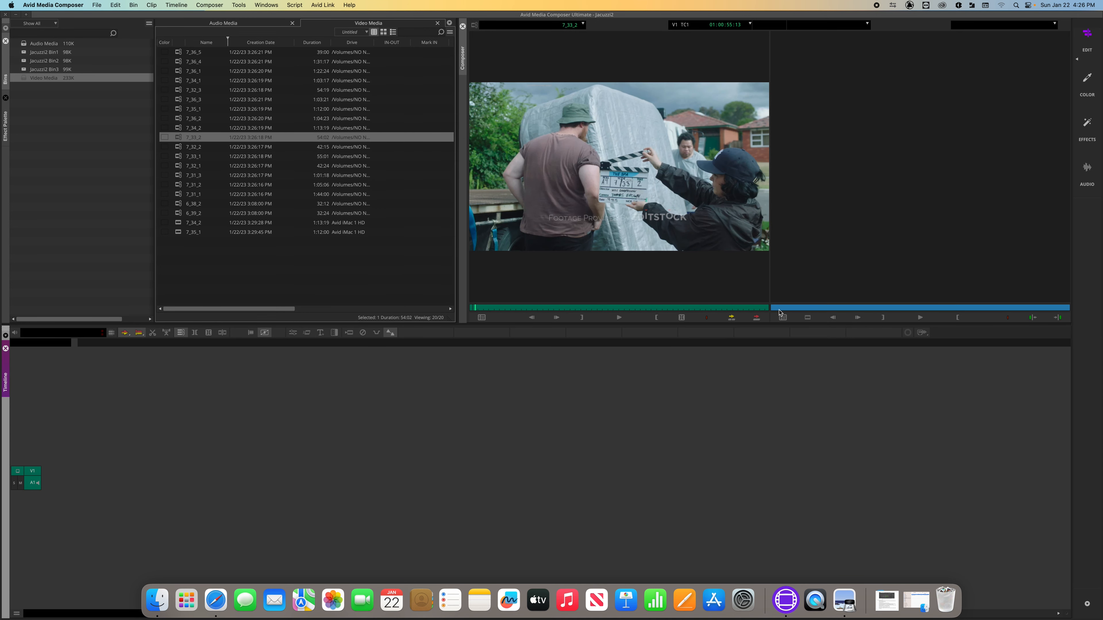
pyautogui.click(615, 261)
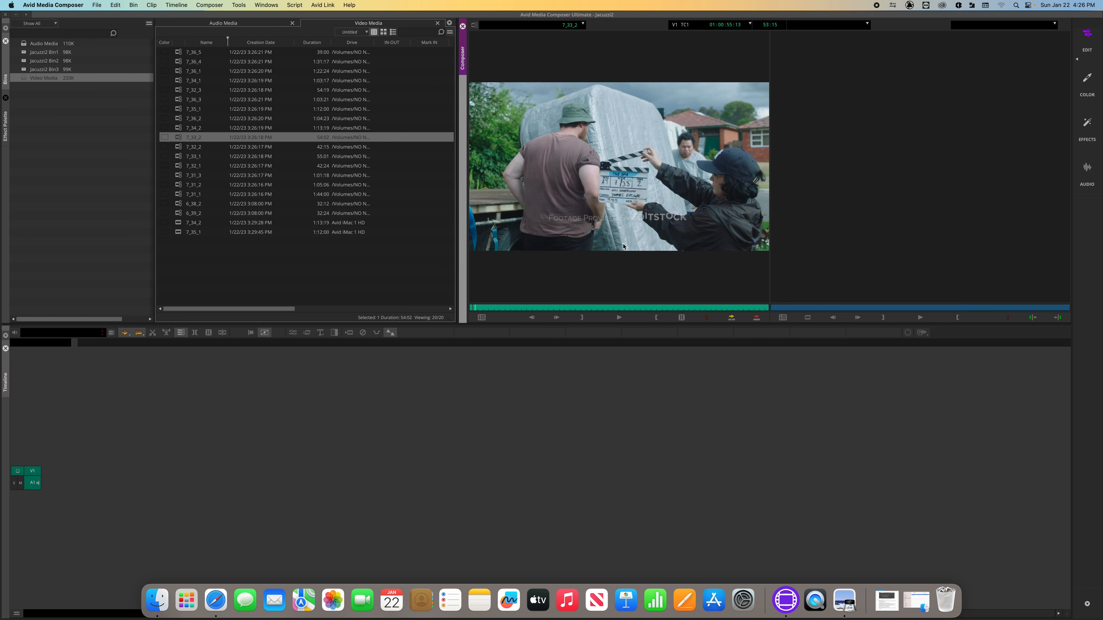
# Step: Advance clip 7_33_2 slowly in the source monitor, stepping forward frame by frame to timecode 01:00:55:24
pyautogui.press('space')
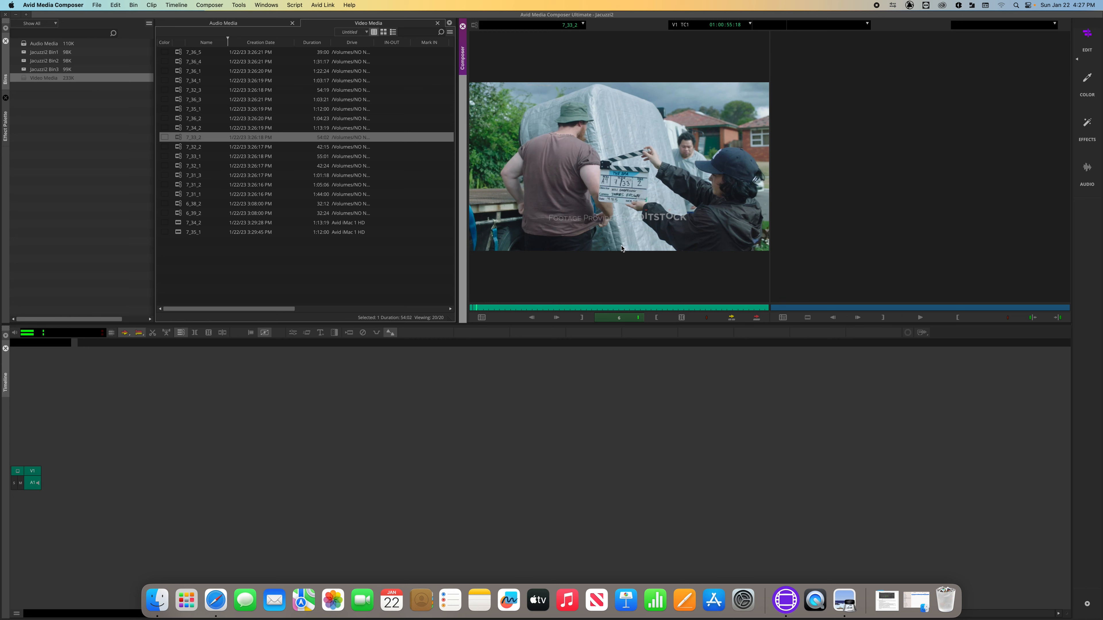
pyautogui.press('space')
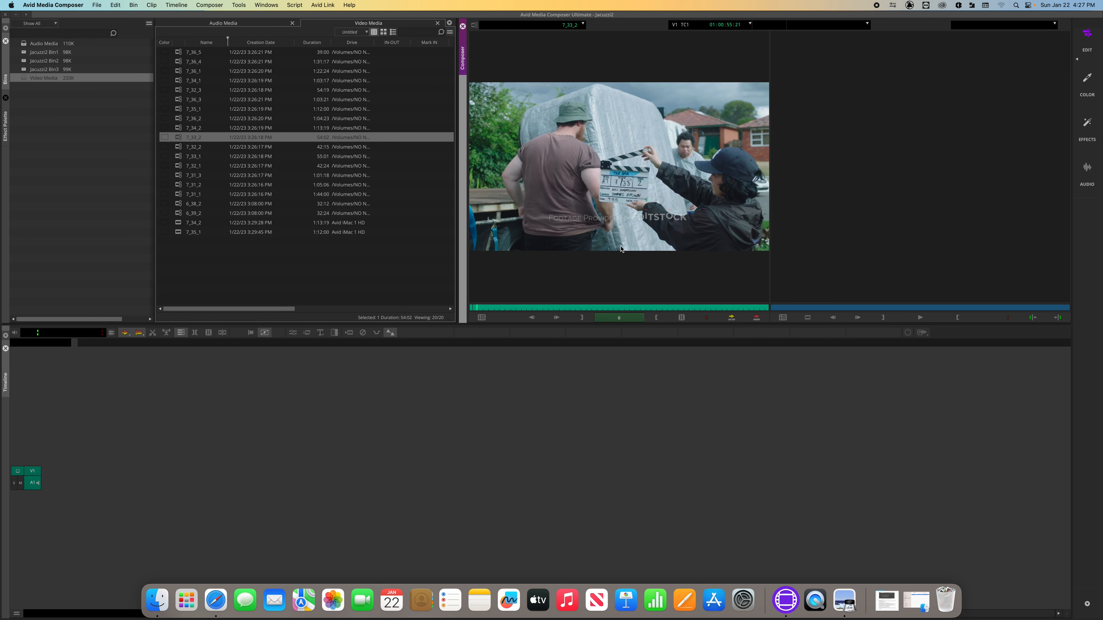
pyautogui.press('space')
pyautogui.press('Right')
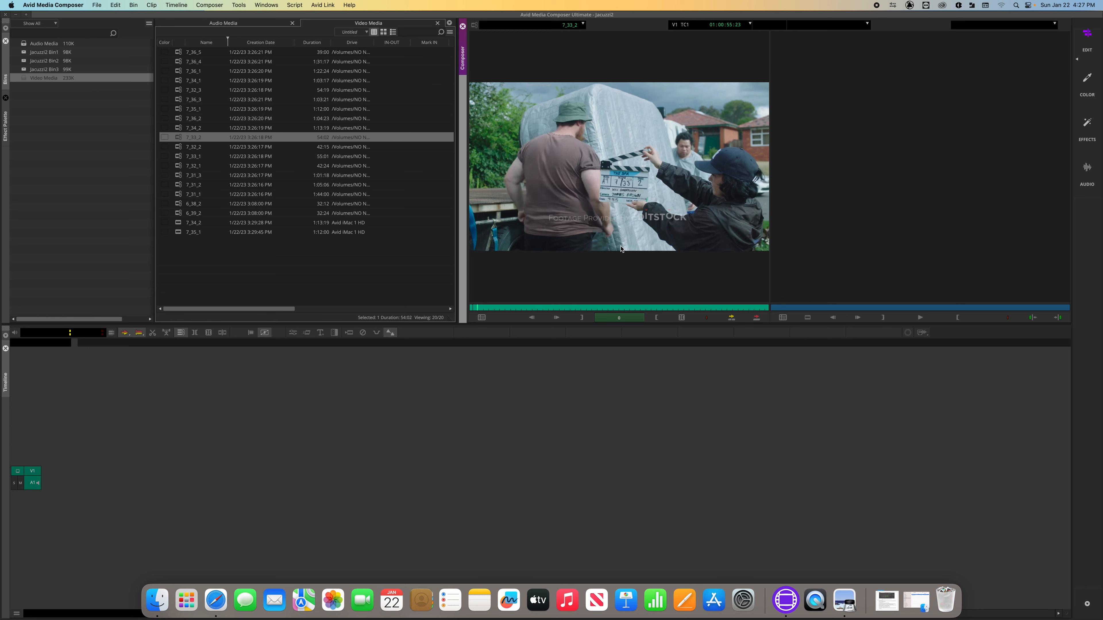
pyautogui.press('Right')
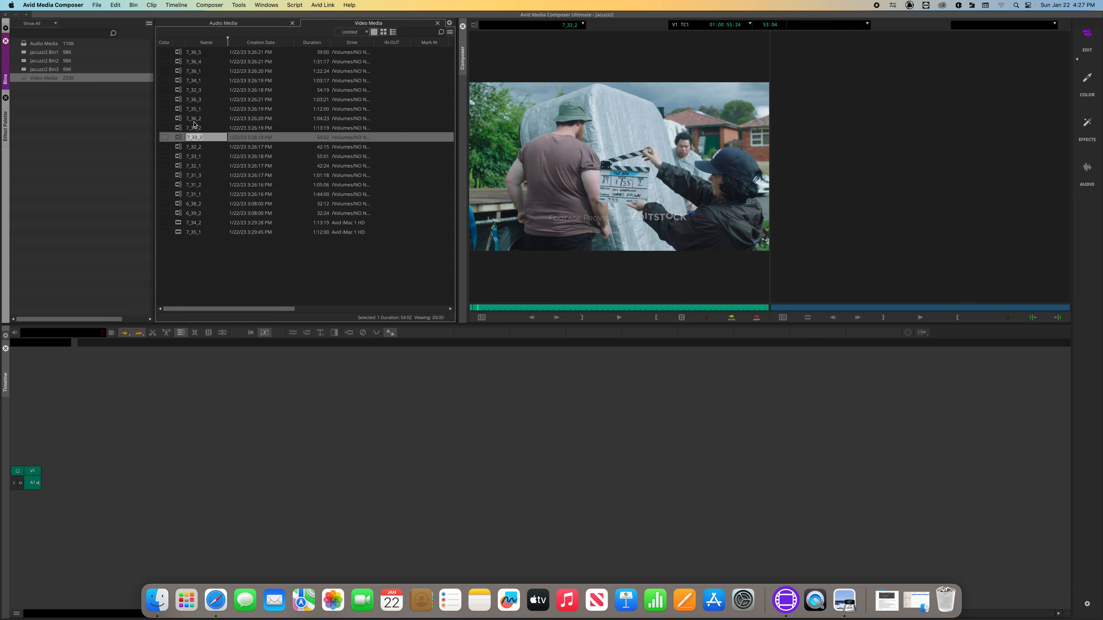
# Step: Display the Video Media bin as clip thumbnails, and select clip 7_36_5 followed by clip 7_36_3
pyautogui.click(323, 61)
pyautogui.click(374, 31)
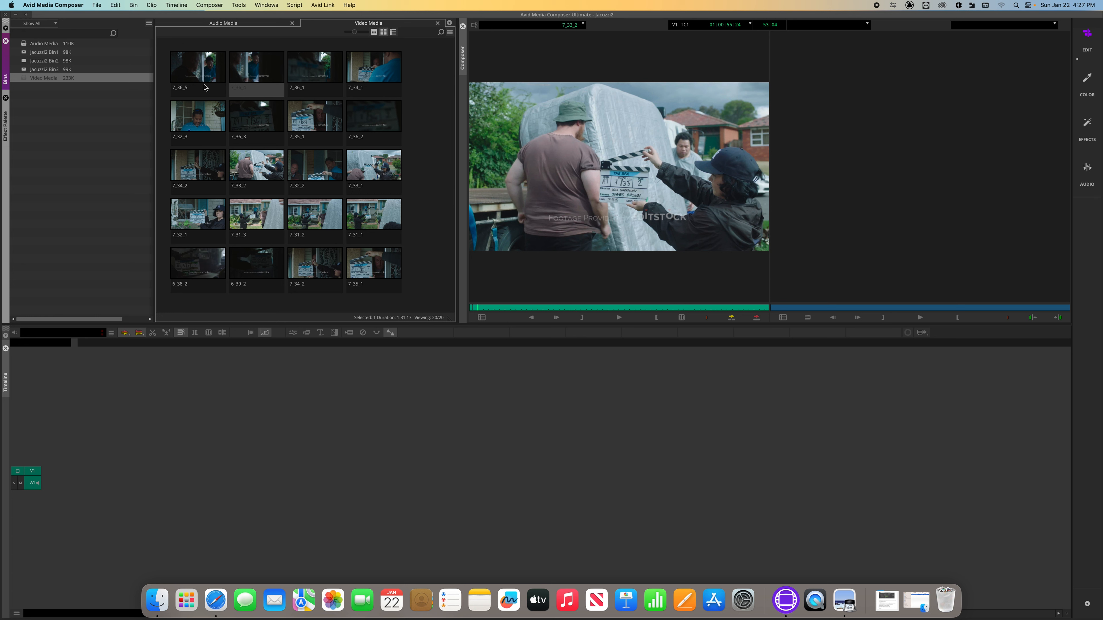
pyautogui.click(197, 72)
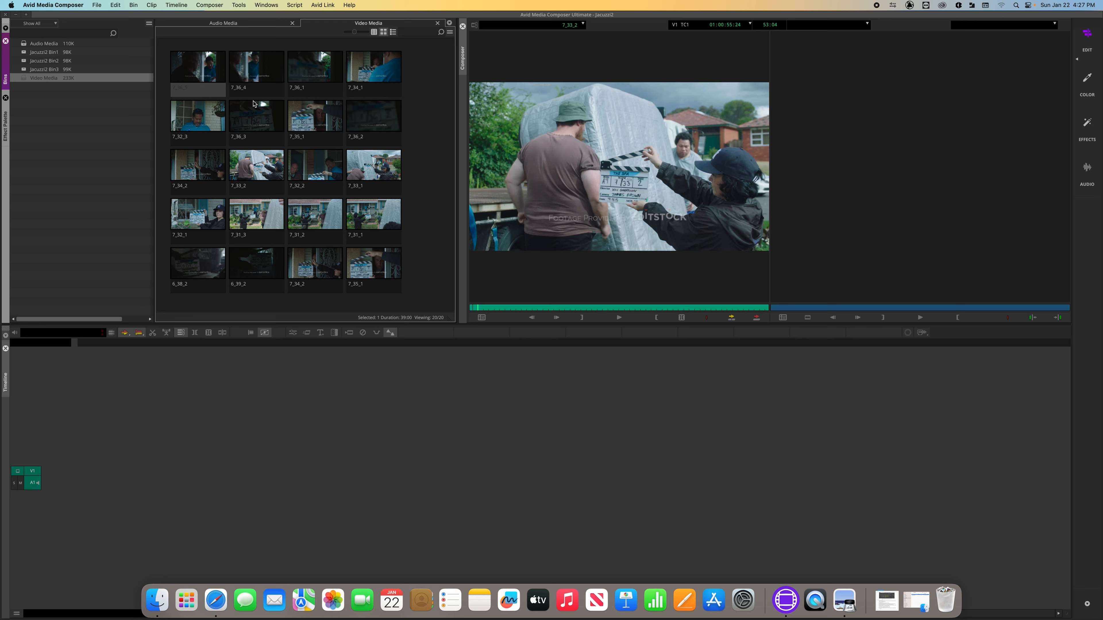
pyautogui.click(254, 104)
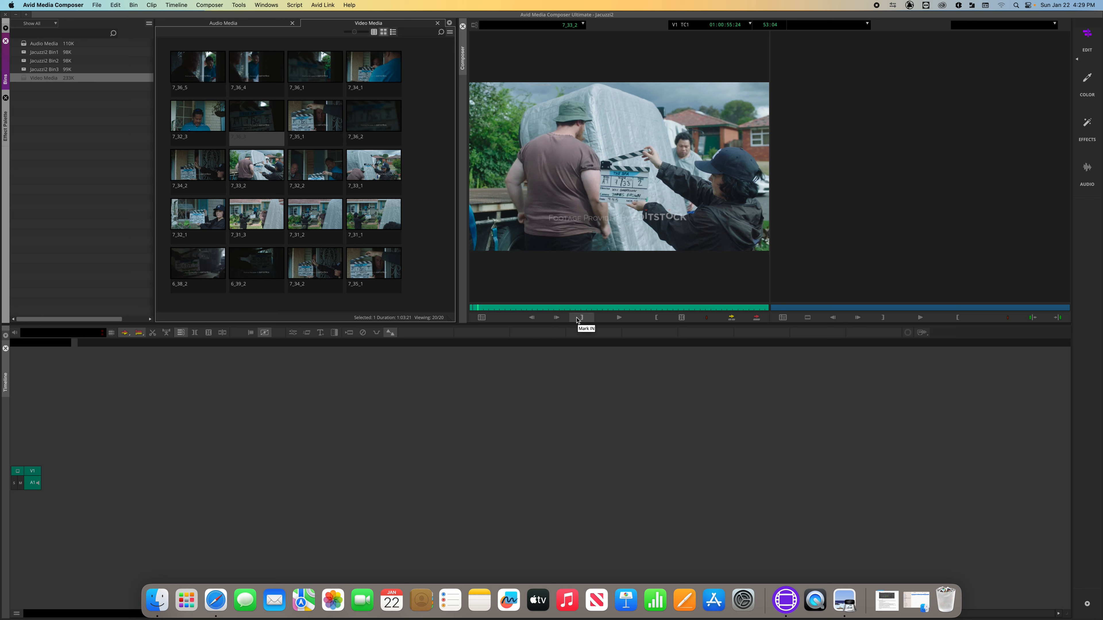
# Step: Play clip 7_33_2 briefly, and mark an IN point at 01:01:01:10 and an OUT point at 01:01:37:19
pyautogui.click(625, 321)
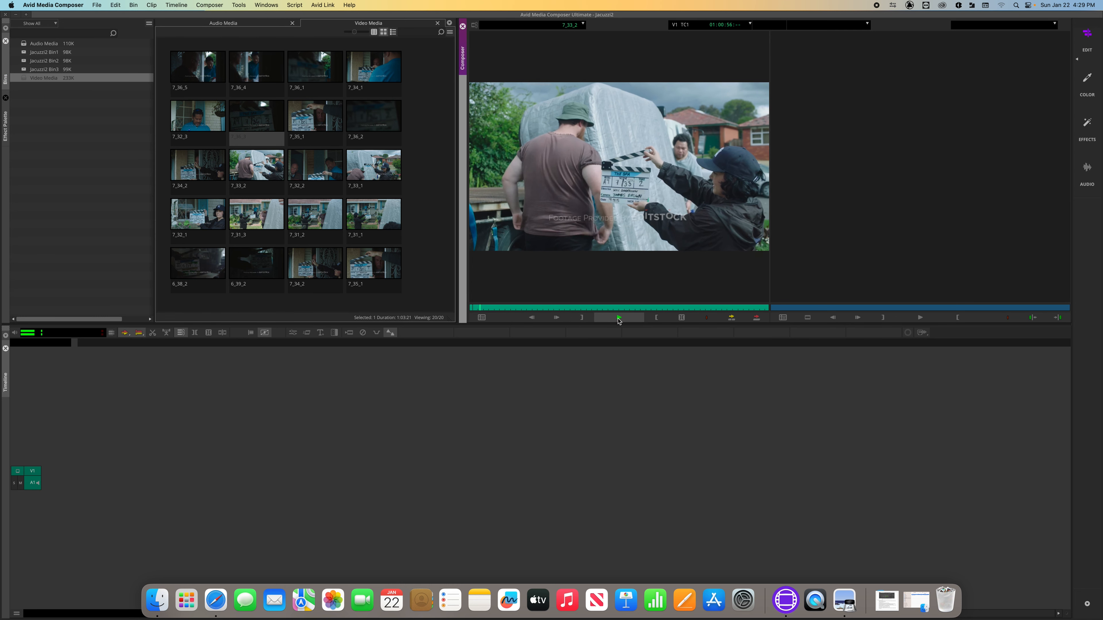
pyautogui.click(621, 320)
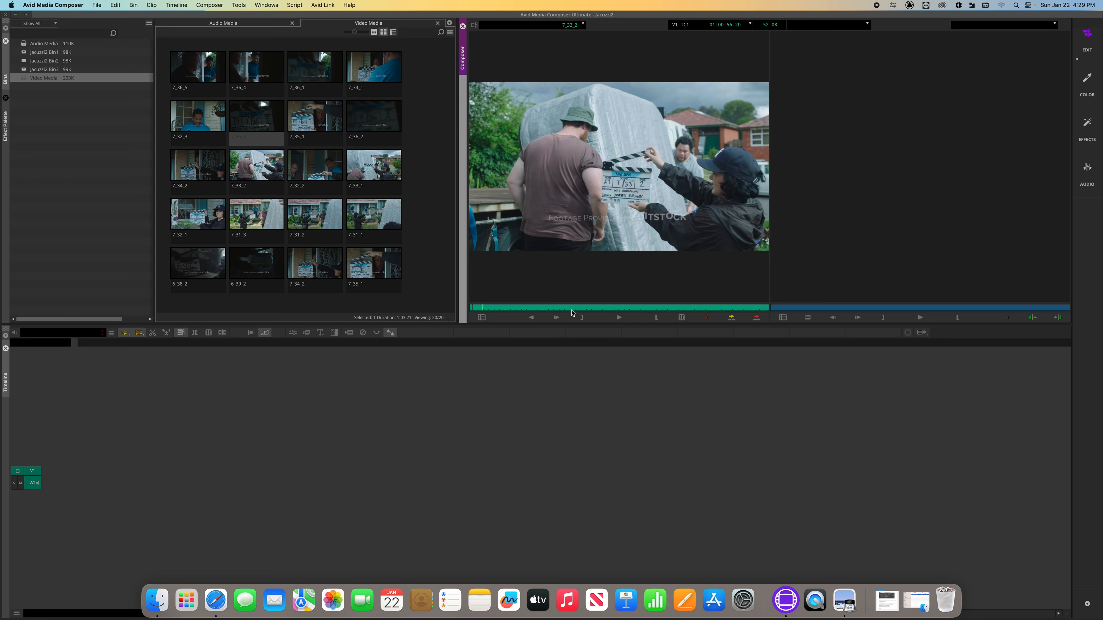
pyautogui.moveTo(558, 308); pyautogui.dragTo(507, 311)
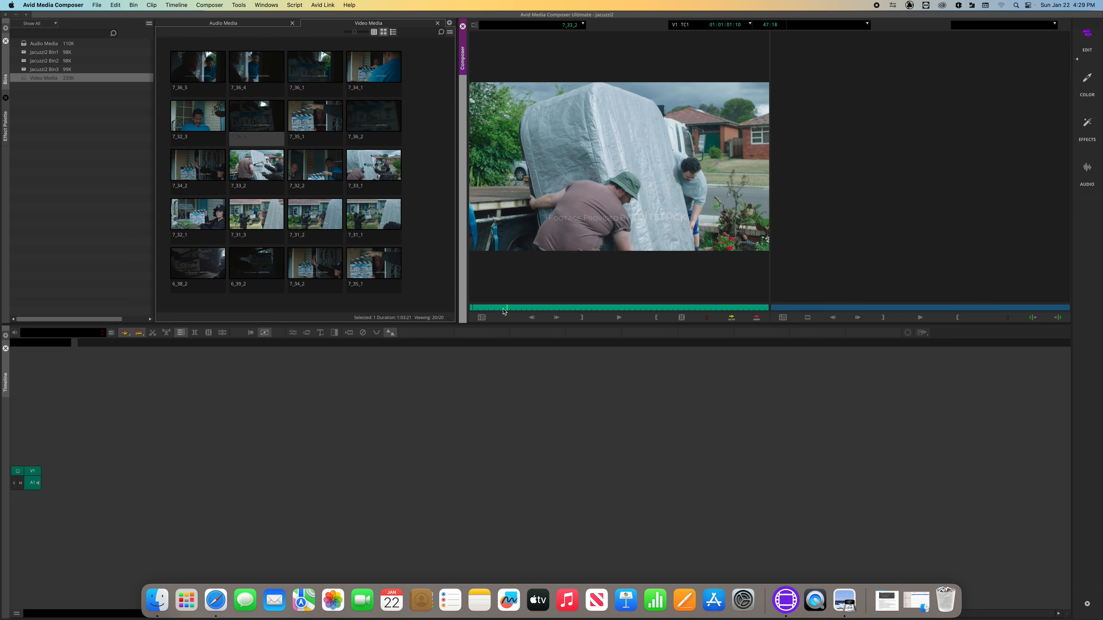
pyautogui.click(582, 319)
pyautogui.moveTo(576, 309); pyautogui.dragTo(704, 311)
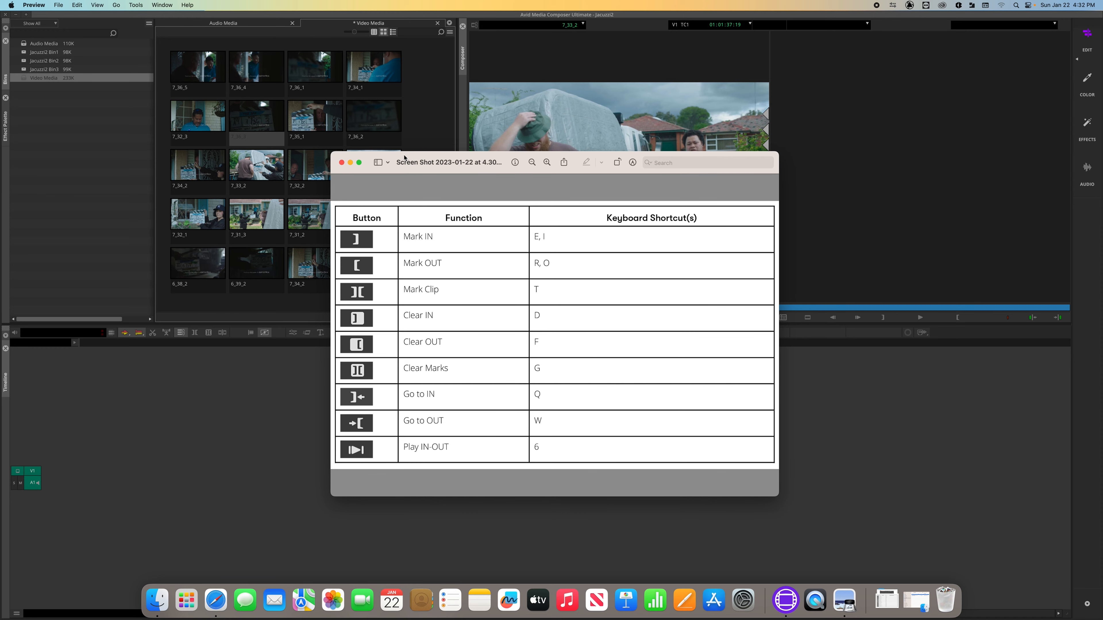
# Step: Examine the IN and OUT mark shortcuts table in the reference screenshot, keeping the source monitor visible, and return to Media Composer
pyautogui.moveTo(404, 157); pyautogui.dragTo(570, 341)
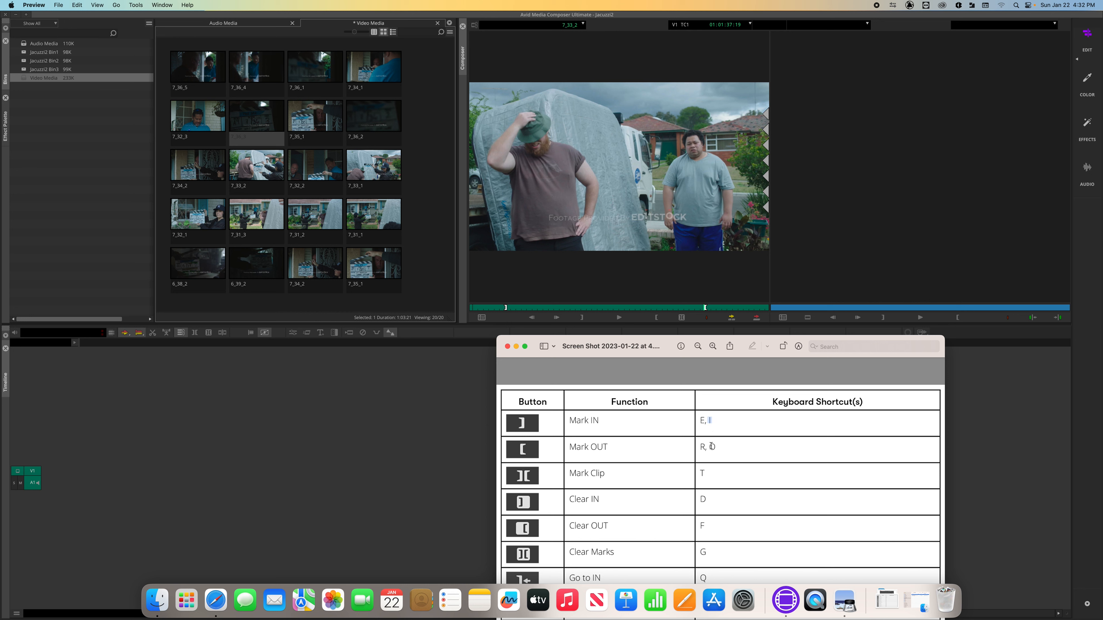
pyautogui.moveTo(708, 447); pyautogui.dragTo(723, 447)
pyautogui.moveTo(671, 342); pyautogui.dragTo(563, 329)
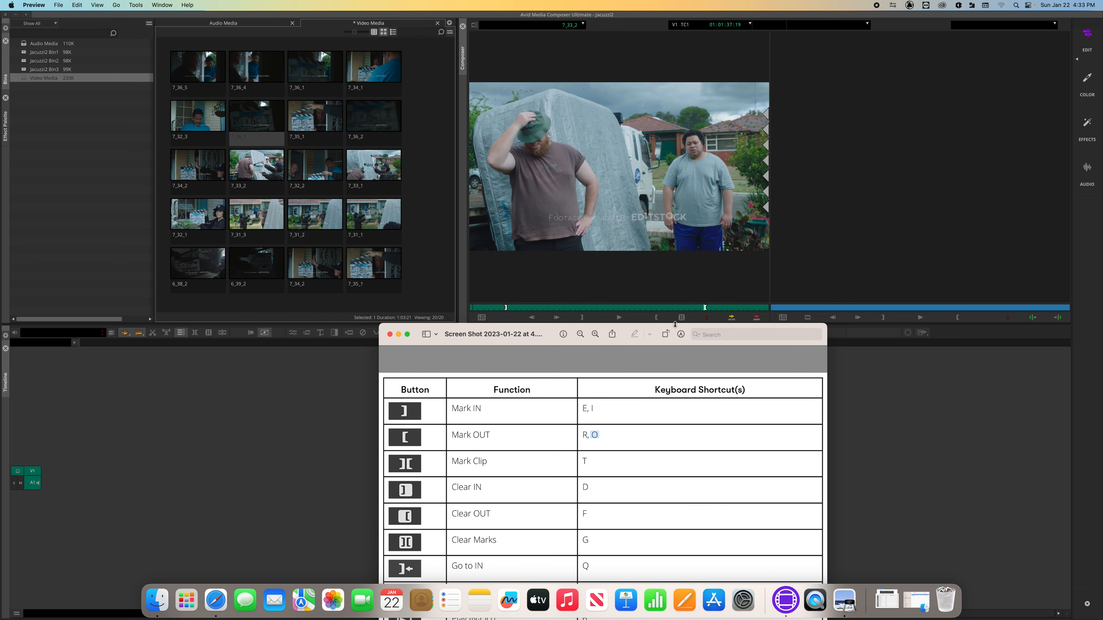
pyautogui.moveTo(414, 328); pyautogui.dragTo(398, 200)
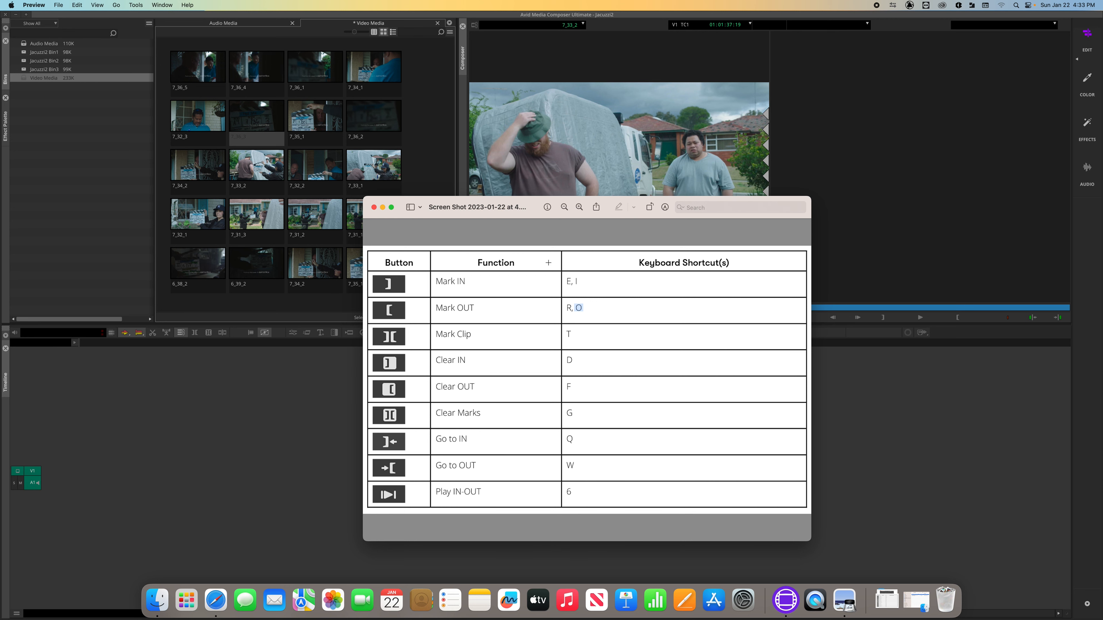
pyautogui.moveTo(396, 204); pyautogui.dragTo(610, 286)
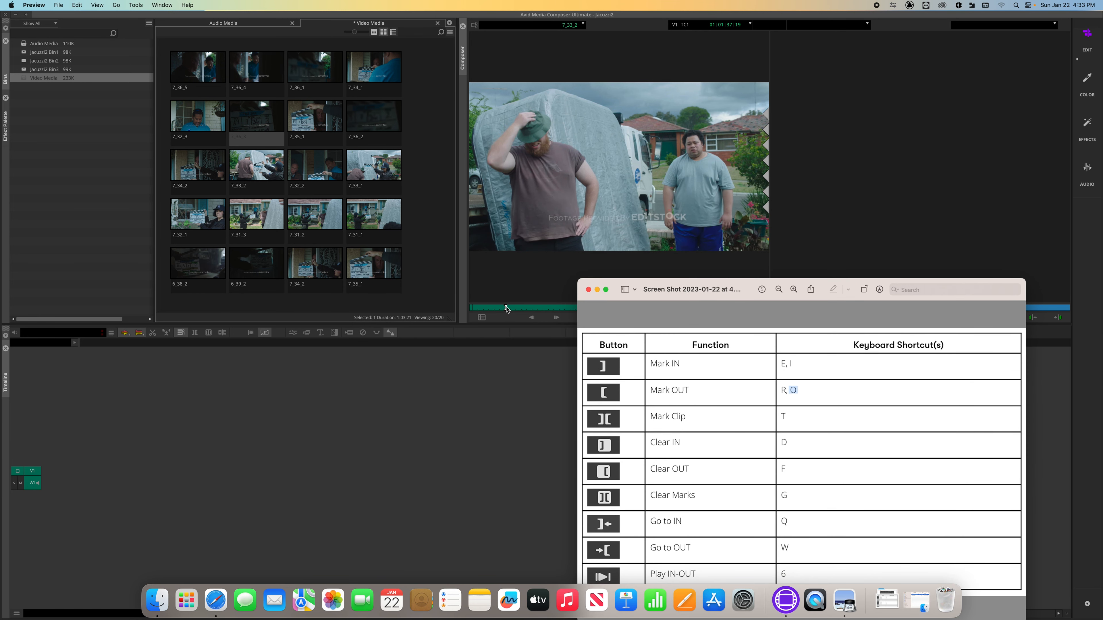
pyautogui.click(507, 290)
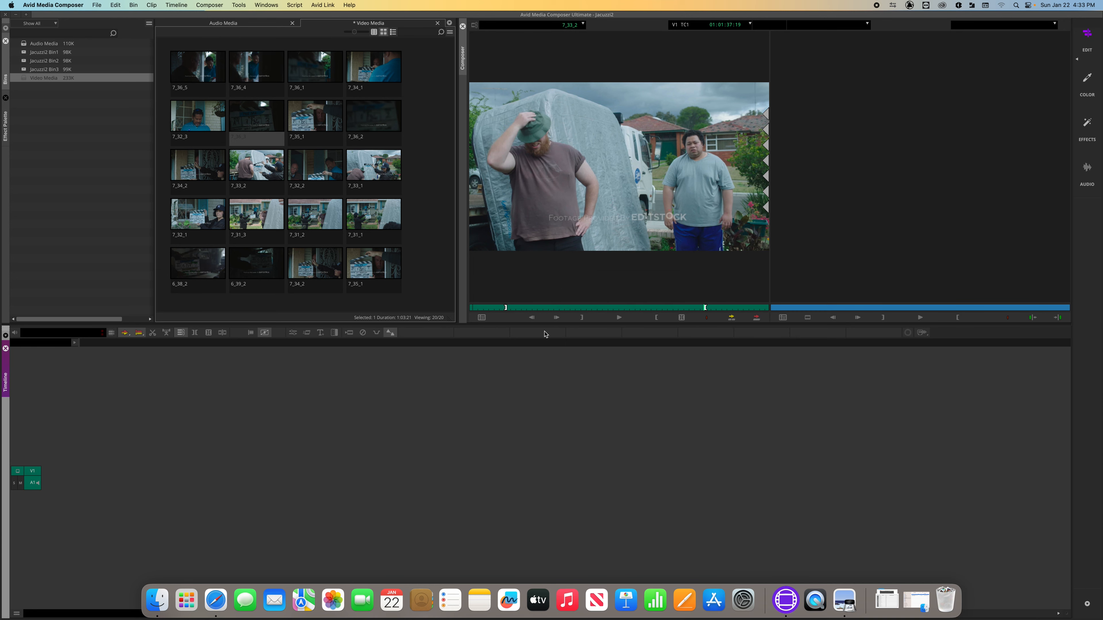
# Step: Clear the IN mark on clip 7_33_2 and mark a new IN point at the clapperboard, at 01:00:59:01
pyautogui.press('d')
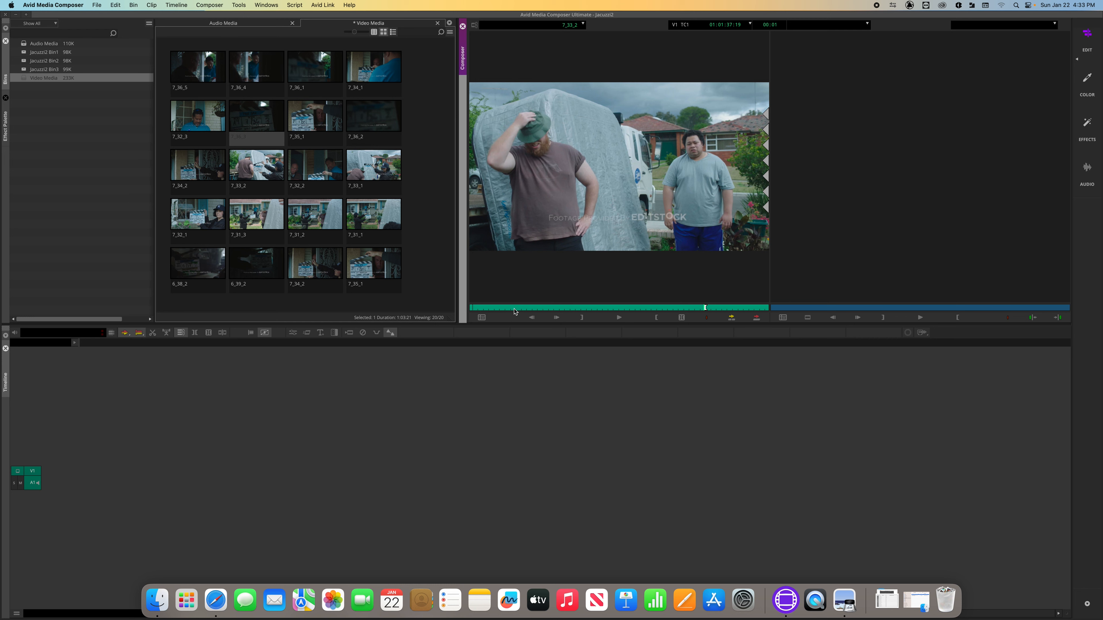
pyautogui.moveTo(515, 311); pyautogui.dragTo(493, 309)
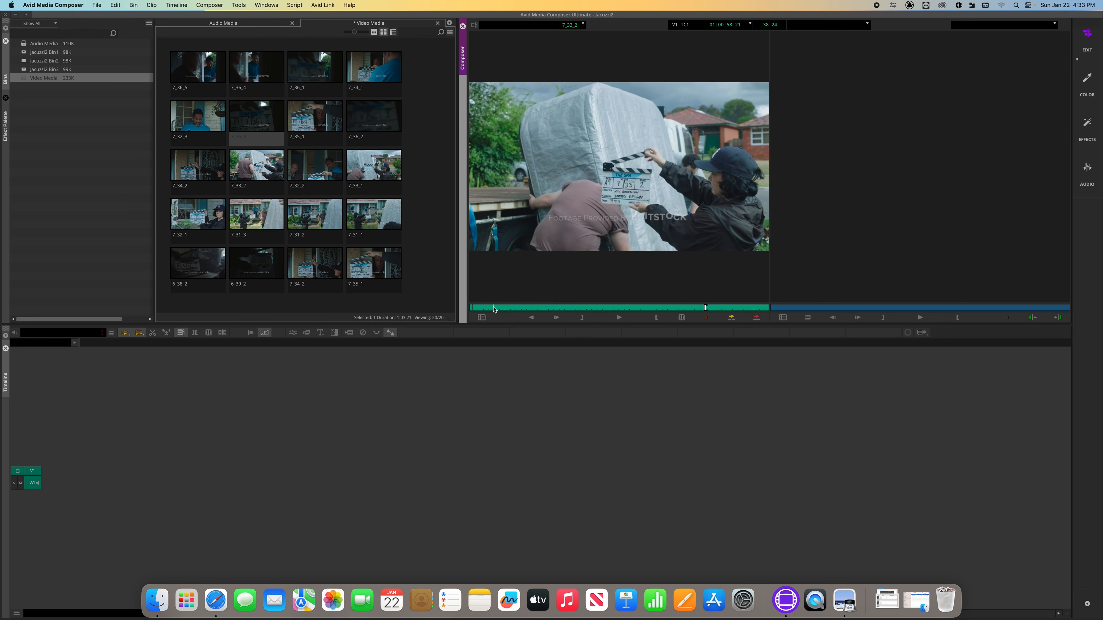
pyautogui.press('space')
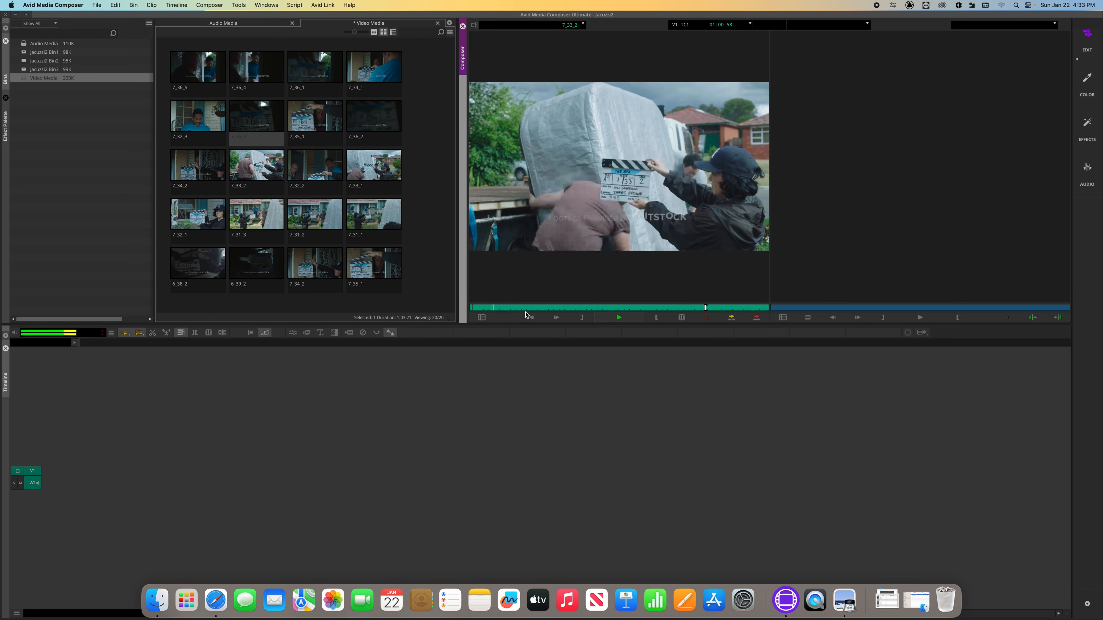
pyautogui.press('space')
pyautogui.press('i')
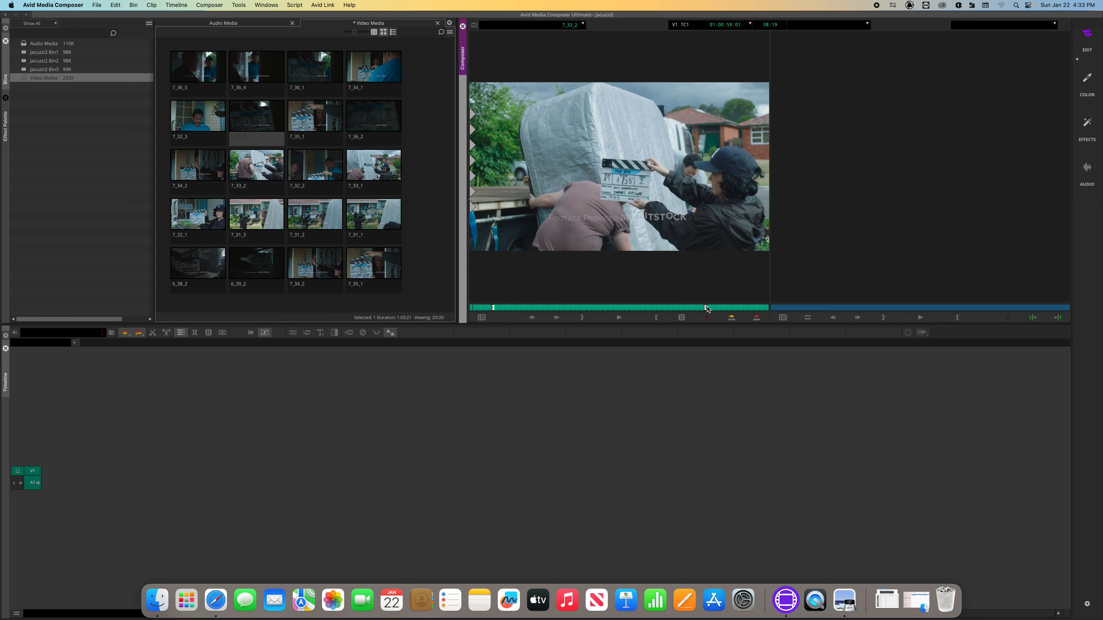
# Step: Clear the OUT mark on clip 7_33_2 and mark a new OUT point at 01:01:38:11
pyautogui.press('f')
pyautogui.click(706, 308)
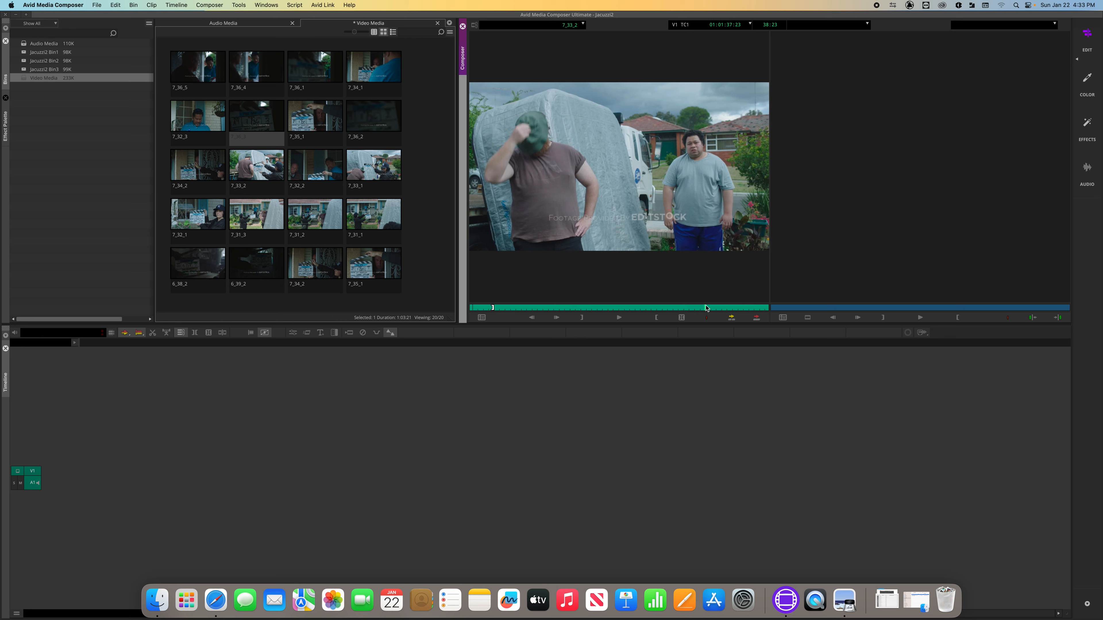
pyautogui.press('space')
pyautogui.press('space')
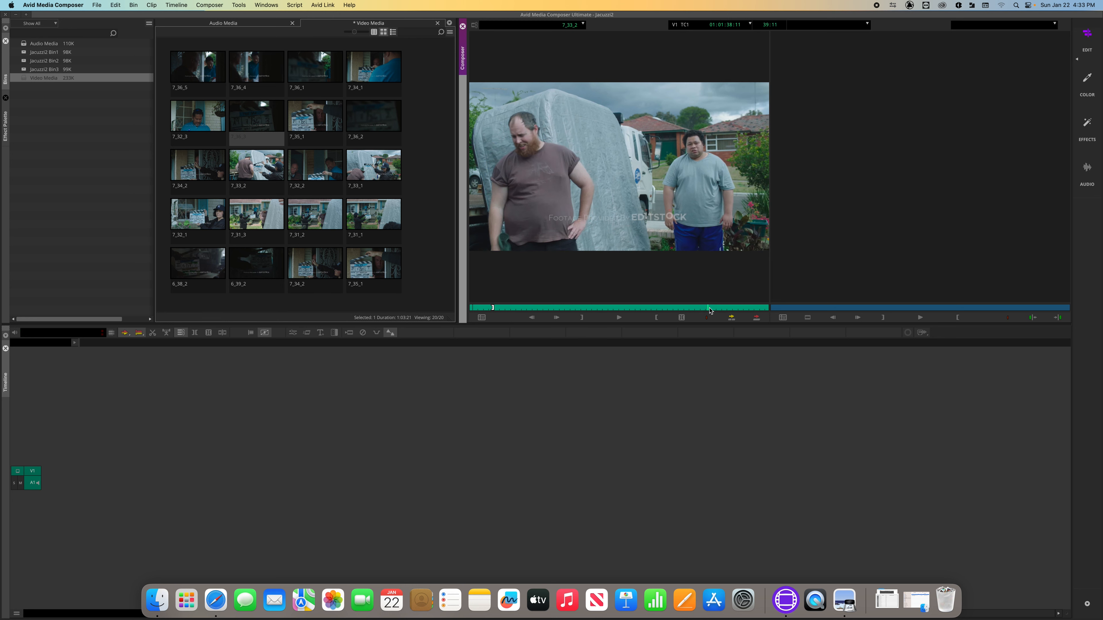
pyautogui.press('o')
# Step: Clear both marks on clip 7_33_2, and mark a section of about 37 seconds with its OUT point at 01:01:39:12
pyautogui.press('g')
pyautogui.moveTo(530, 308); pyautogui.dragTo(496, 307)
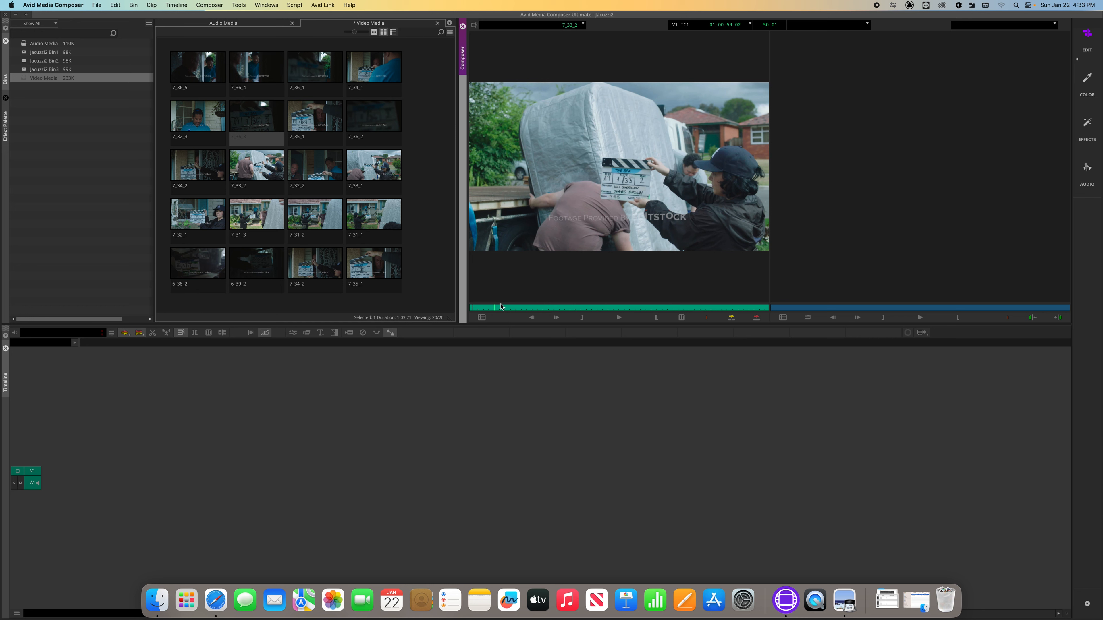
pyautogui.moveTo(492, 308); pyautogui.dragTo(714, 308)
pyautogui.press('i')
pyautogui.press('o')
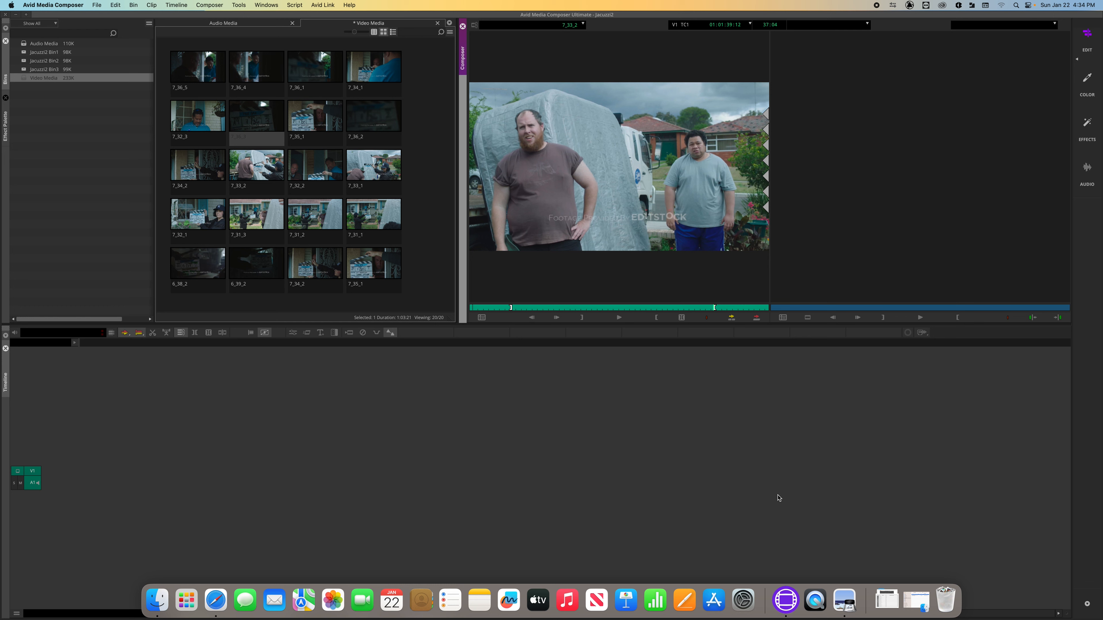
# Step: Open Screen Shot 2023-01-22 at 4.22.28 PM from Downloads, and place the J-K-L notes beside the mark shortcuts table for review
pyautogui.click(887, 599)
pyautogui.click(890, 511)
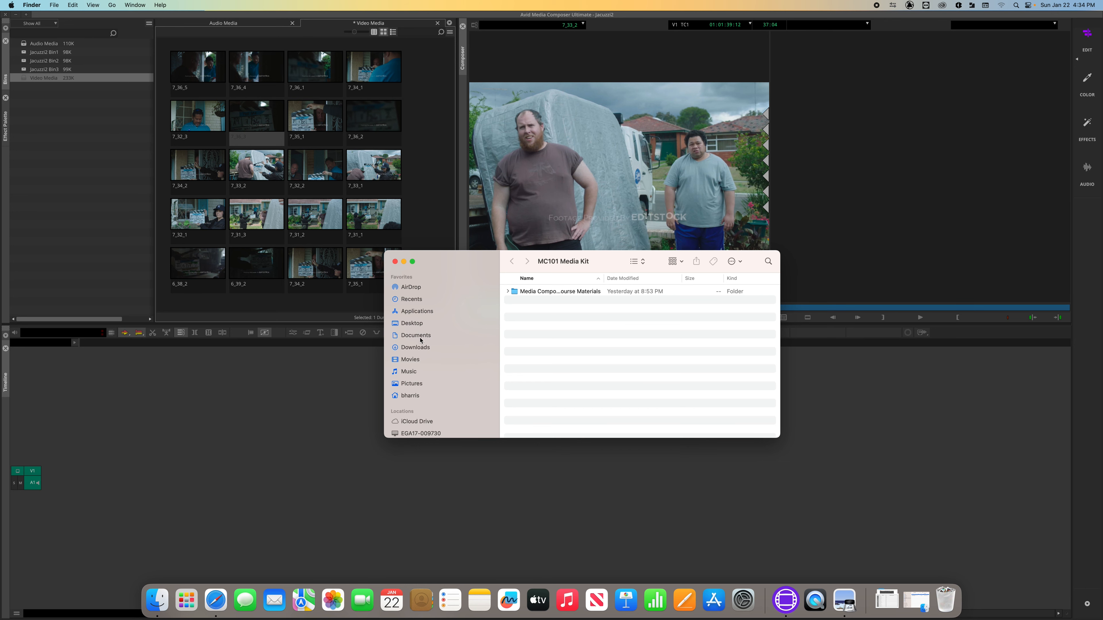
pyautogui.click(411, 348)
pyautogui.click(535, 300)
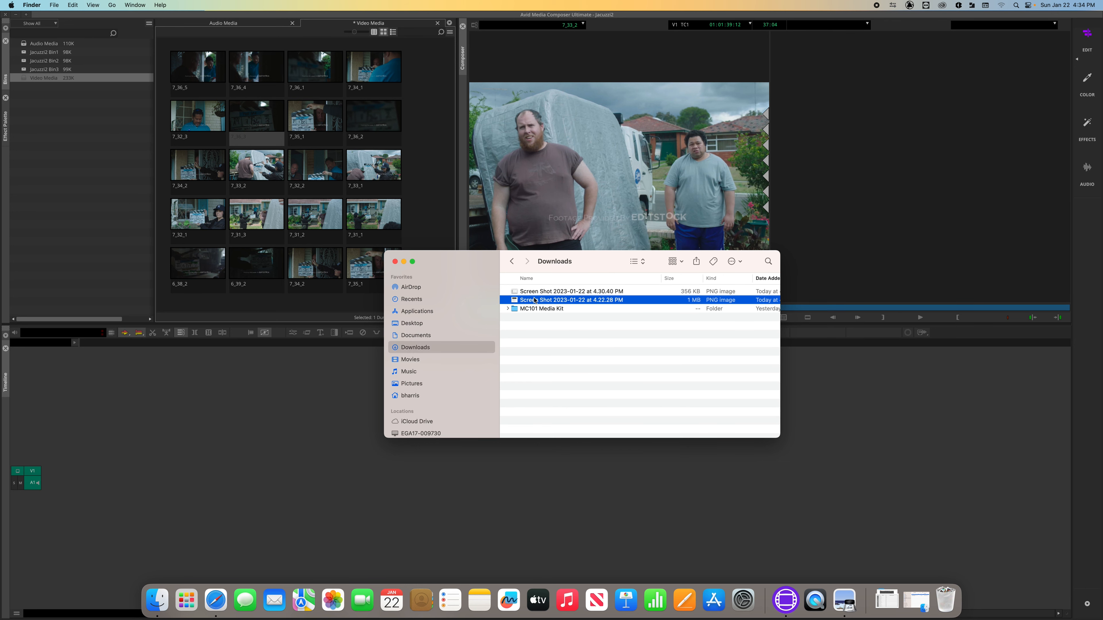
pyautogui.doubleClick(535, 300)
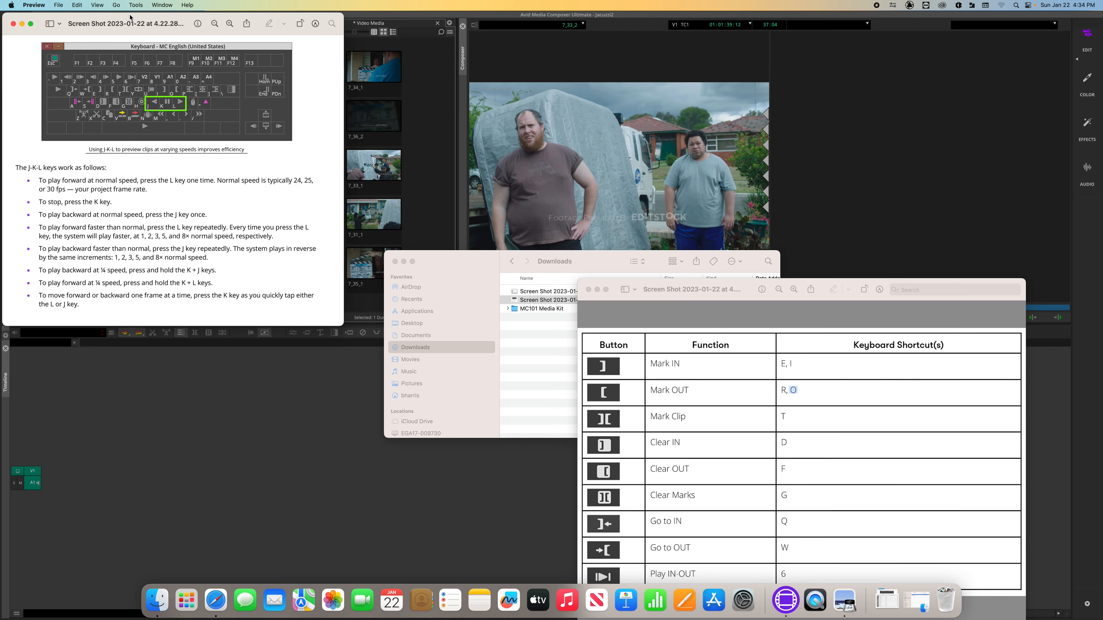
pyautogui.moveTo(139, 24); pyautogui.dragTo(408, 88)
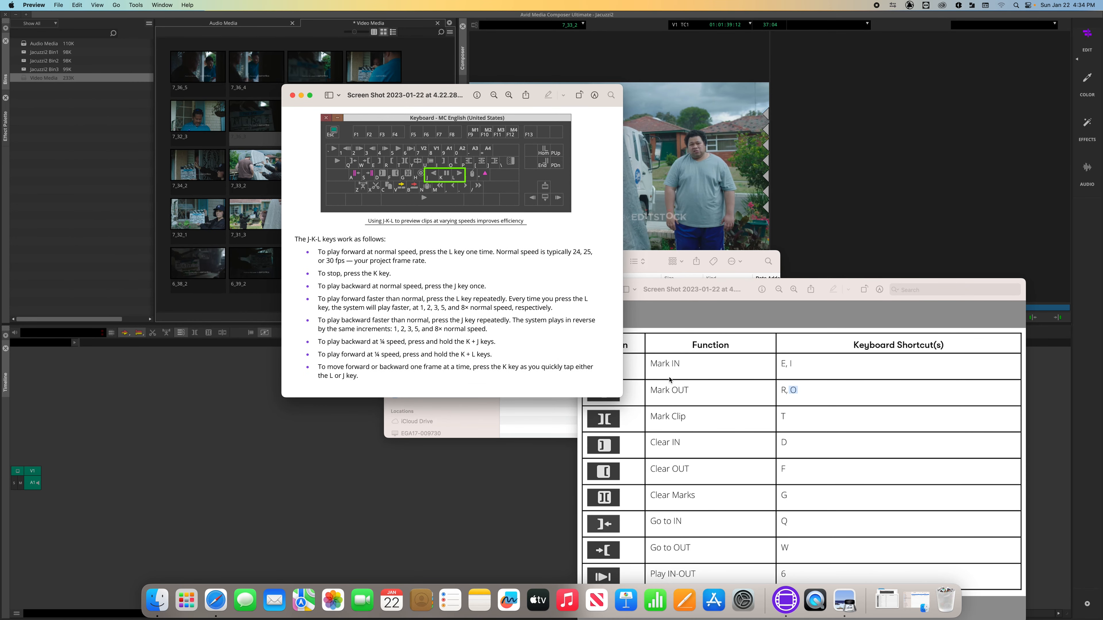
pyautogui.click(646, 388)
pyautogui.moveTo(646, 299); pyautogui.dragTo(690, 114)
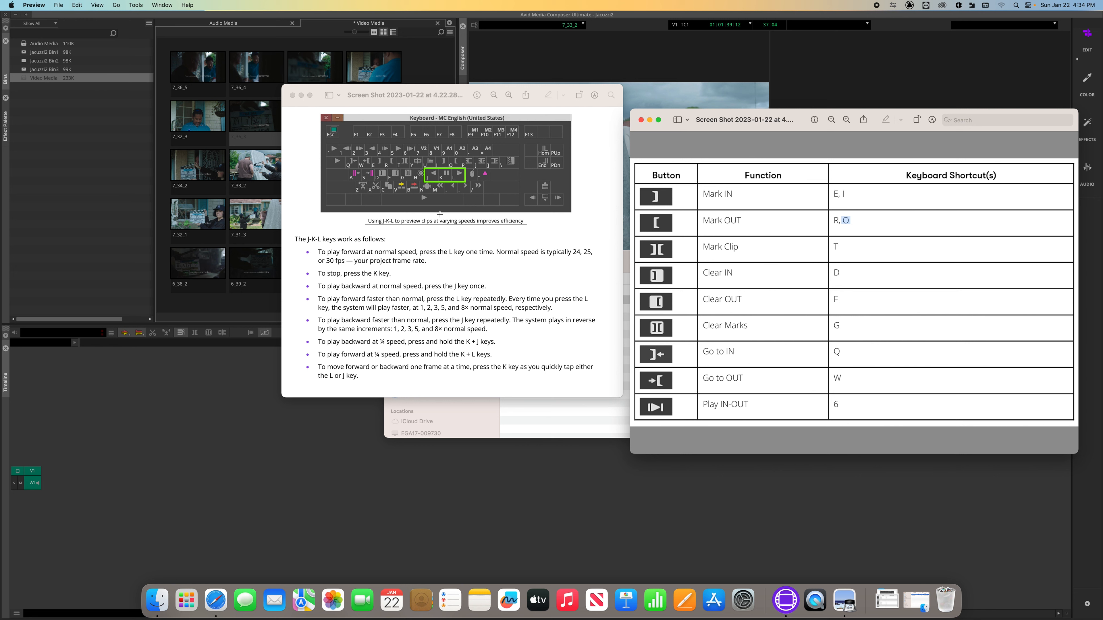
# Step: Close both reference screenshots and return to Media Composer
pyautogui.click(641, 120)
pyautogui.click(292, 95)
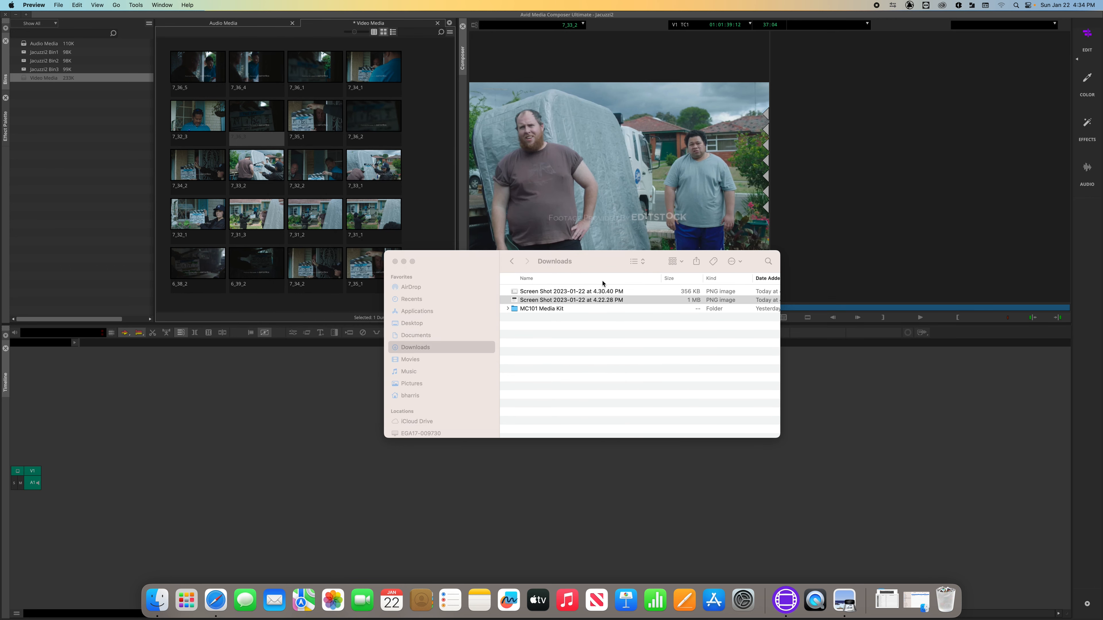
pyautogui.click(512, 214)
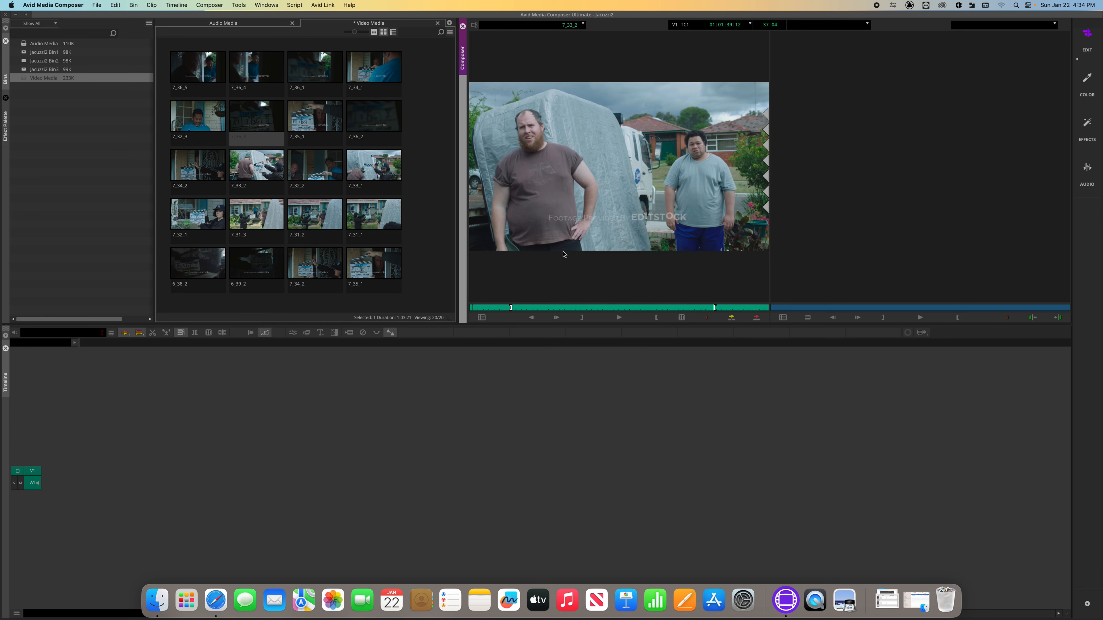
# Step: Go to the IN and OUT points of clip 7_33_2 and play the section between them
pyautogui.click(641, 307)
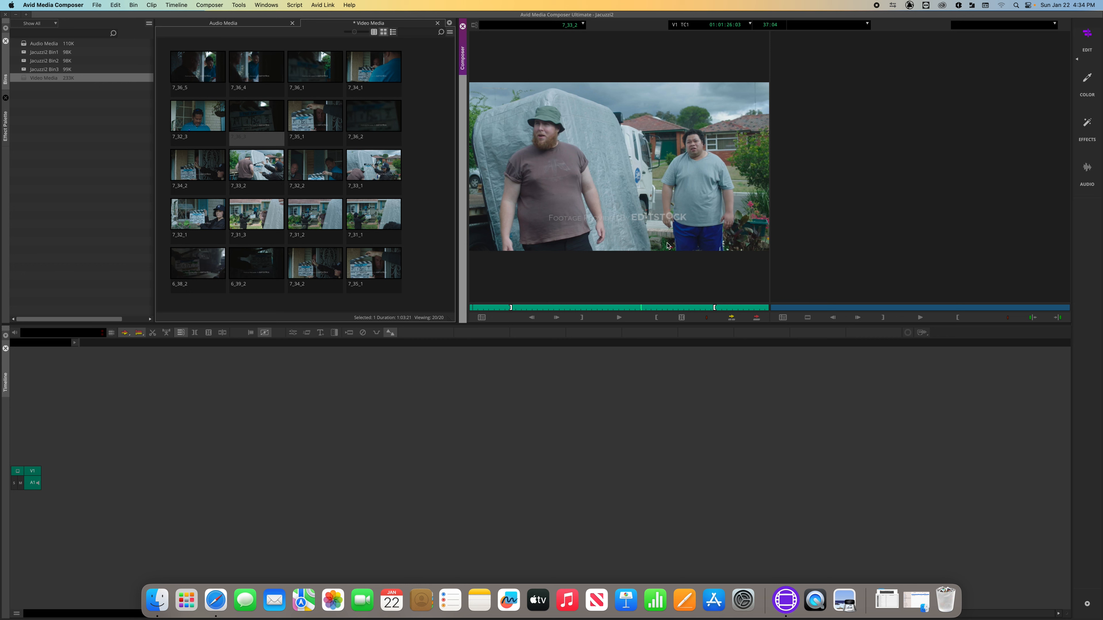
pyautogui.press('q')
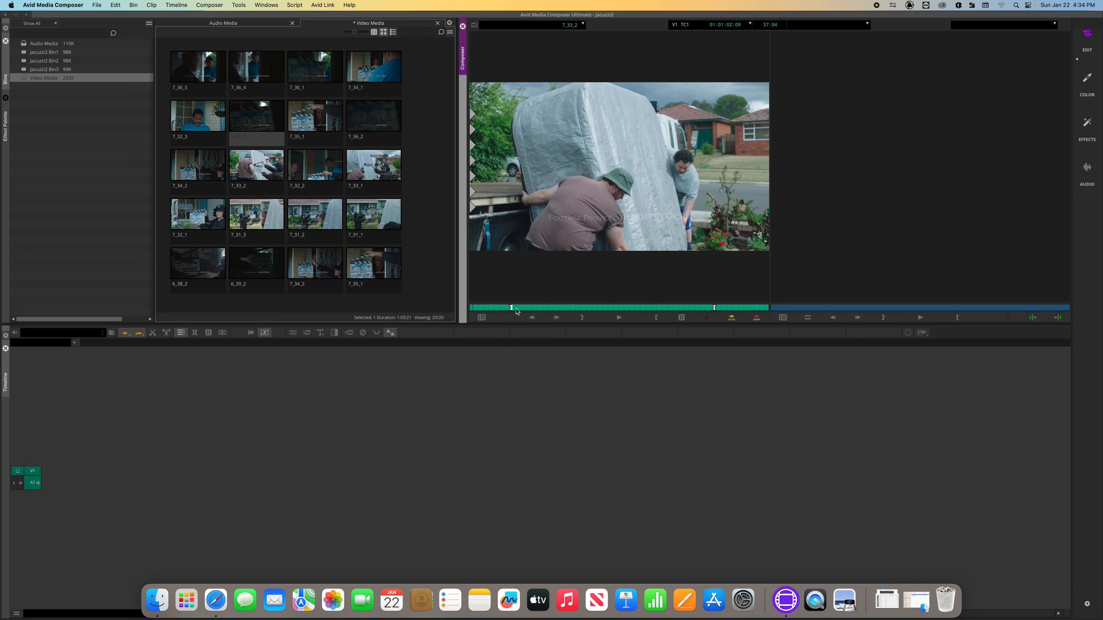
pyautogui.press('w')
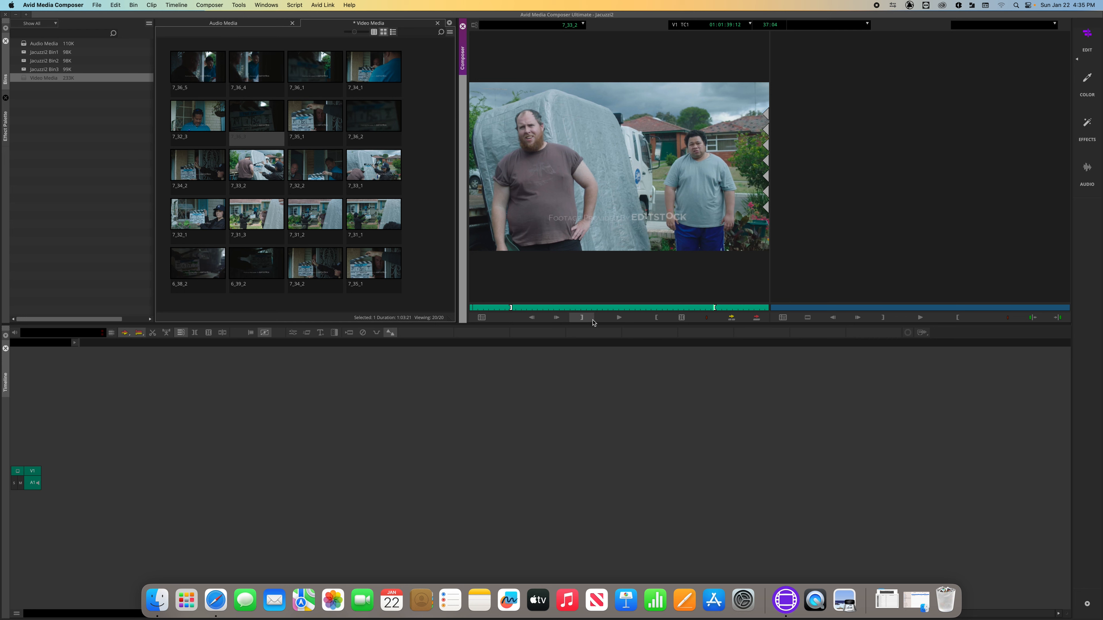
pyautogui.press('6')
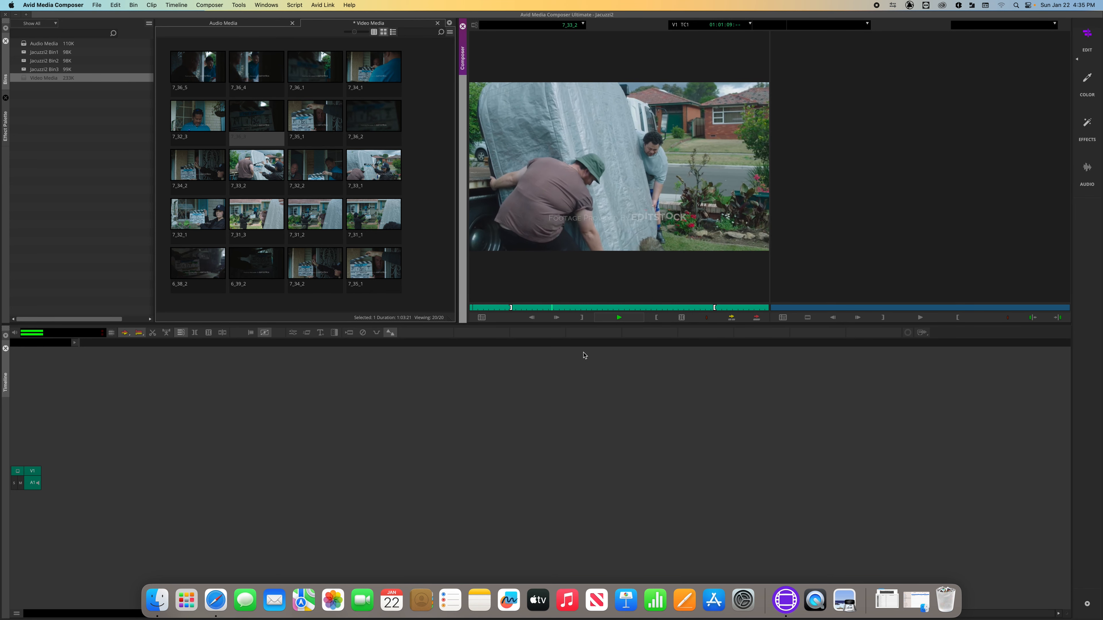
pyautogui.press('space')
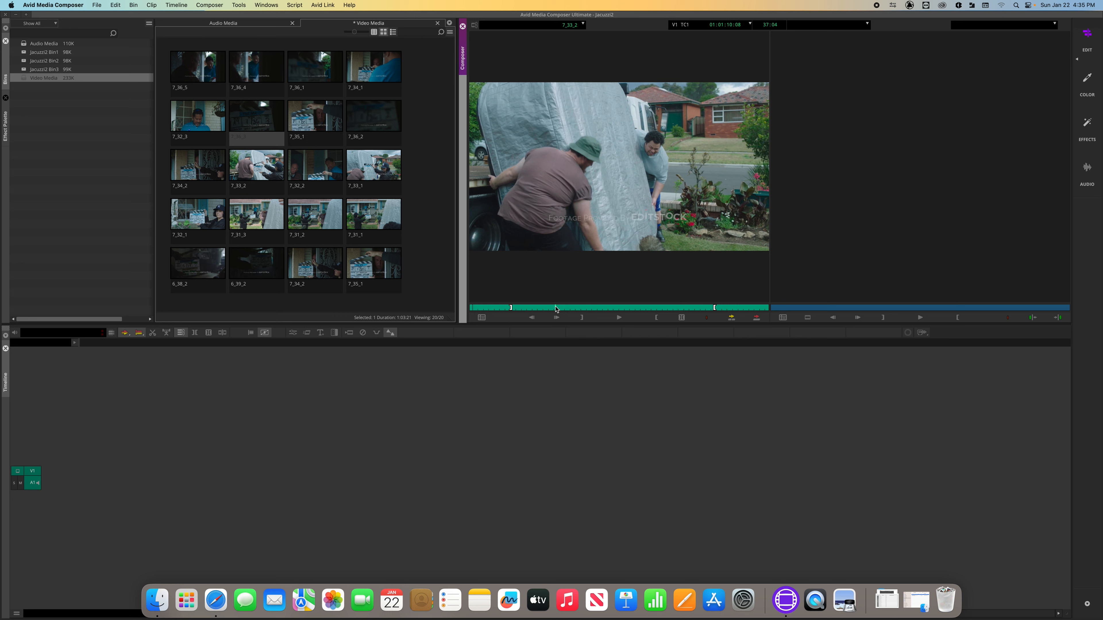
# Step: Move the IN point of clip 7_33_2 to 01:01:10:08, play the section, and pull the OUT point back to about 01:01:28:19
pyautogui.press('o')
pyautogui.press('space')
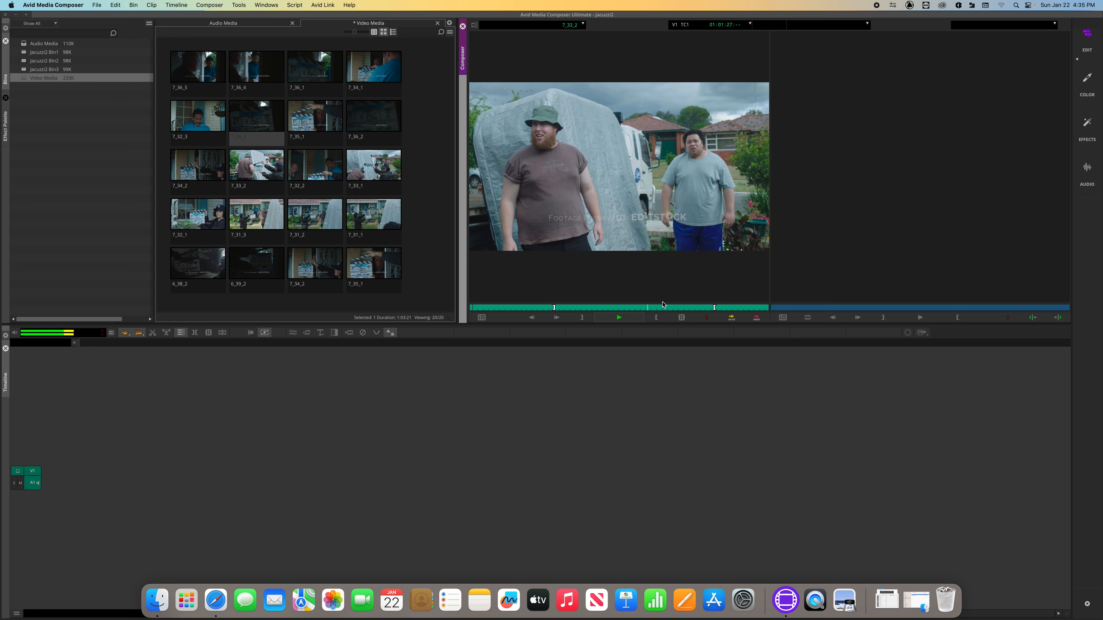
pyautogui.press('space')
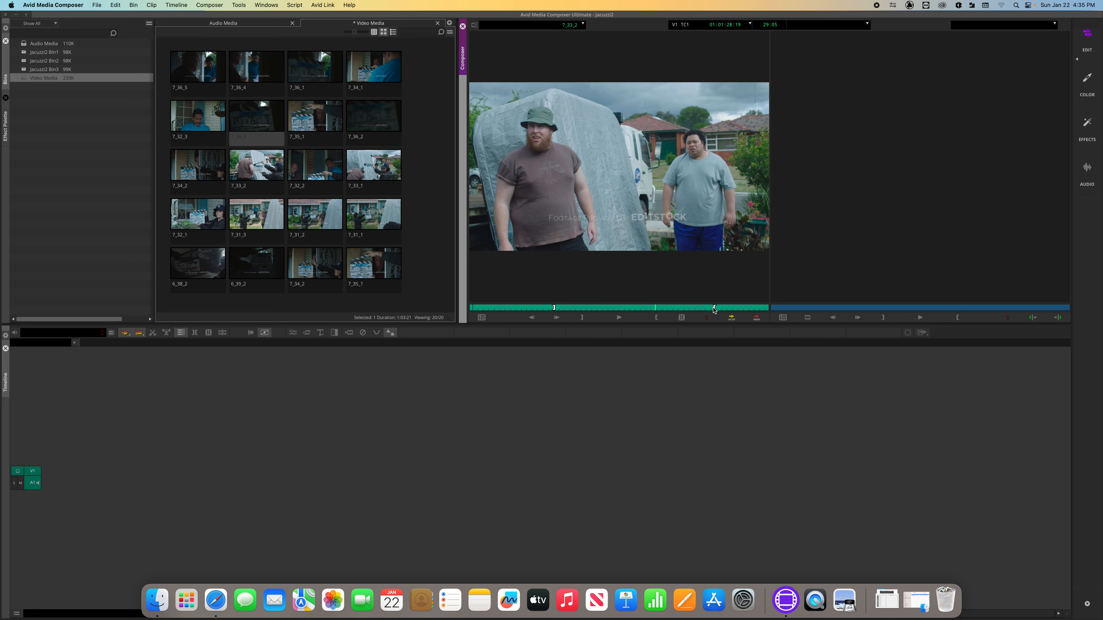
pyautogui.moveTo(714, 310); pyautogui.dragTo(654, 310)
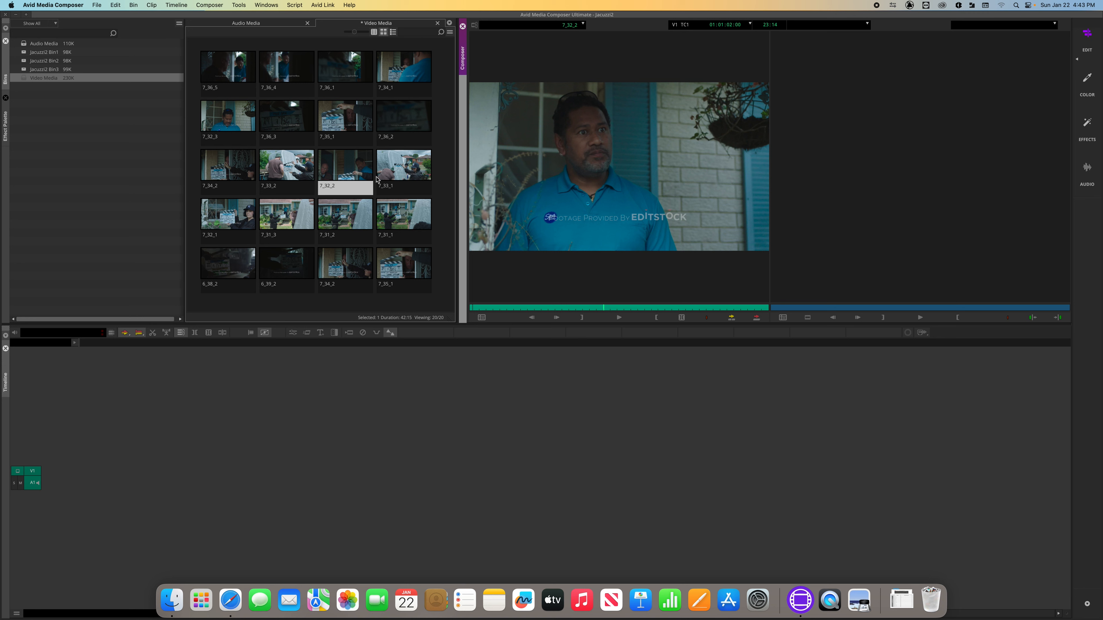
# Step: Play a moment of clip 7_32_2, select clip 7_33_2 in the bin, and open the Audio Mixer
pyautogui.press('space')
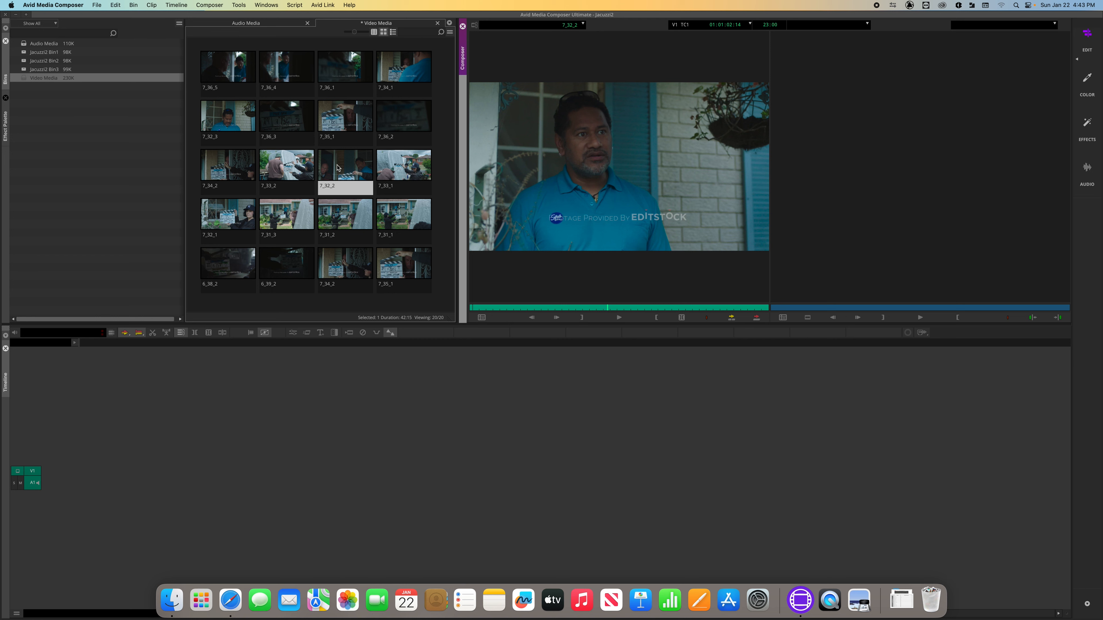
pyautogui.click(291, 169)
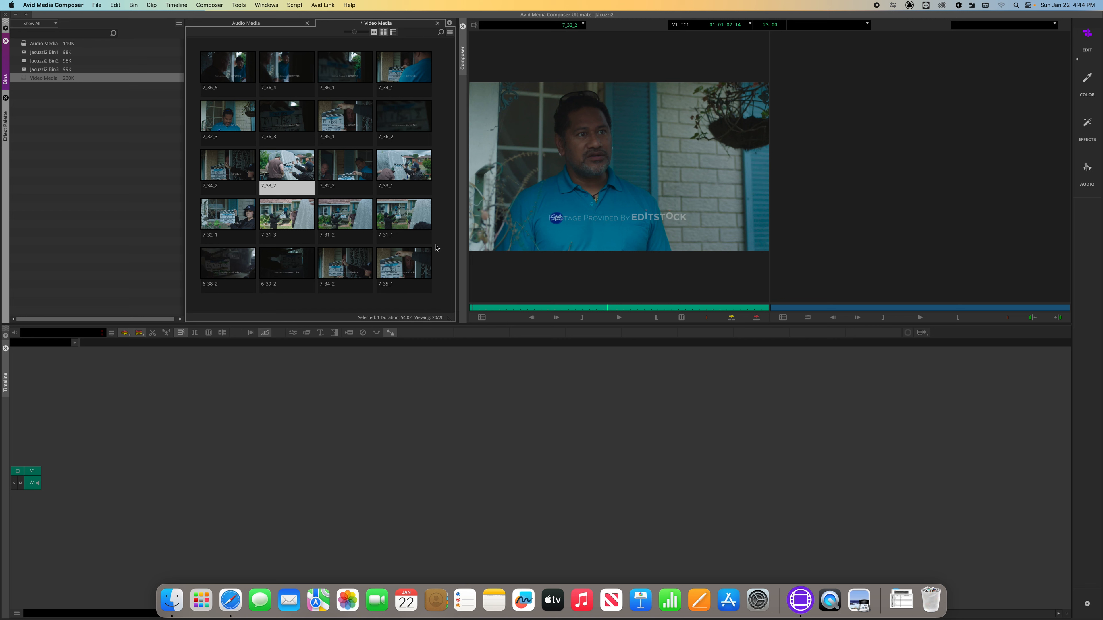
pyautogui.click(238, 5)
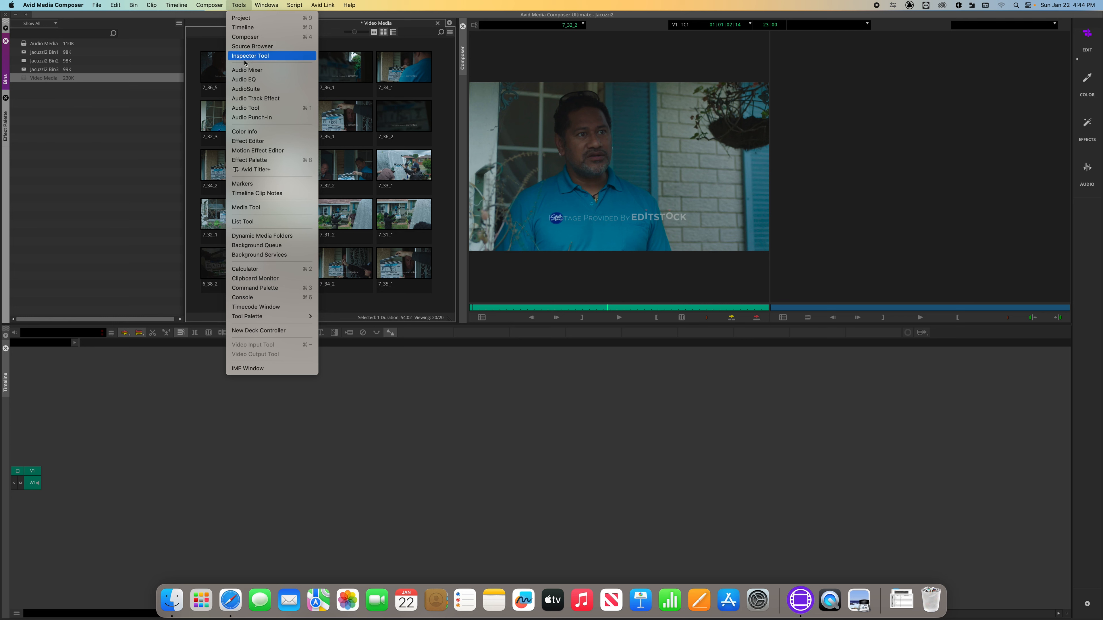
pyautogui.click(258, 71)
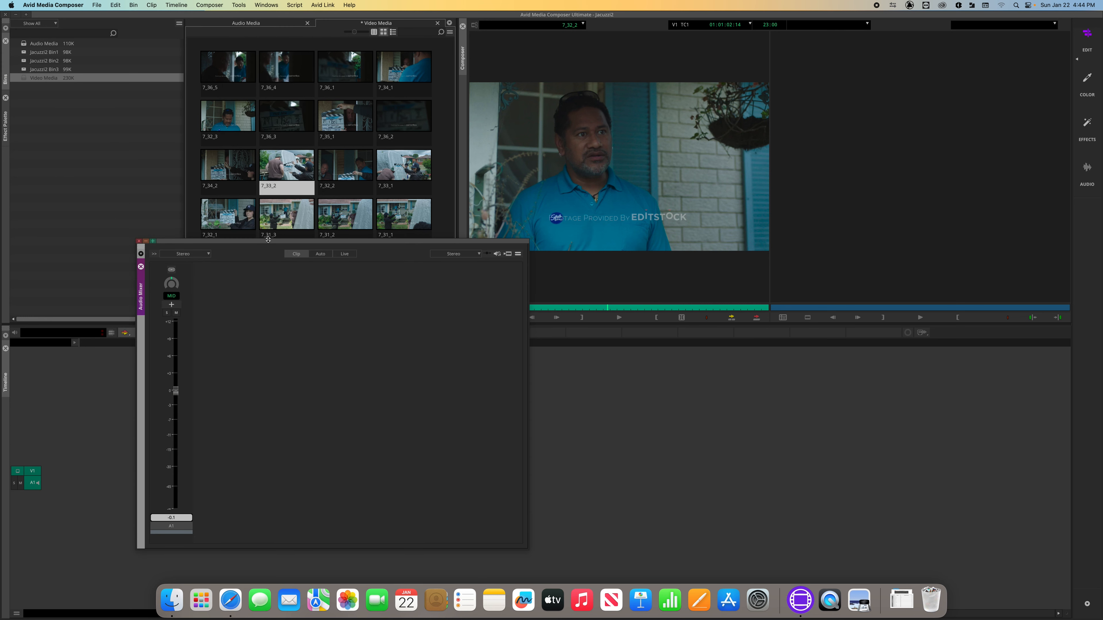
pyautogui.moveTo(268, 240); pyautogui.dragTo(321, 200)
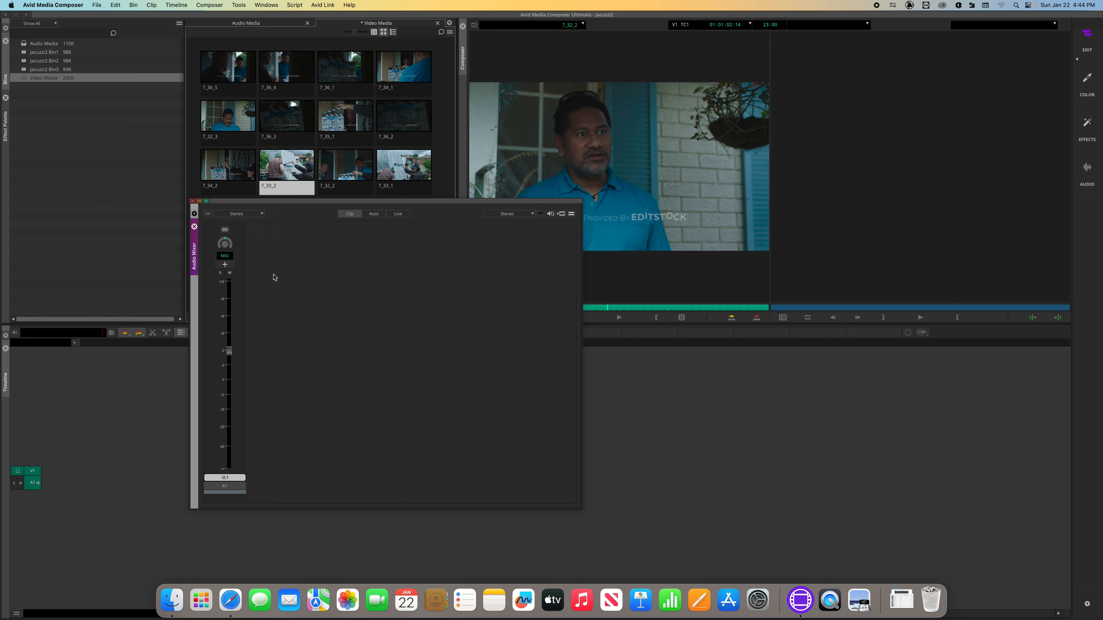
# Step: Load clip 7_32_3 into the source monitor and move the Audio Mixer clear of the picture
pyautogui.click(244, 122)
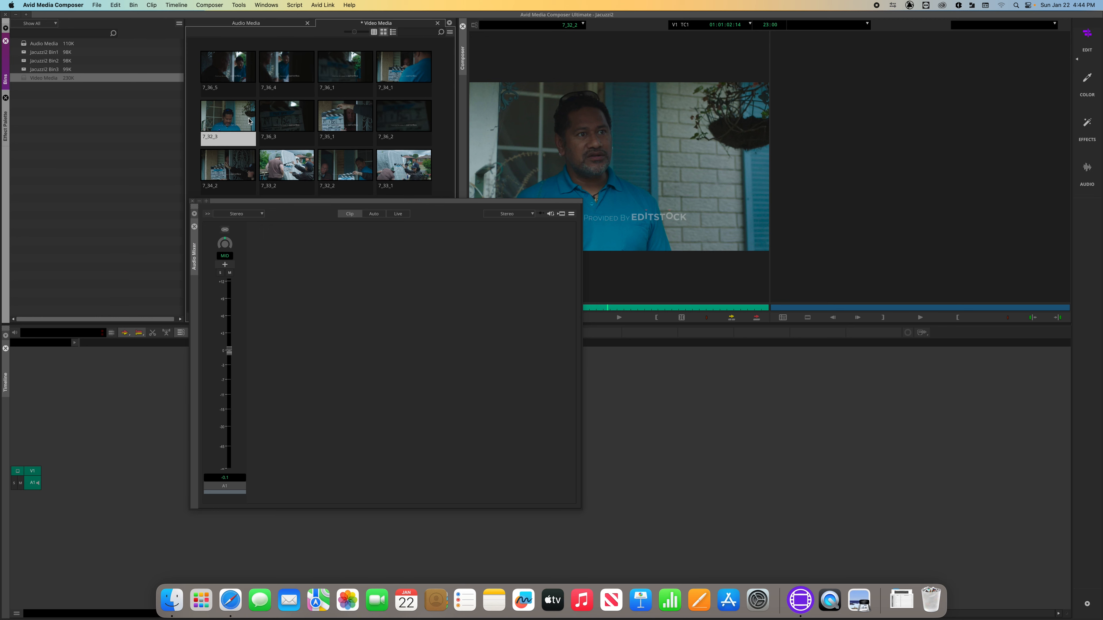
pyautogui.doubleClick(242, 121)
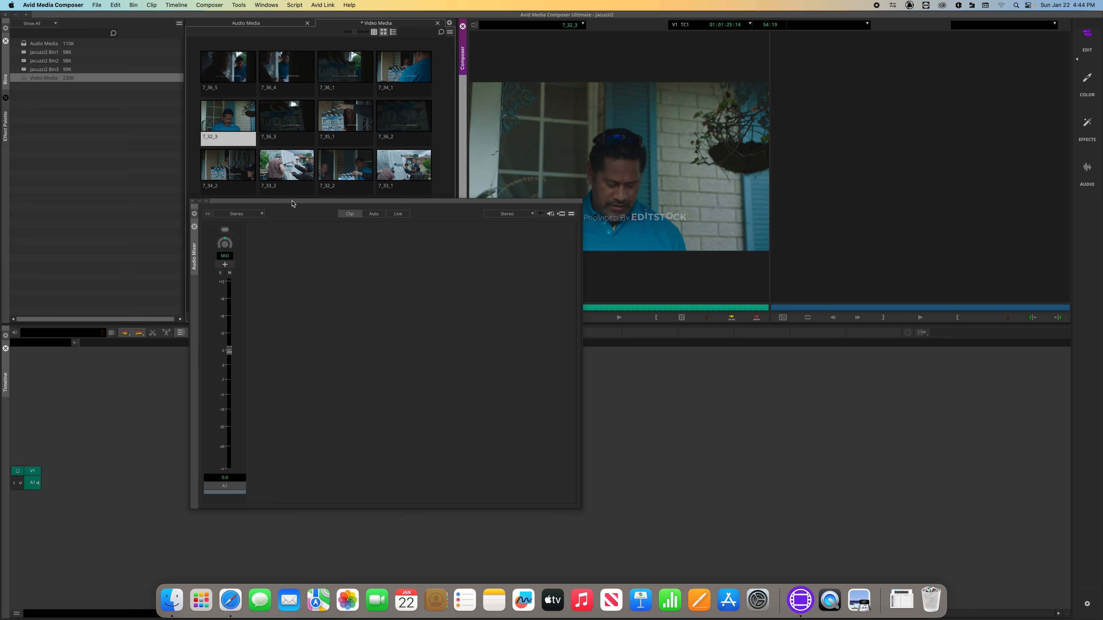
pyautogui.moveTo(286, 202); pyautogui.dragTo(181, 287)
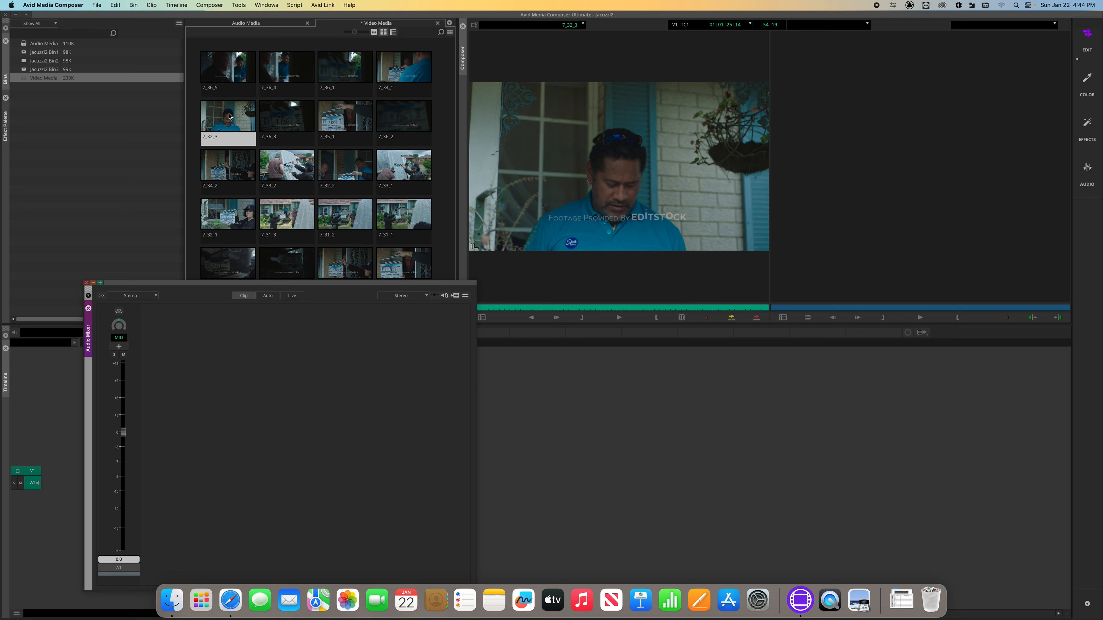
# Step: Play clip 7_32_3 while watching its level in the Audio Mixer, and look through the Stereo output mix options without changing them
pyautogui.click(626, 136)
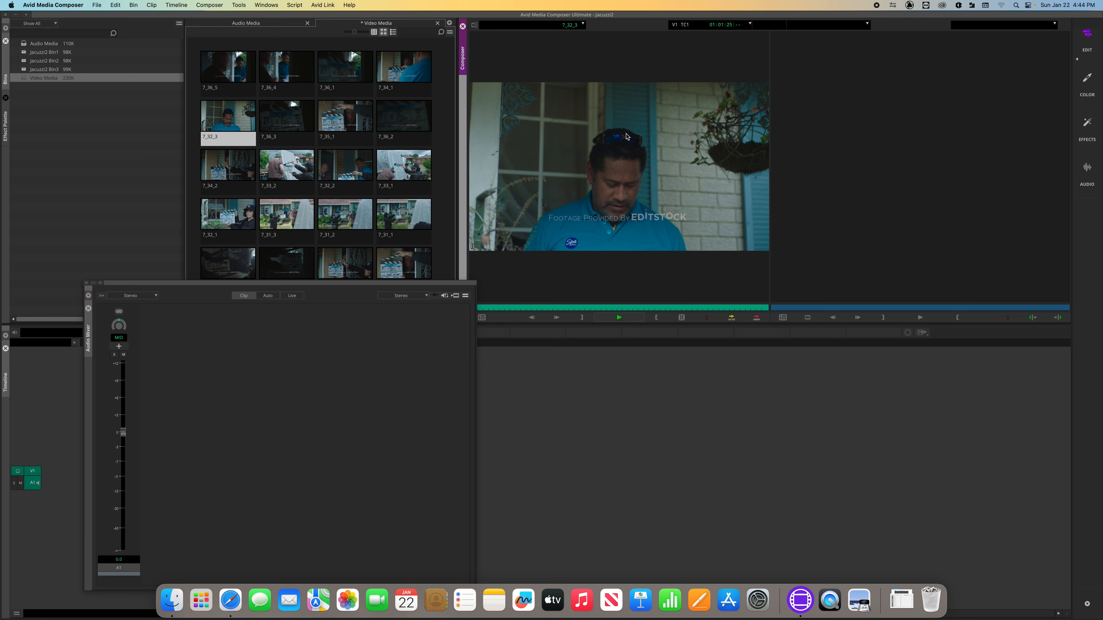
pyautogui.press('space')
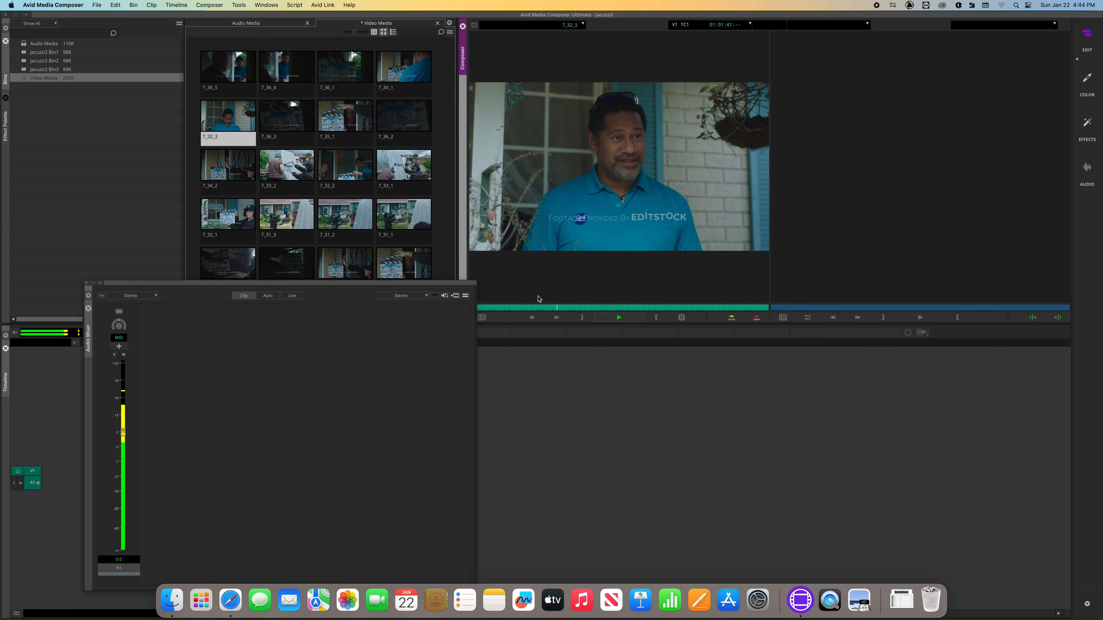
pyautogui.press('space')
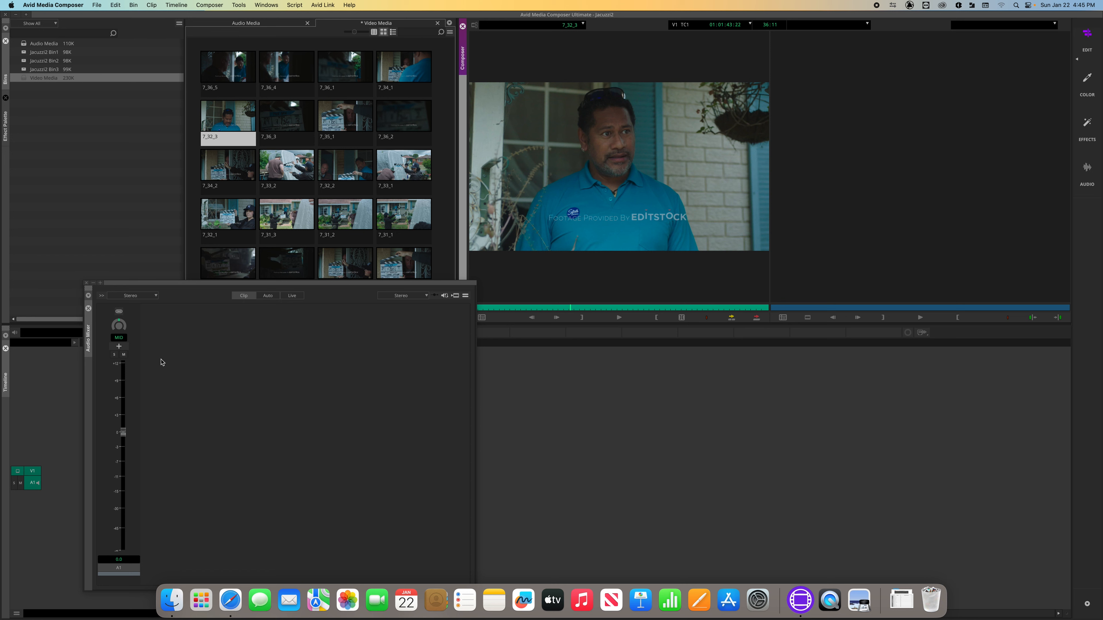
pyautogui.click(133, 295)
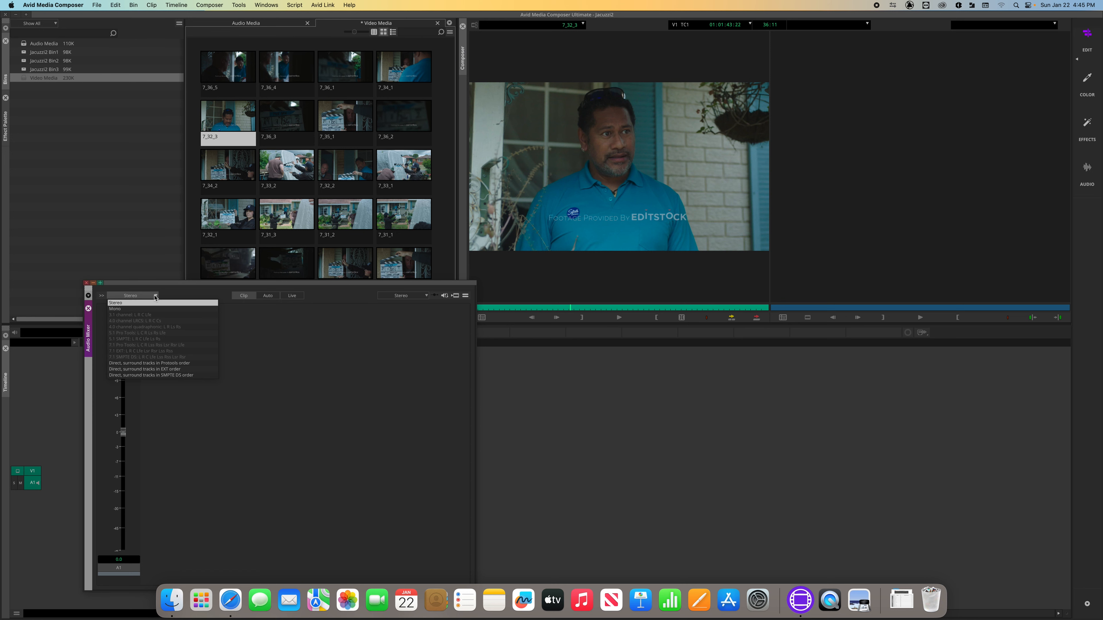
pyautogui.click(183, 297)
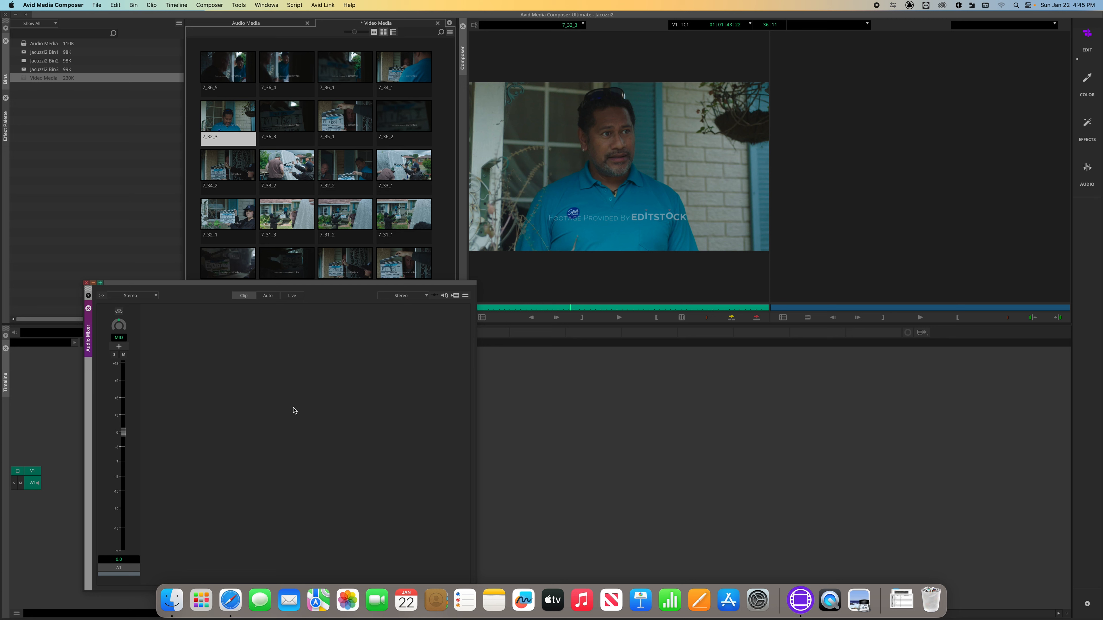
# Step: Lower the A1 level of clip 7_32_3 to -15.0 dB in the Audio Mixer and play the clip to check it
pyautogui.moveTo(124, 433); pyautogui.dragTo(131, 486)
pyautogui.press('space')
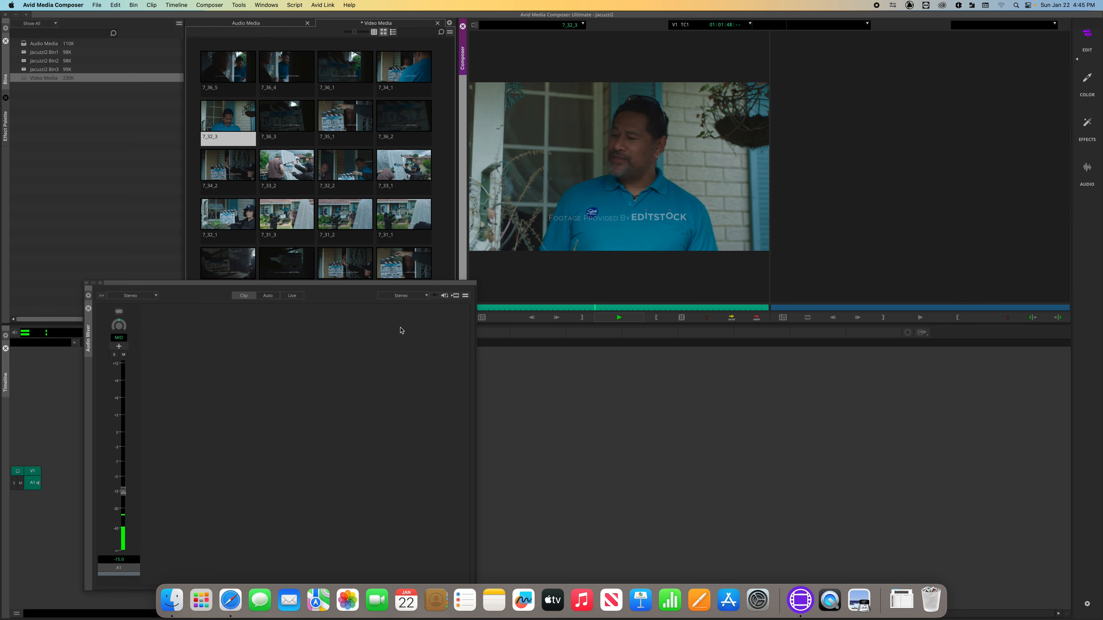
pyautogui.press('space')
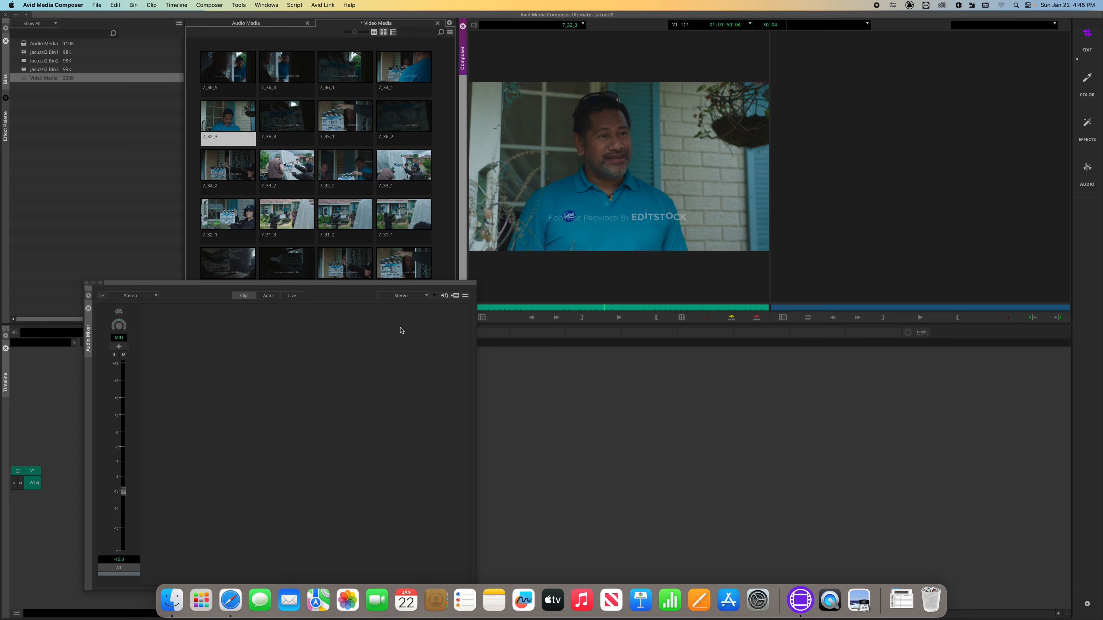
pyautogui.press('space')
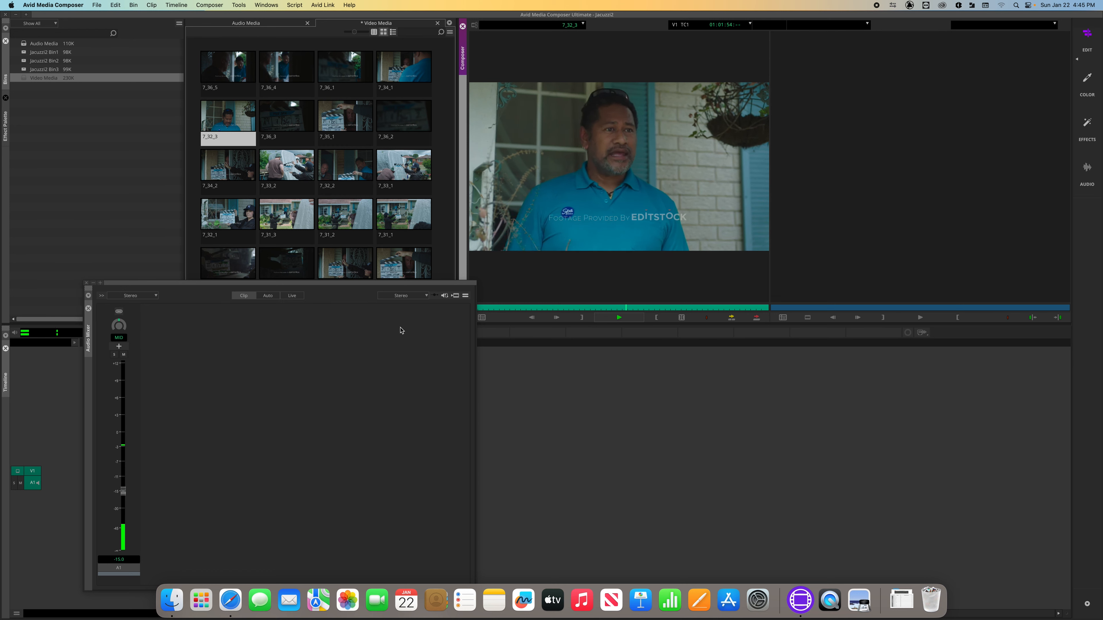
pyautogui.press('space')
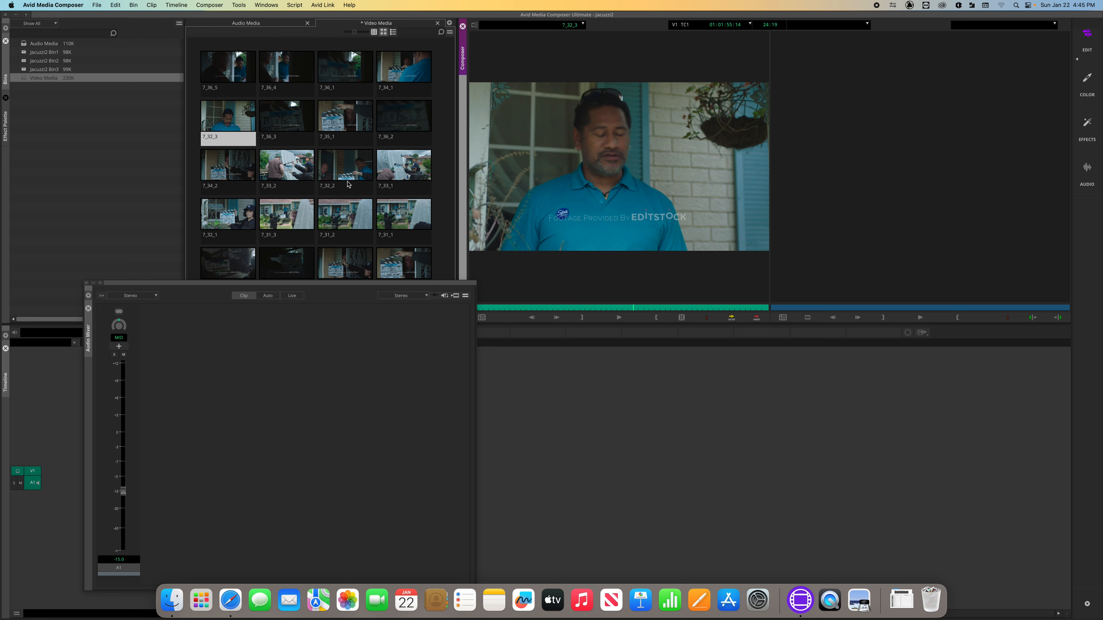
# Step: Load clip 7_36_3 into the source monitor, then resize the Audio Mixer to a smaller window and close it
pyautogui.doubleClick(292, 128)
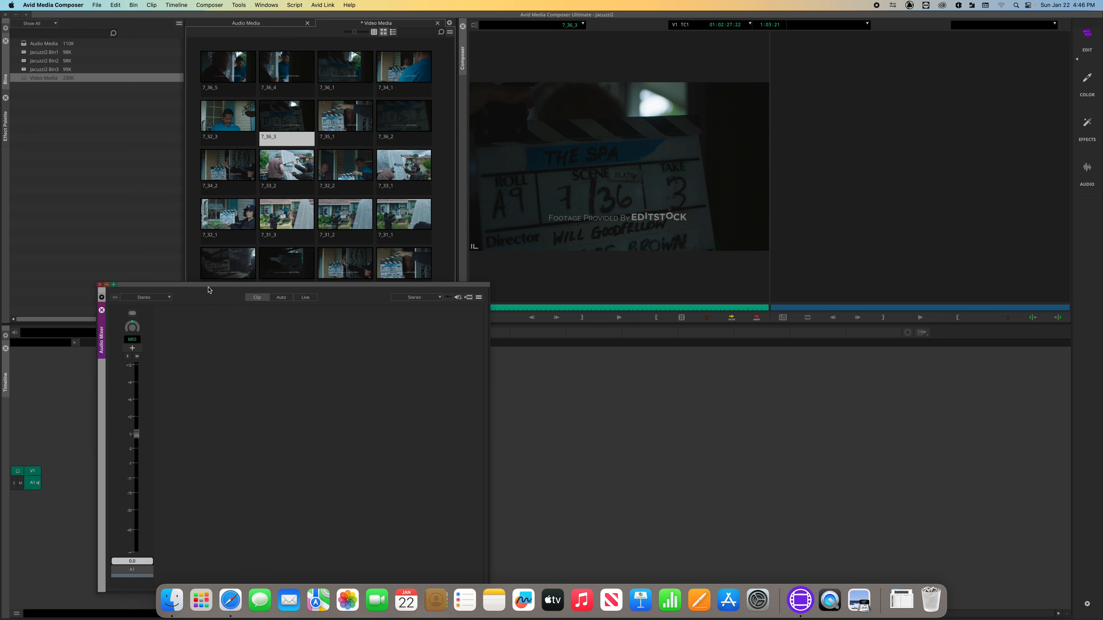
pyautogui.moveTo(88, 335); pyautogui.dragTo(230, 312)
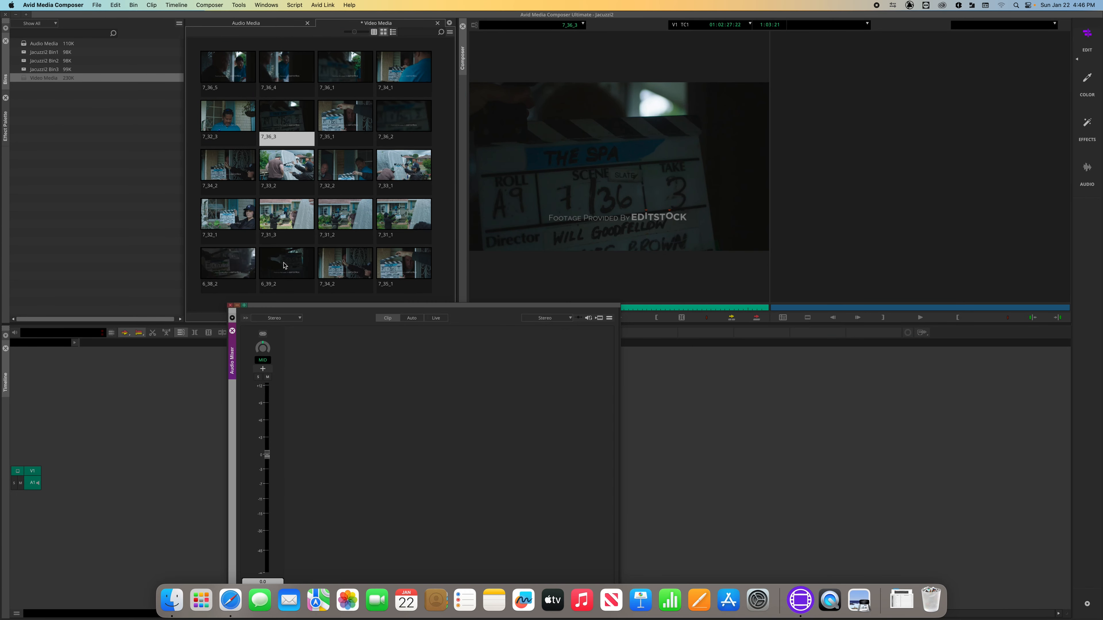
pyautogui.moveTo(330, 306); pyautogui.dragTo(380, 284)
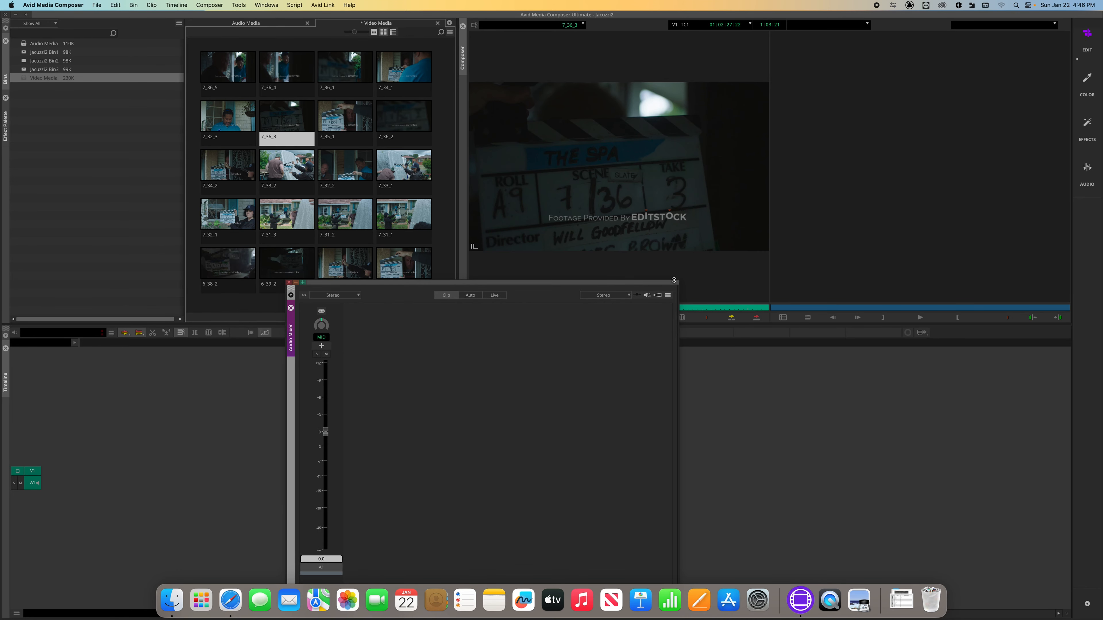
pyautogui.moveTo(677, 282); pyautogui.dragTo(669, 334)
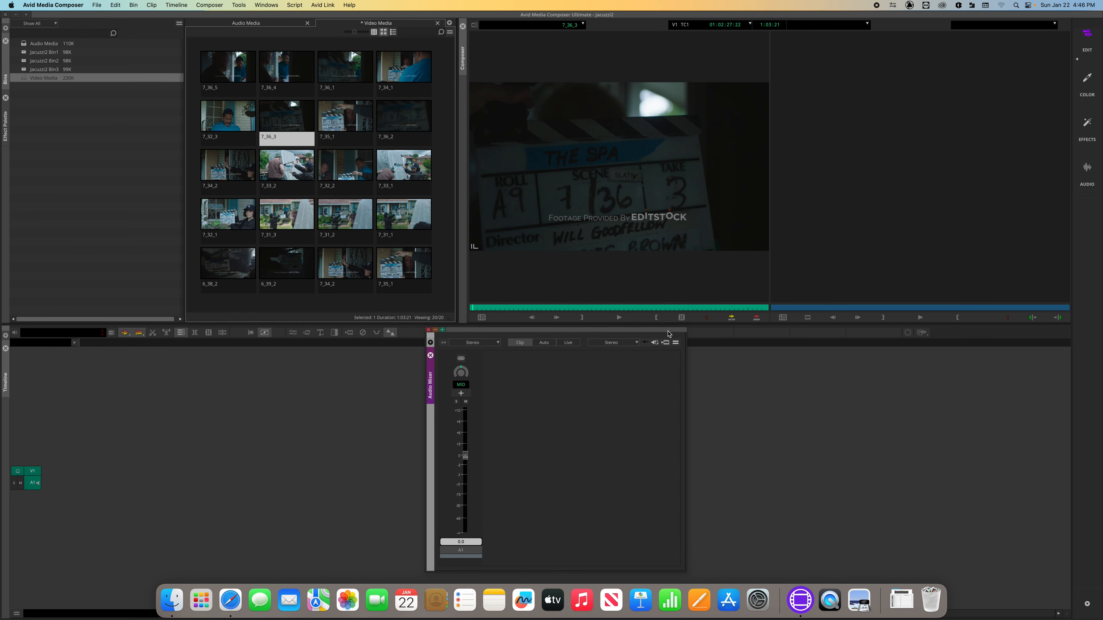
pyautogui.click(429, 331)
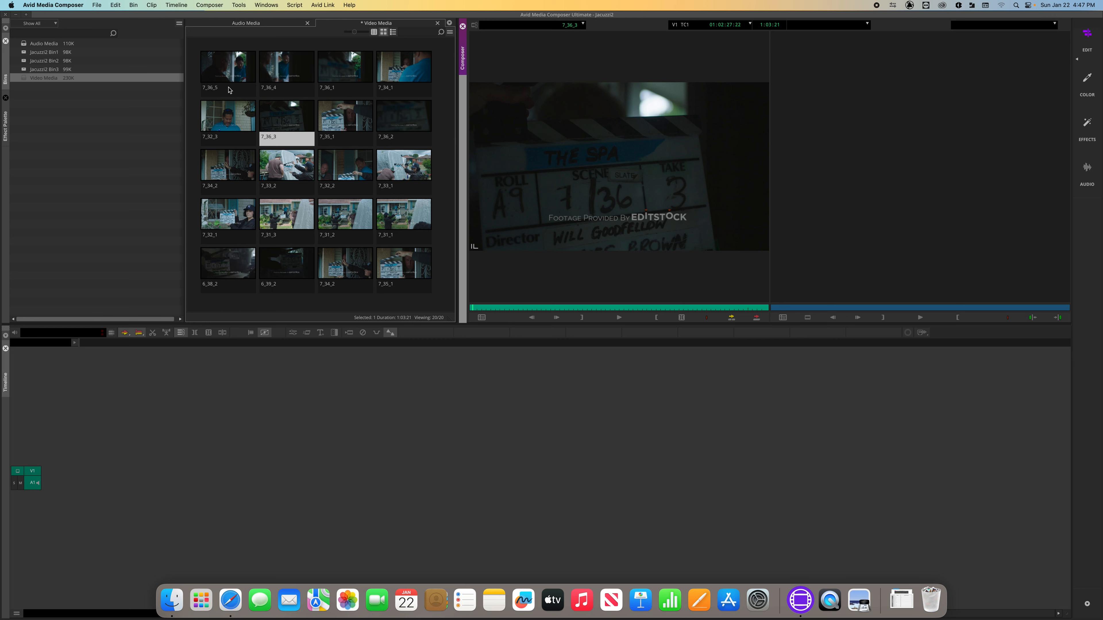
# Step: Rename the bin Jacuzzi2 Bin3 as CU
pyautogui.click(244, 29)
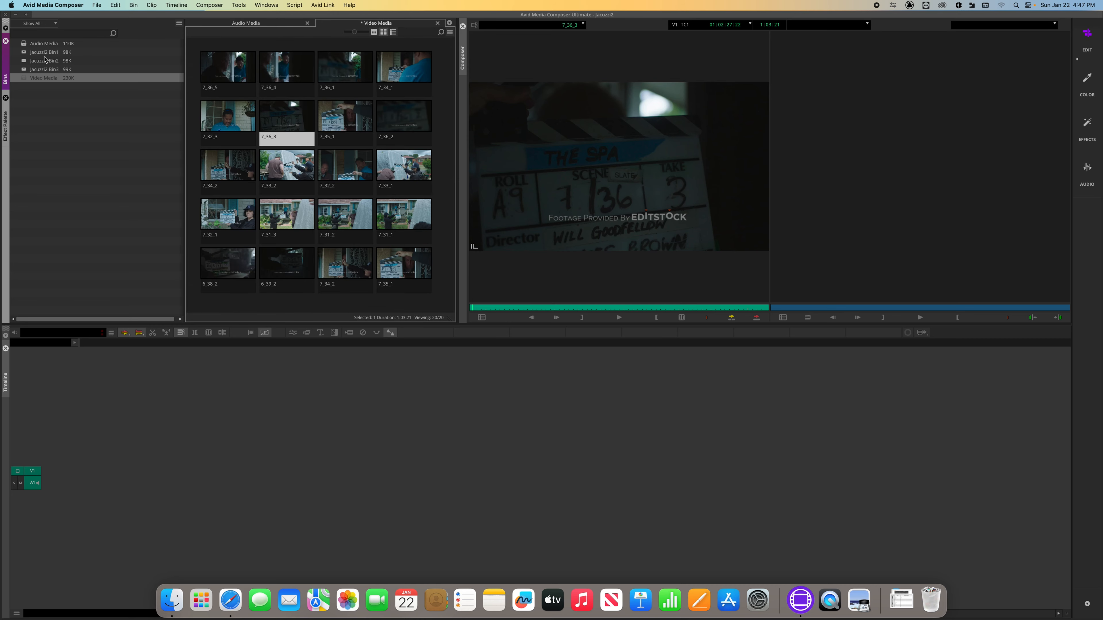
pyautogui.click(47, 69)
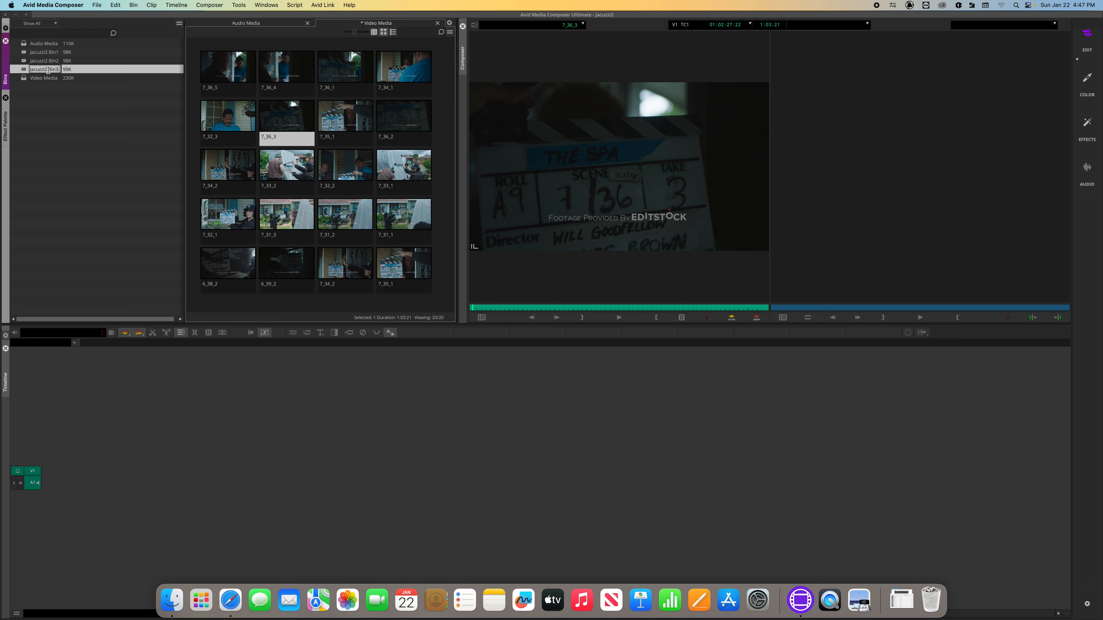
pyautogui.write('CU')
pyautogui.press('Return')
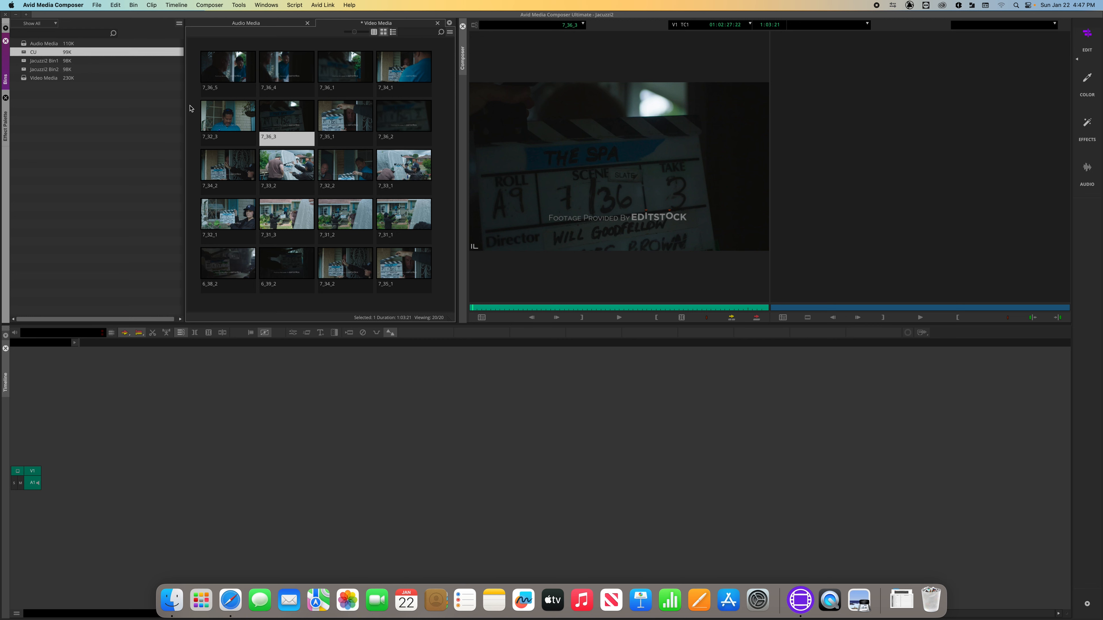
# Step: Move clips 7_32_3, 7_34_1 and 7_35_1 together from the Video Media bin into the CU bin
pyautogui.click(225, 114)
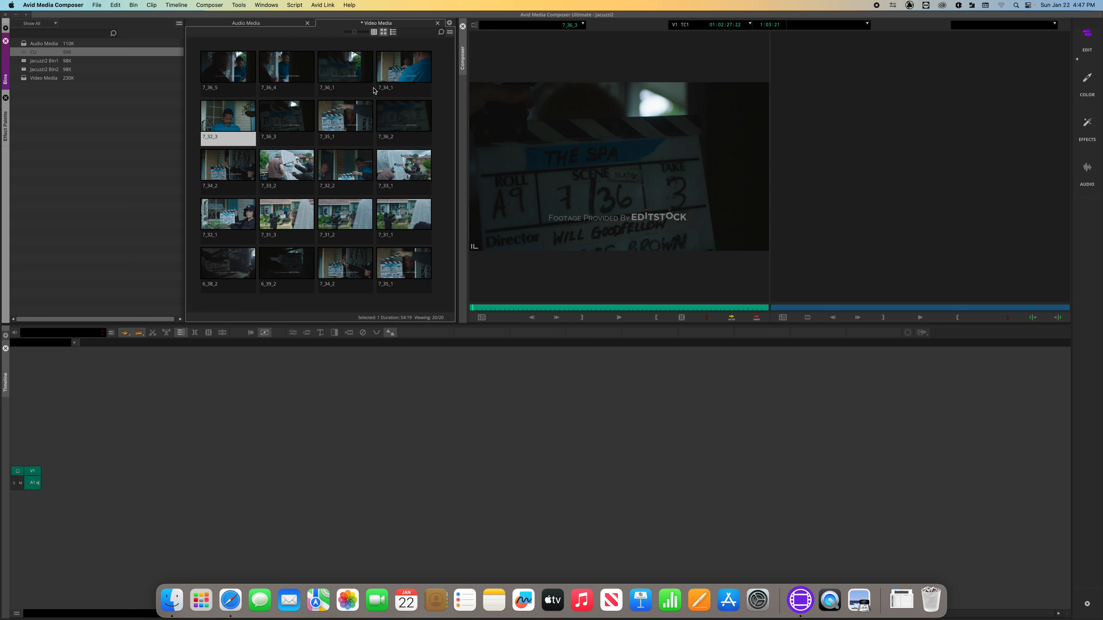
pyautogui.keyDown('shift'); pyautogui.click(395, 68); pyautogui.keyUp('shift')
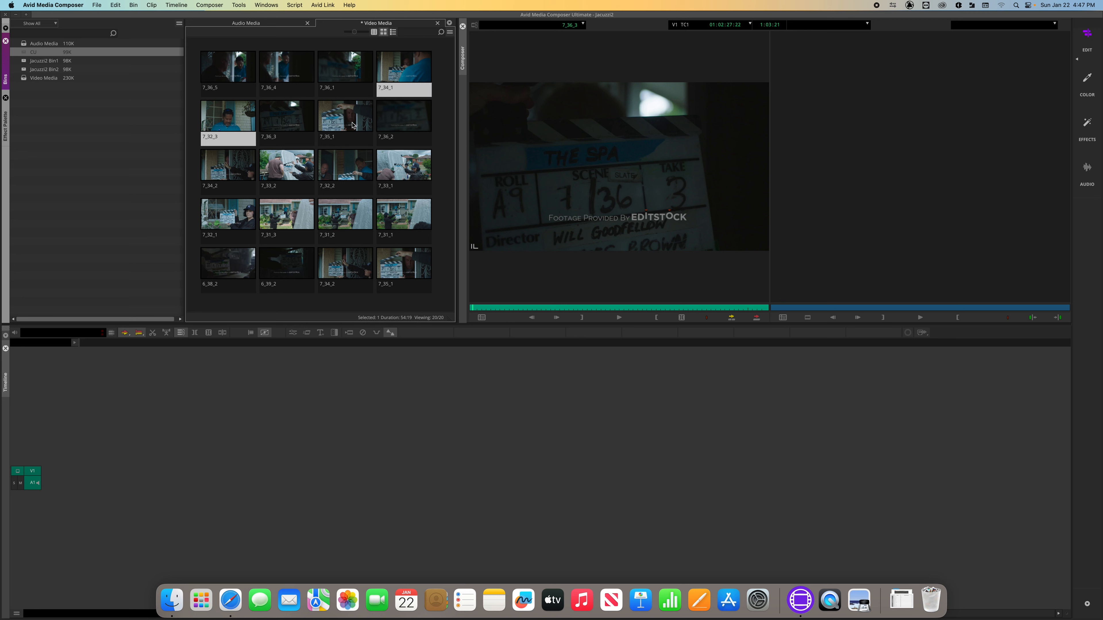
pyautogui.keyDown('shift'); pyautogui.click(417, 263); pyautogui.keyUp('shift')
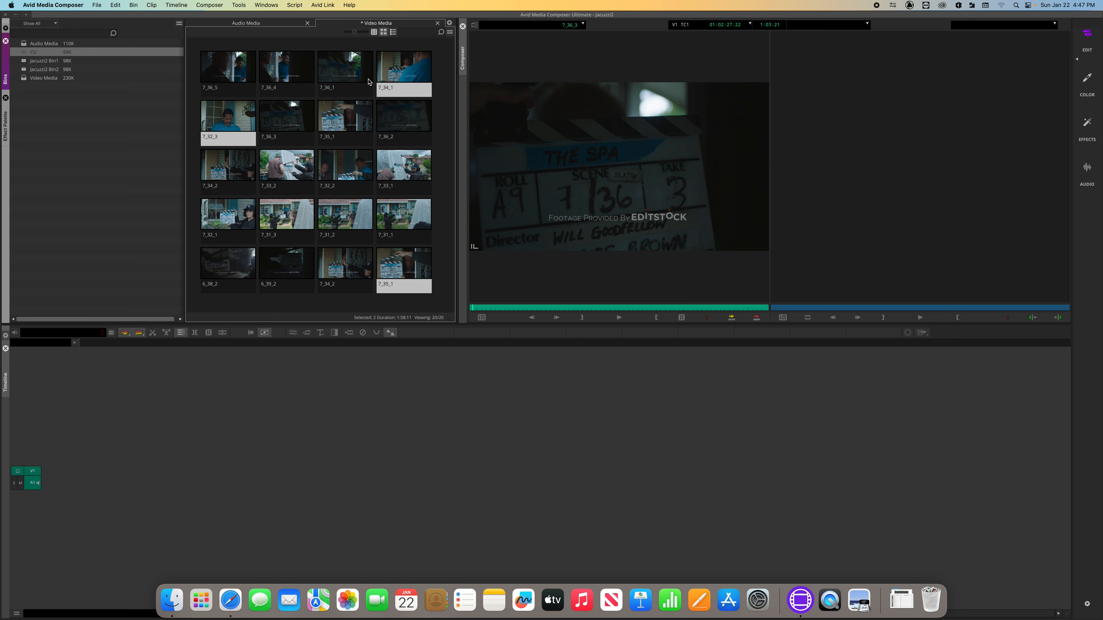
pyautogui.moveTo(418, 67); pyautogui.dragTo(48, 55)
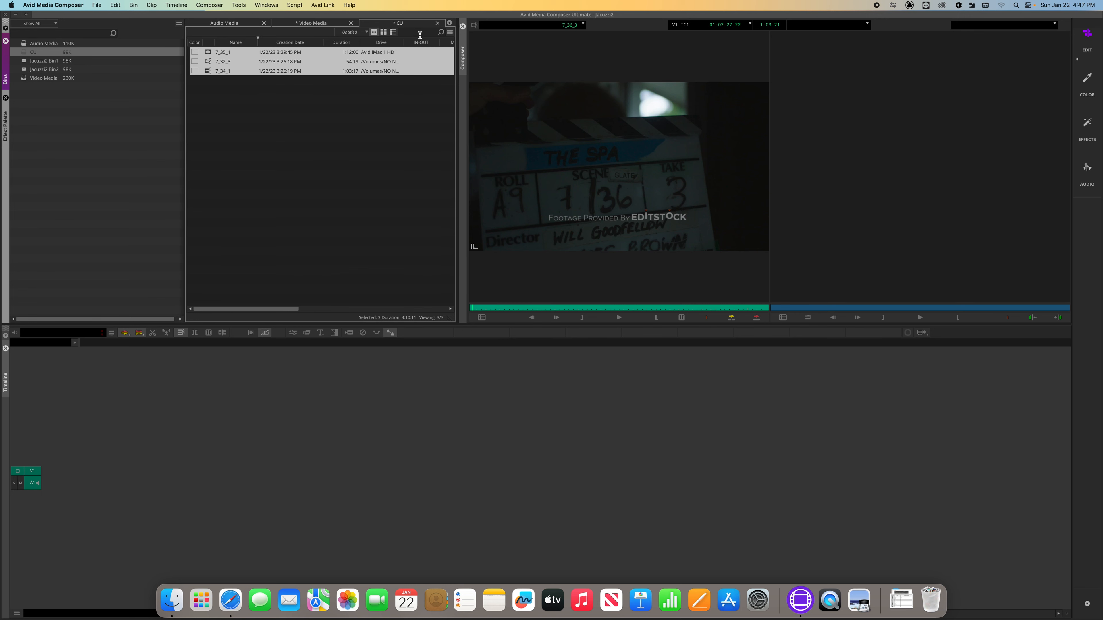
pyautogui.click(325, 98)
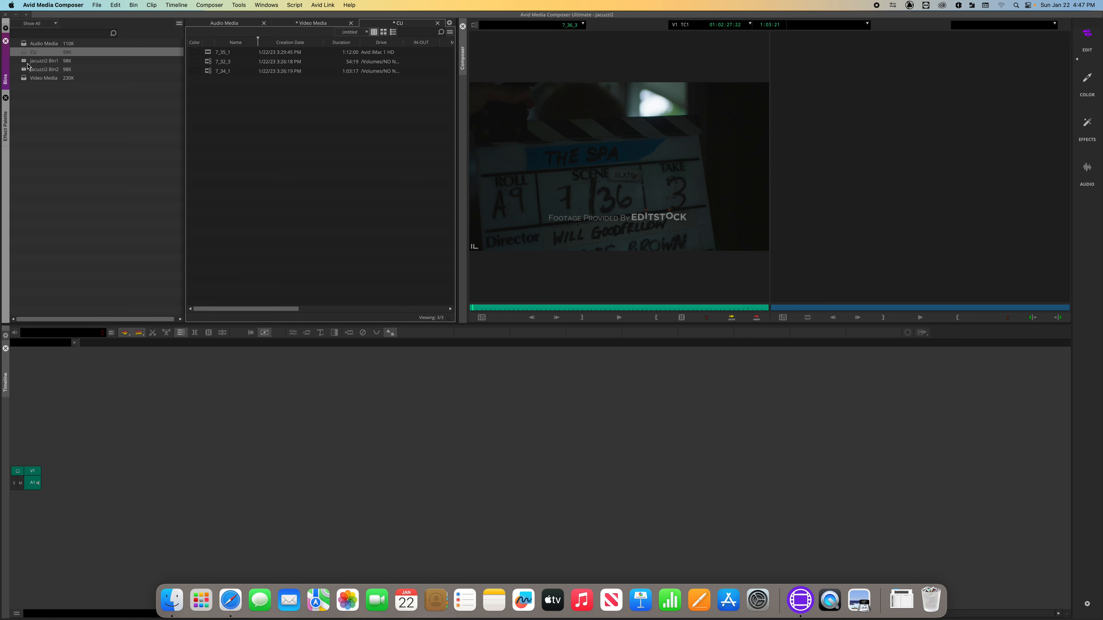
# Step: Compare the CU bin's Frame and Script views and leave the bin in Script view
pyautogui.click(111, 61)
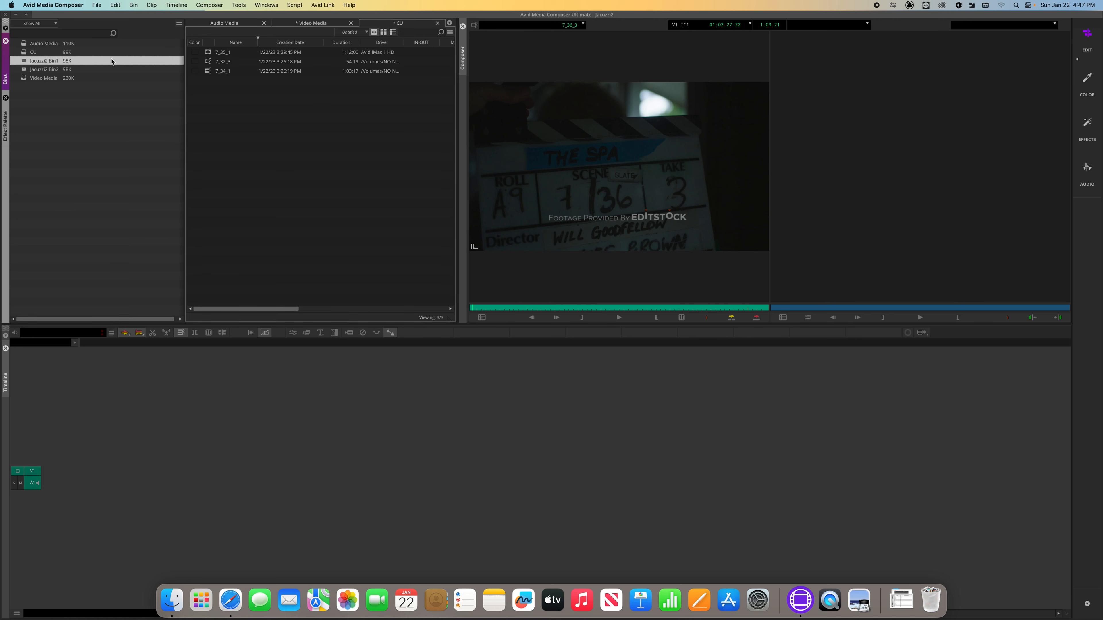
pyautogui.click(41, 53)
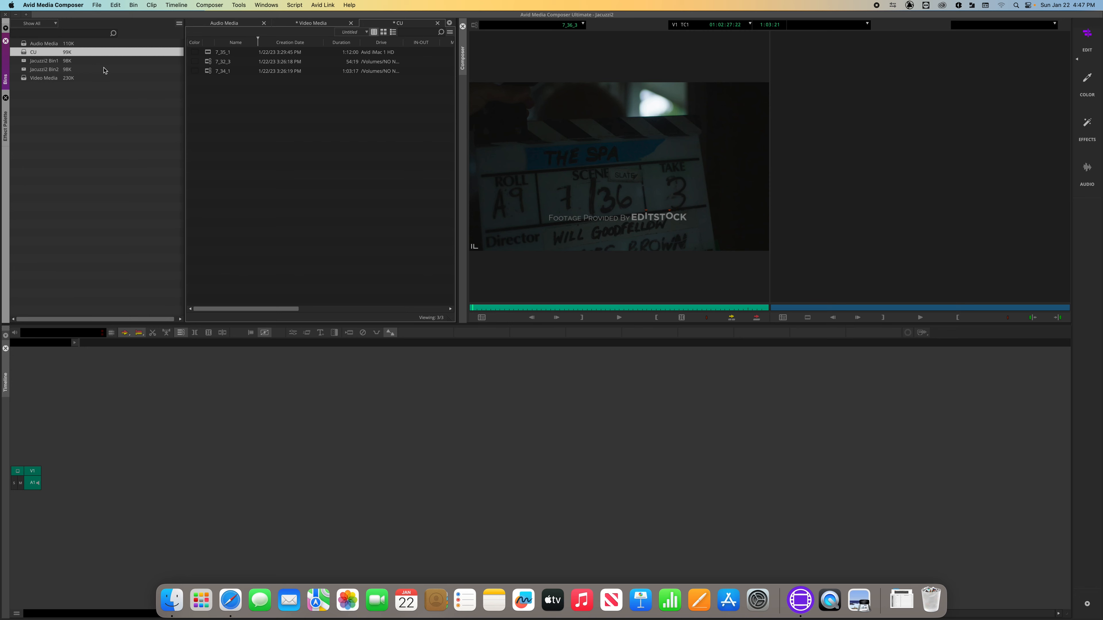
pyautogui.click(339, 165)
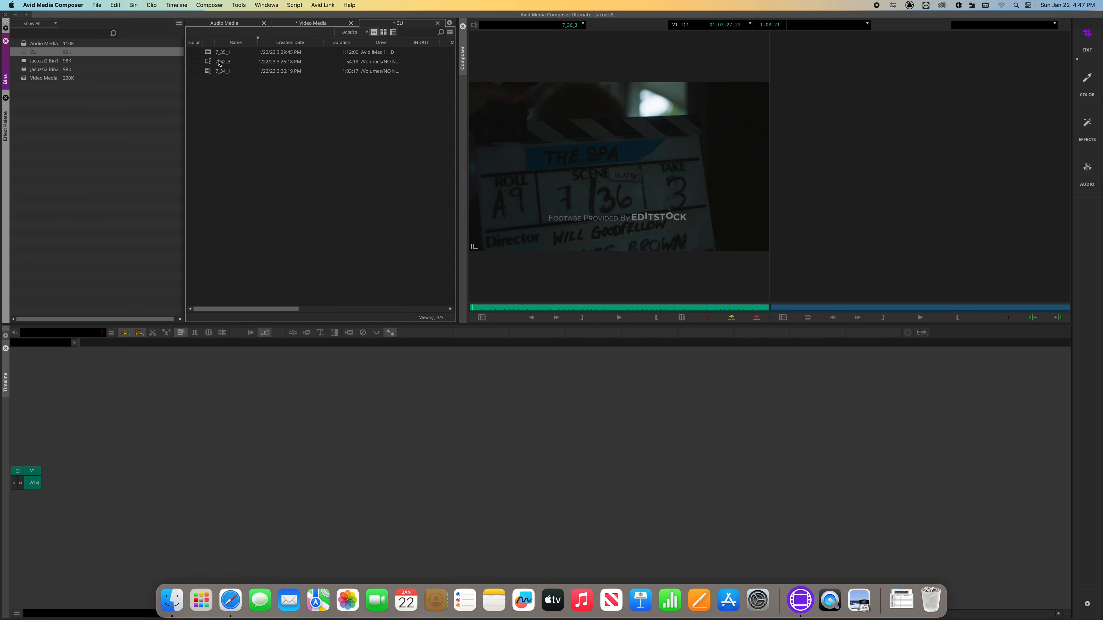
pyautogui.click(384, 32)
pyautogui.click(393, 32)
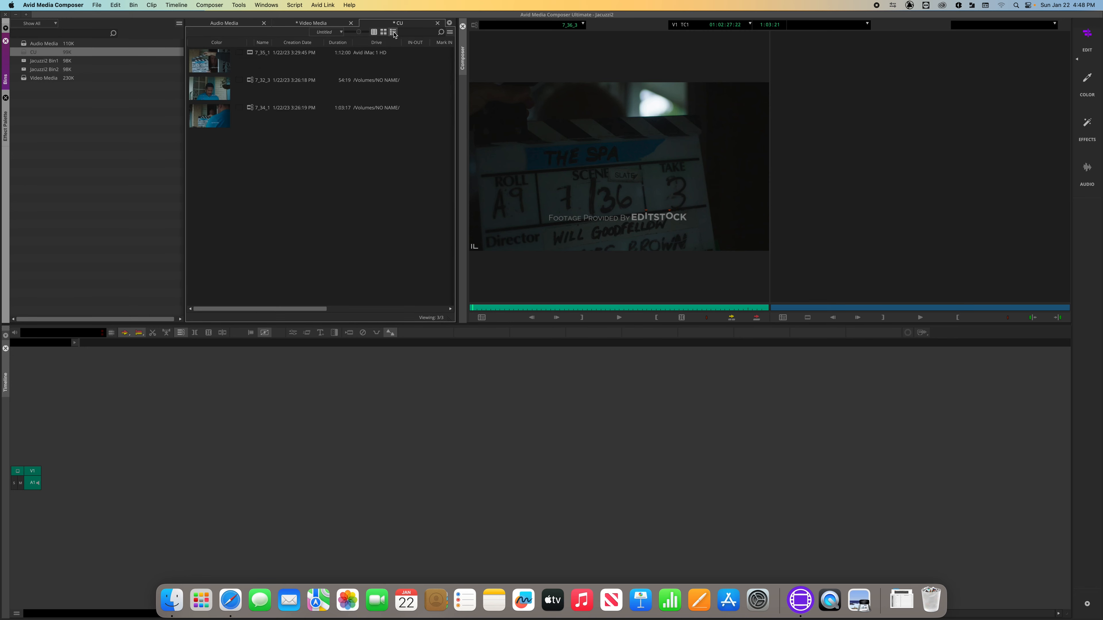
pyautogui.click(383, 33)
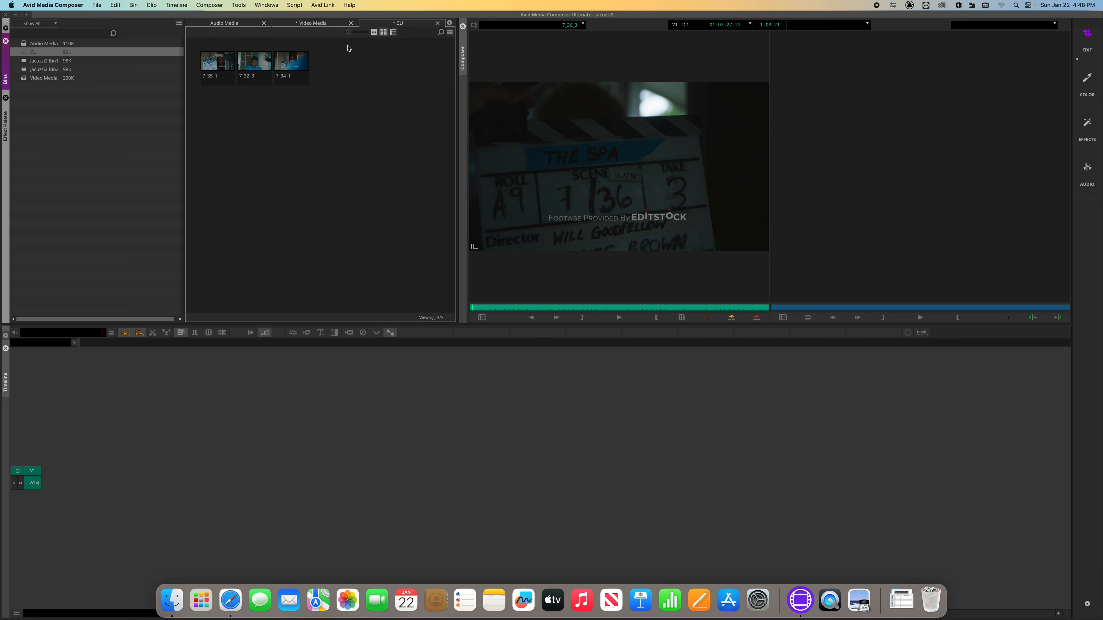
pyautogui.click(392, 32)
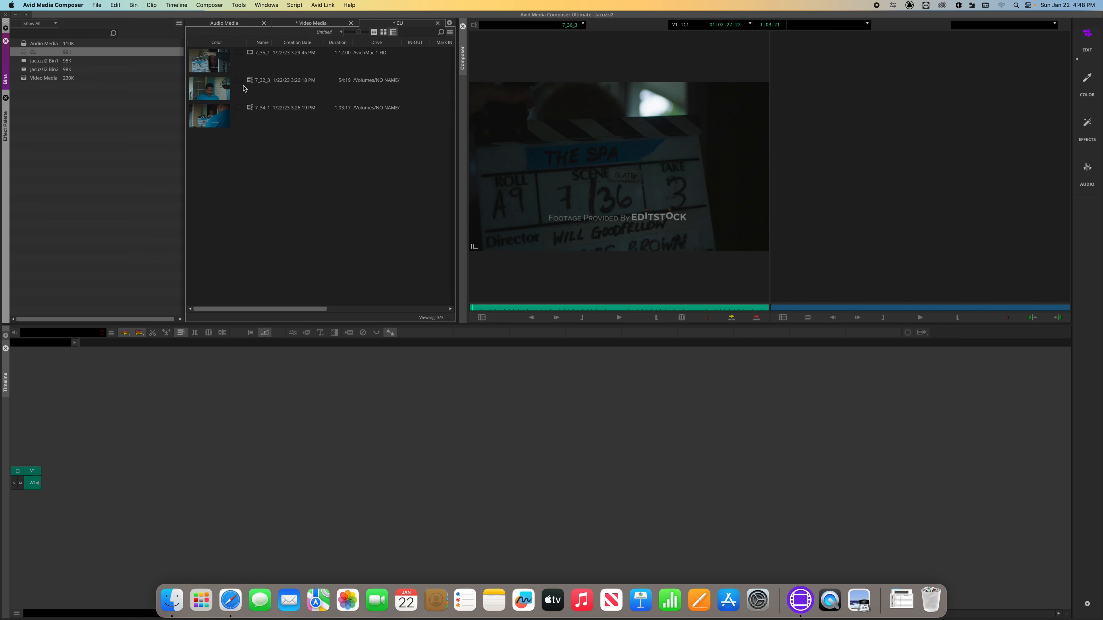
# Step: Add the comment "The snapper was too high" to clip 7_35_1 in the CU bin
pyautogui.click(277, 70)
pyautogui.write('T')
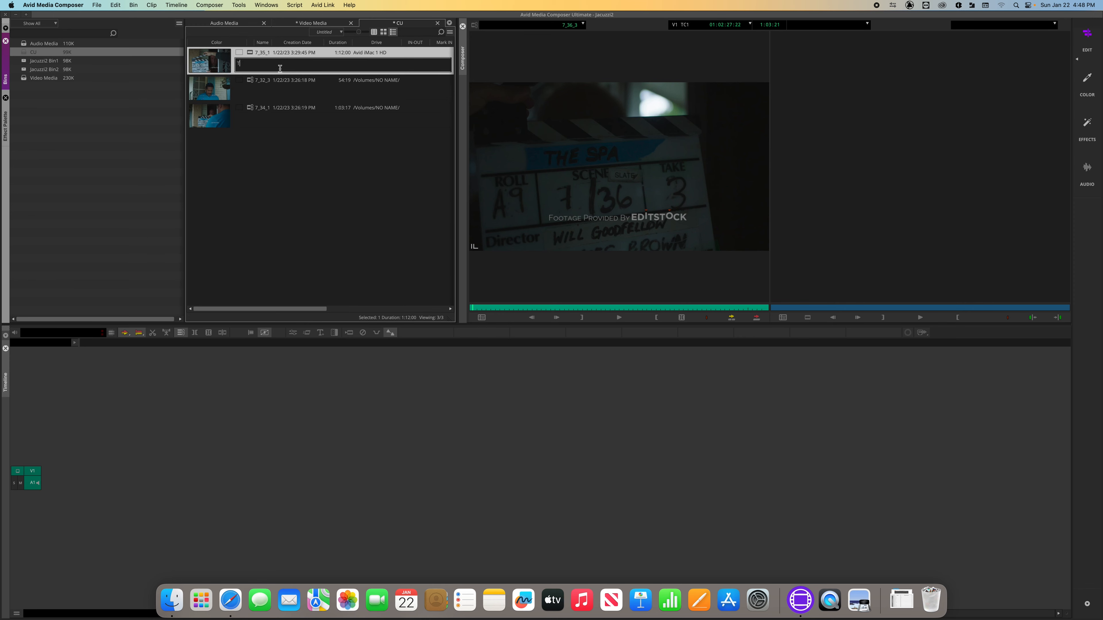
pyautogui.write('he snapper was too high')
pyautogui.press('Return')
pyautogui.click(308, 152)
# Step: Add the comment "He looks down too much" to clip 7_32_3 in the CU bin
pyautogui.click(274, 94)
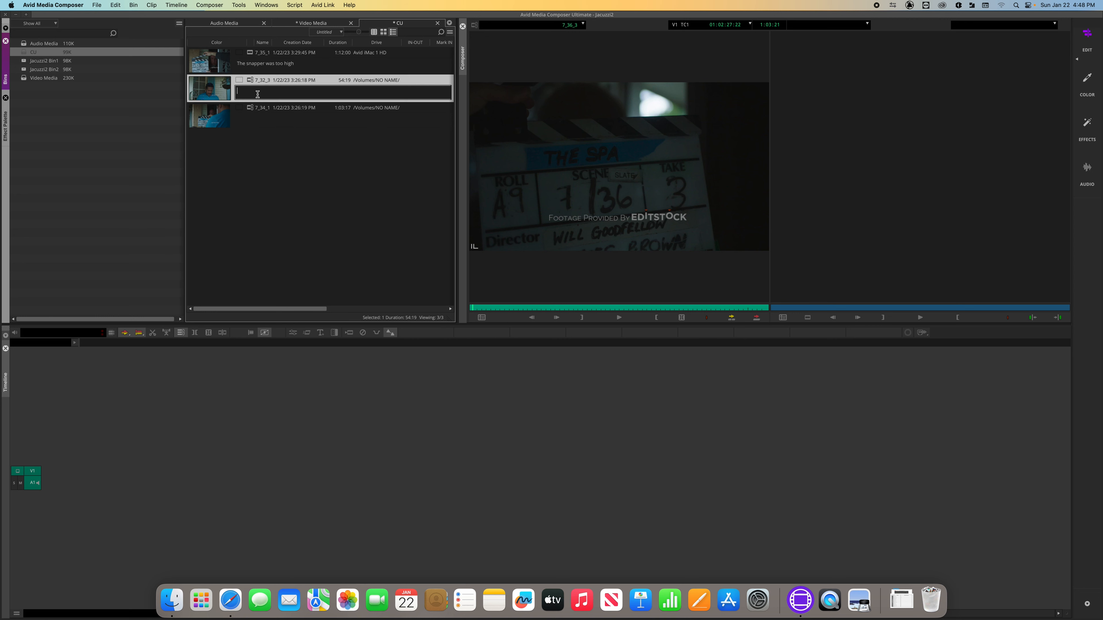
pyautogui.write('He looks down too much')
pyautogui.click(263, 191)
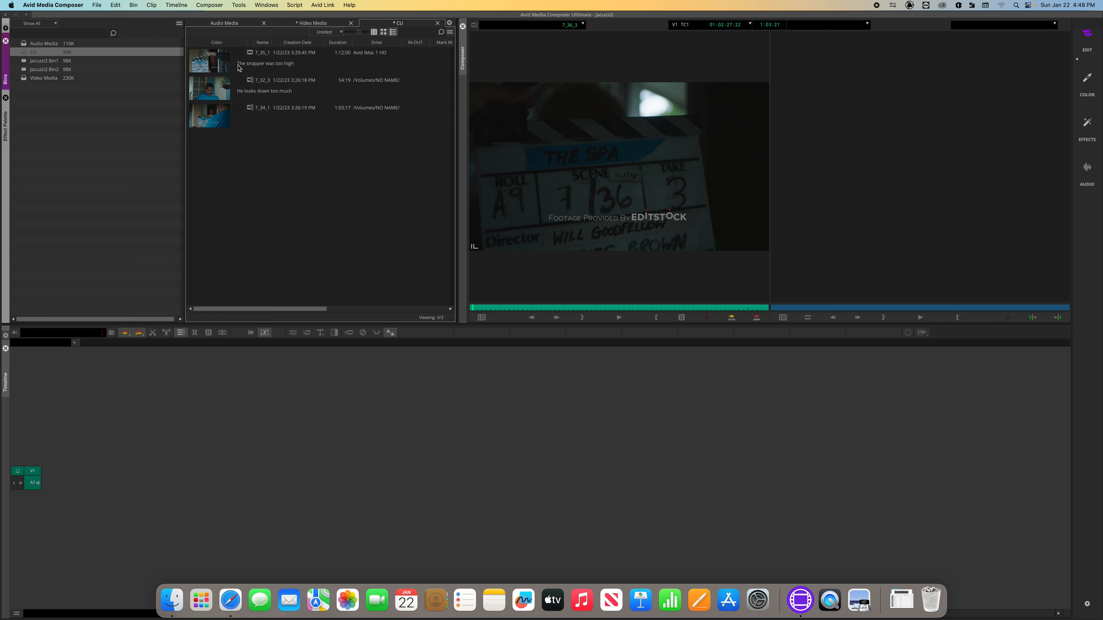
pyautogui.click(230, 70)
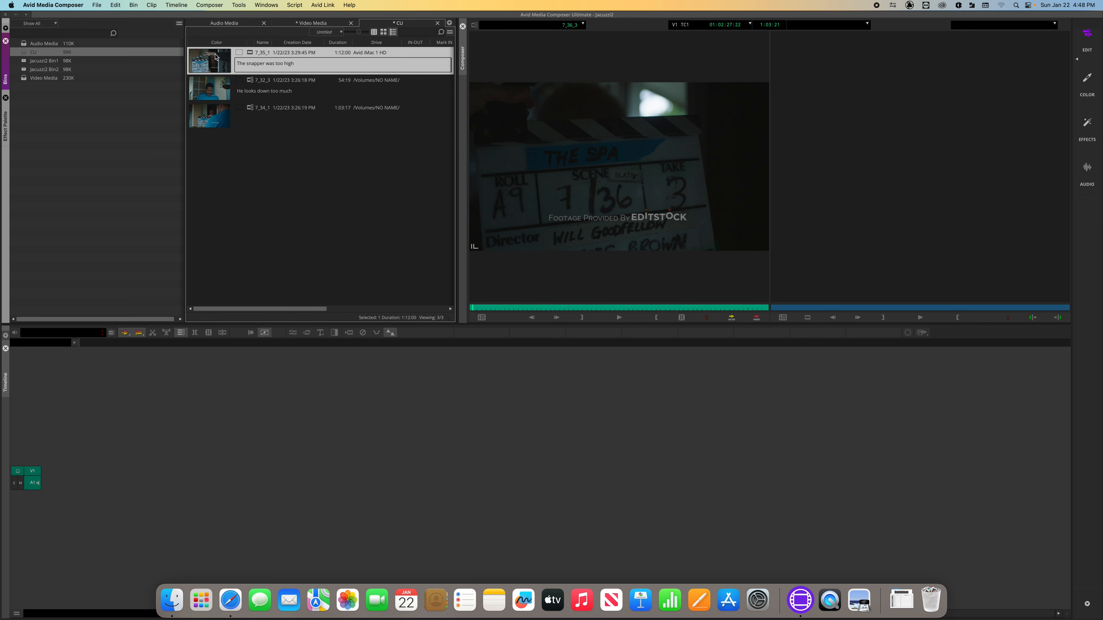
pyautogui.click(211, 81)
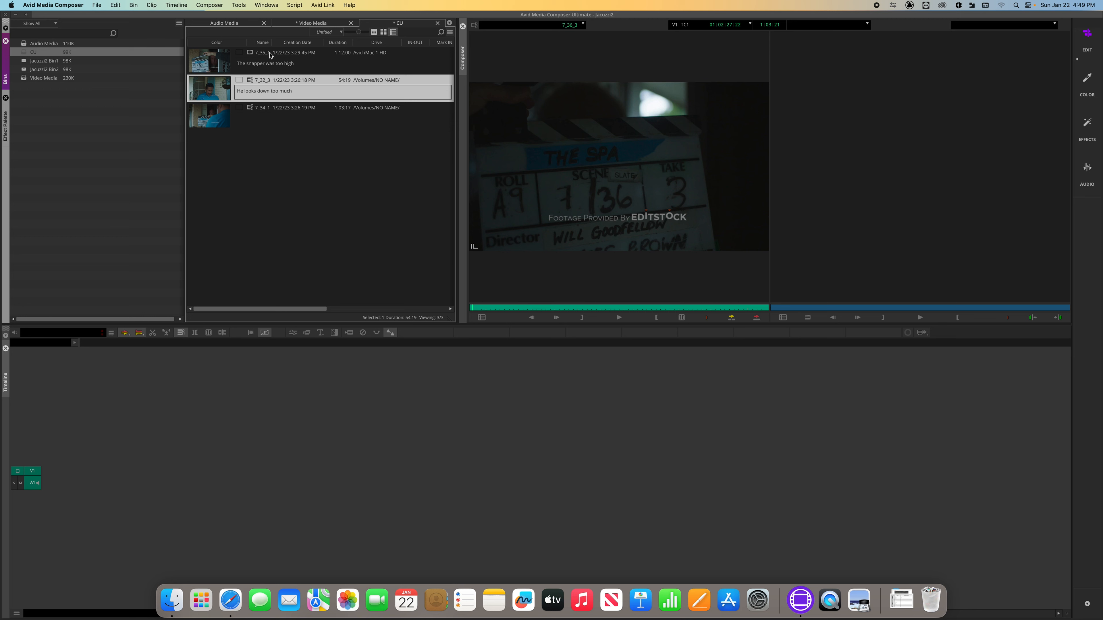
pyautogui.click(350, 152)
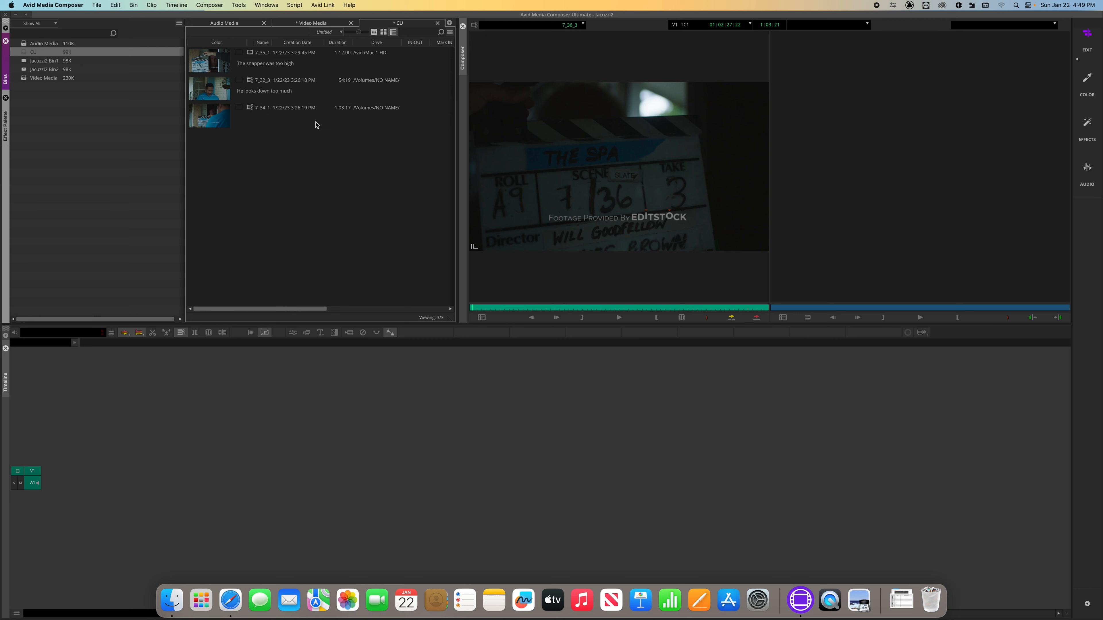
# Step: Load clip 7_34_1 into the source monitor and play a section near its middle
pyautogui.click(218, 121)
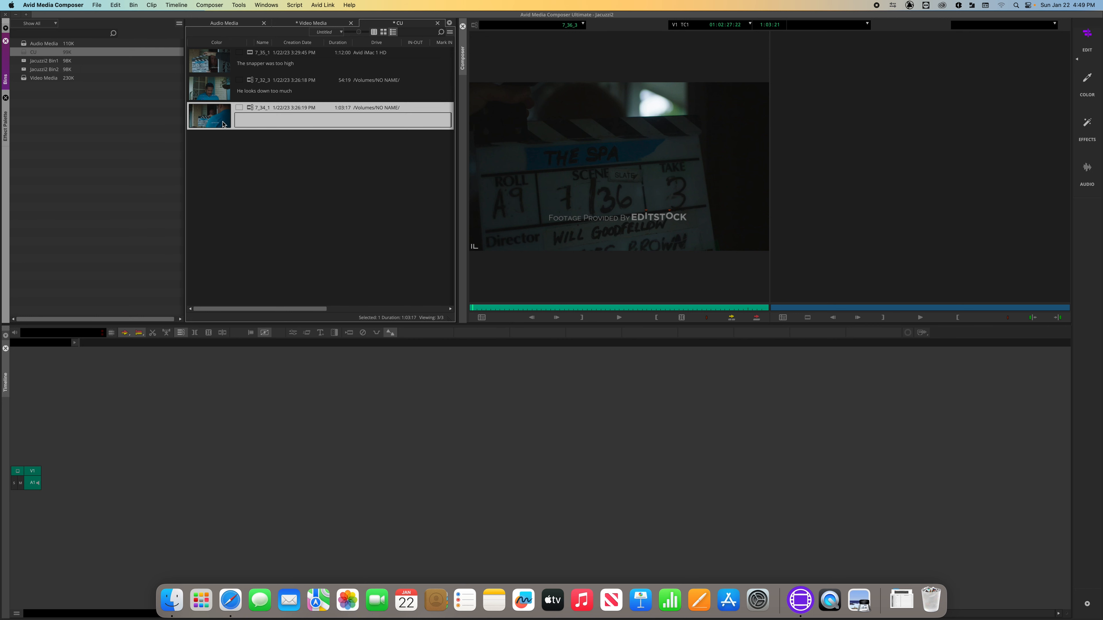
pyautogui.doubleClick(224, 123)
pyautogui.press('space')
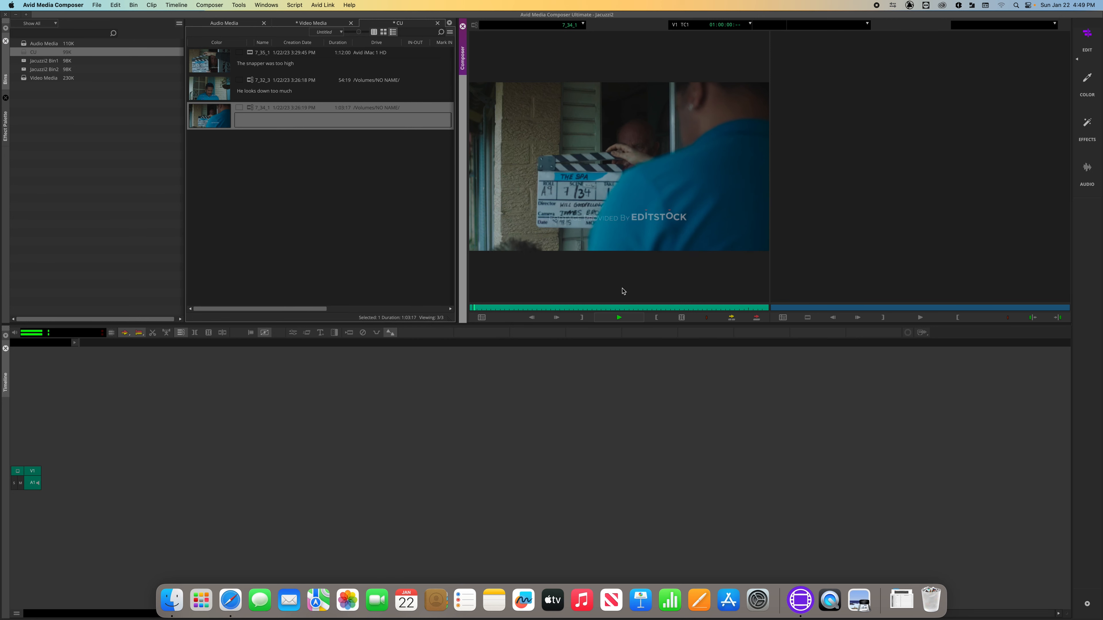
pyautogui.click(596, 308)
pyautogui.press('space')
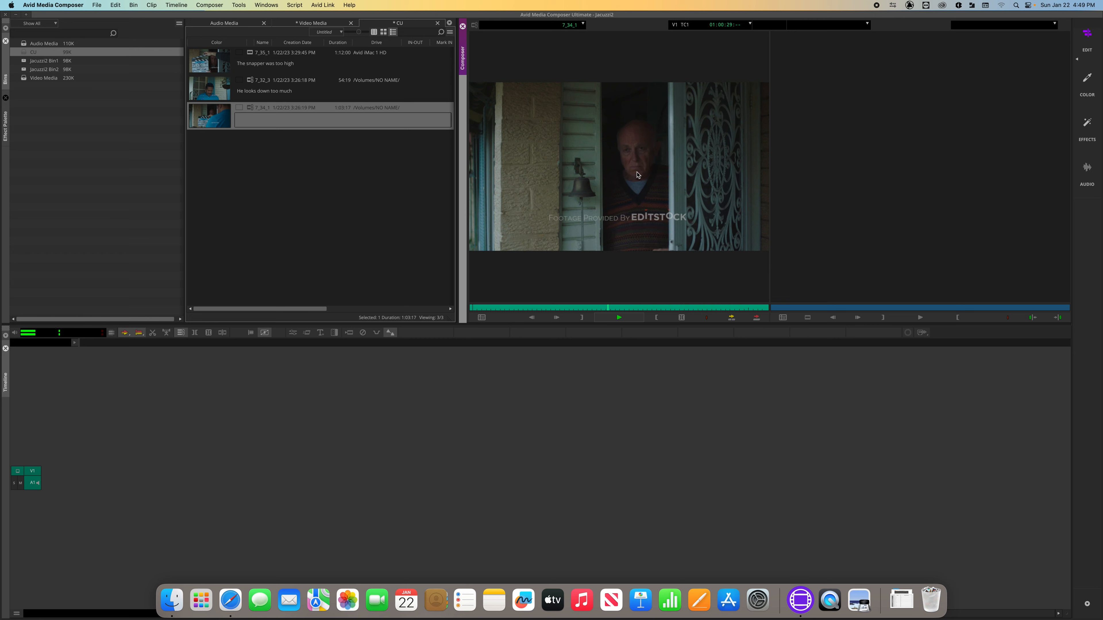
# Step: Add the comment "He doesn't want it" to clip 7_34_1 in the CU bin
pyautogui.click(300, 124)
pyautogui.write("He doesn't want it")
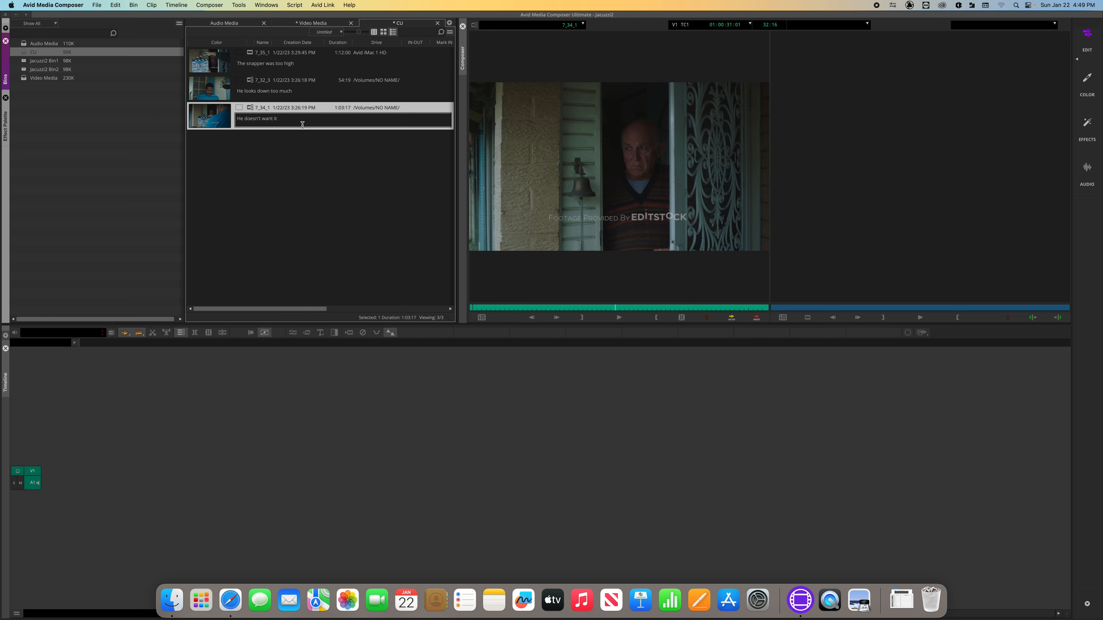
pyautogui.click(295, 163)
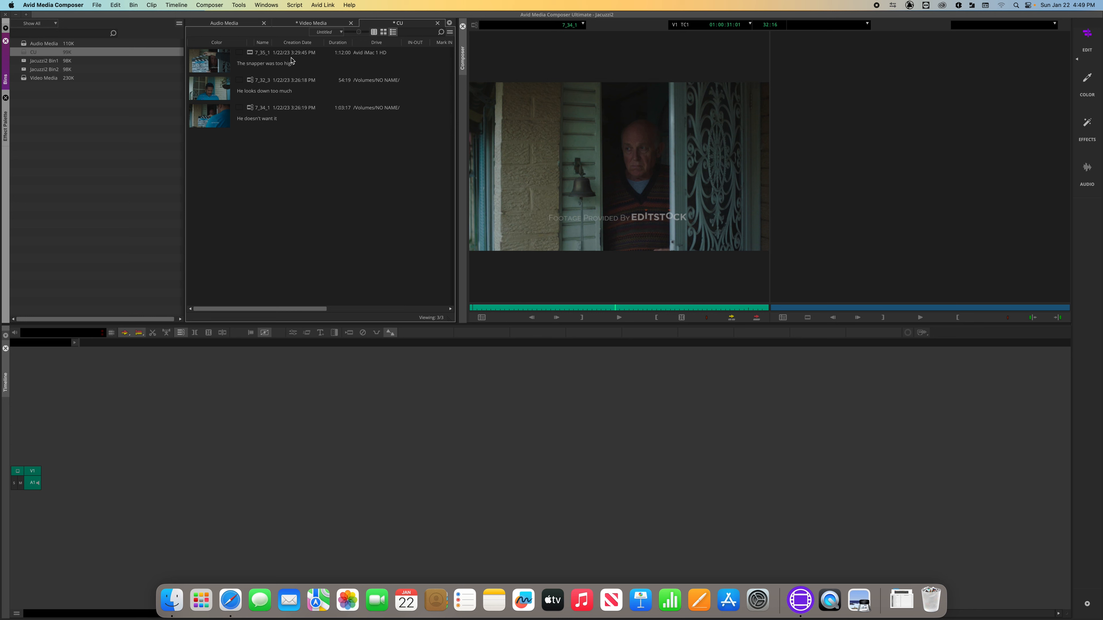
# Step: Examine the Comments column of the CU bin in Text view, then return the bin to Script view
pyautogui.click(374, 32)
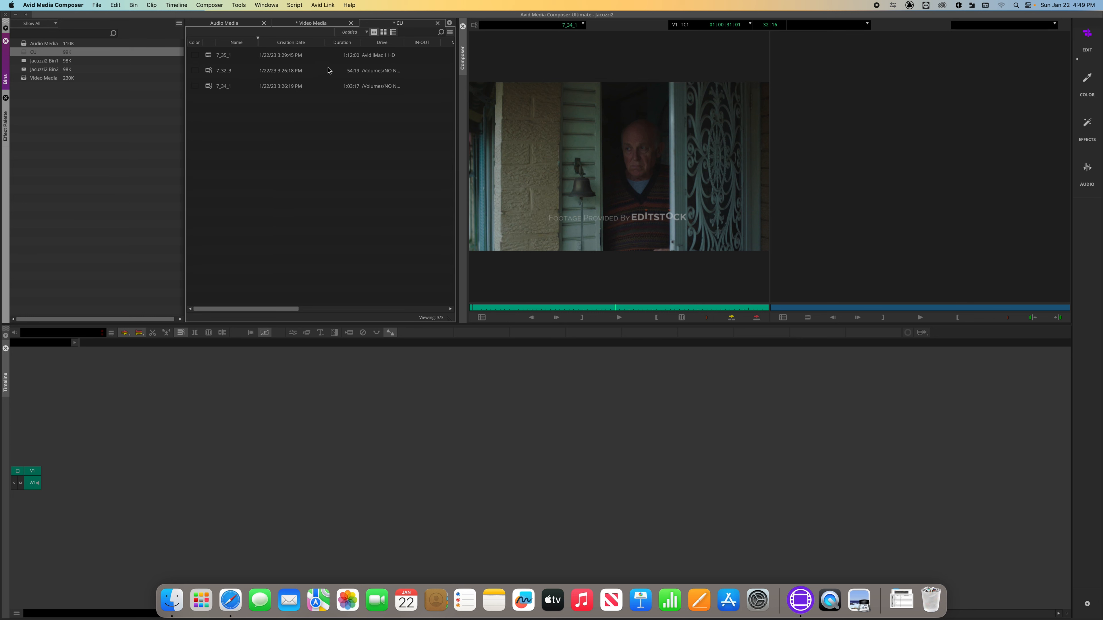
pyautogui.hscroll(5, 323, 72)
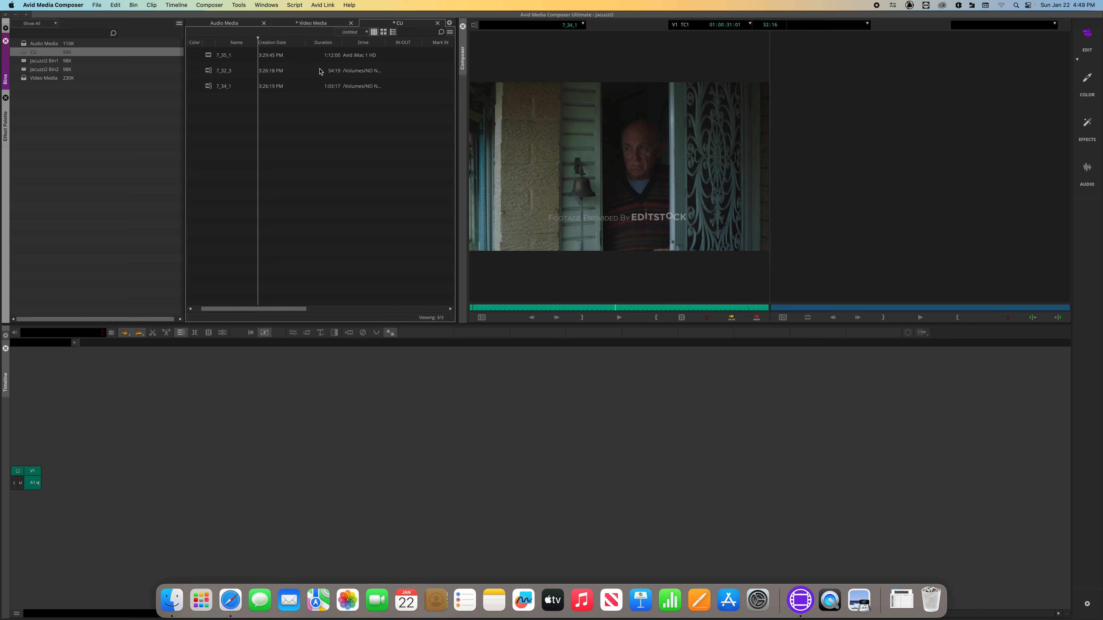
pyautogui.hscroll(5, 320, 72)
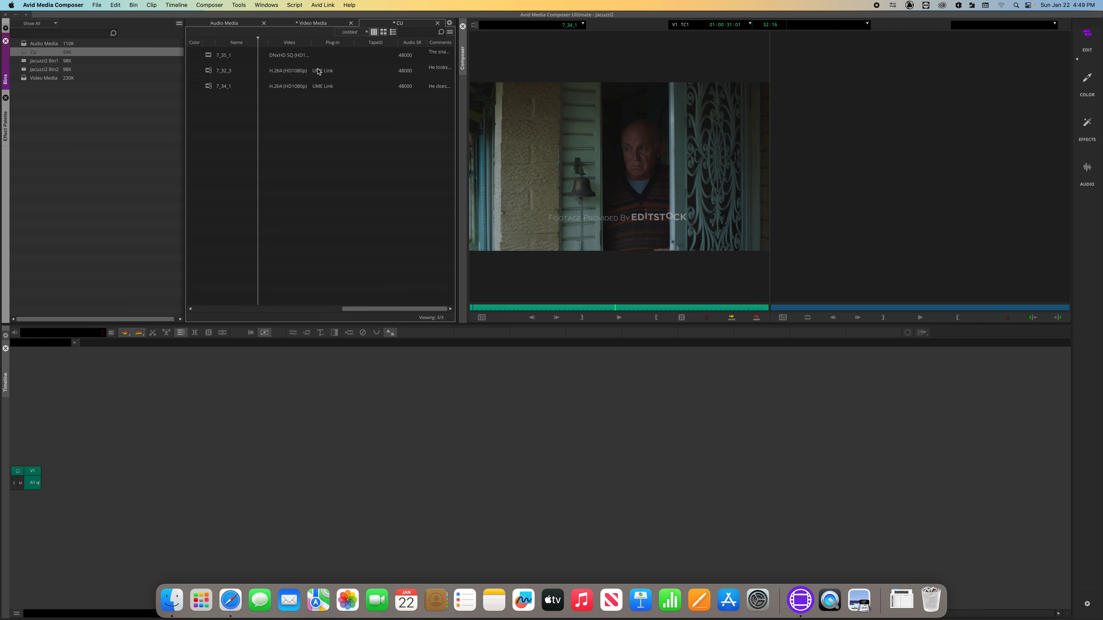
pyautogui.hscroll(3, 319, 72)
pyautogui.click(384, 32)
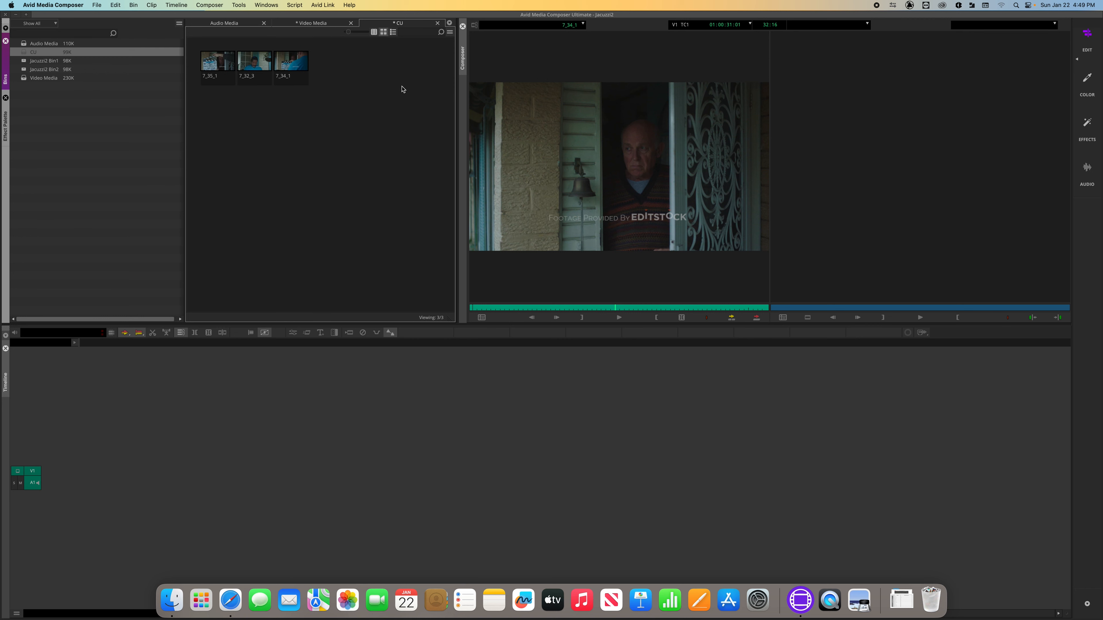
pyautogui.click(393, 32)
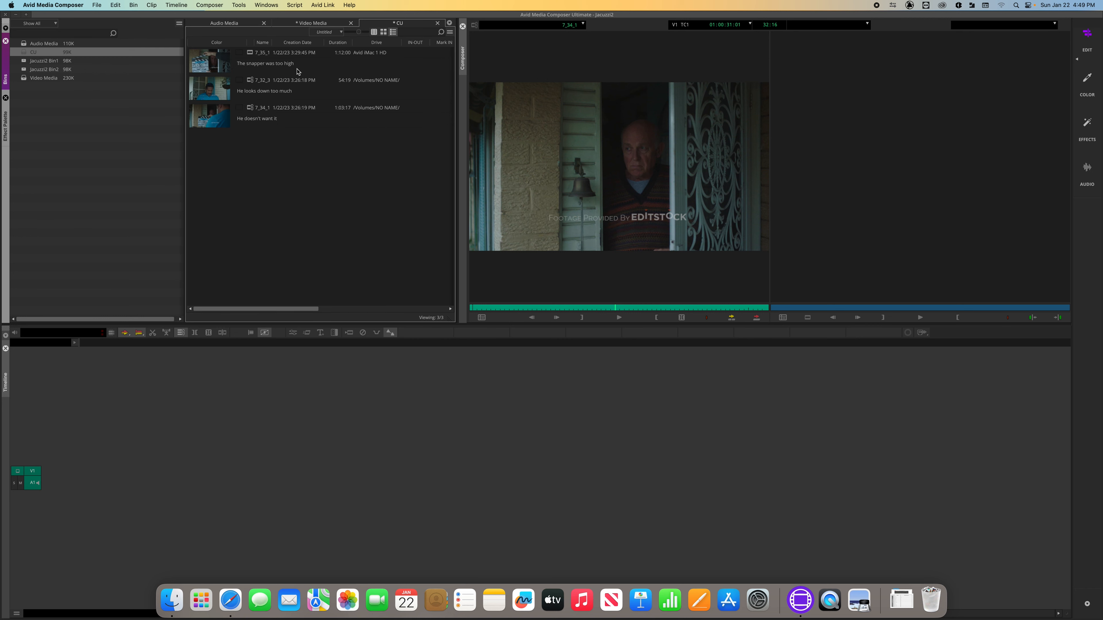
# Step: Select all three CU clips and compare the contents of the CU and Video Media bins
pyautogui.moveTo(219, 138); pyautogui.dragTo(249, 110)
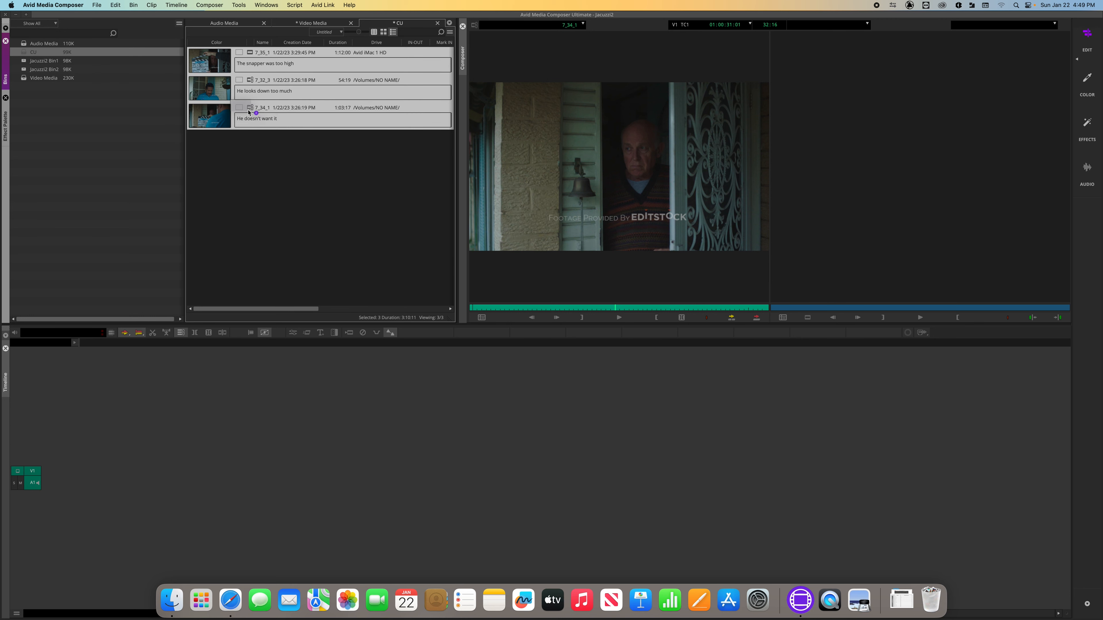
pyautogui.click(303, 23)
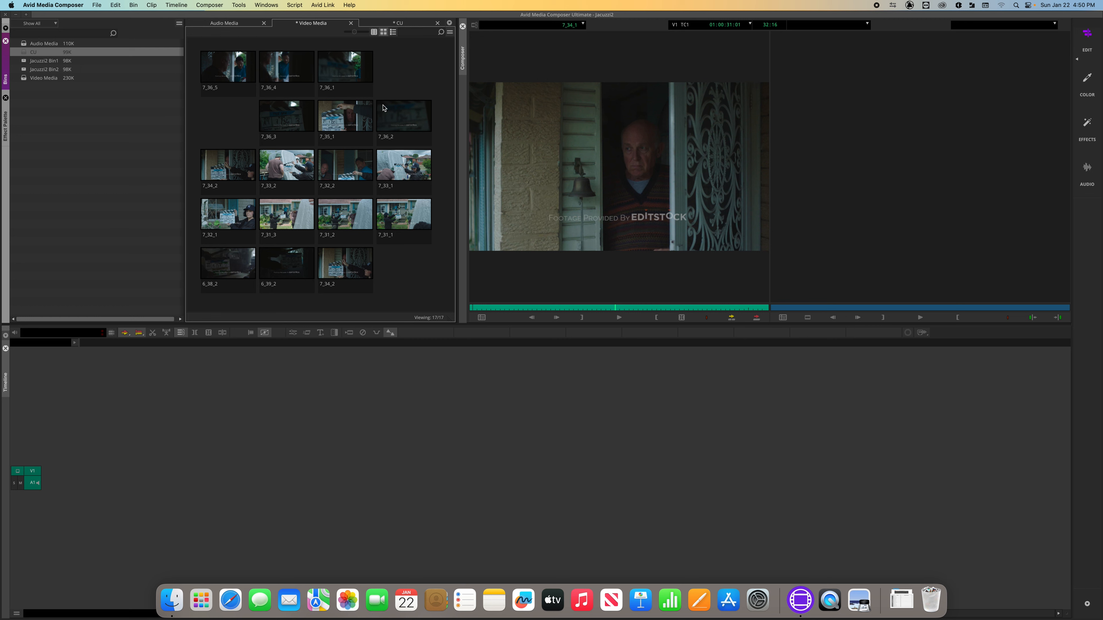
pyautogui.click(394, 25)
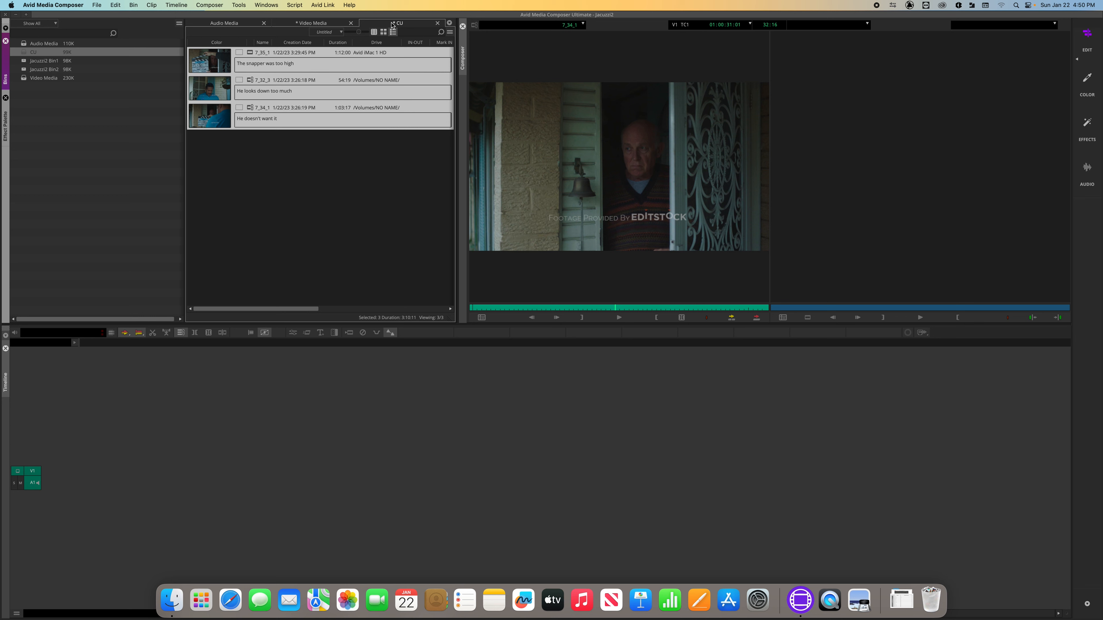
pyautogui.click(300, 26)
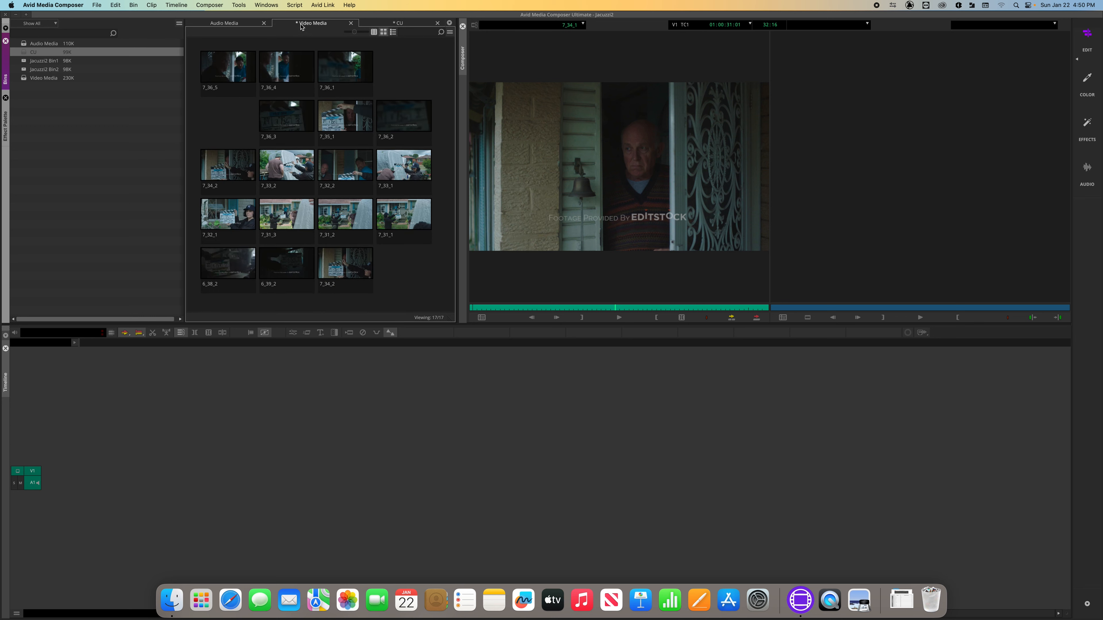
pyautogui.click(399, 24)
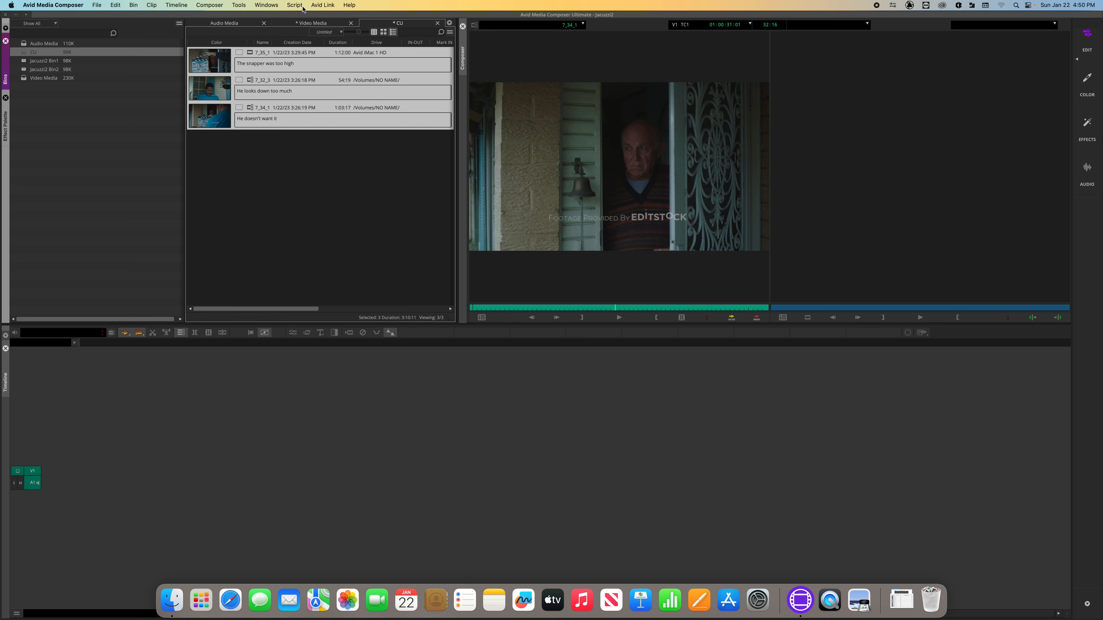
pyautogui.click(302, 21)
pyautogui.click(400, 23)
# Step: Save the CU bin with its moved and commented clips
pyautogui.press('super+s')
pyautogui.click(407, 191)
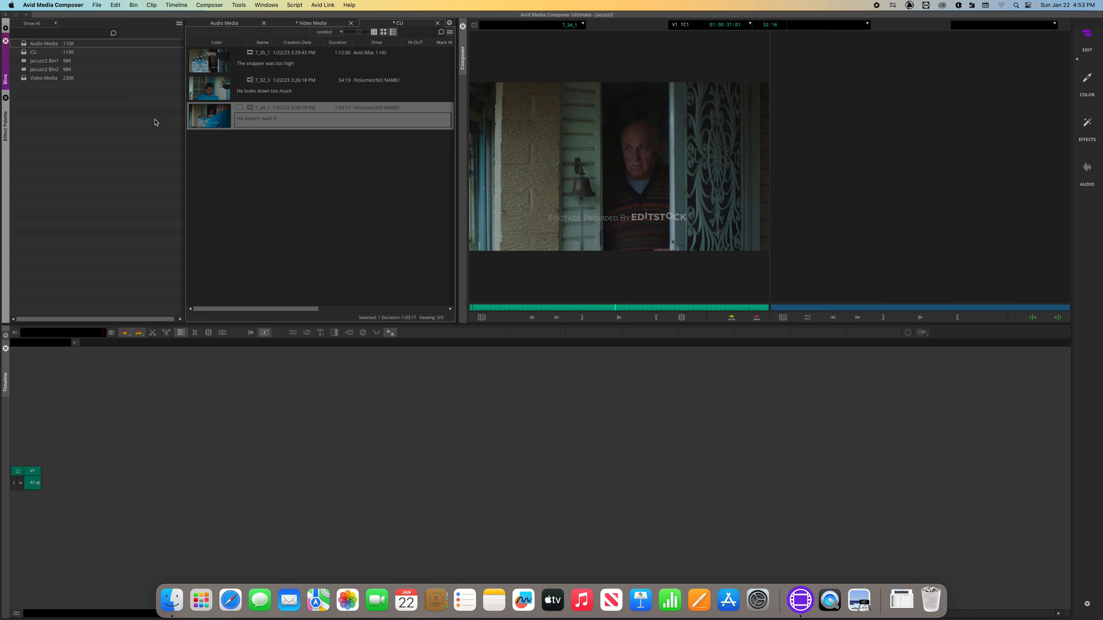
pyautogui.press('super+s')
# Step: Look through the Audio Media, Video Media and CU bins for unsaved changes, and save all bins
pyautogui.click(245, 24)
pyautogui.click(332, 23)
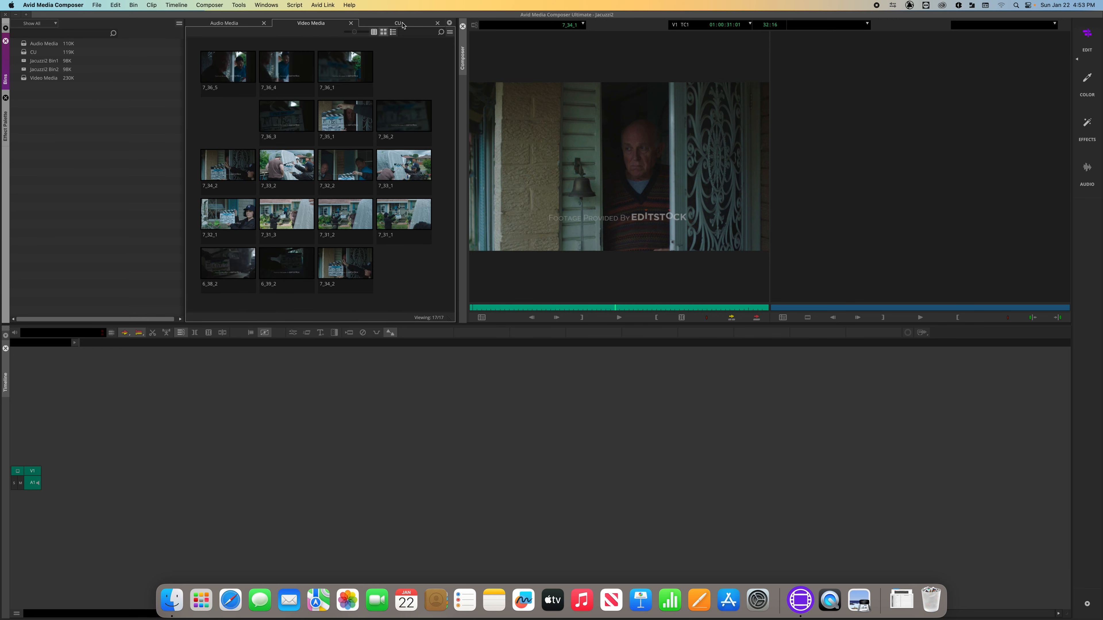
pyautogui.click(402, 25)
pyautogui.click(306, 26)
pyautogui.click(213, 24)
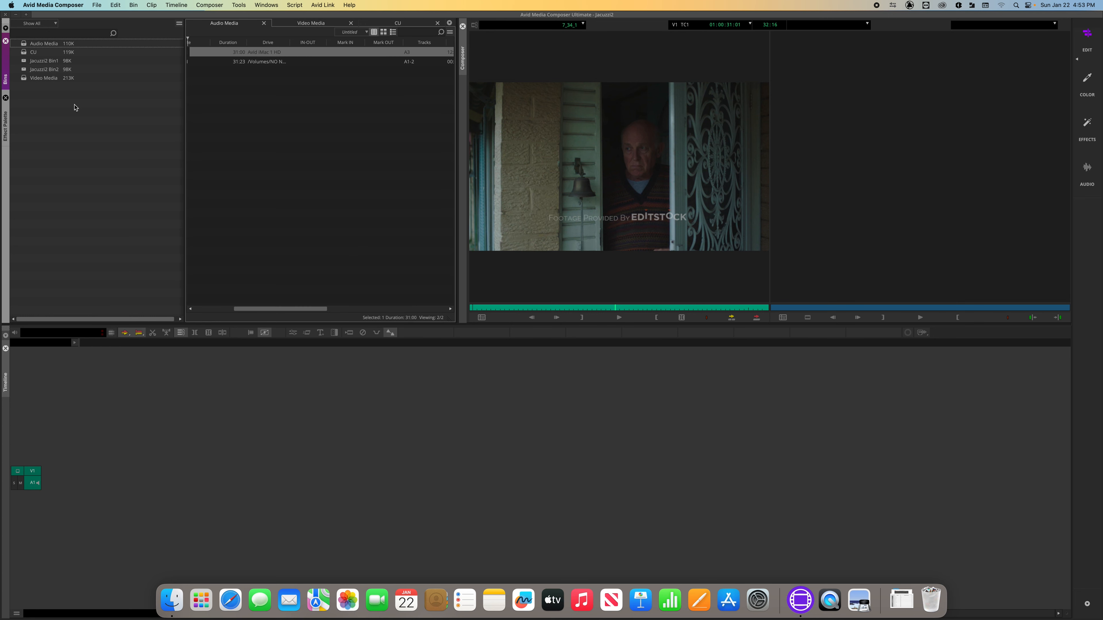
pyautogui.click(98, 5)
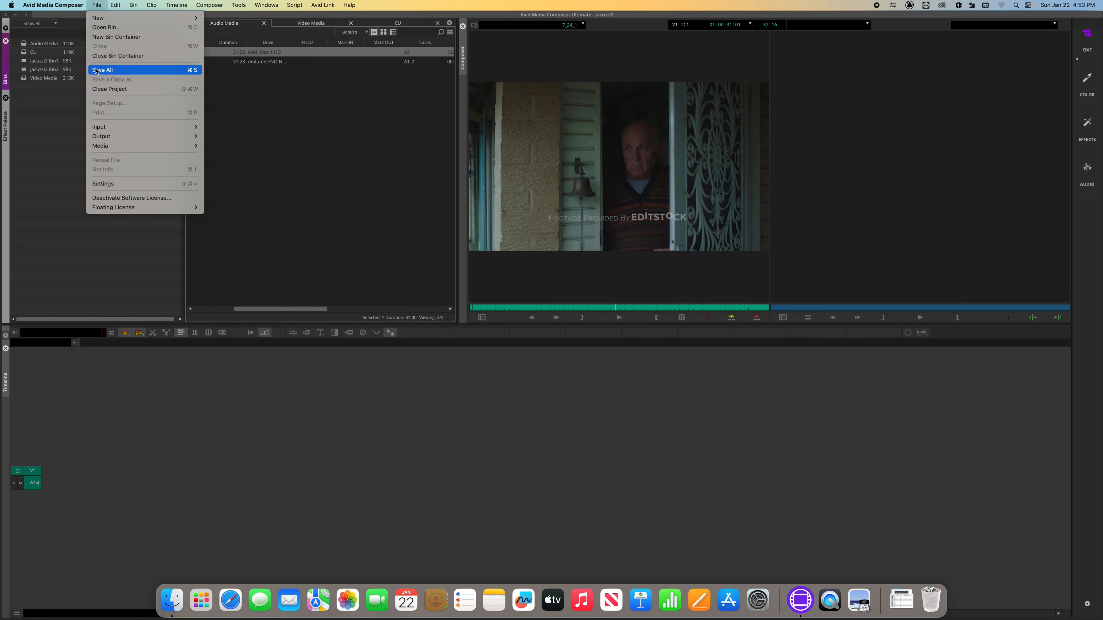
pyautogui.click(110, 71)
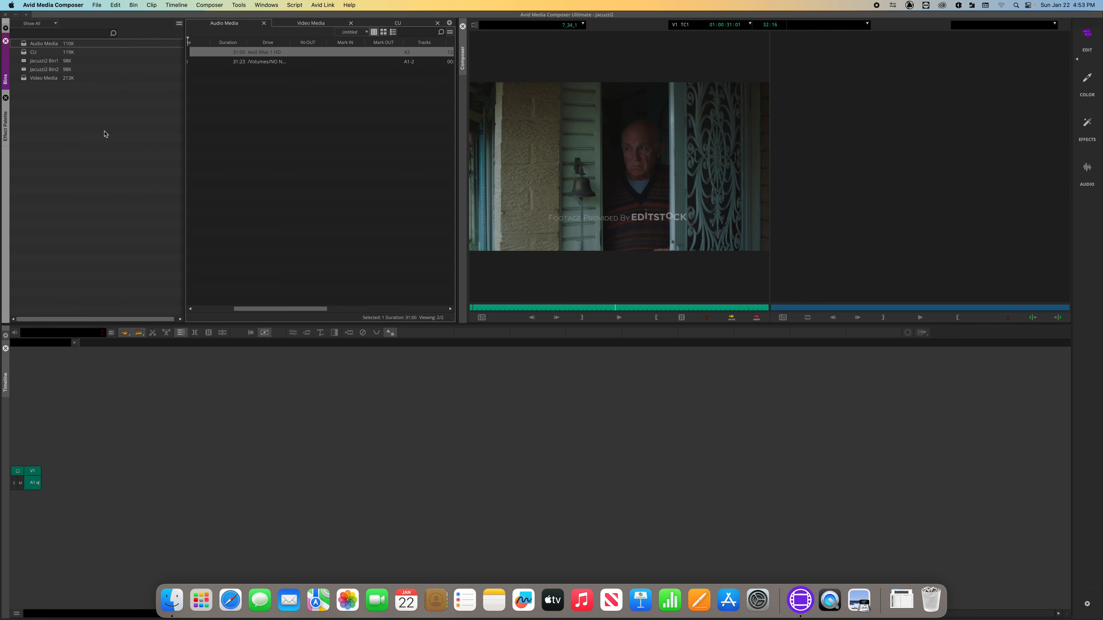